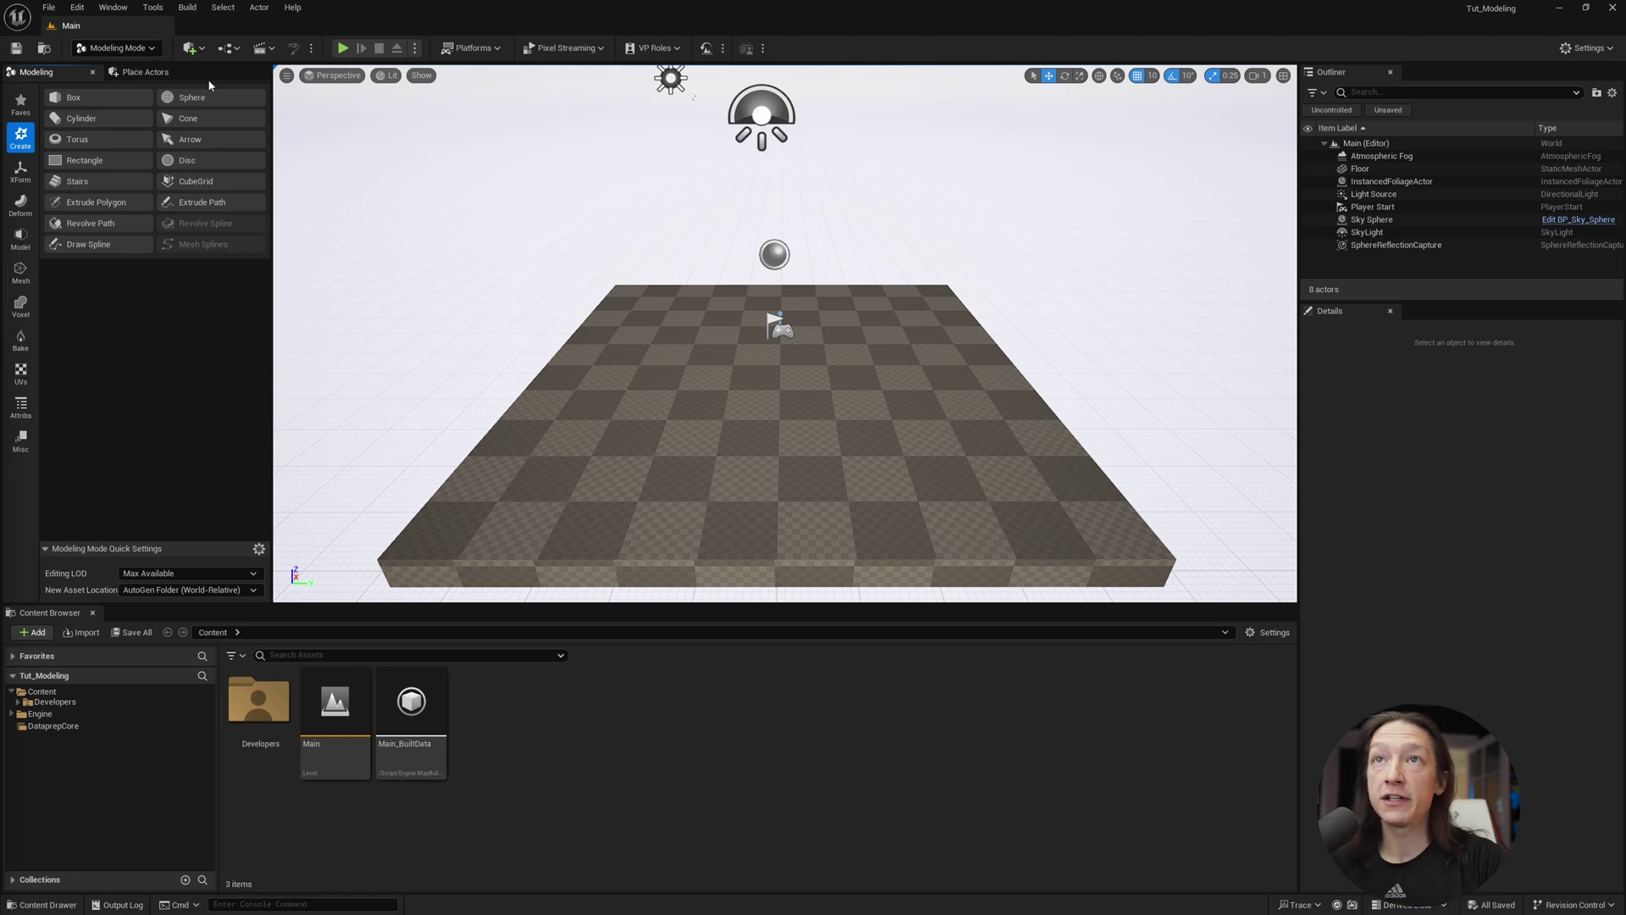
Switch the editor to Selection mode and back to Modeling mode
click(126, 48)
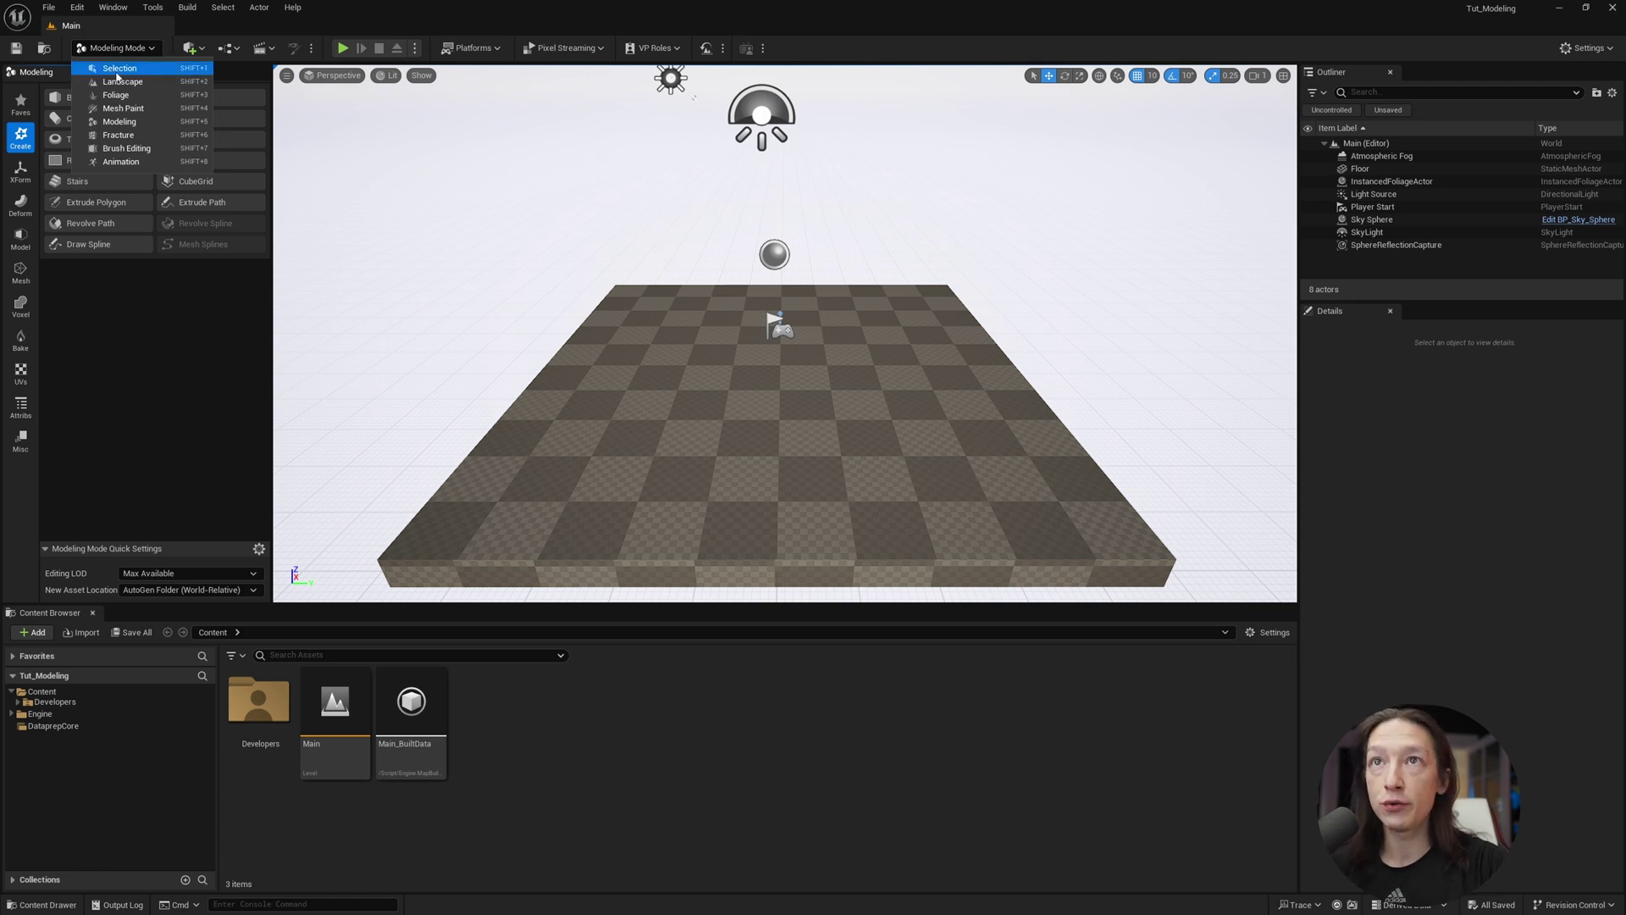
click(117, 73)
click(122, 51)
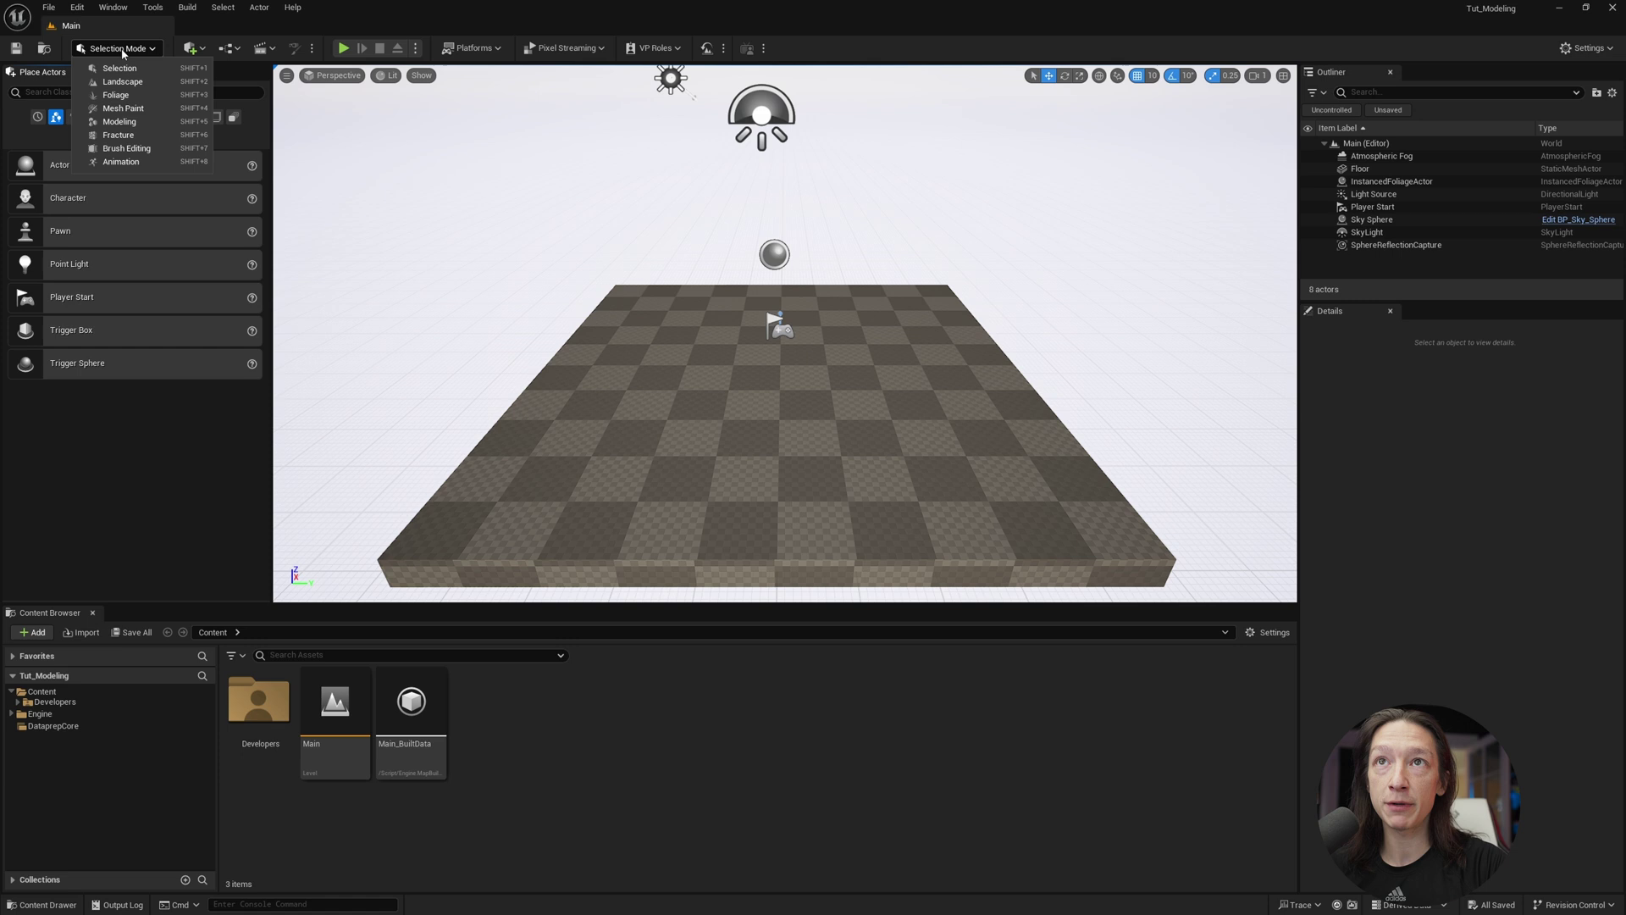
click(116, 122)
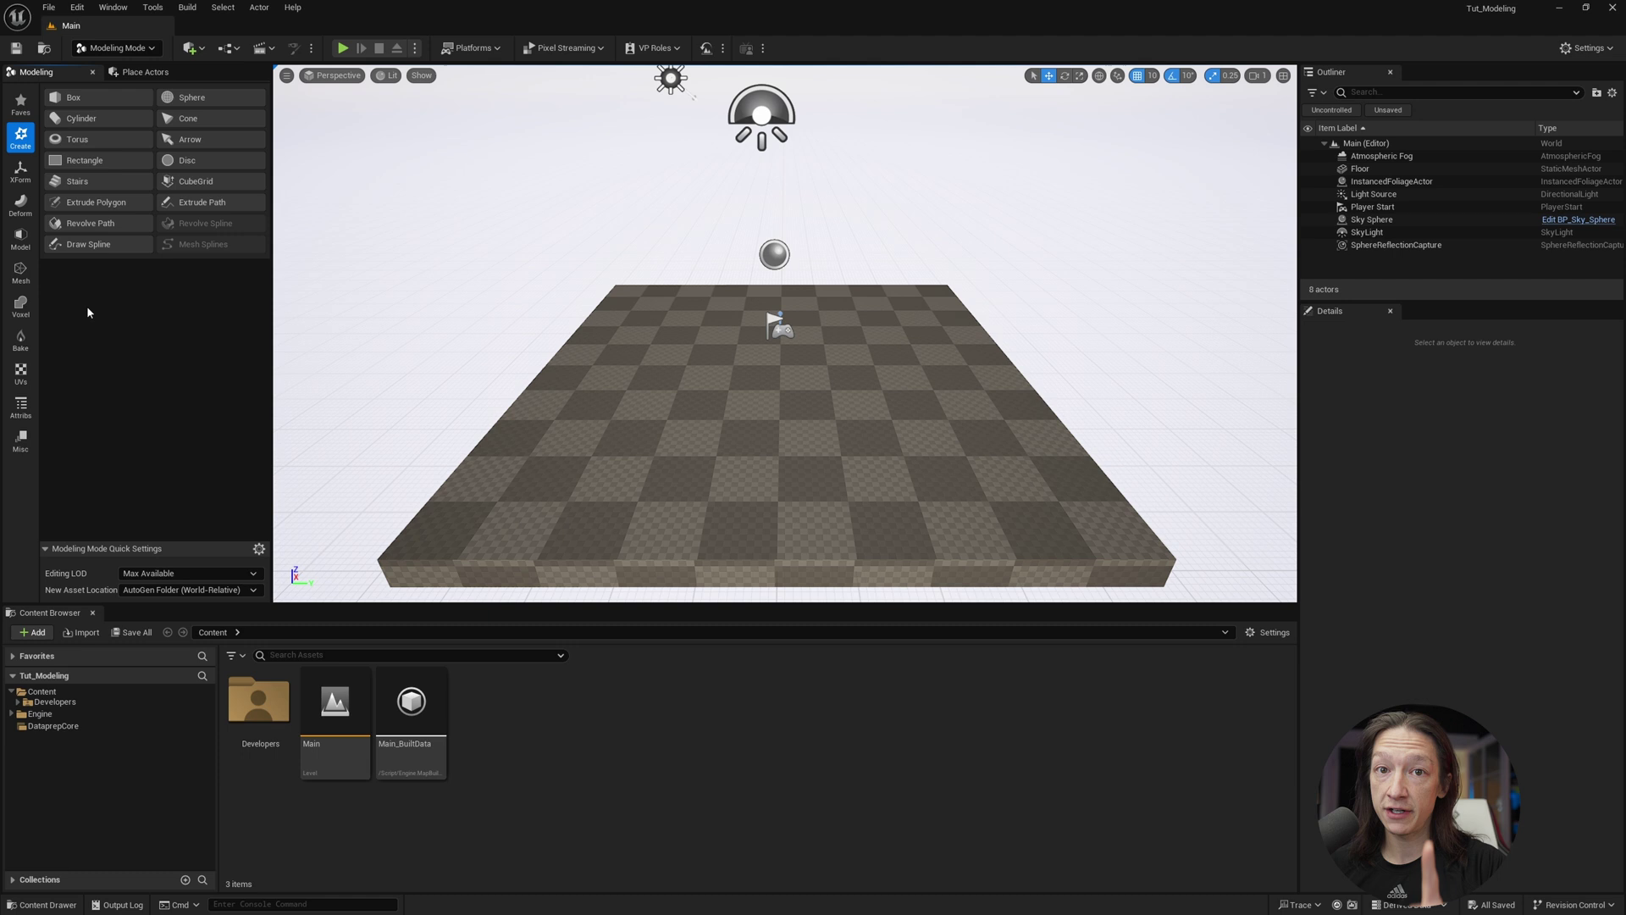
Search the project's plugins for "modeling" and check whether Modeling Tools Editor Mode is enabled
click(1586, 48)
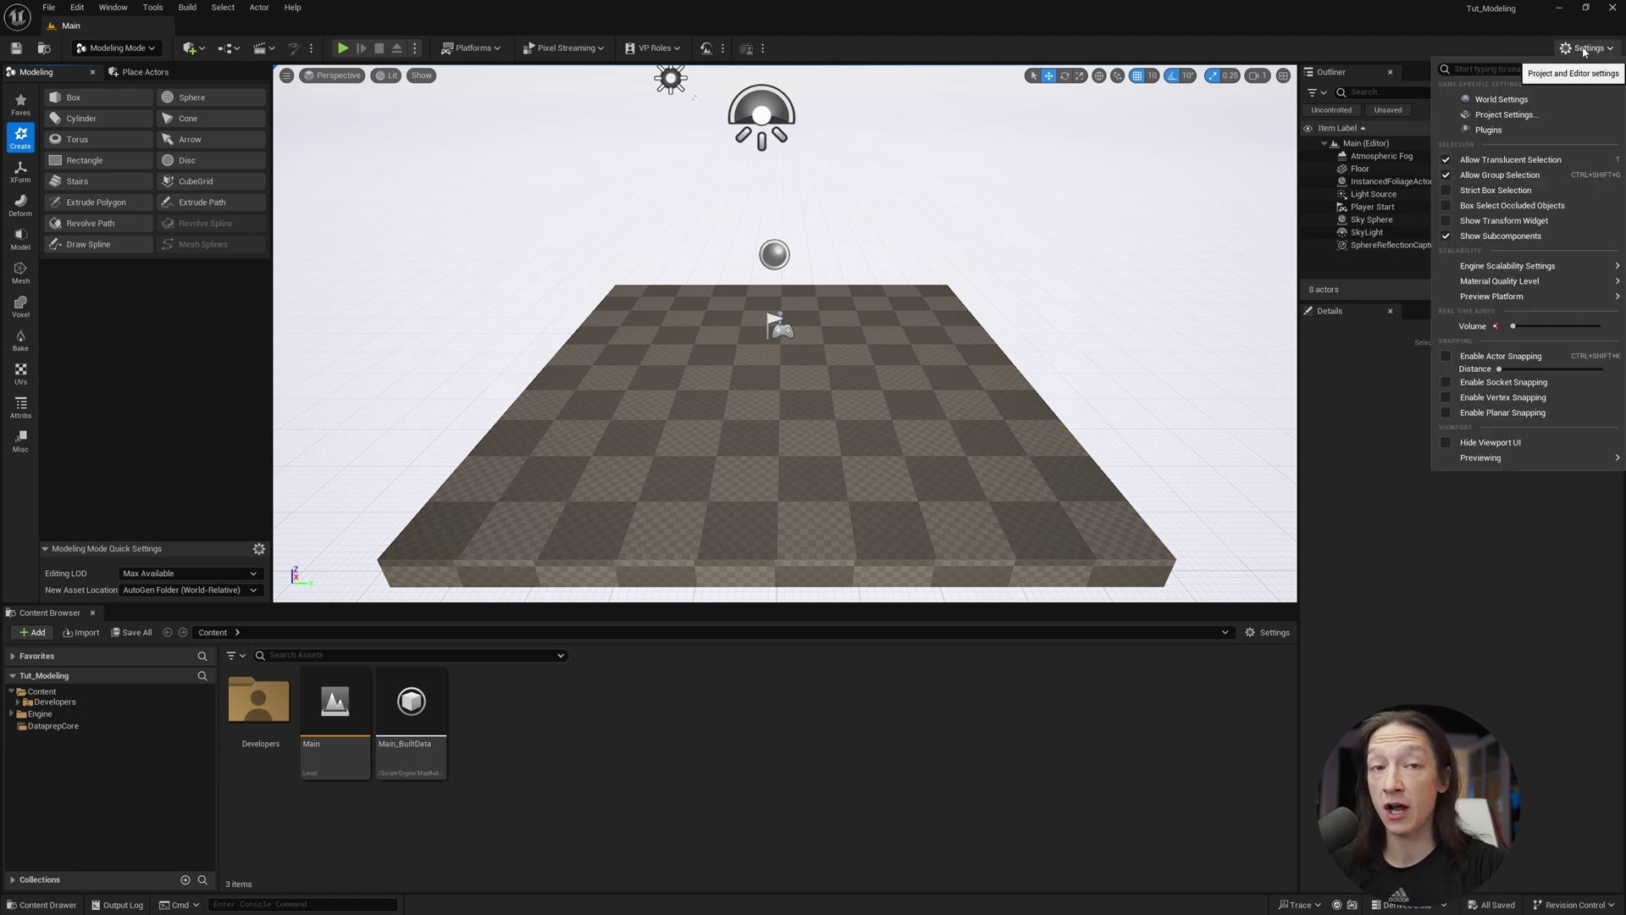
click(1484, 130)
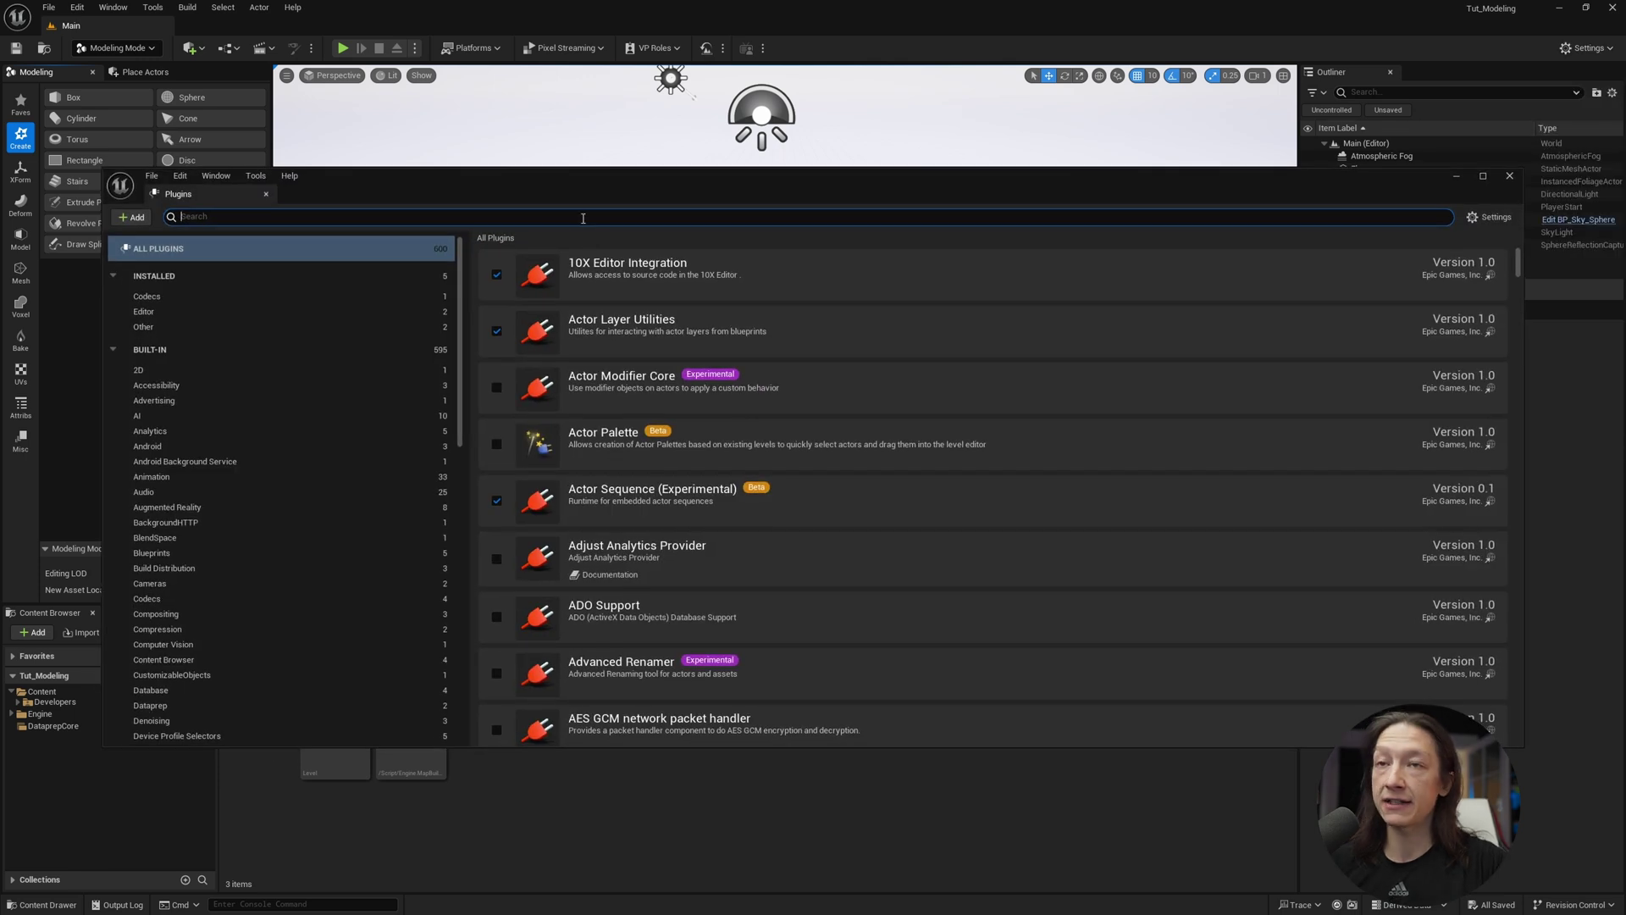
text(modeling)
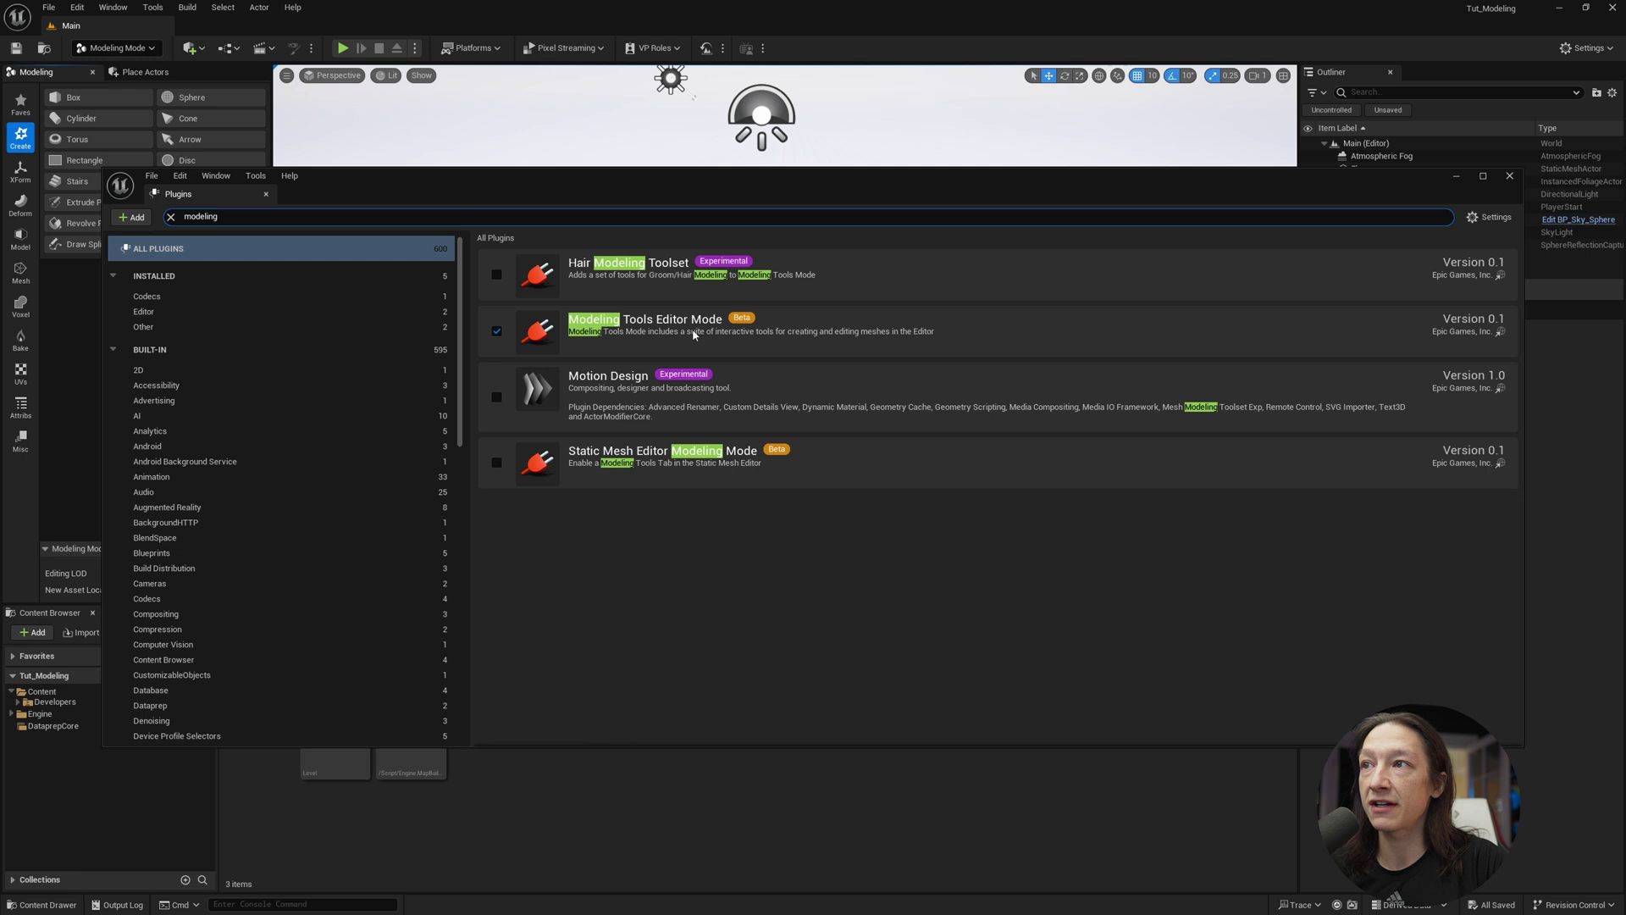
mouse_move(747, 325)
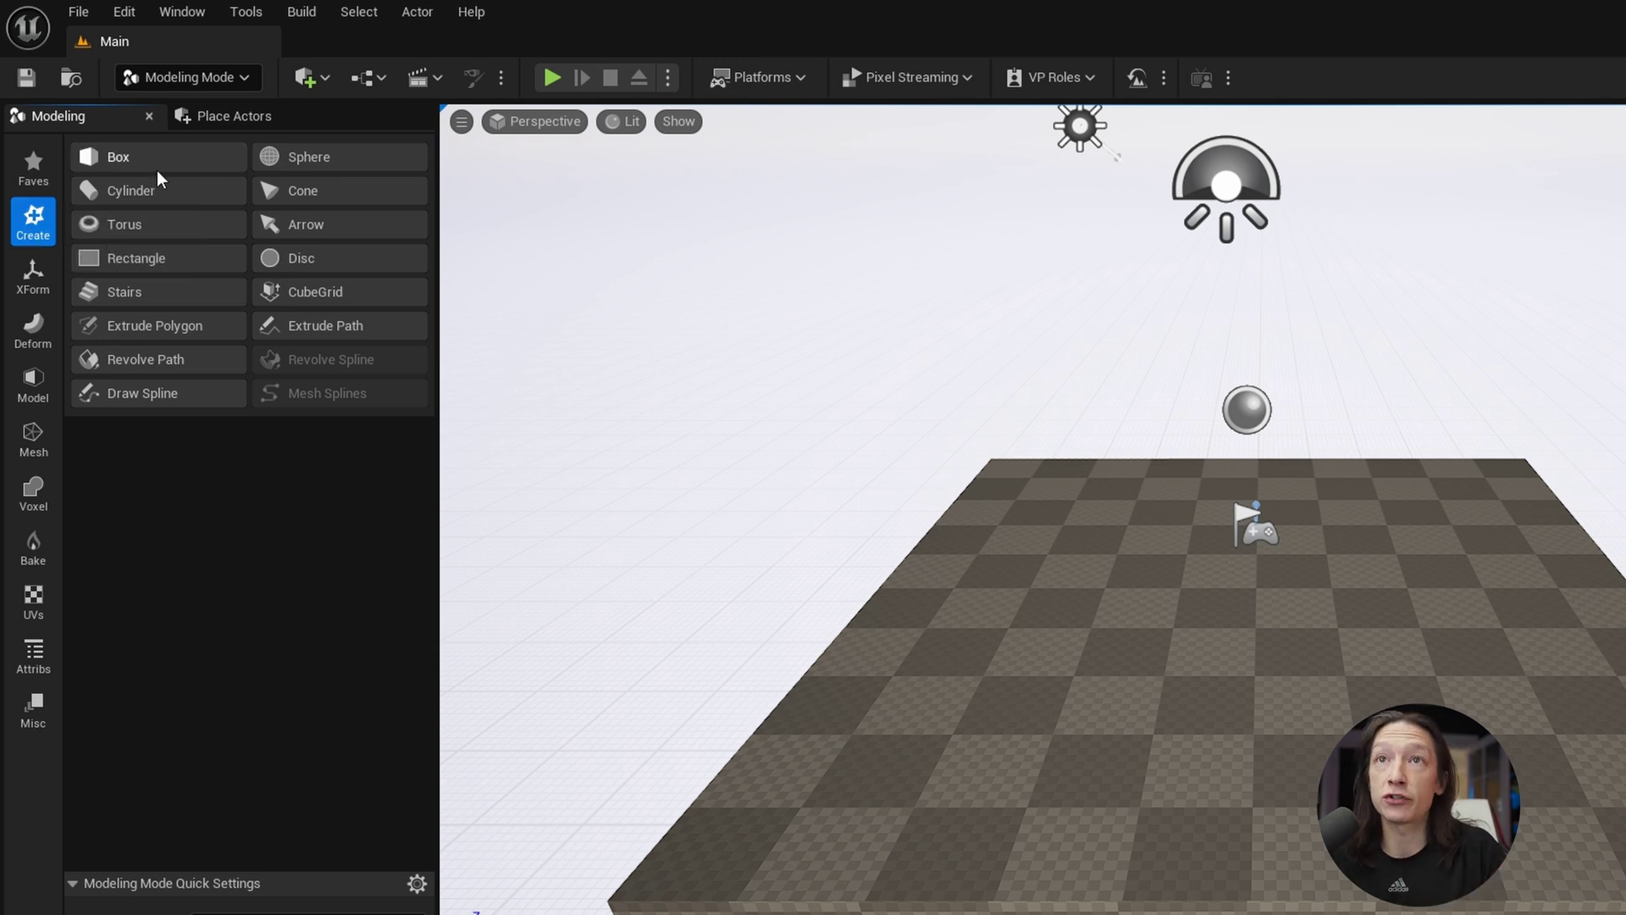
Place a box primitive on the floor, about 289 wide and 532 deep, with 43 width and 35 height subdivisions
click(133, 159)
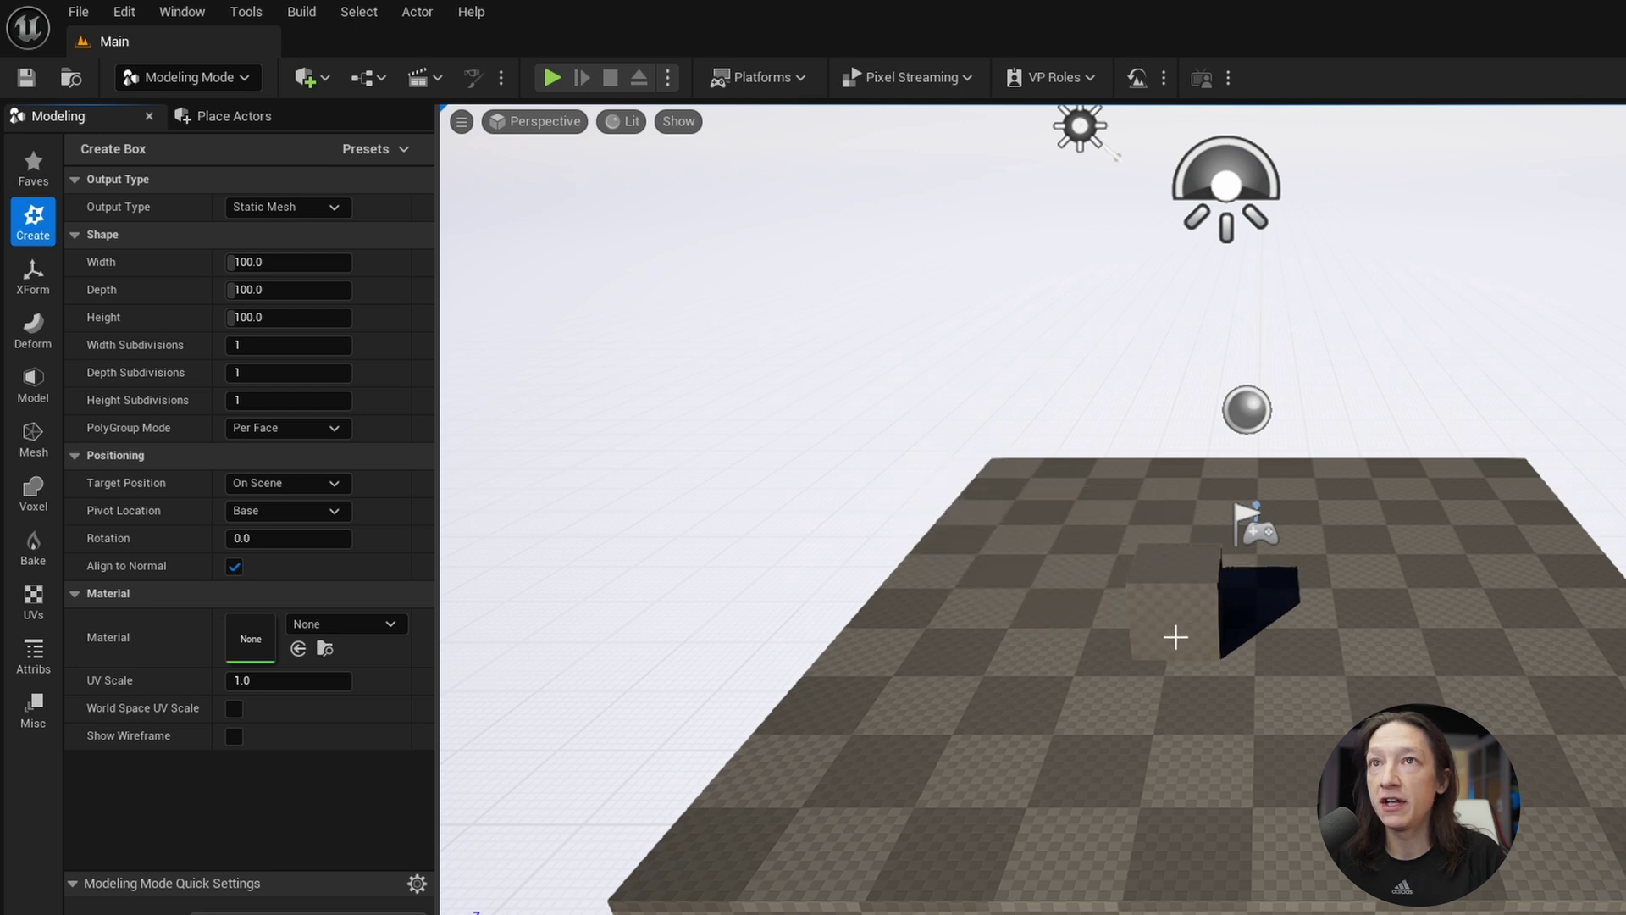
click(1350, 610)
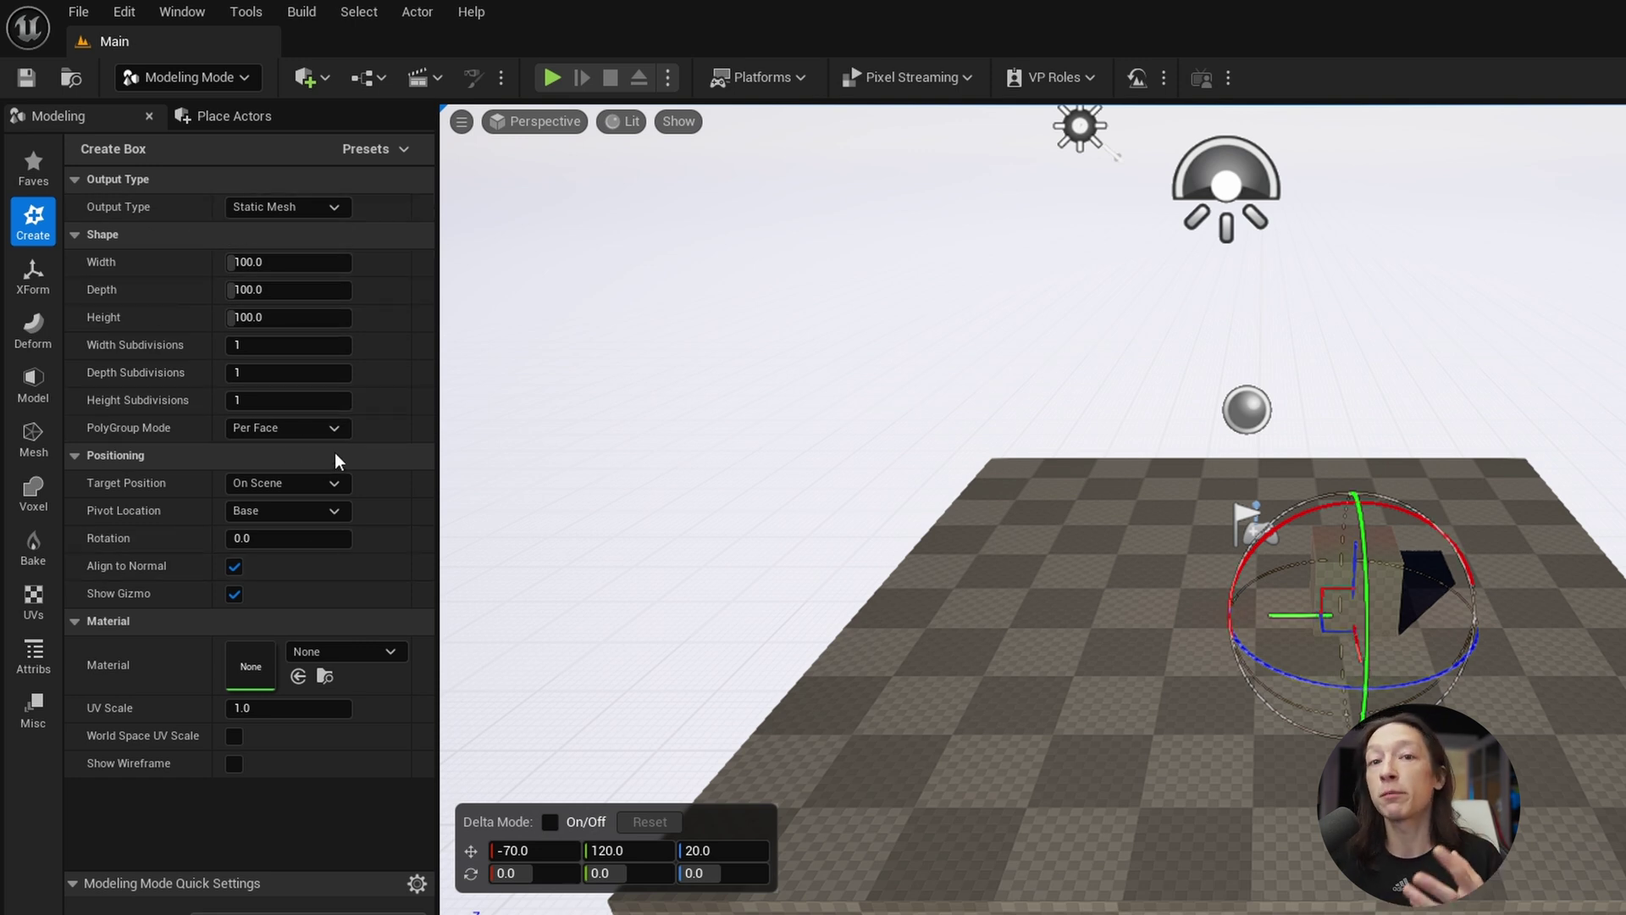
drag(272, 258, 373, 289)
drag(288, 344, 320, 397)
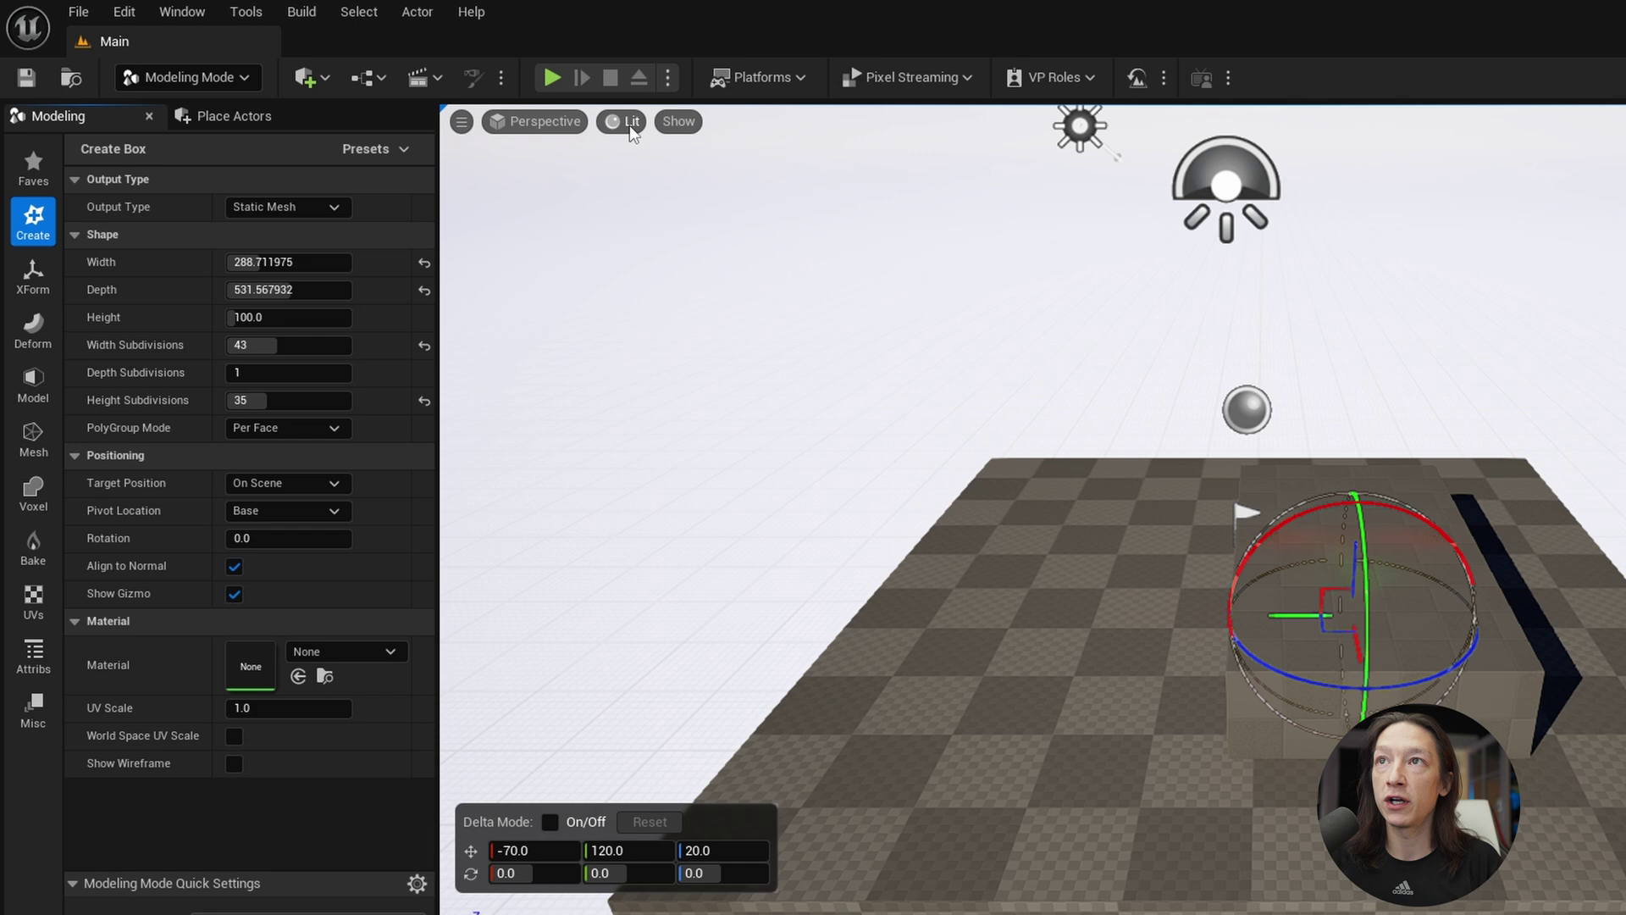
Inspect the box in Wireframe view while reducing its depth to about 364 and width subdivisions to 4, and restore Lit view
click(628, 126)
click(689, 251)
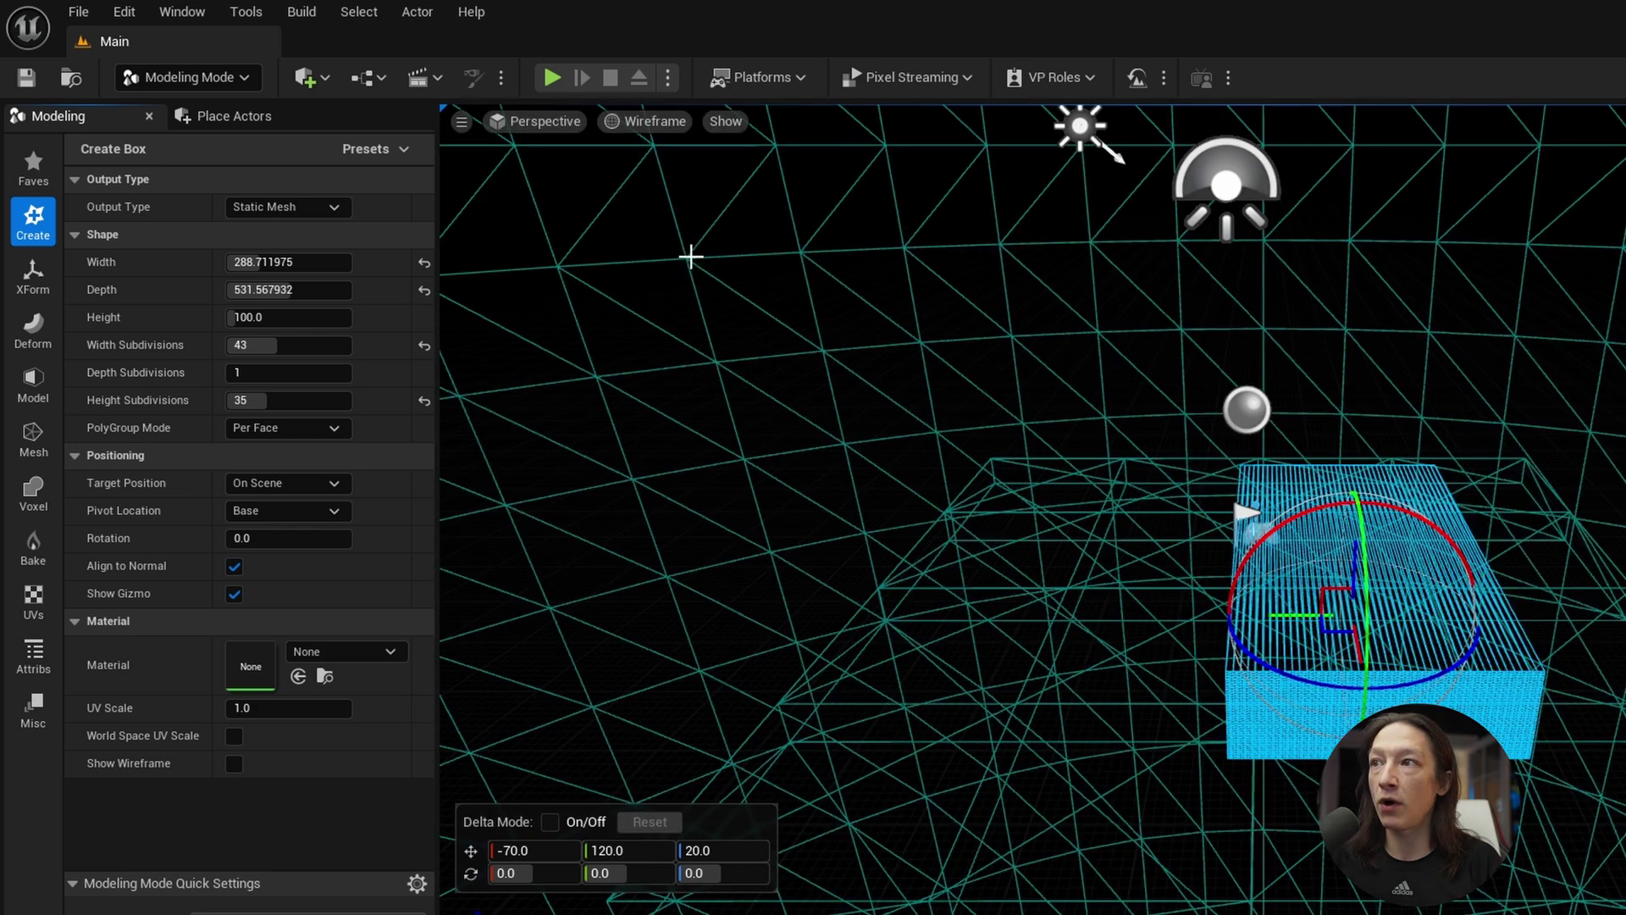
drag(284, 290, 259, 290)
drag(288, 345, 243, 345)
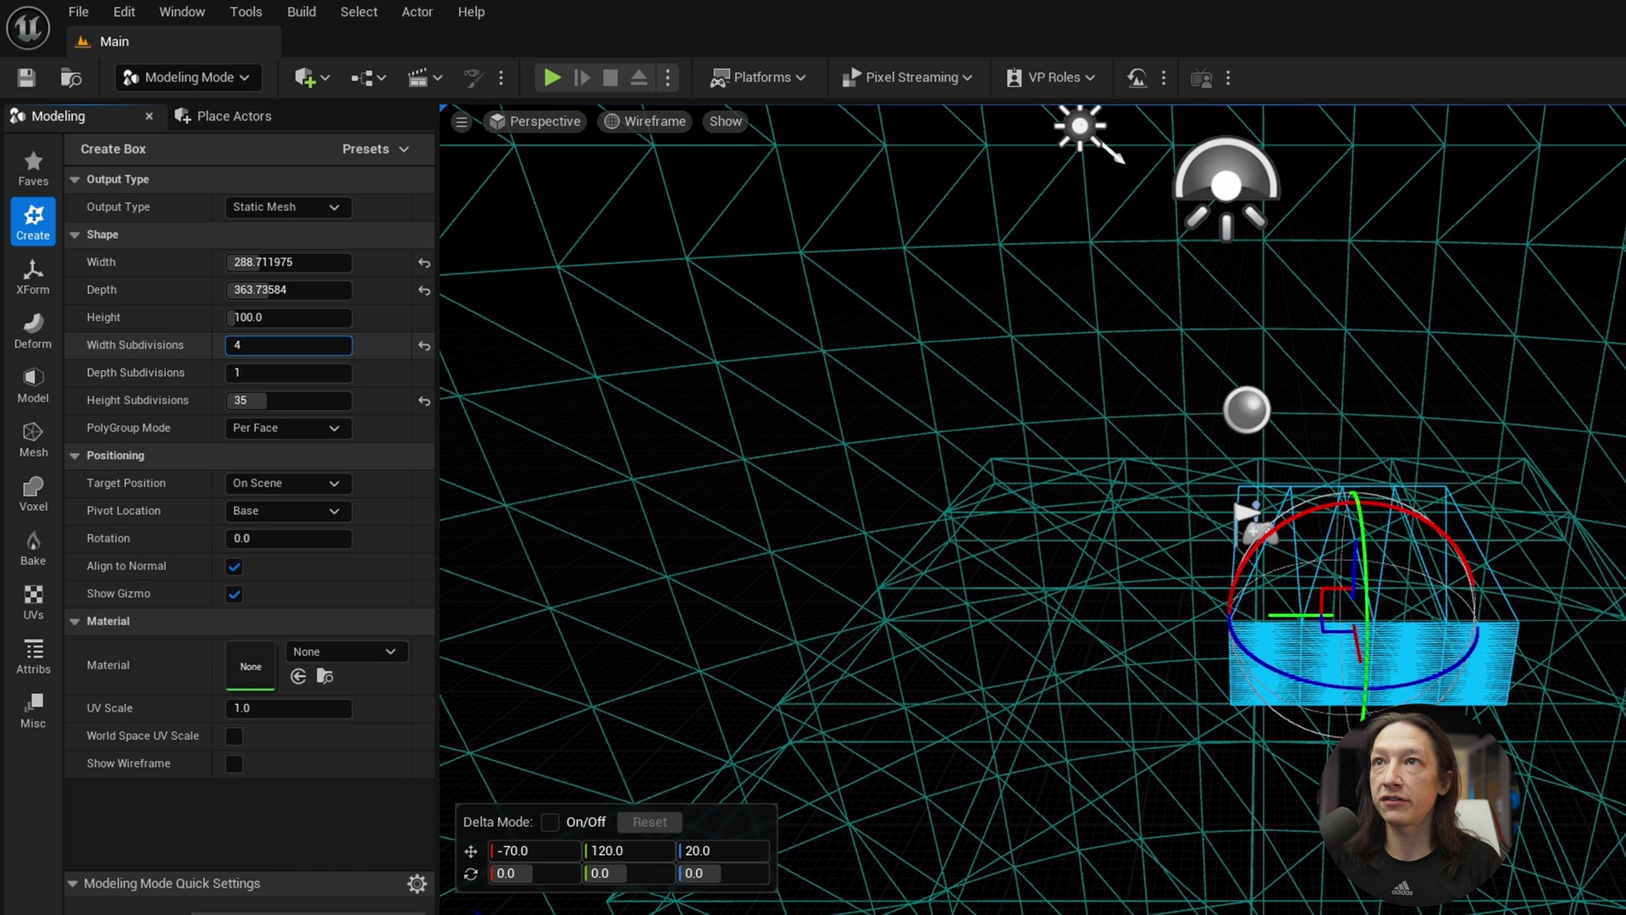
key(Return)
click(640, 124)
click(669, 198)
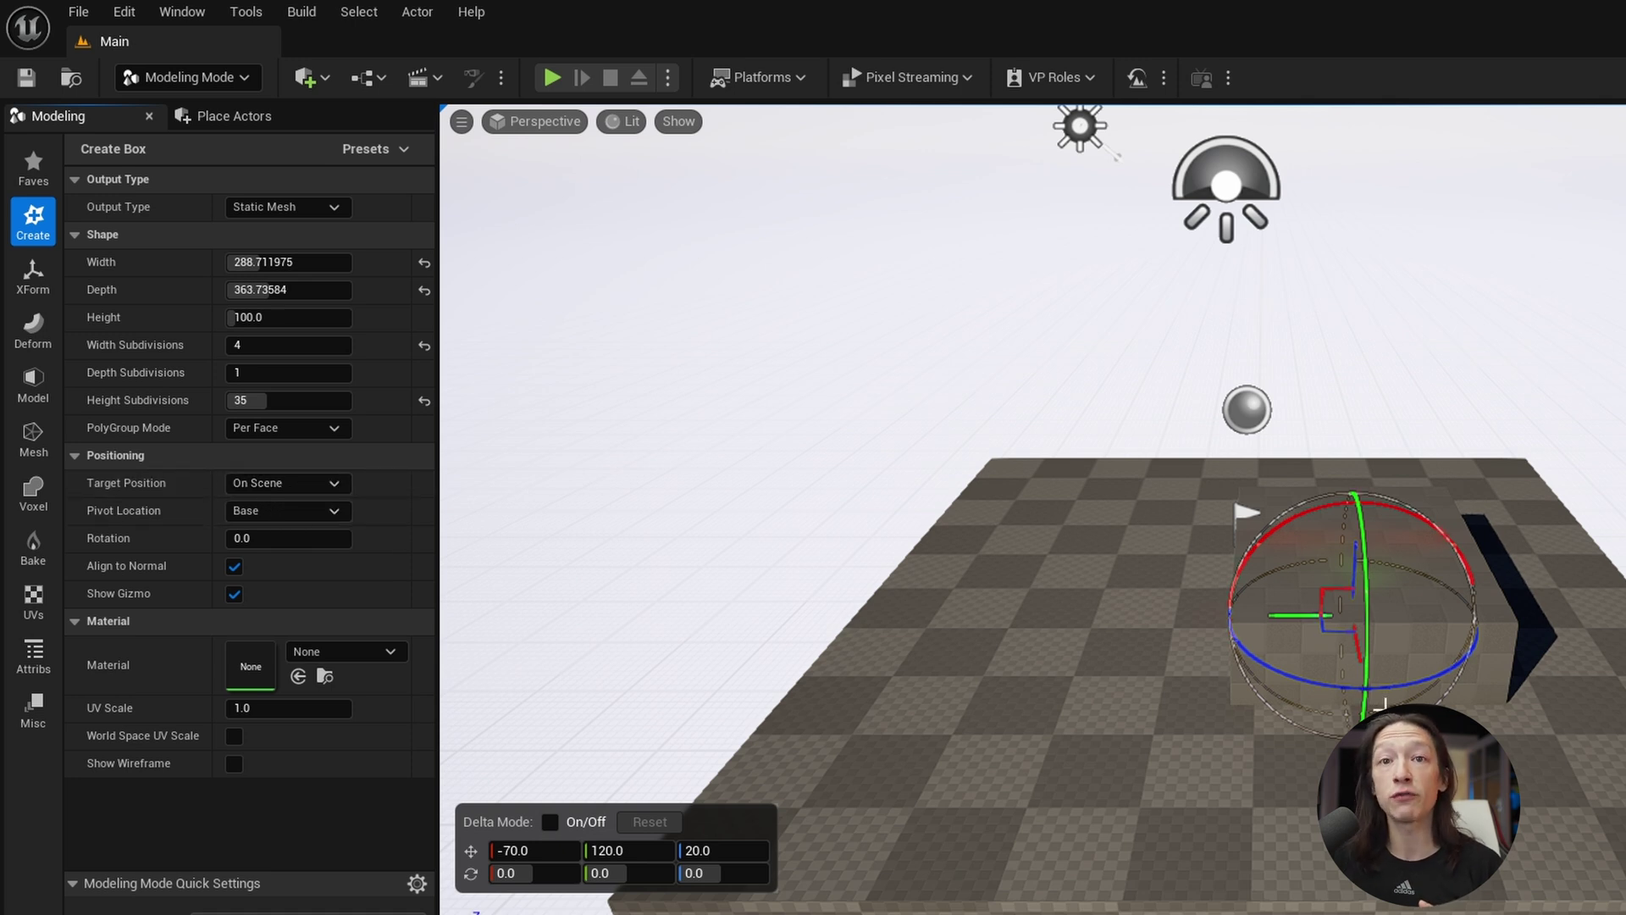
Try the At Origin target position, restore On Scene, and place the box at X 241, Y 90, Z 20
click(276, 483)
click(293, 542)
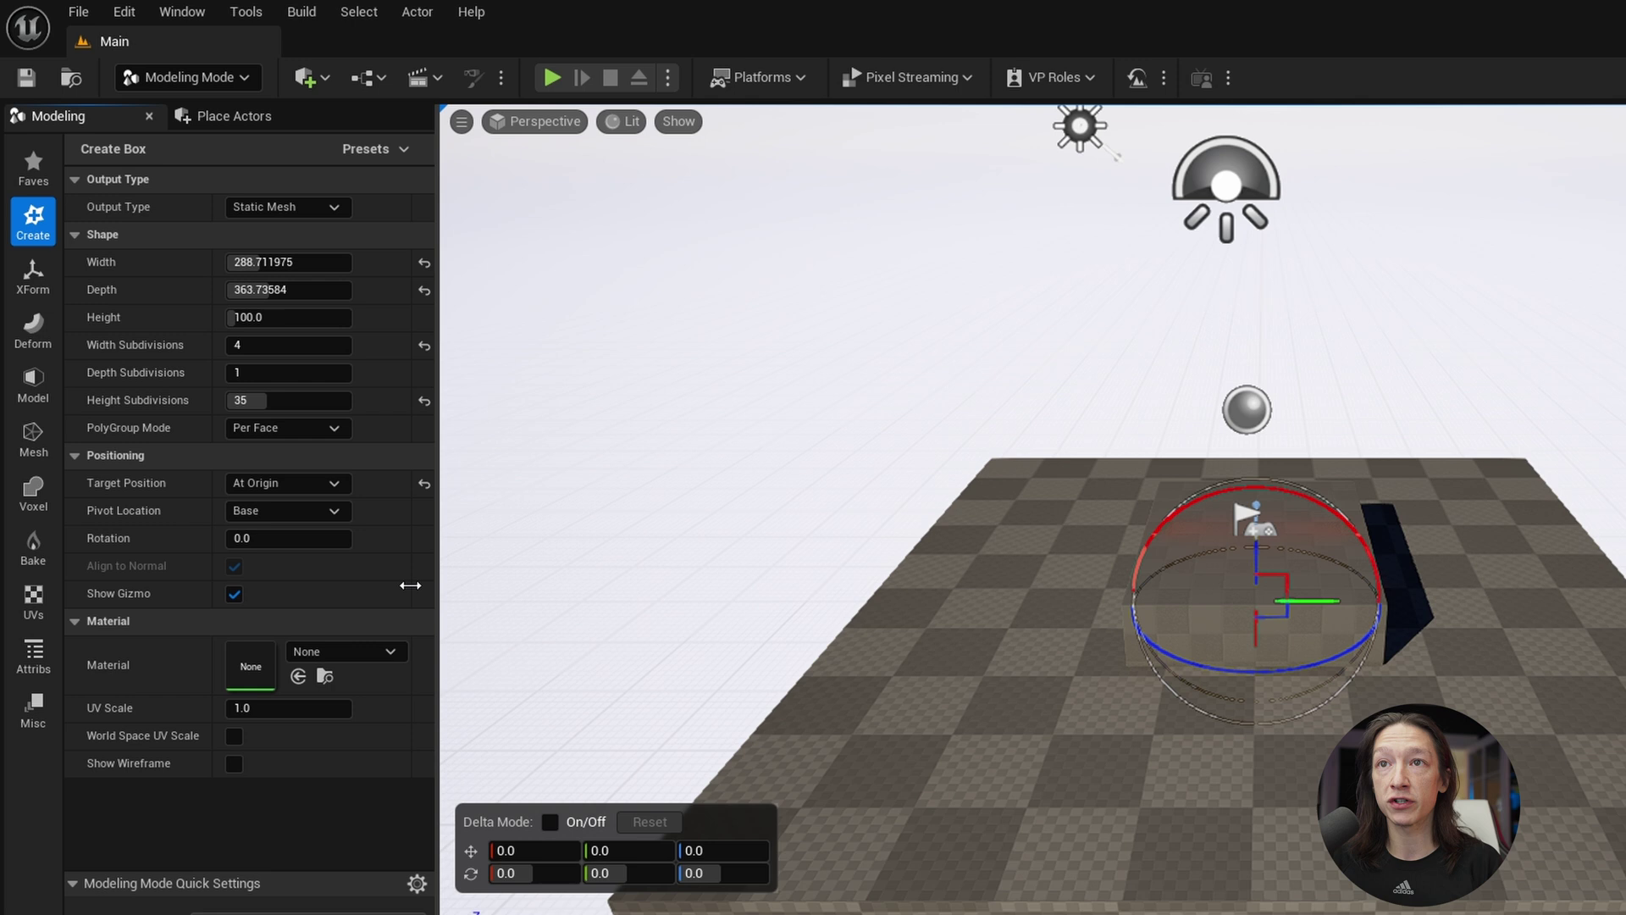
click(268, 490)
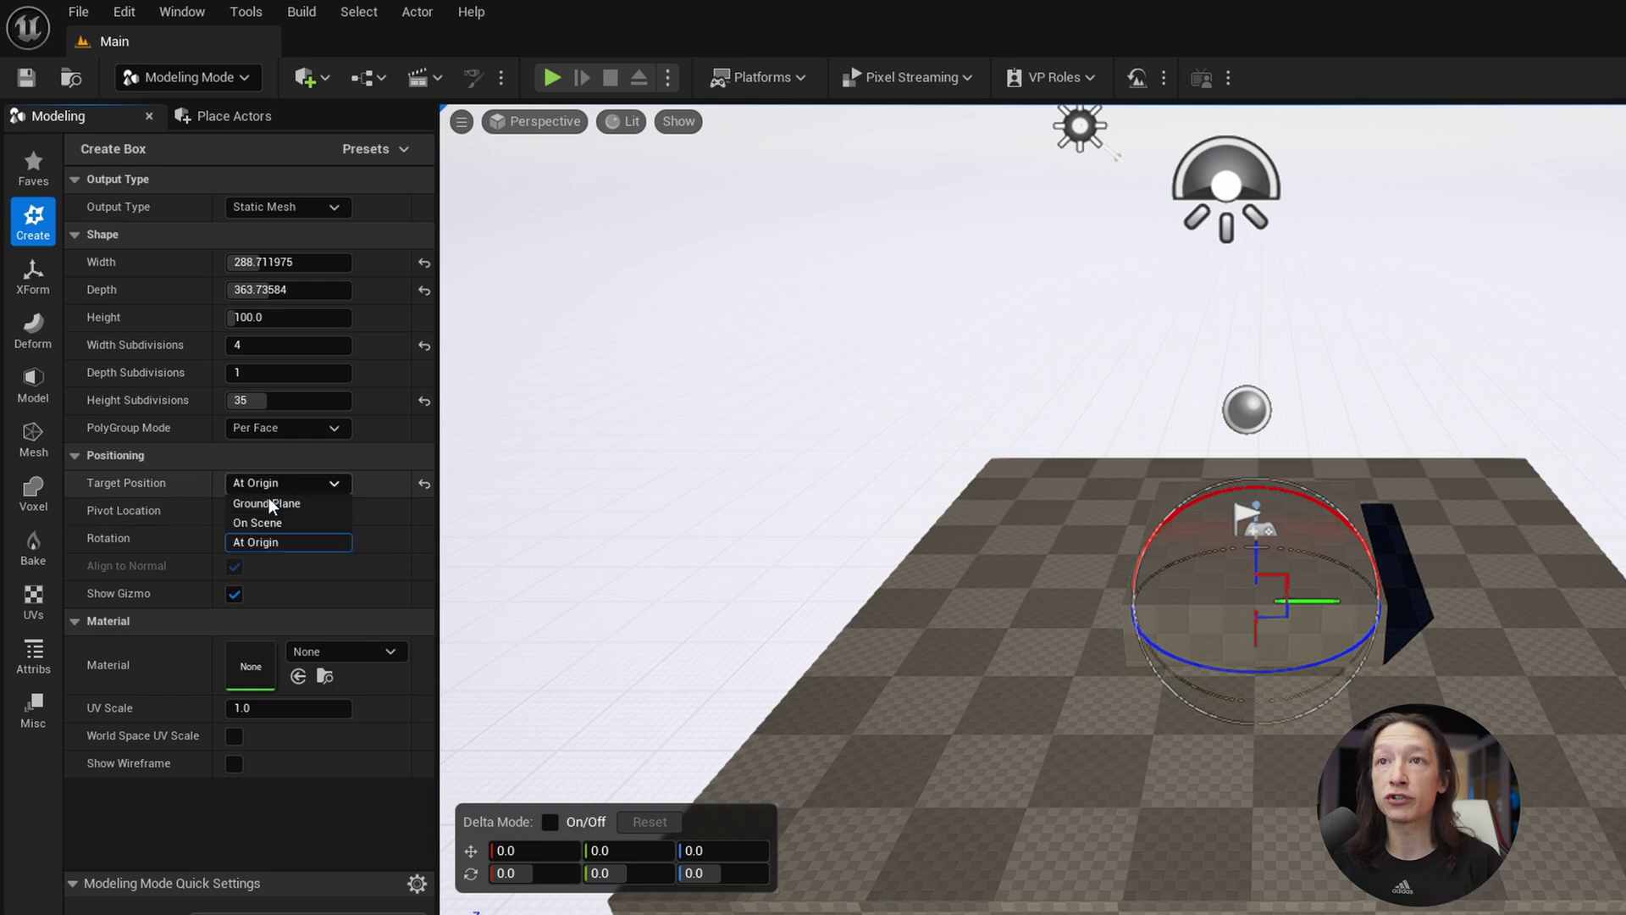
click(263, 523)
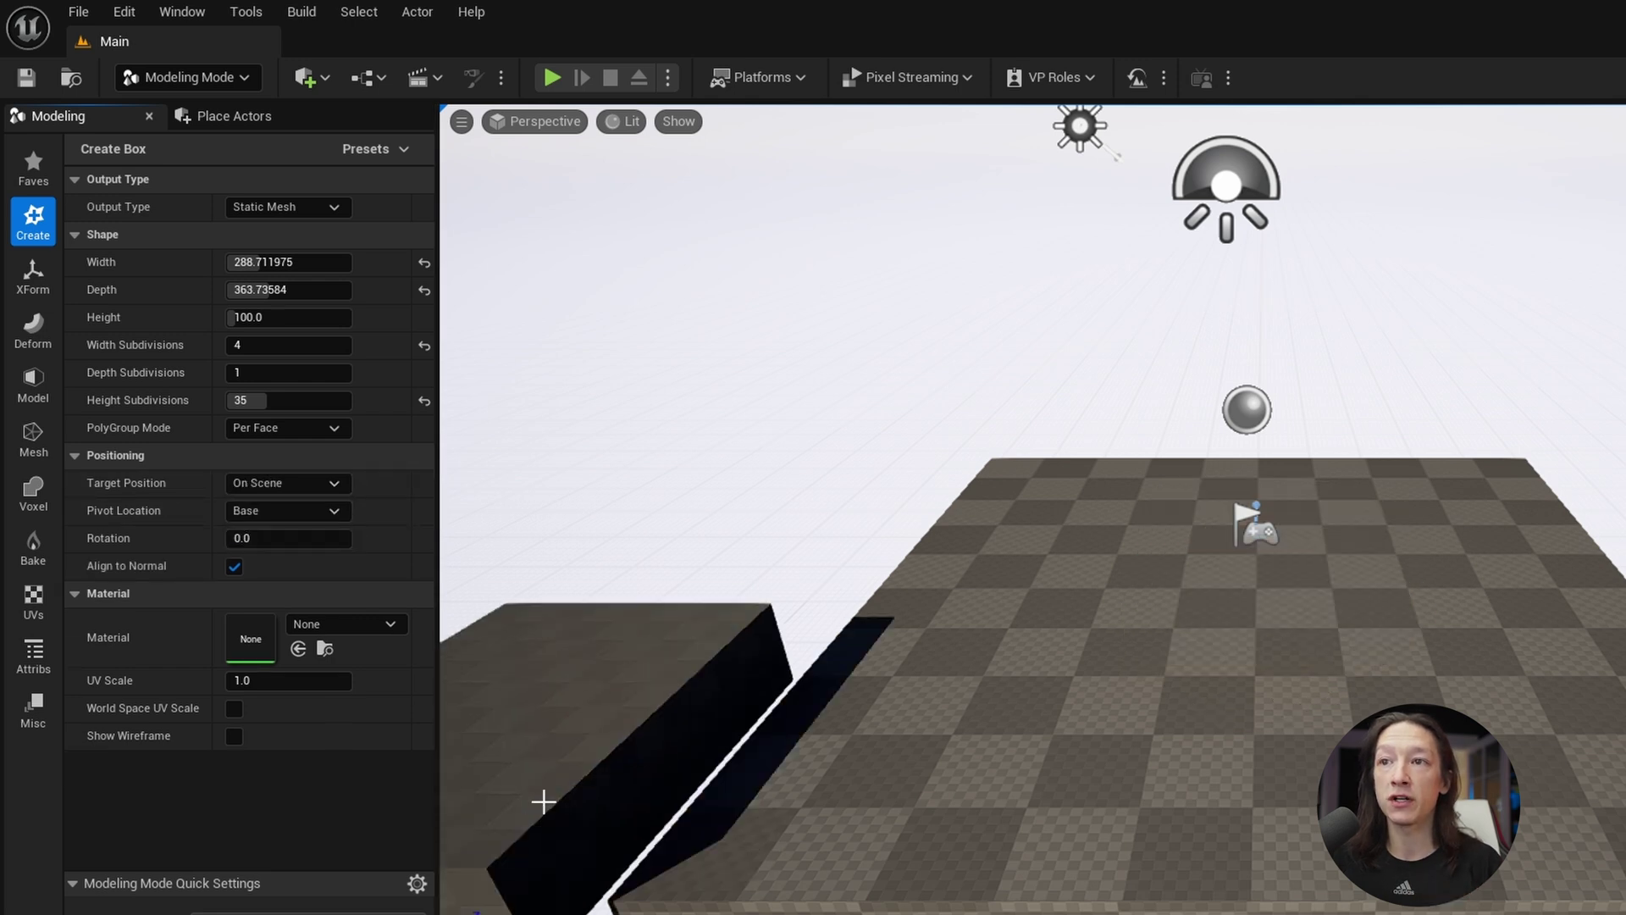
click(1244, 593)
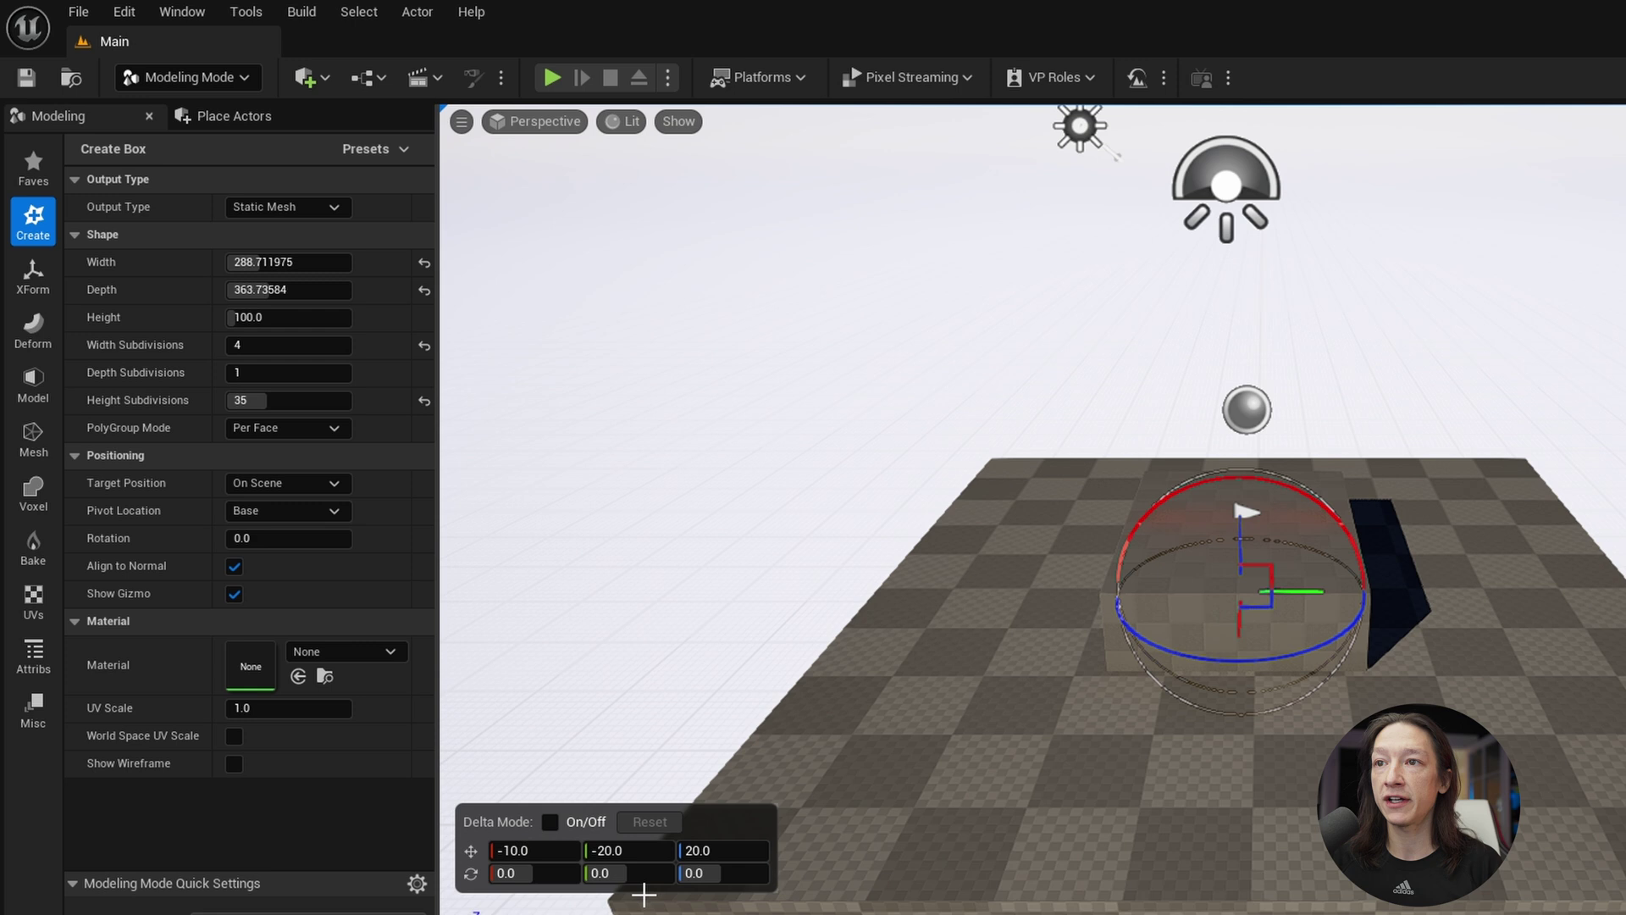
drag(542, 849, 635, 853)
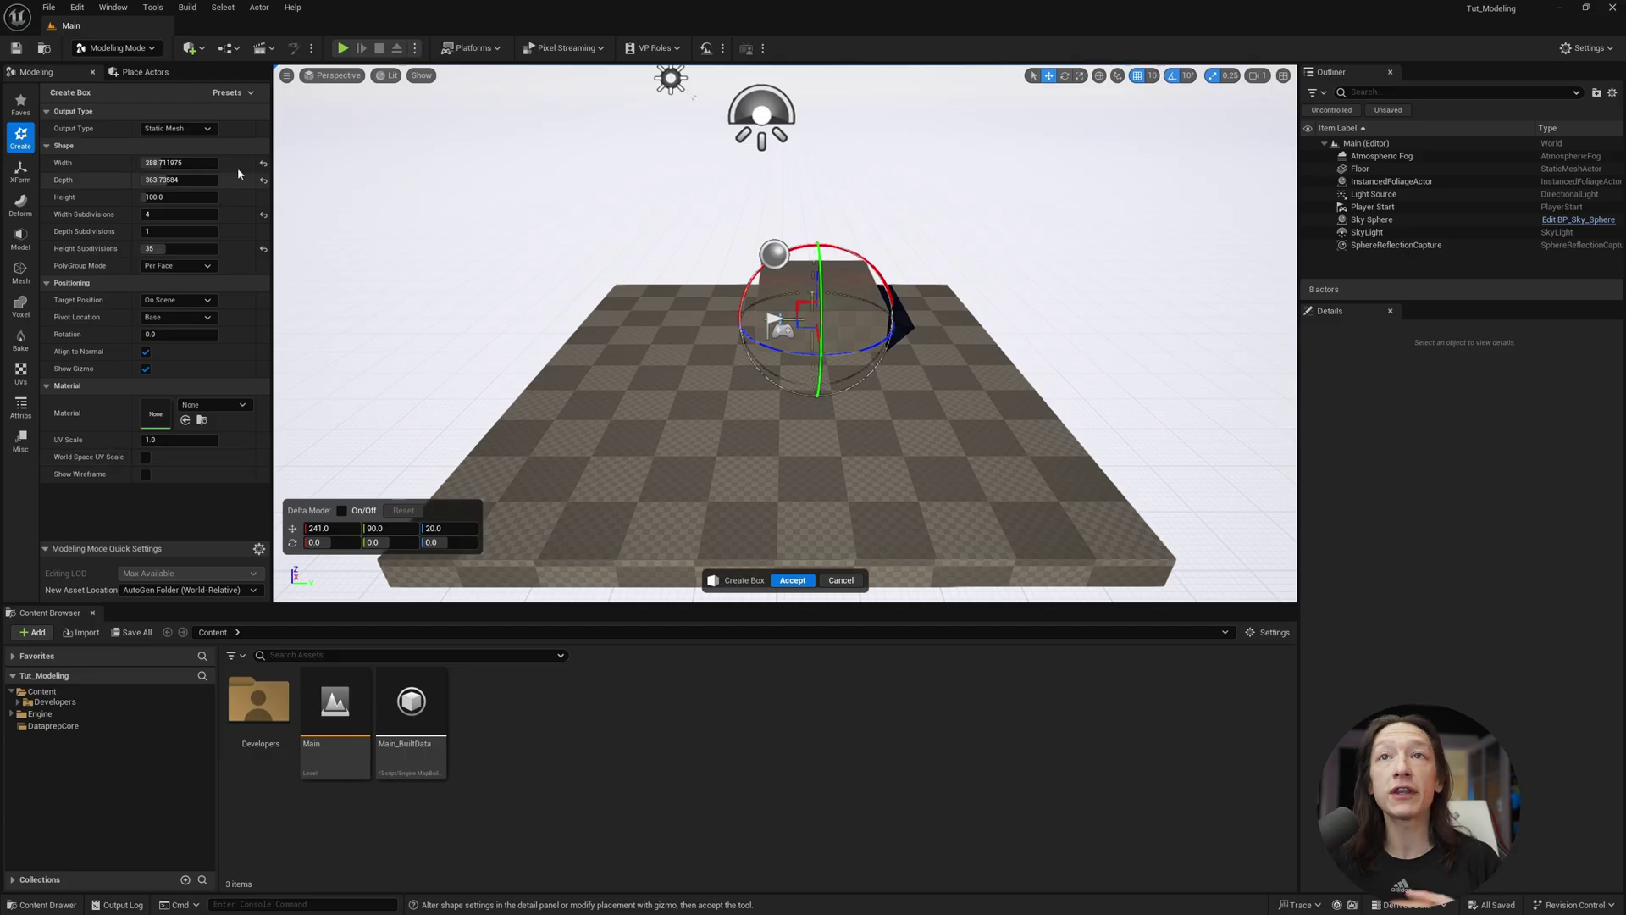
Assign BakeBentNormalPreviewMaterial to the box and accept its creation as a static mesh
click(223, 409)
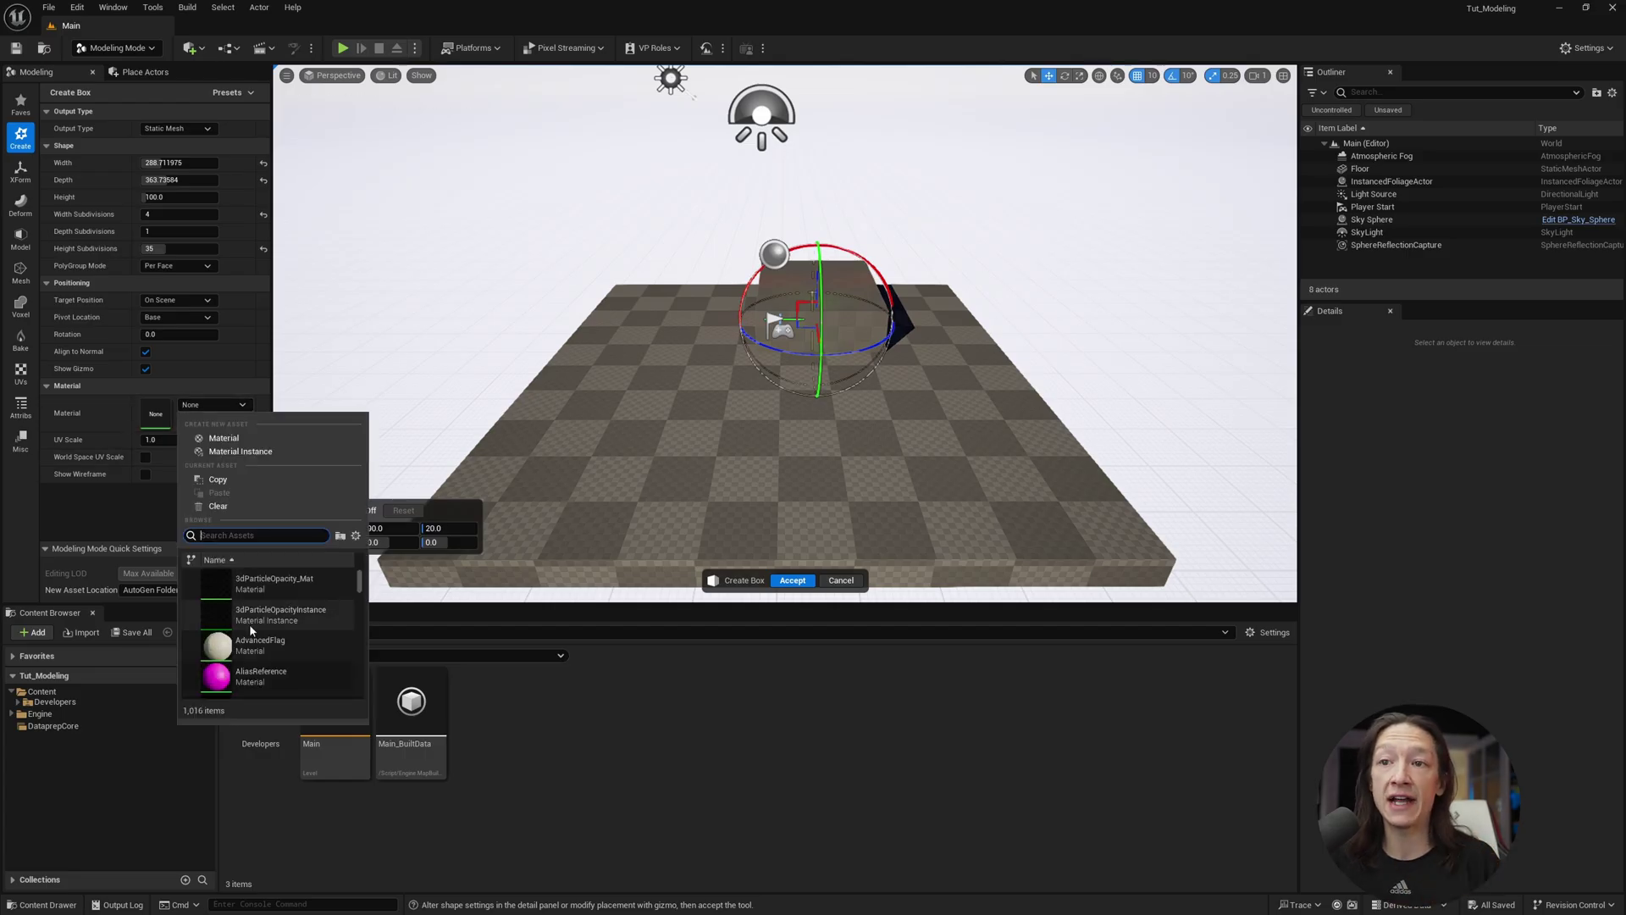
scroll(252, 638, down, 1)
scroll(254, 638, down, 5)
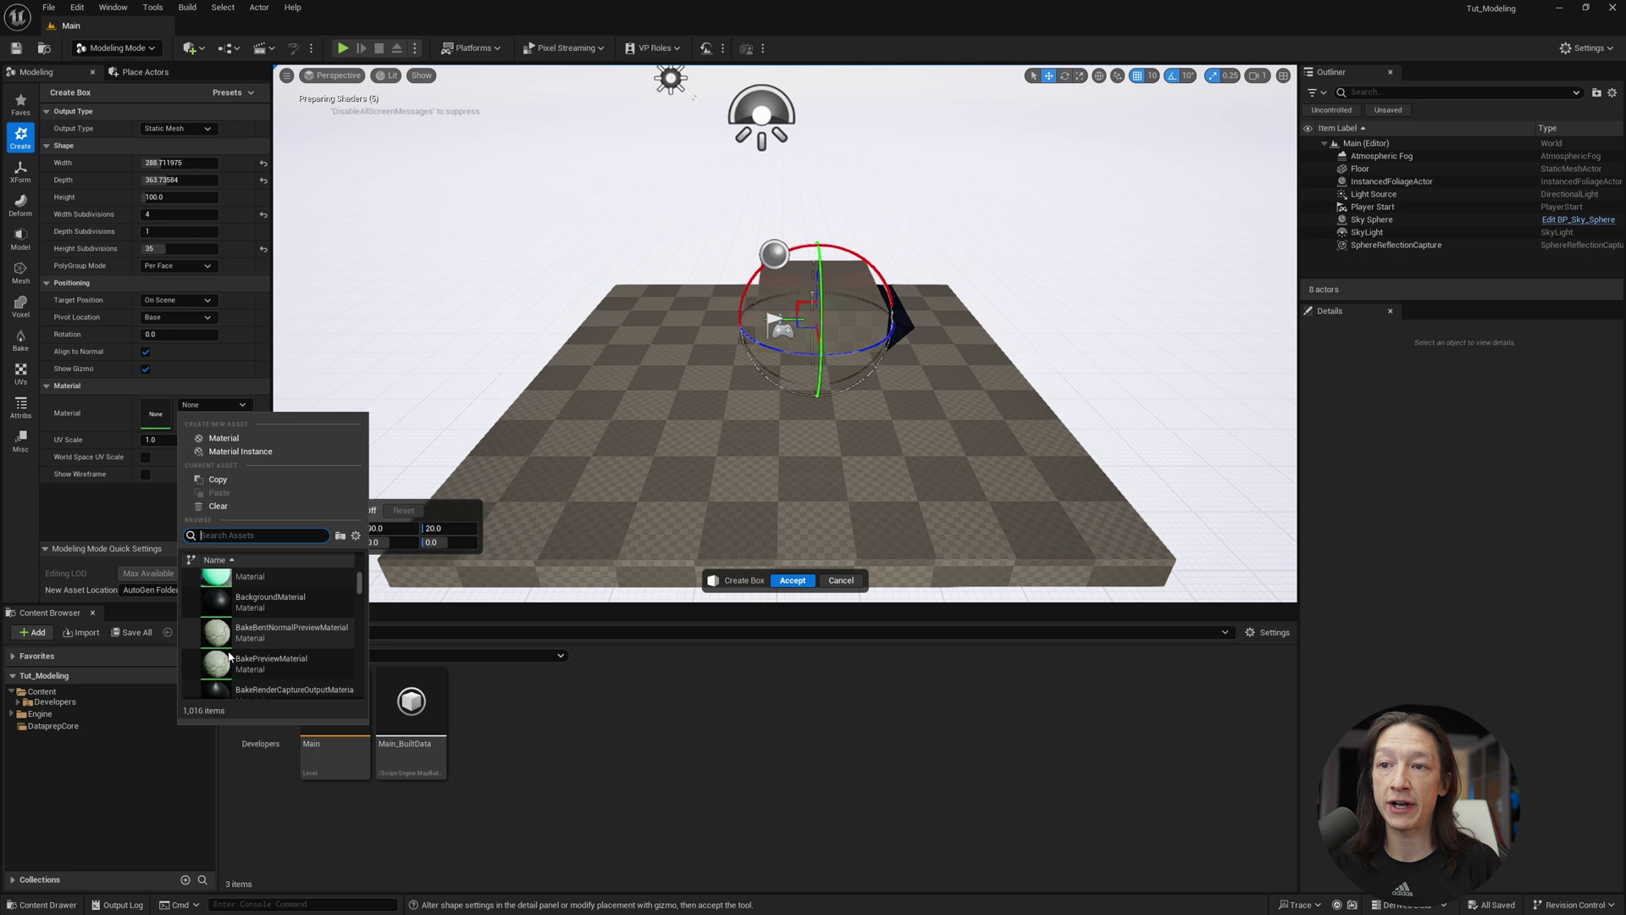
scroll(280, 641, up, 2)
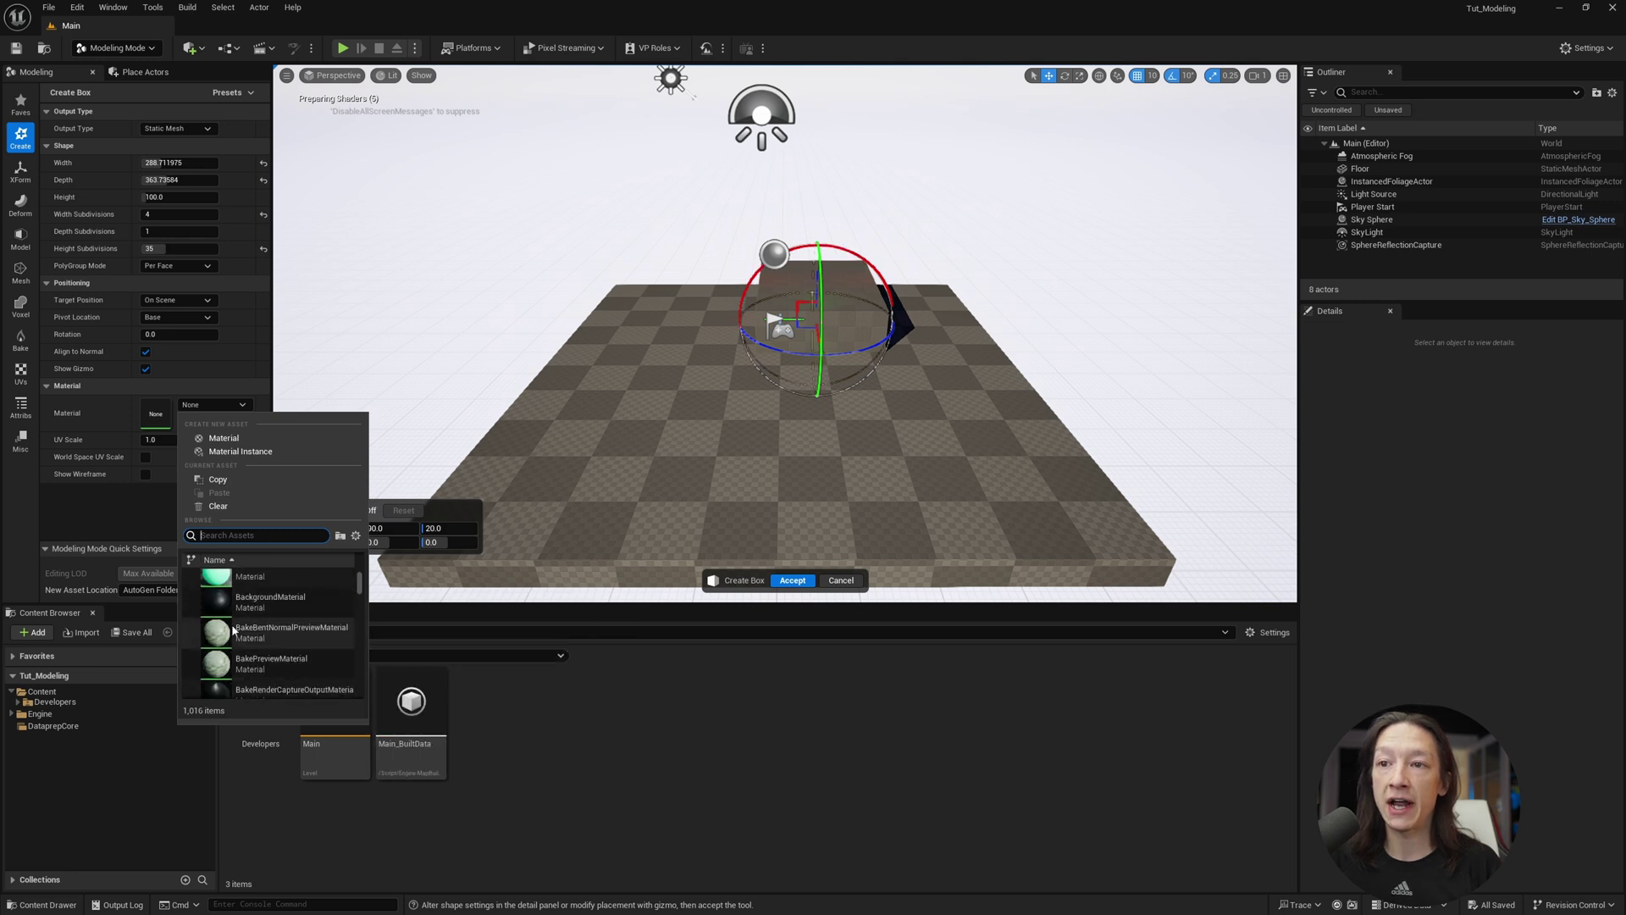
click(271, 634)
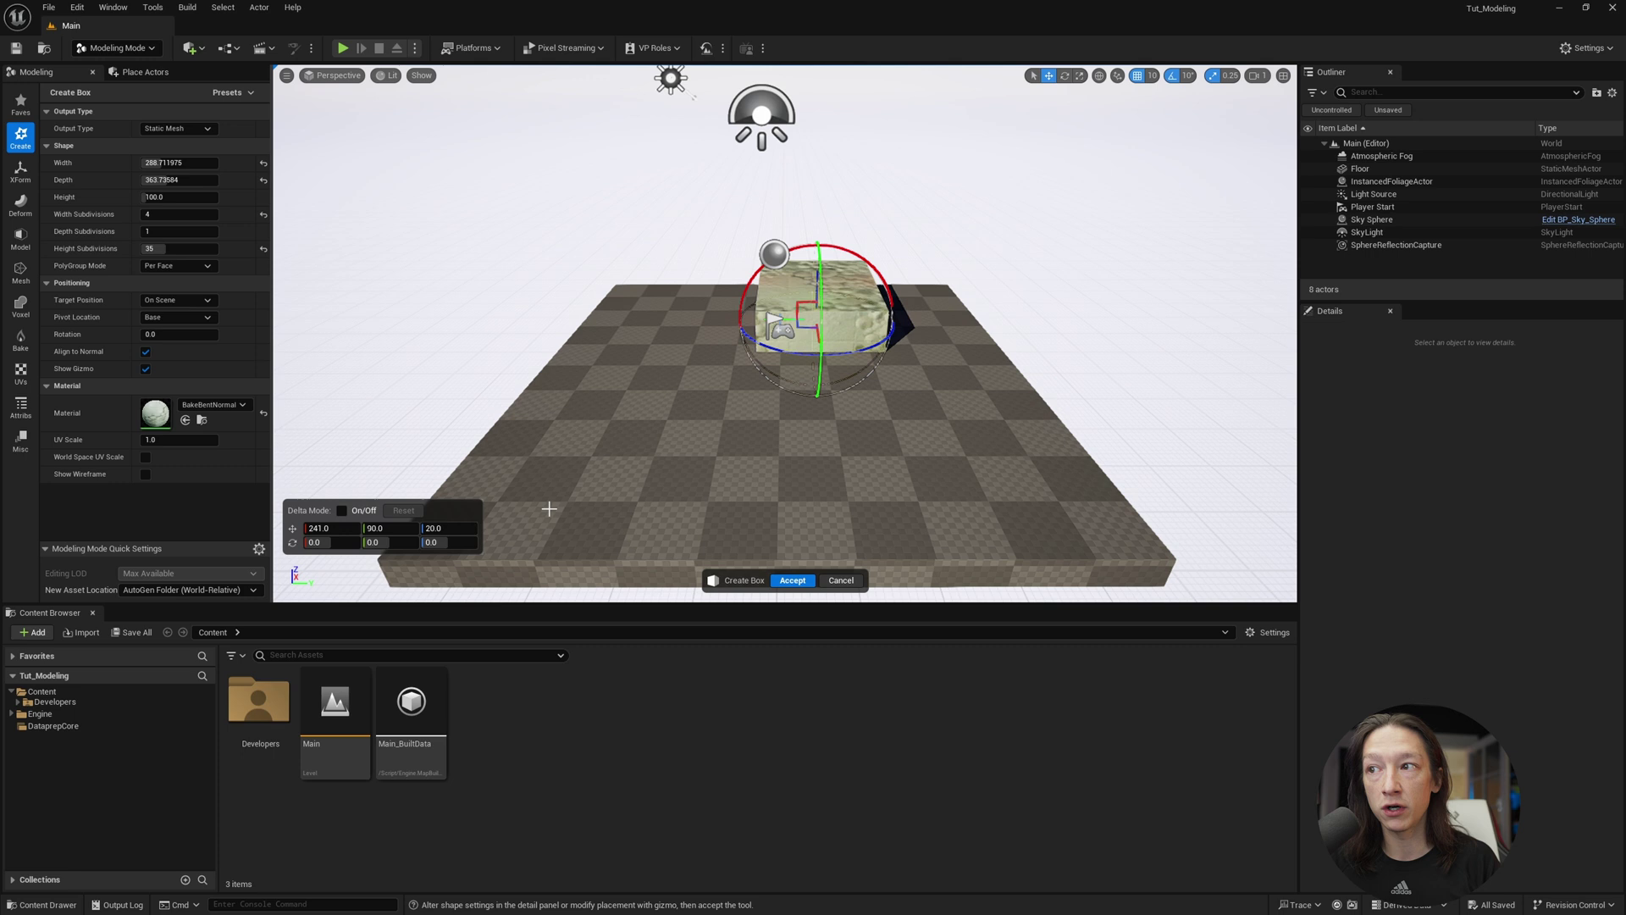
click(788, 580)
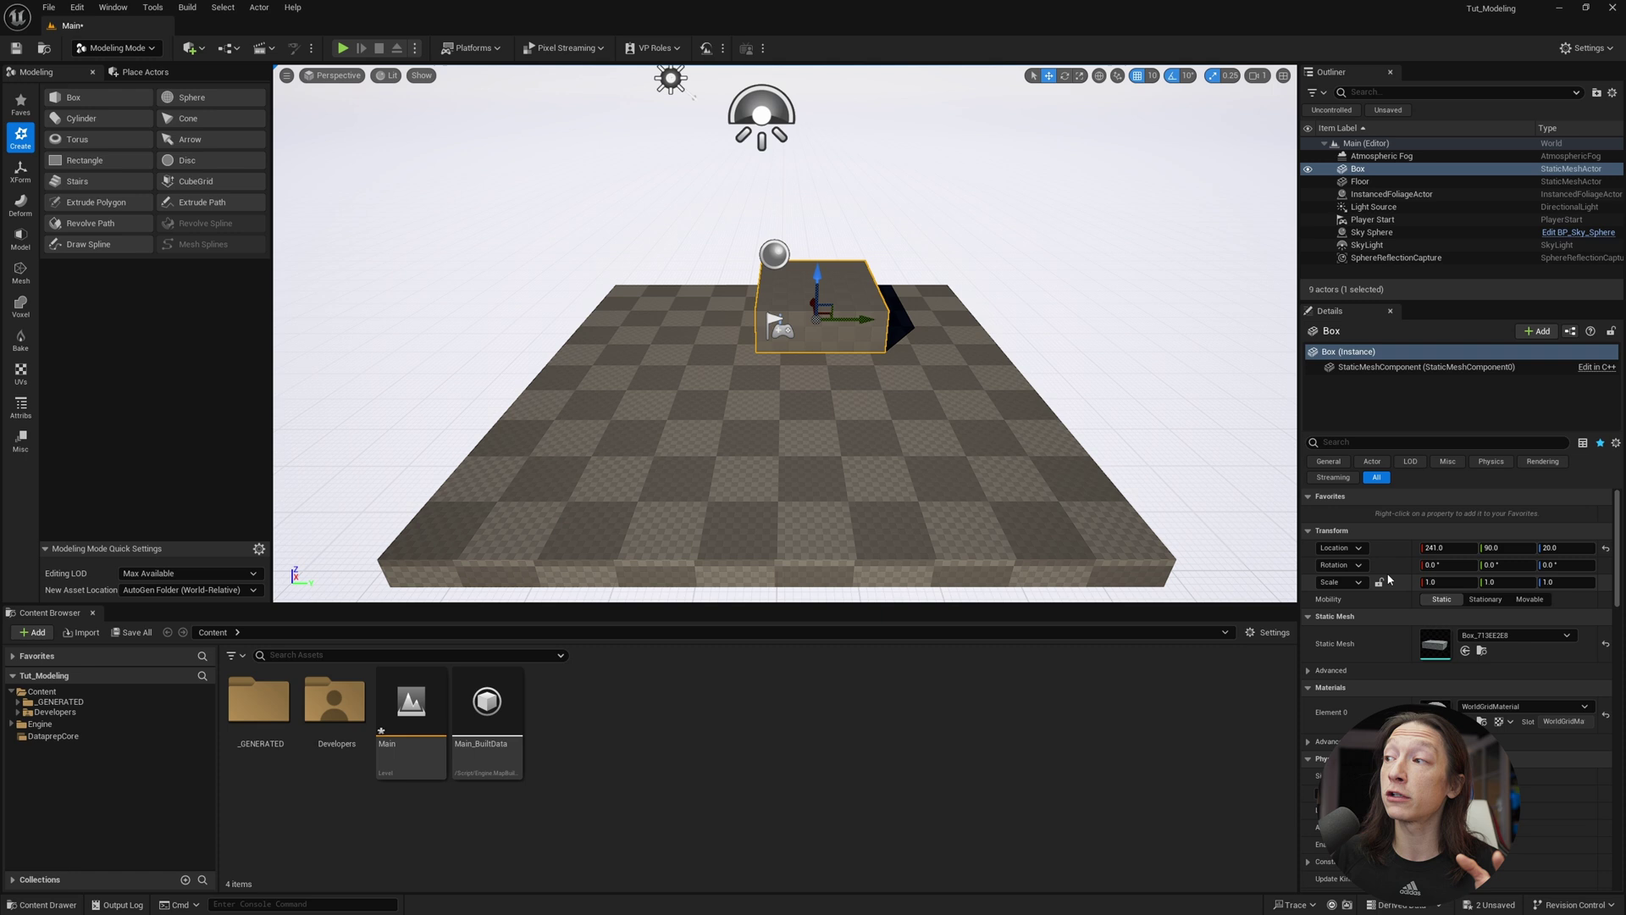
Reset the new box's location to zero and open the user subfolder inside _GENERATED to view its mesh asset
click(1605, 548)
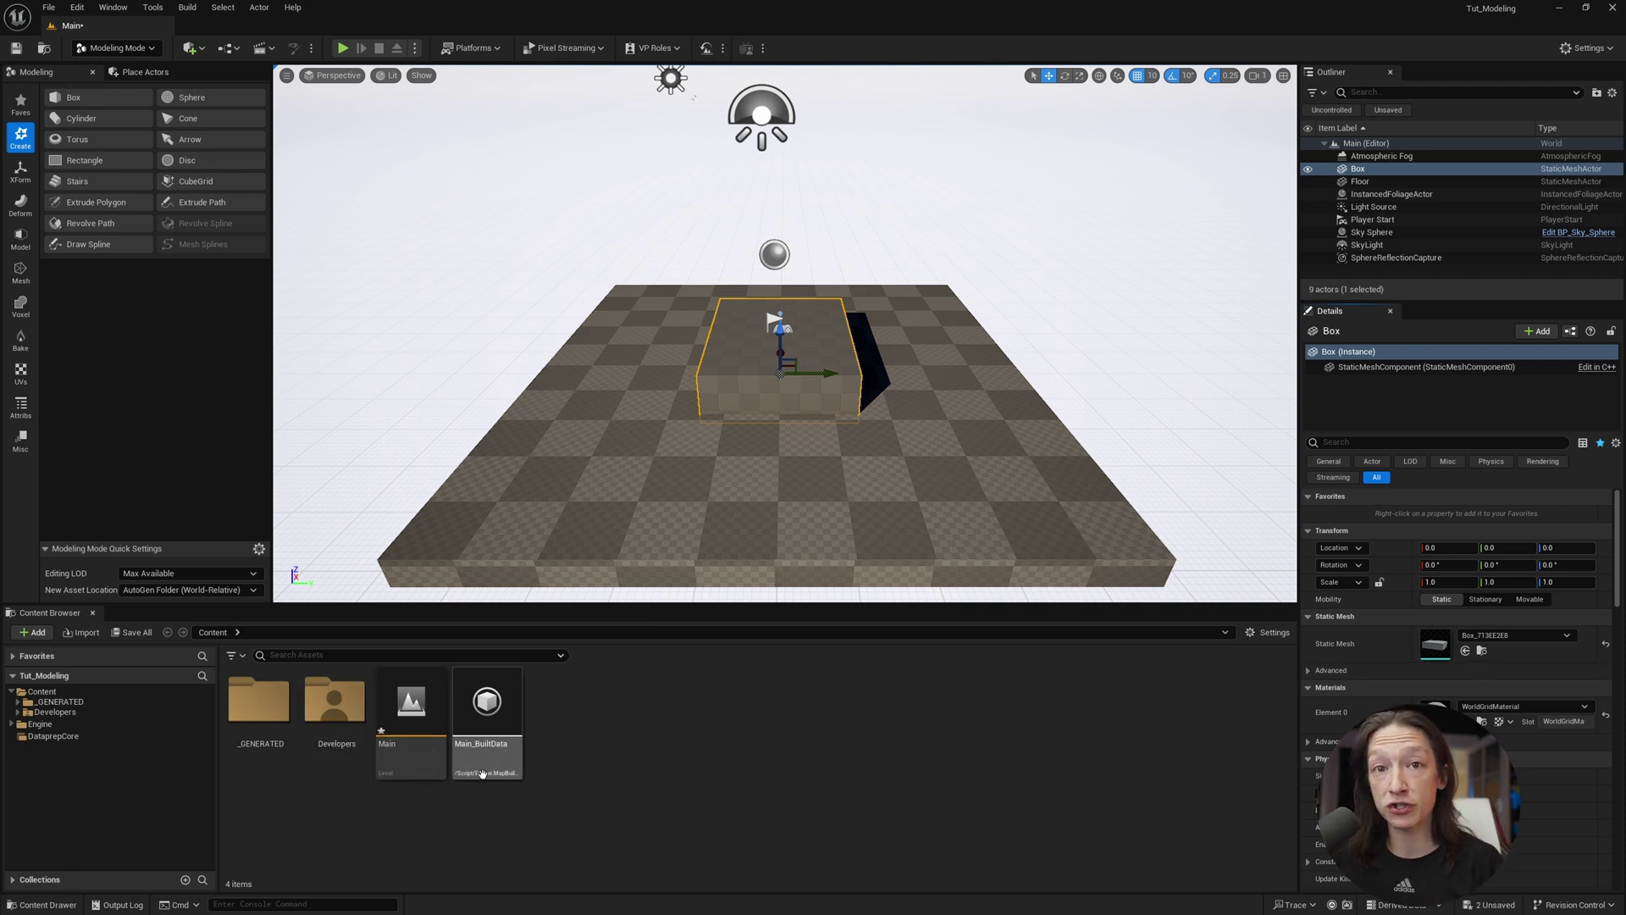
double_click(264, 711)
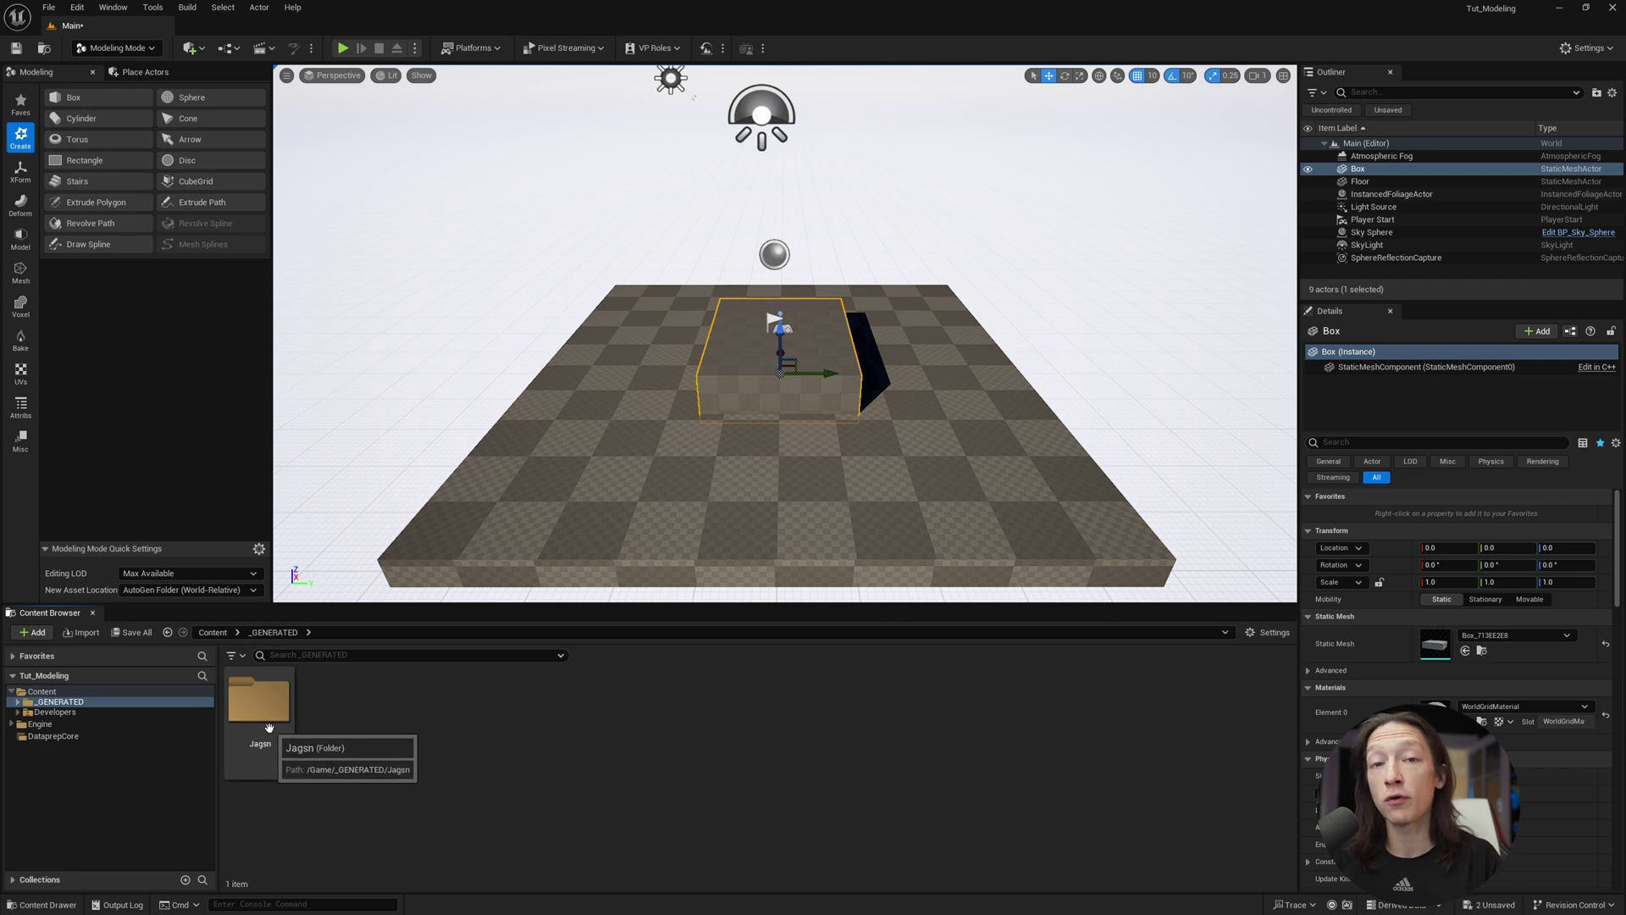
double_click(268, 726)
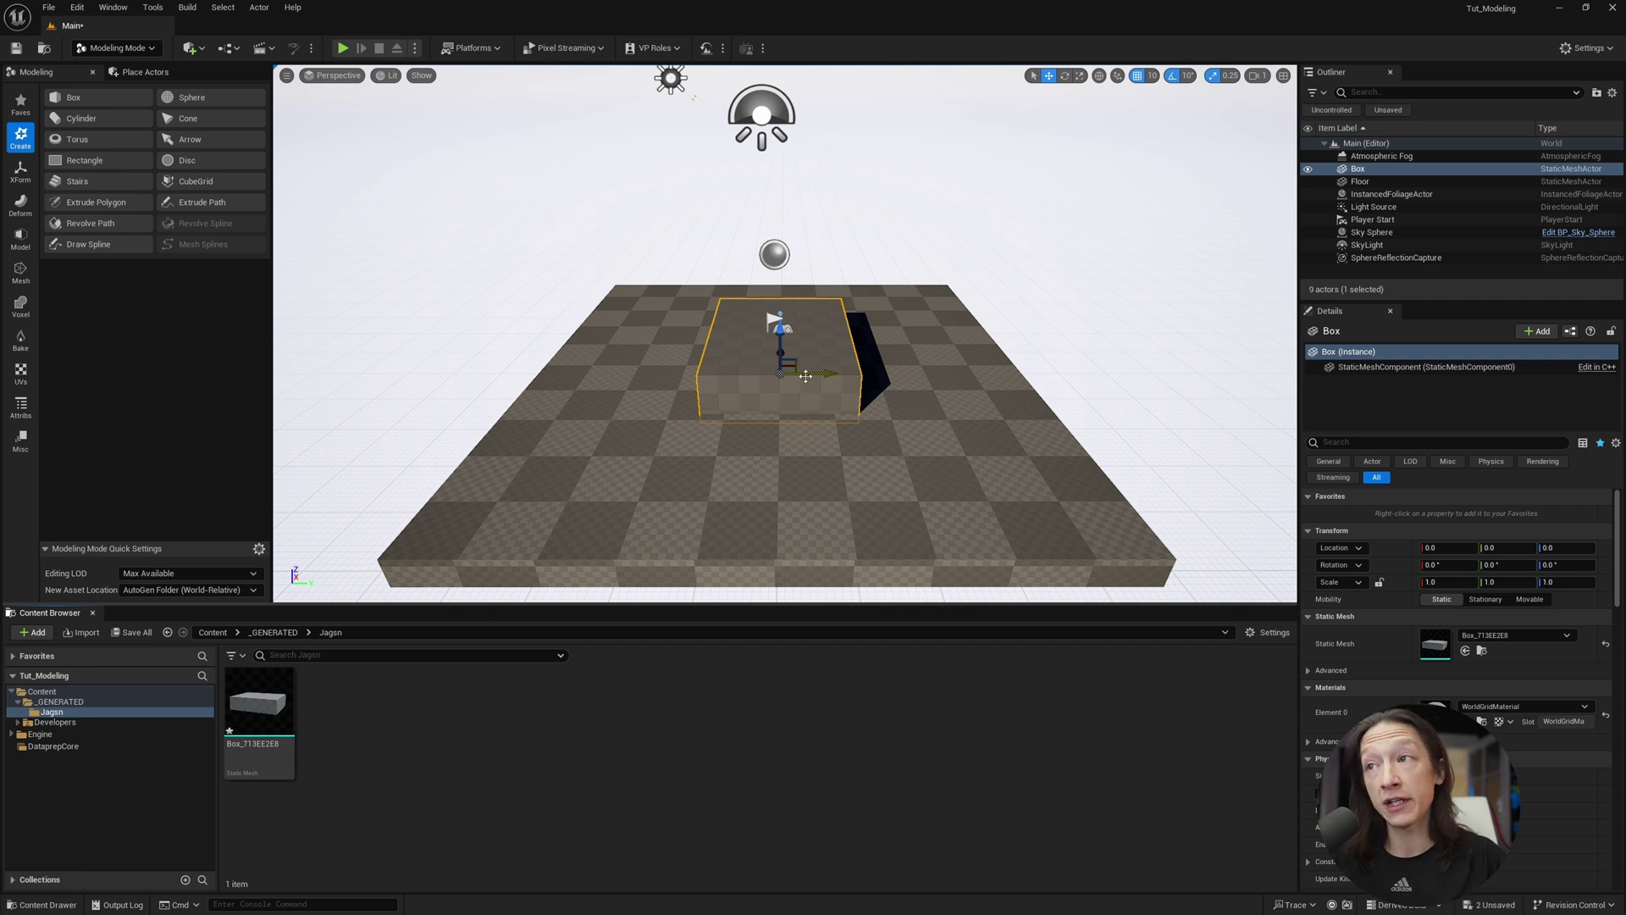
Duplicate the box along Y to location 460 and scale the copy to 2.5, 2.0, 2.5
alt+drag(808, 376, 1006, 277)
key(r)
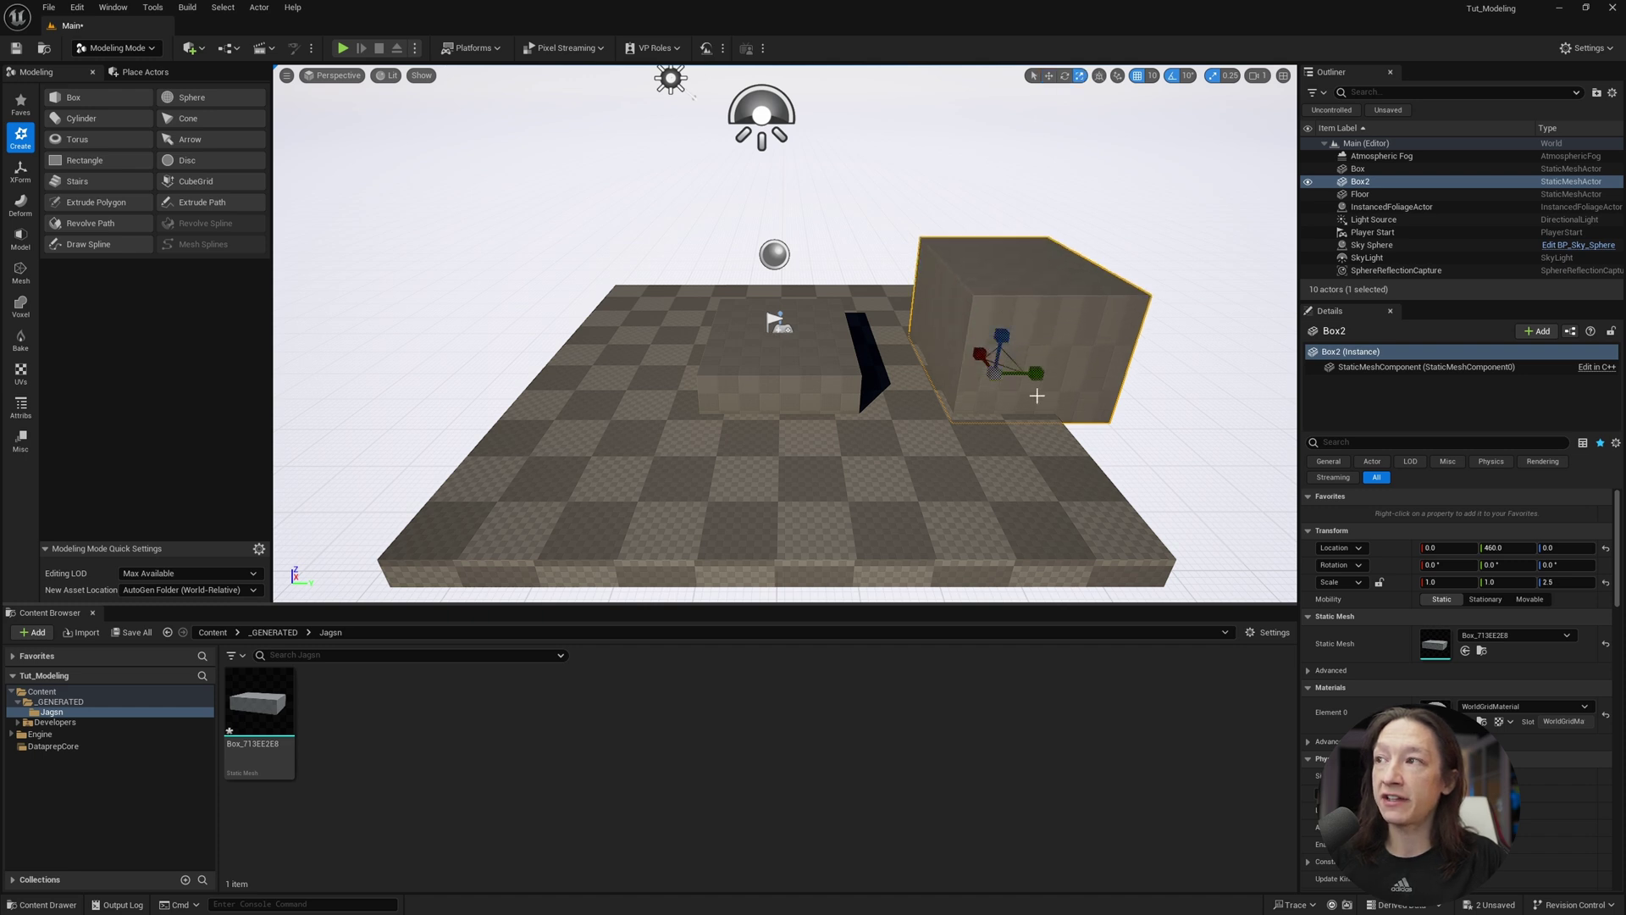
drag(1042, 377, 1080, 380)
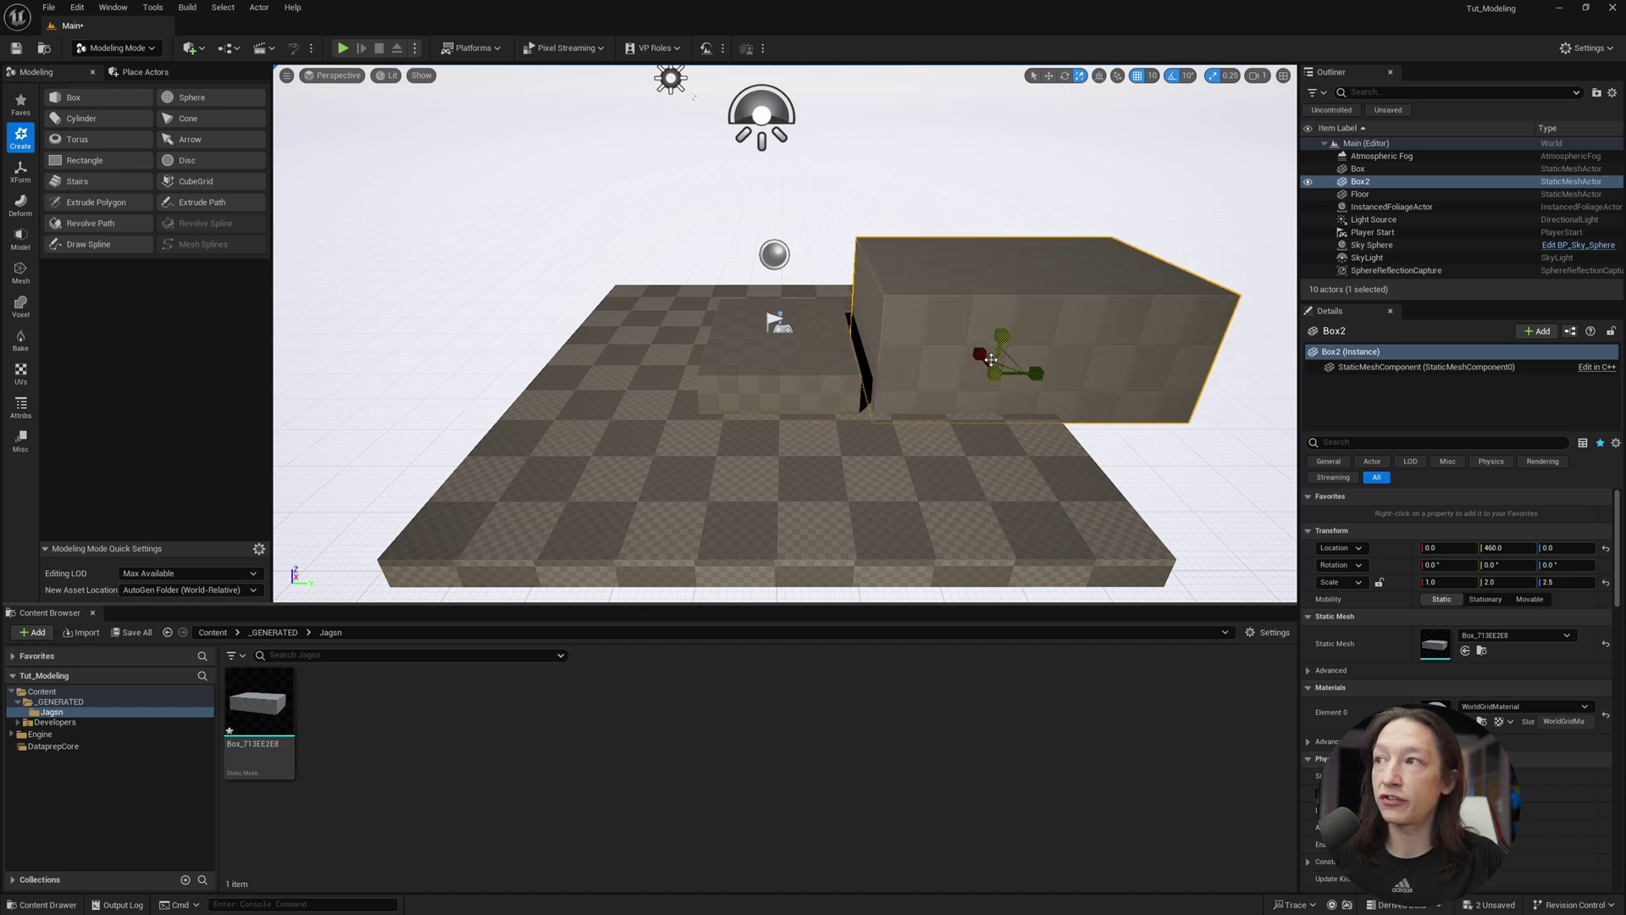
drag(980, 354, 942, 310)
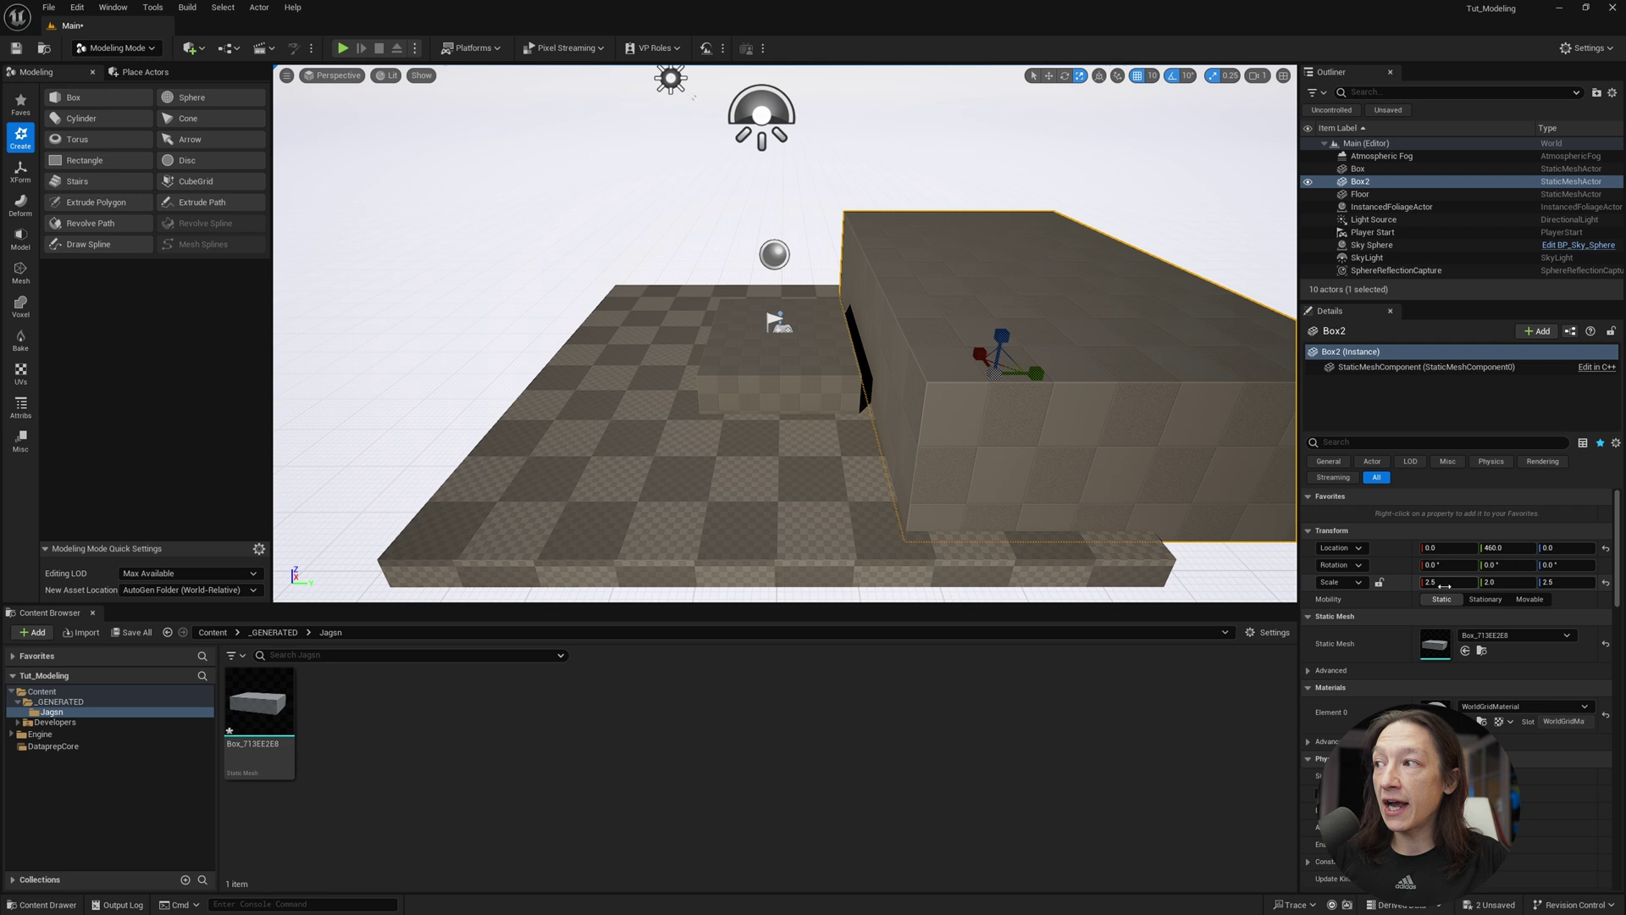
Center the pivot of the large Box2 mesh with Edit Pivot and accept the change
click(766, 351)
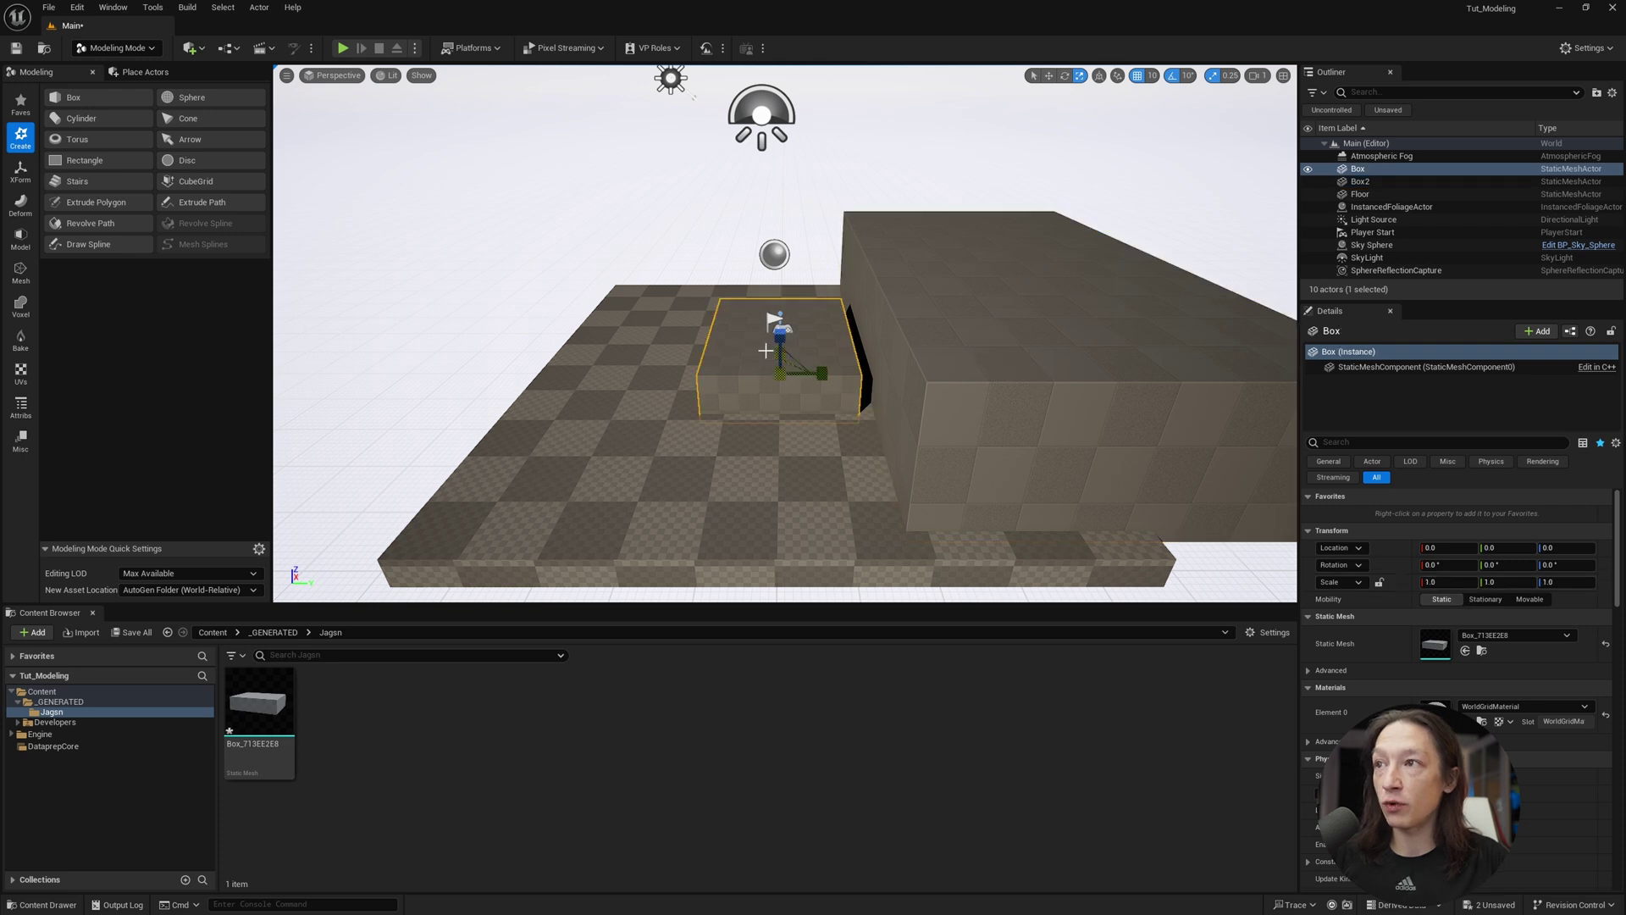
click(1017, 305)
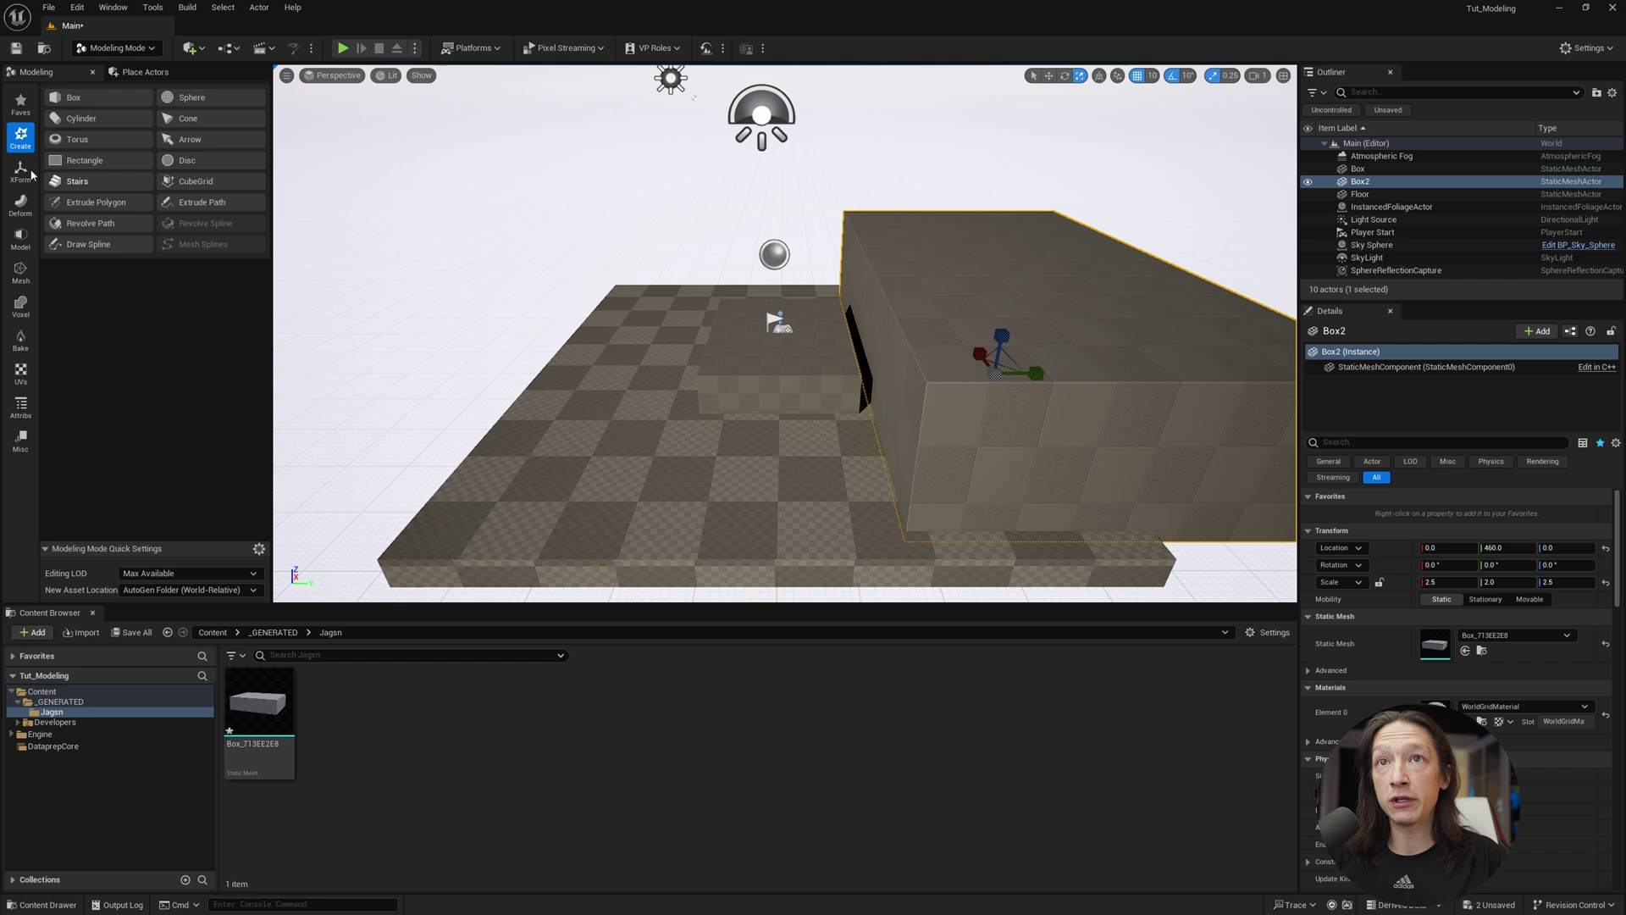
click(21, 169)
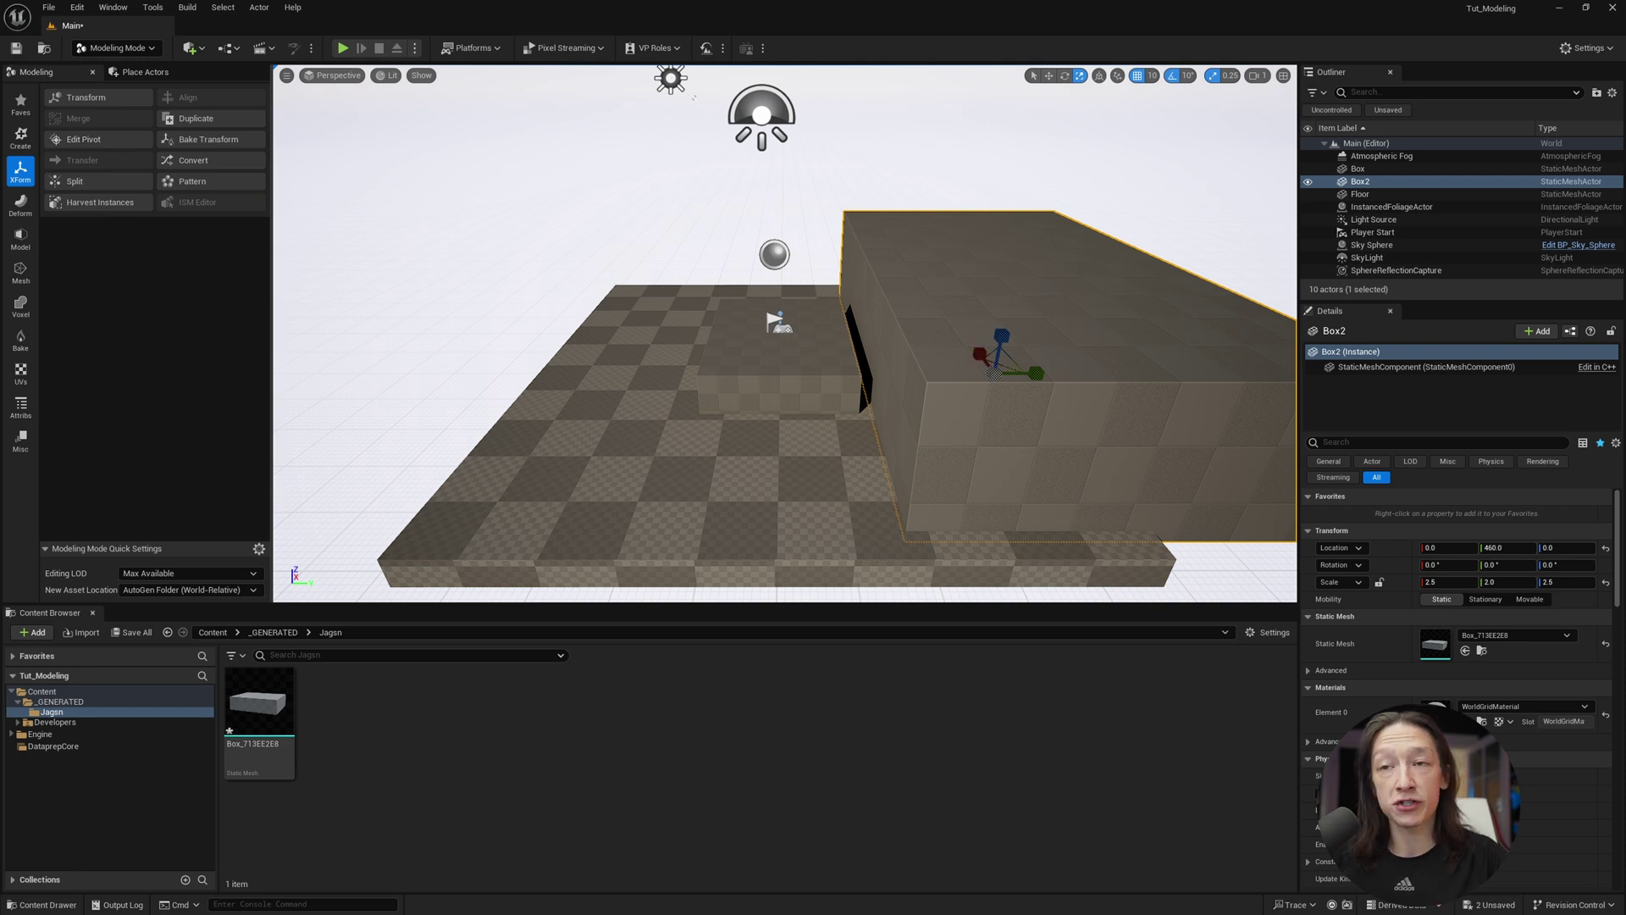
mouse_move(690, 326)
right_down()
mouse_move(864, 326)
mouse_move(788, 343)
mouse_move(678, 332)
mouse_move(690, 326)
right_up()
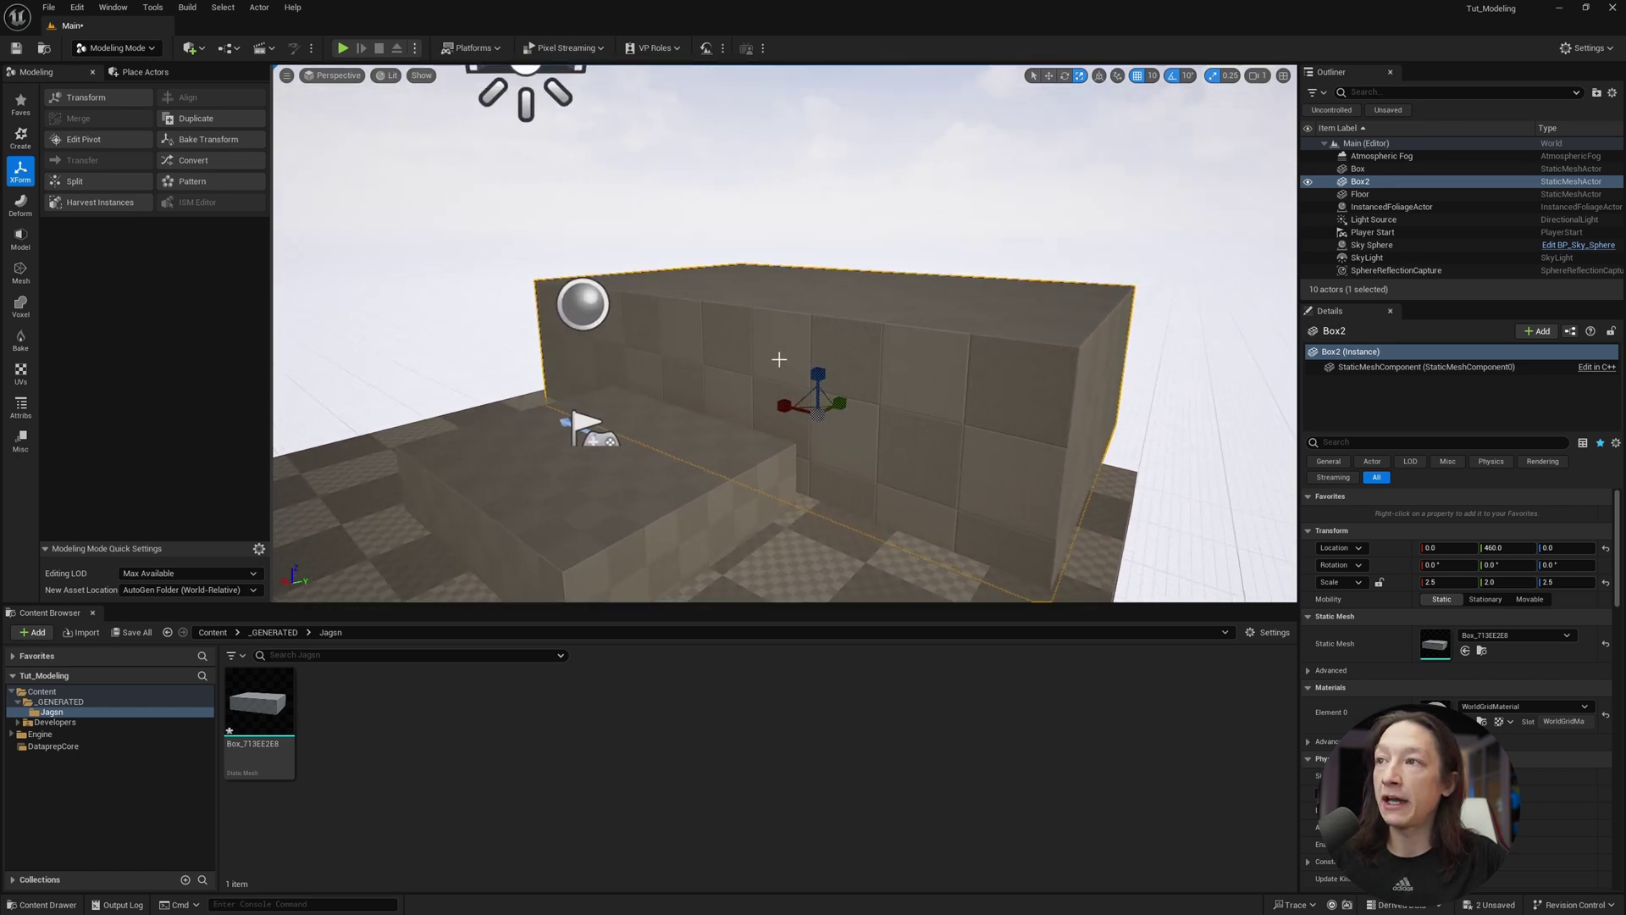
right_drag(840, 410, 840, 411)
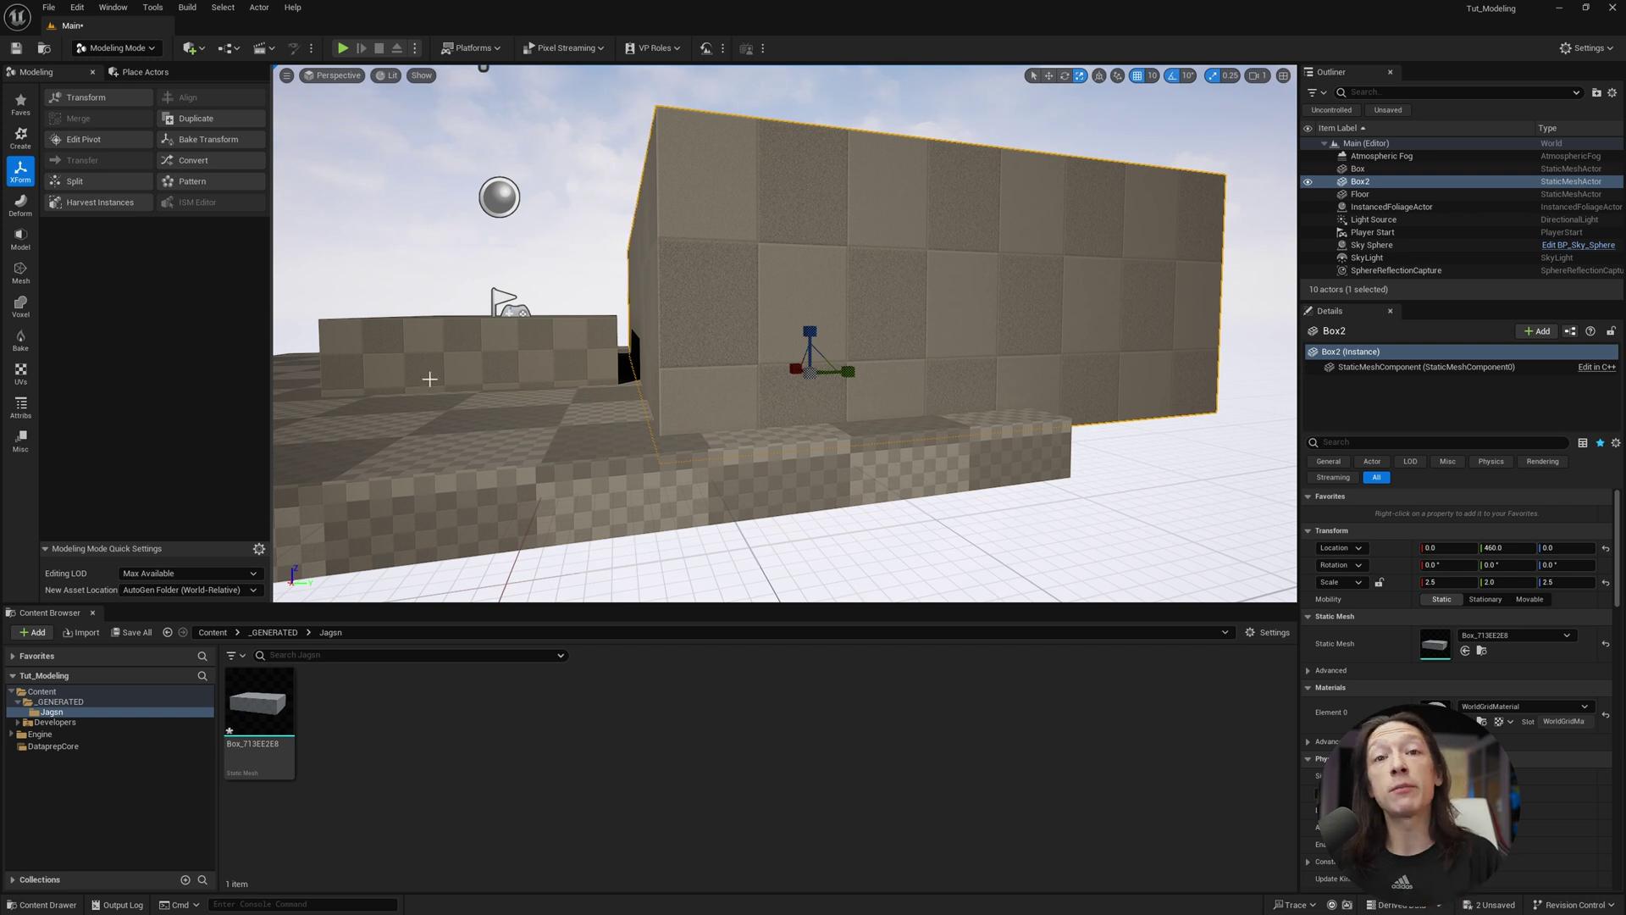
click(83, 139)
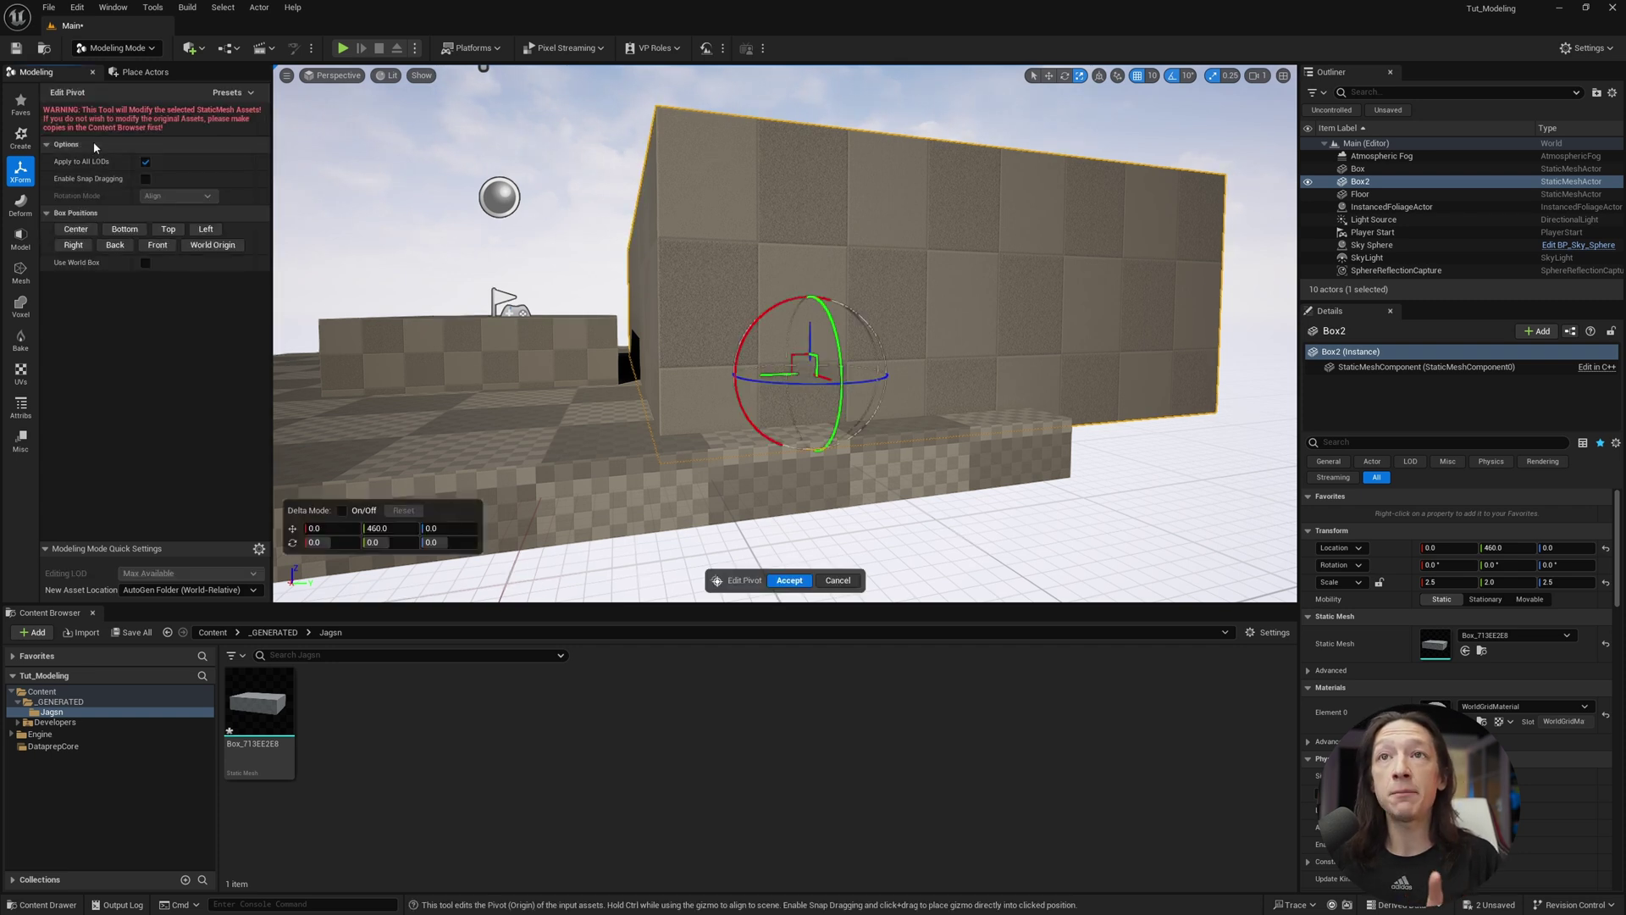
click(83, 232)
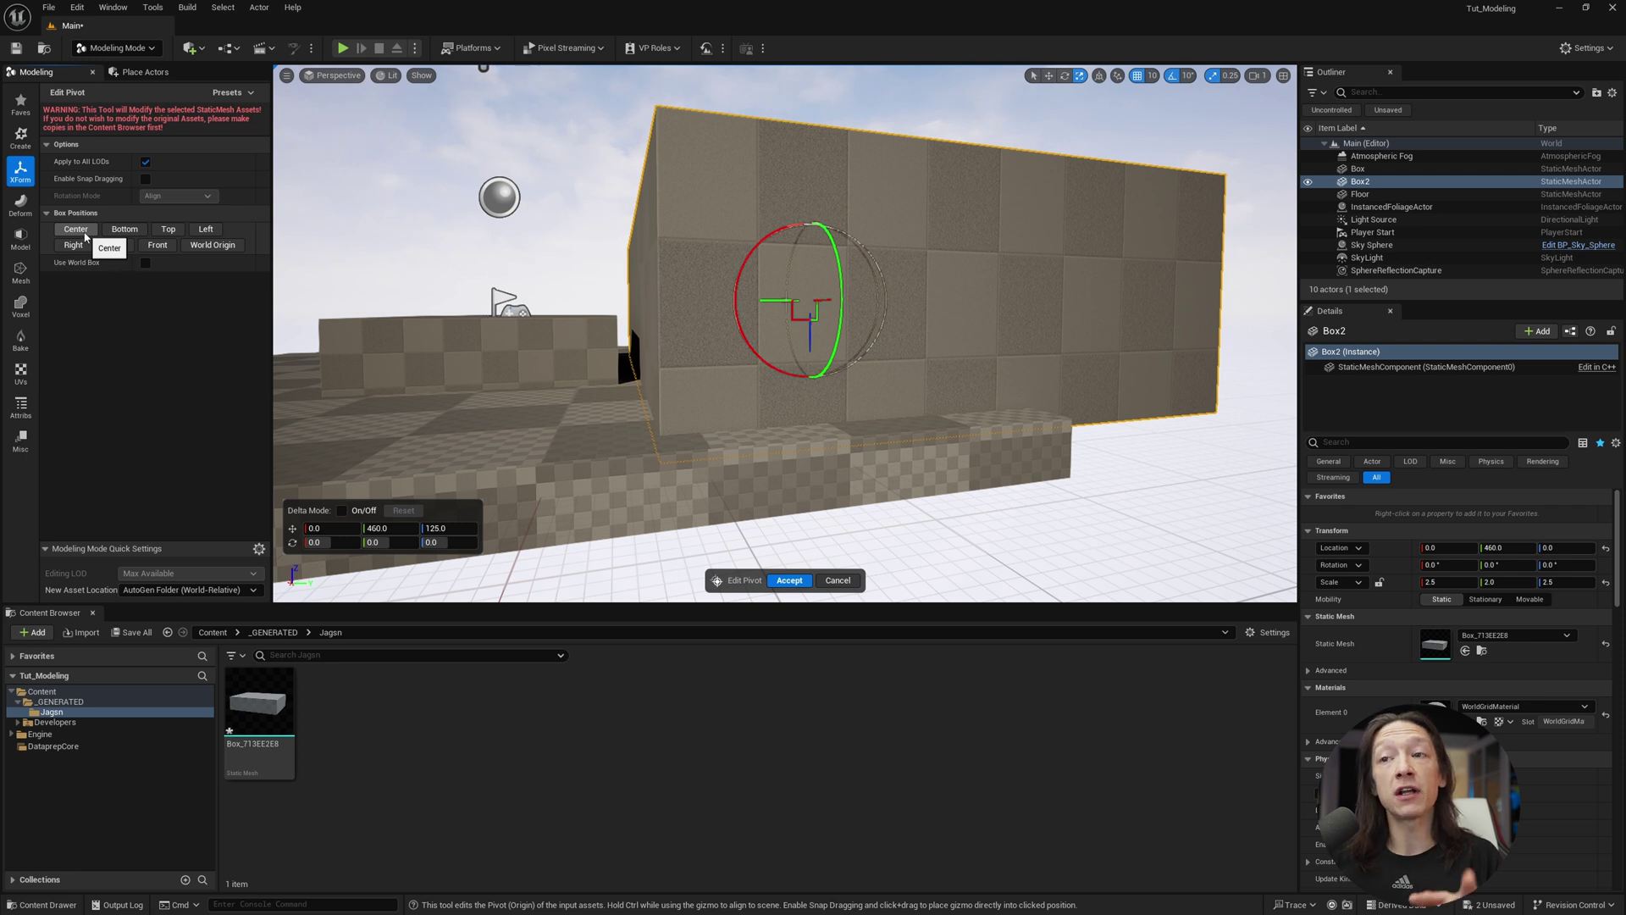
click(789, 580)
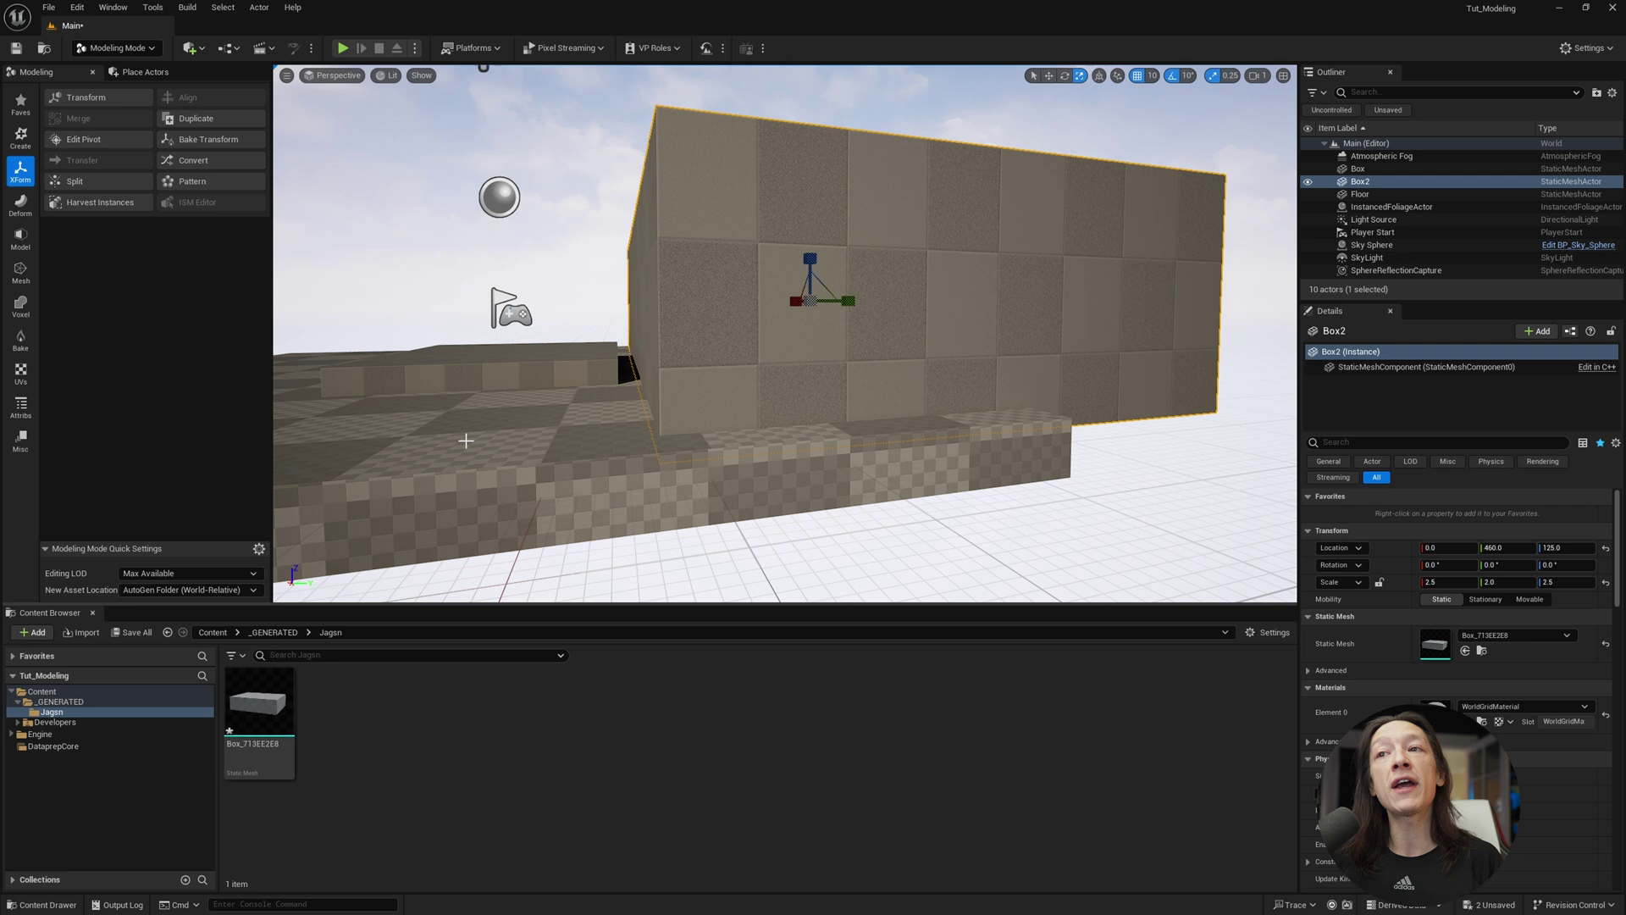
Move the original small box to Y -300, Z 100 and scale it to 1.5, 2.25, 2.25
click(1357, 169)
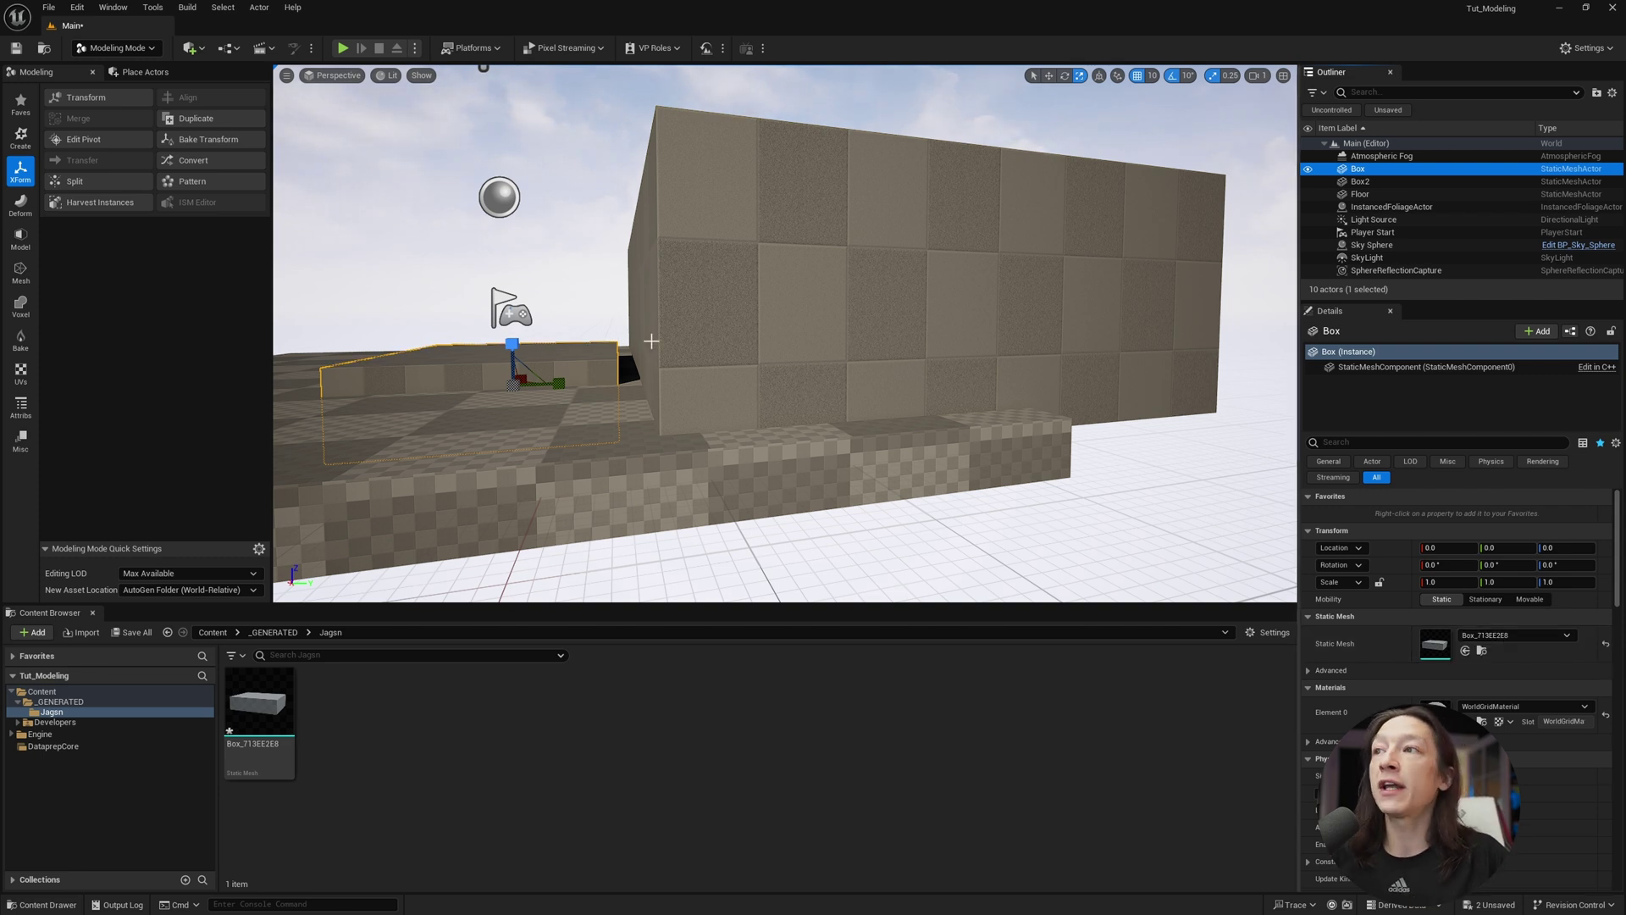
right_drag(920, 476, 873, 476)
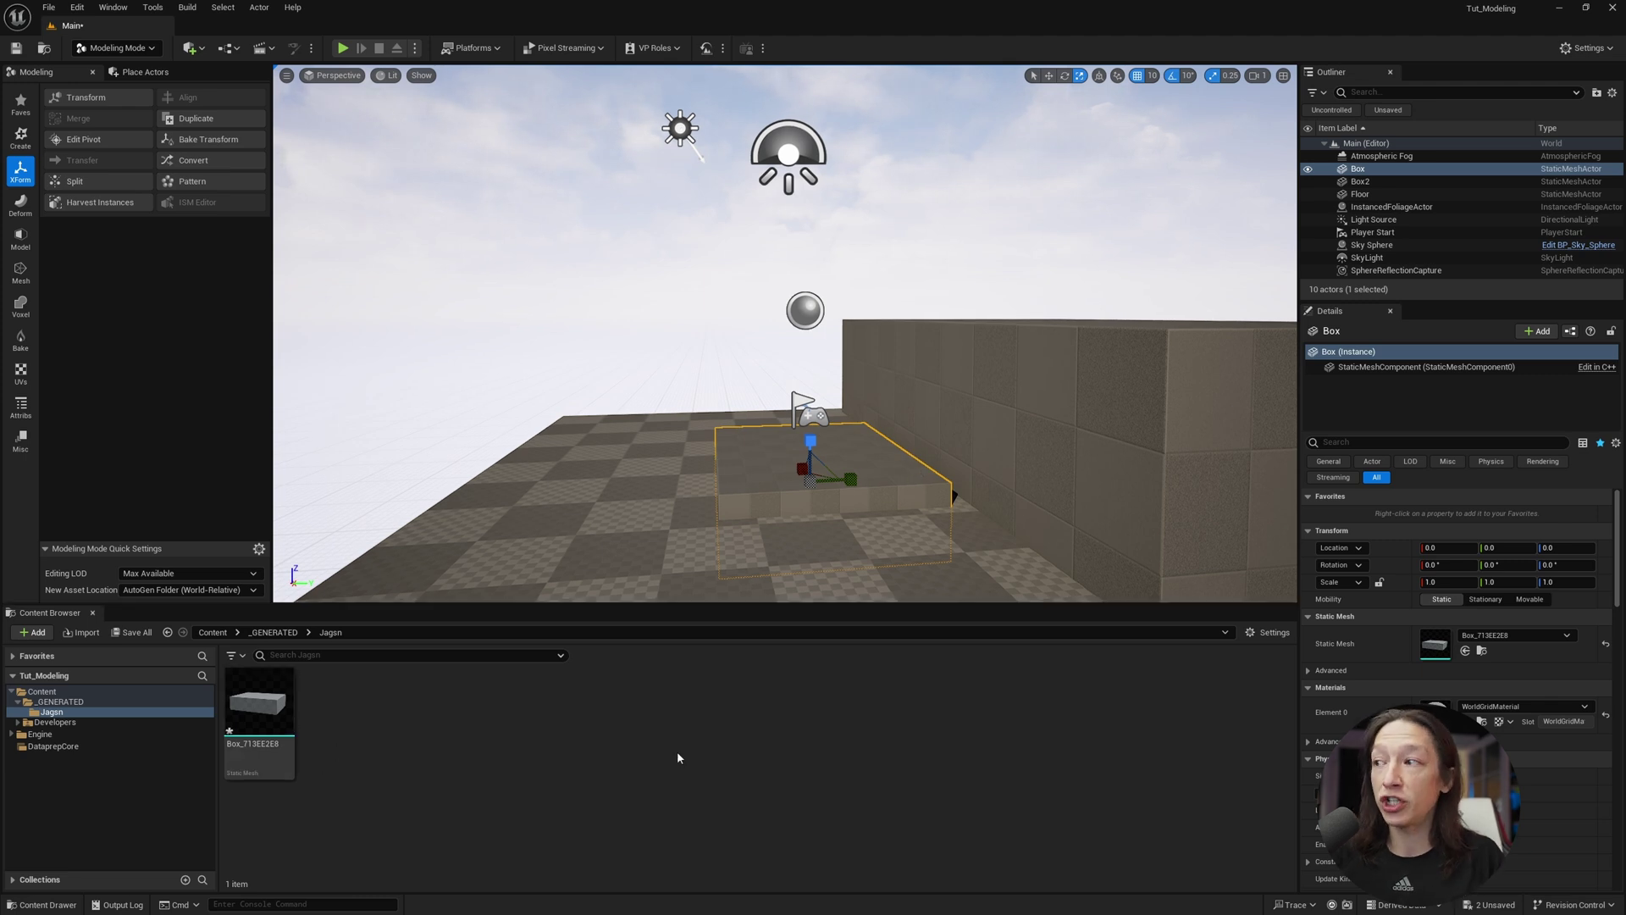
click(1084, 384)
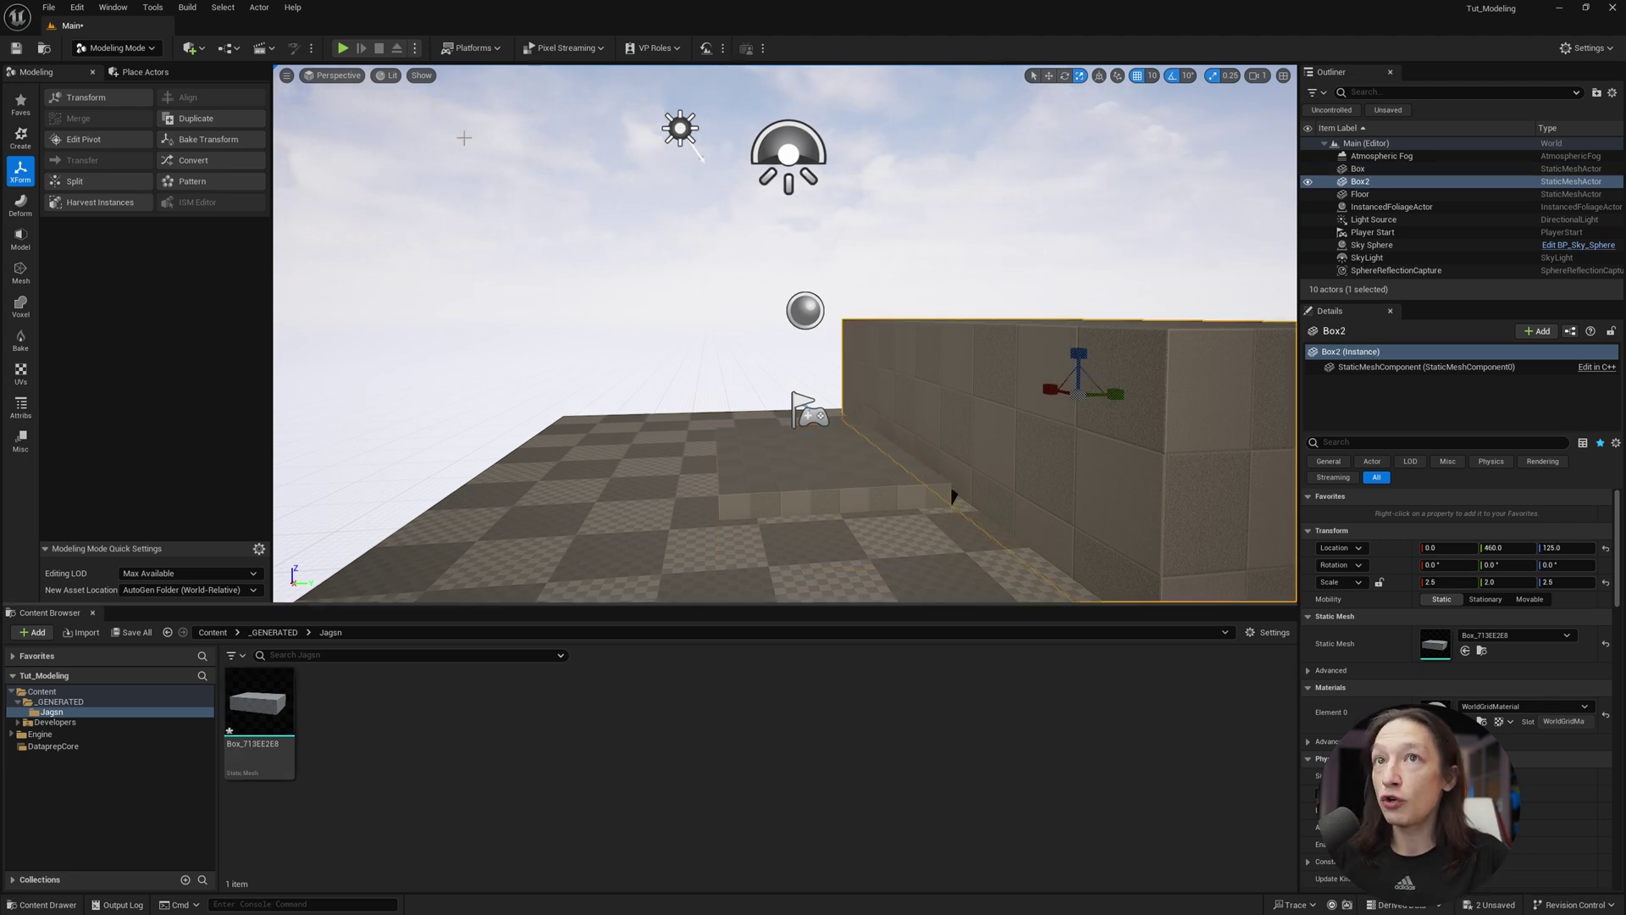
click(774, 493)
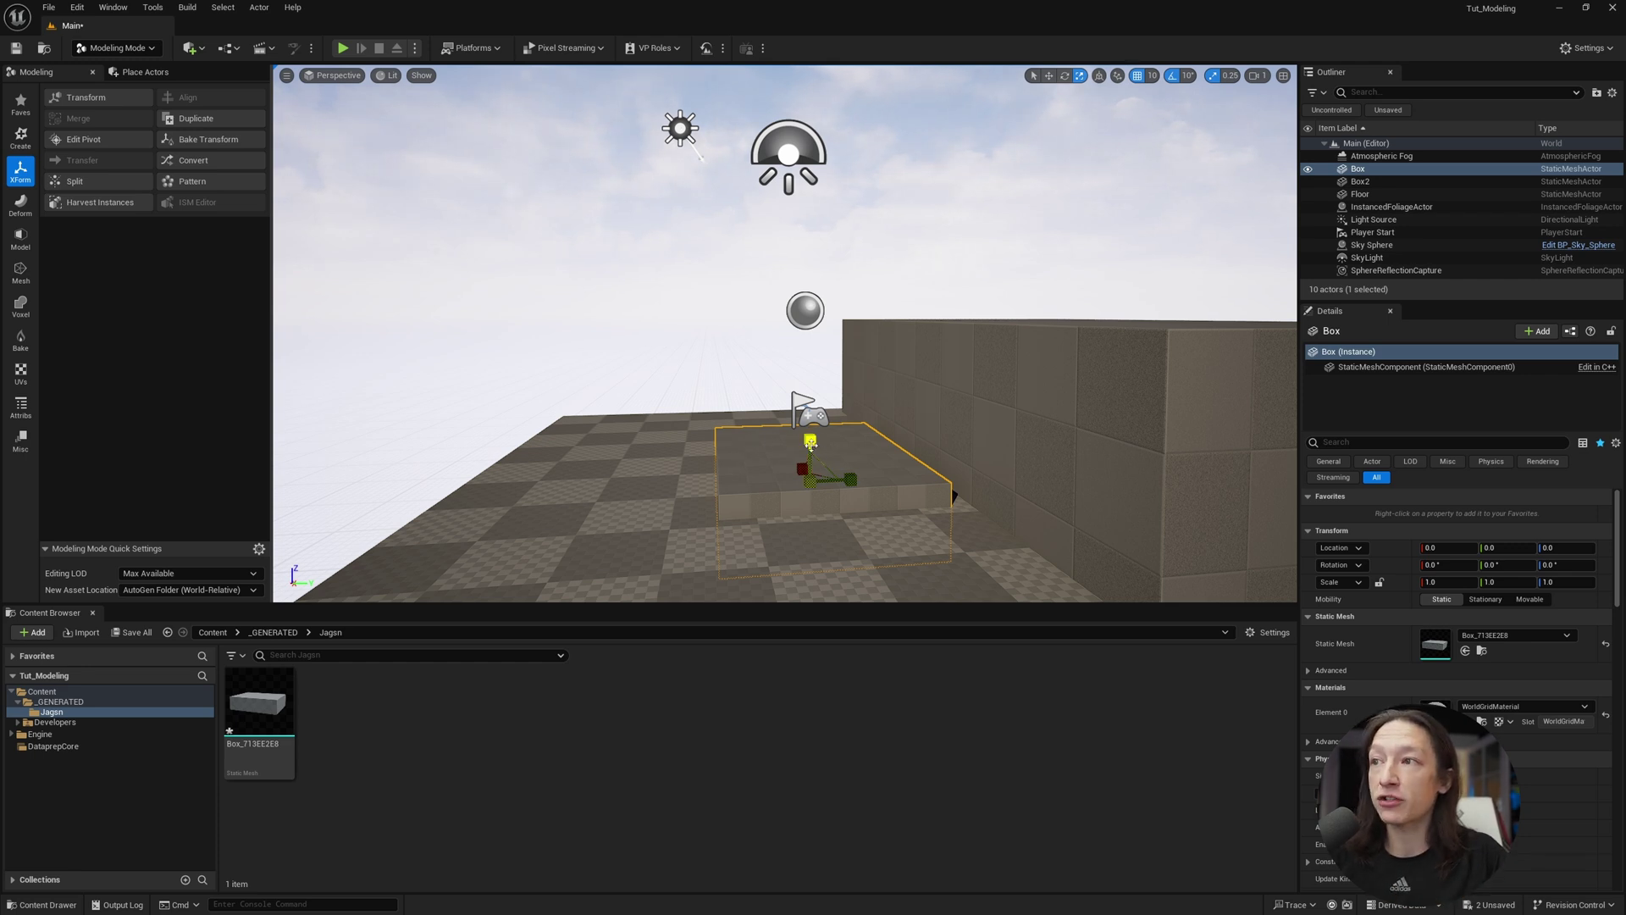
key(e)
key(w)
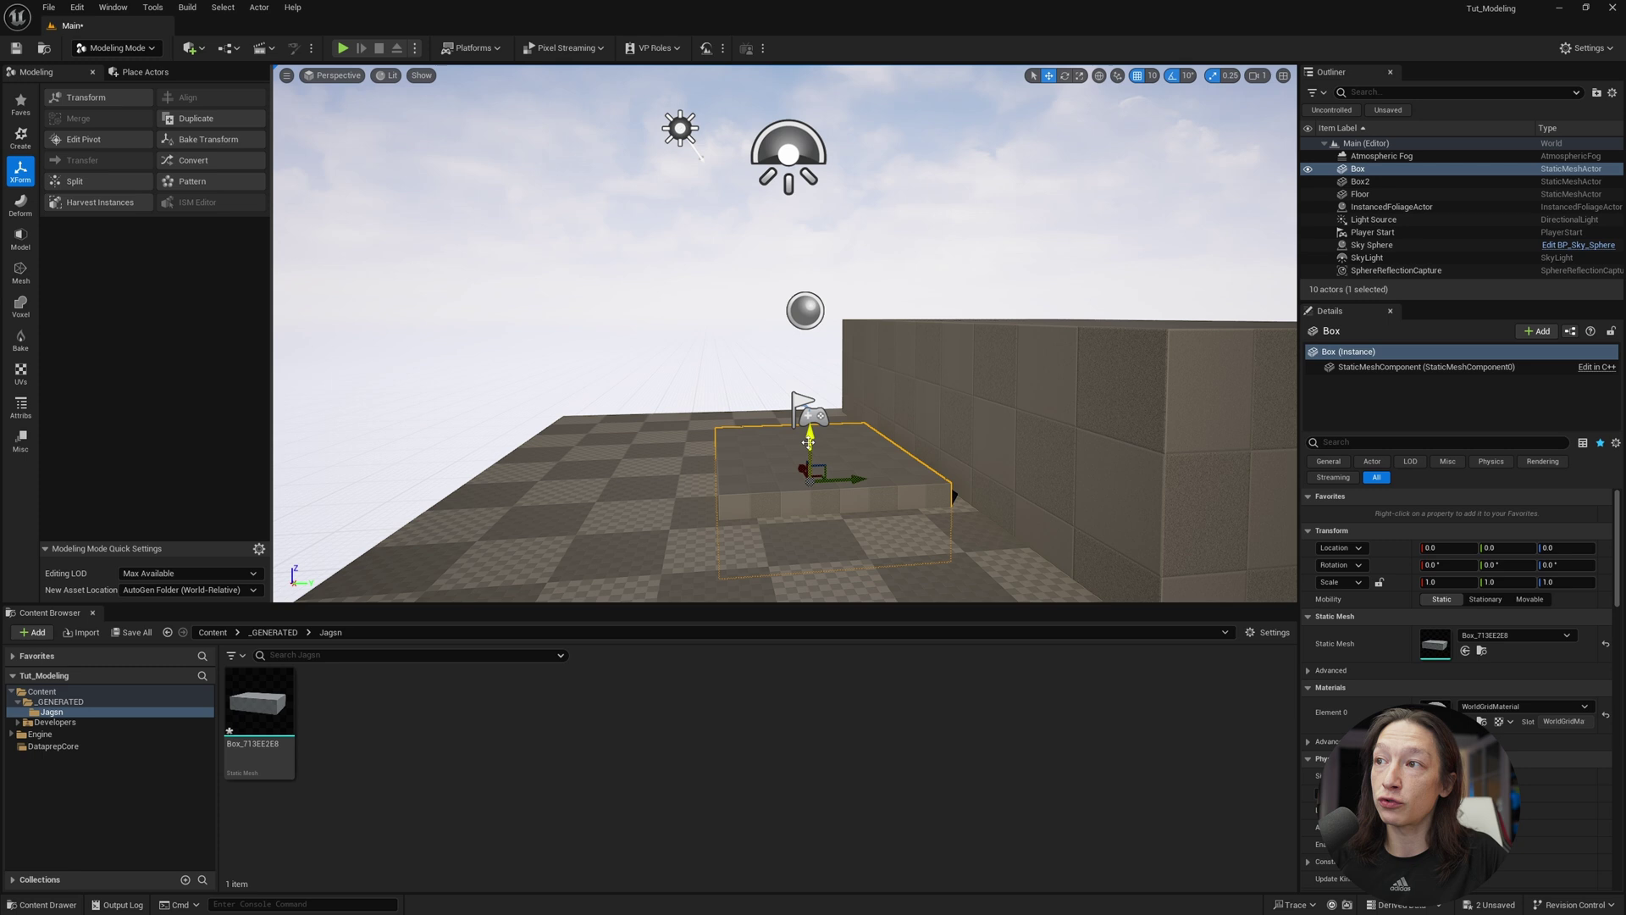
drag(810, 439, 609, 342)
key(r)
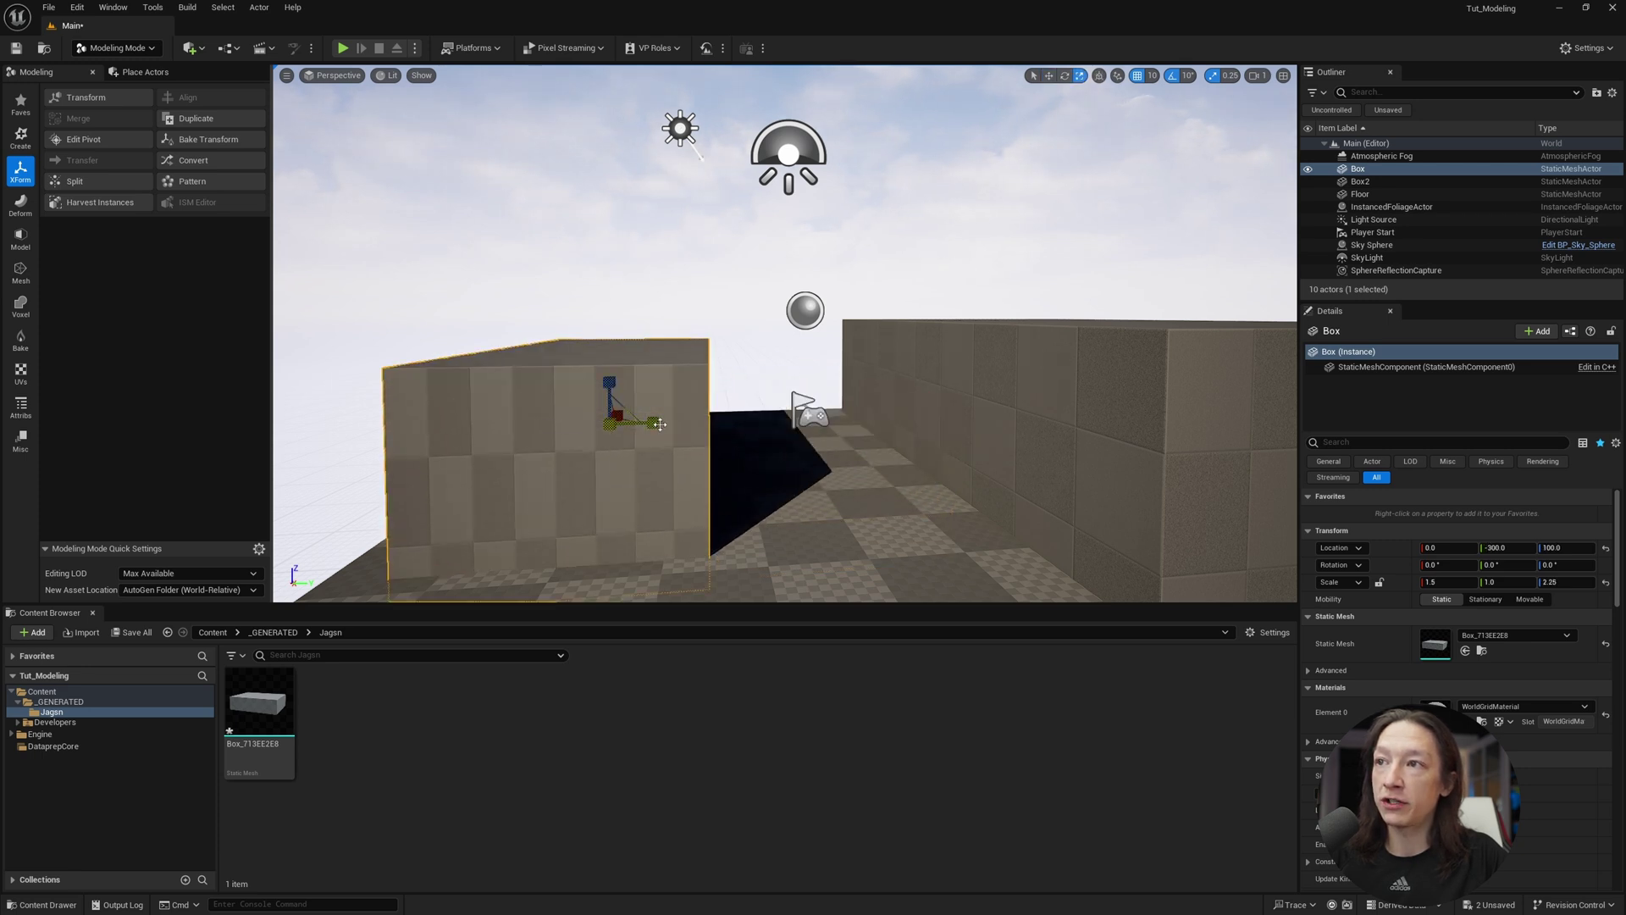
drag(652, 422, 696, 423)
scroll(641, 394, down, 5)
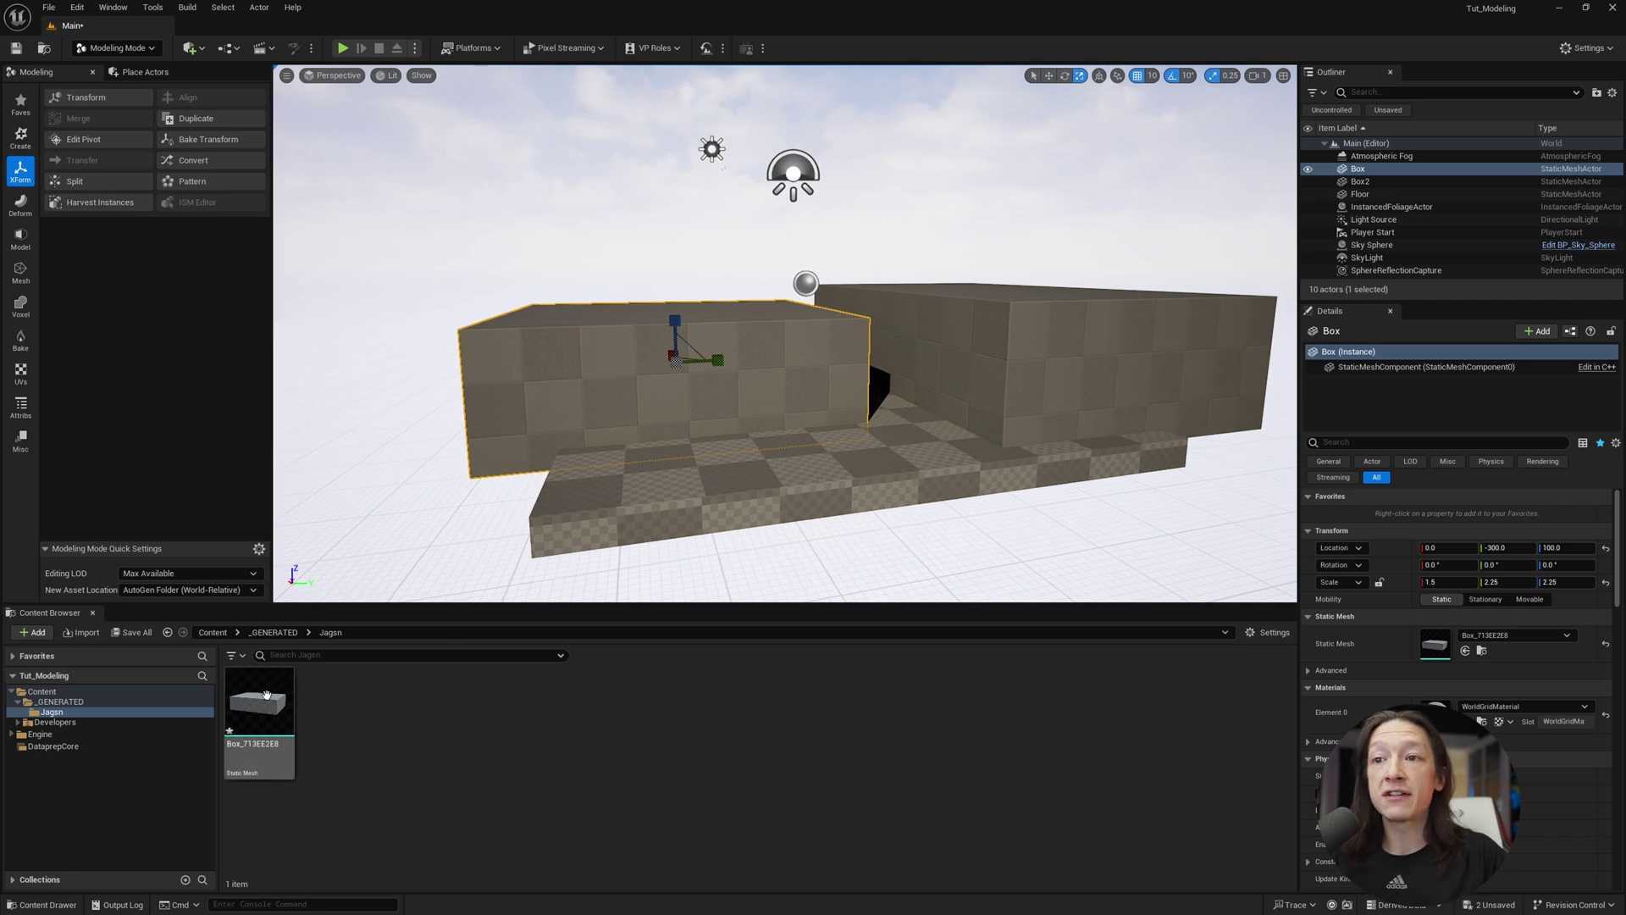
Duplicate the Box_713EE2E8 mesh asset as Box2 and assign the copy as the selected box's static mesh
click(238, 702)
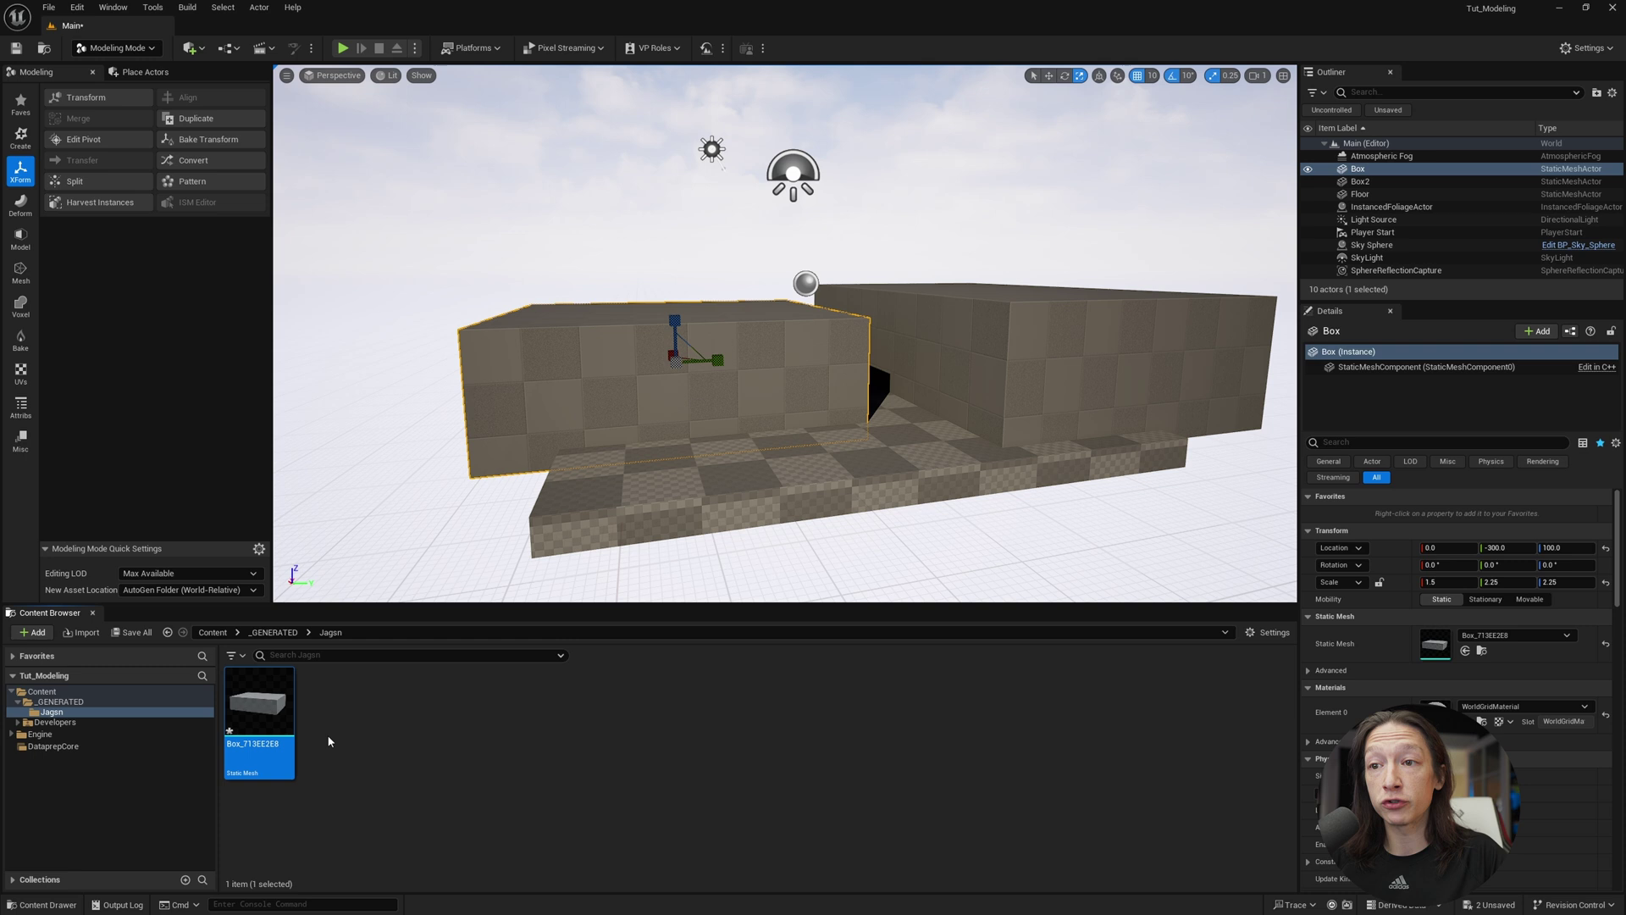
key(ctrl+d)
text(Box)
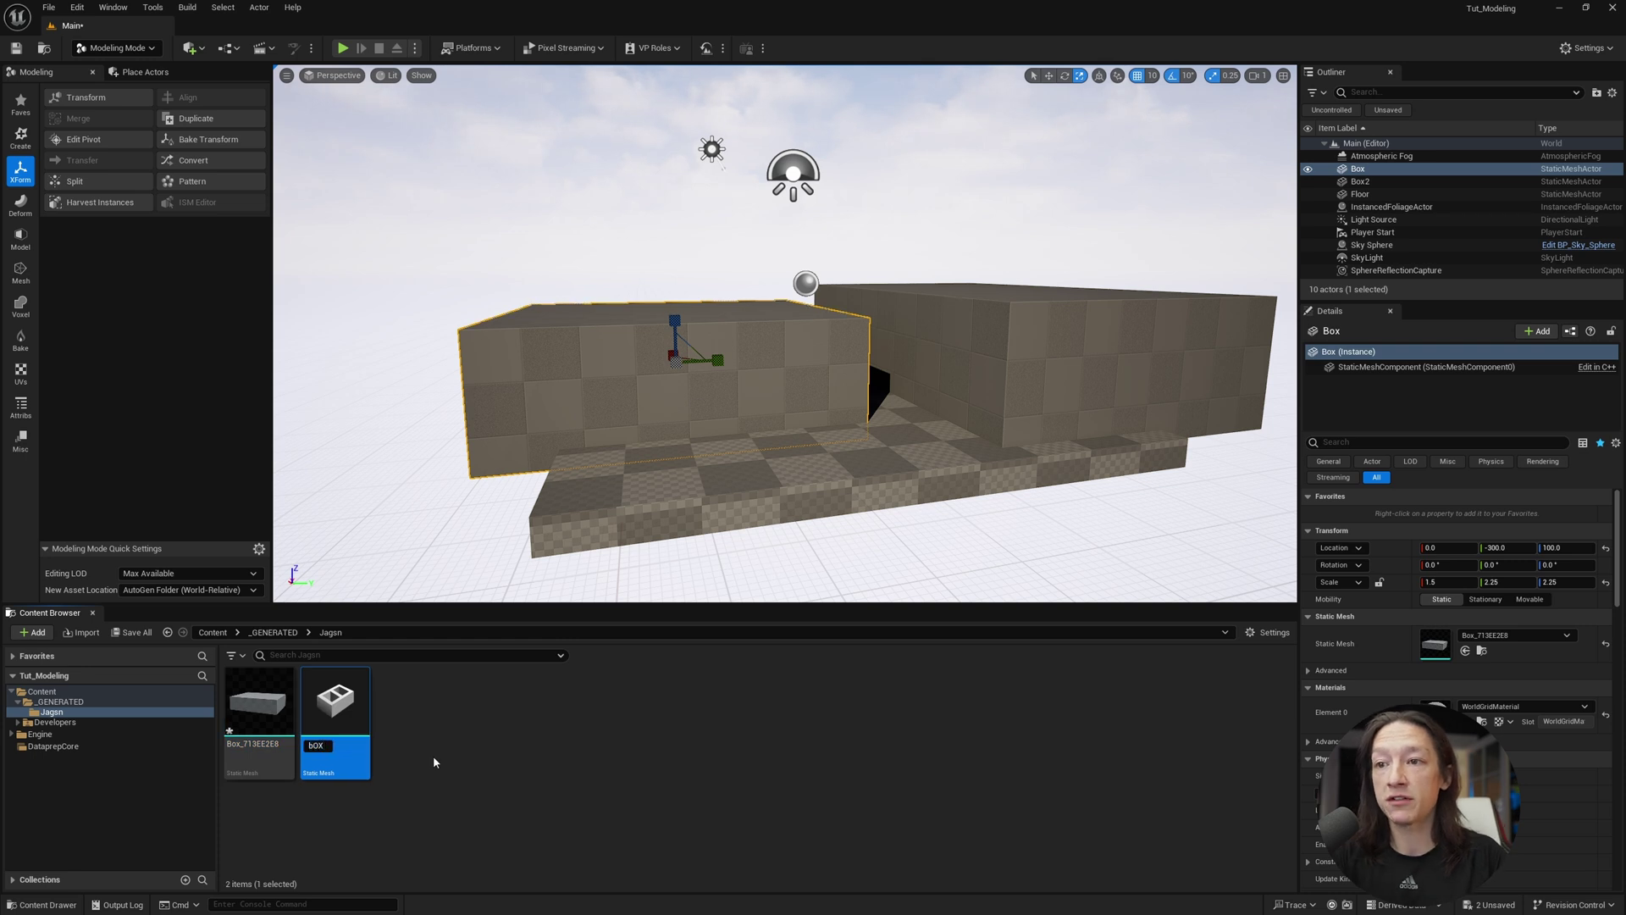
text(2)
key(Return)
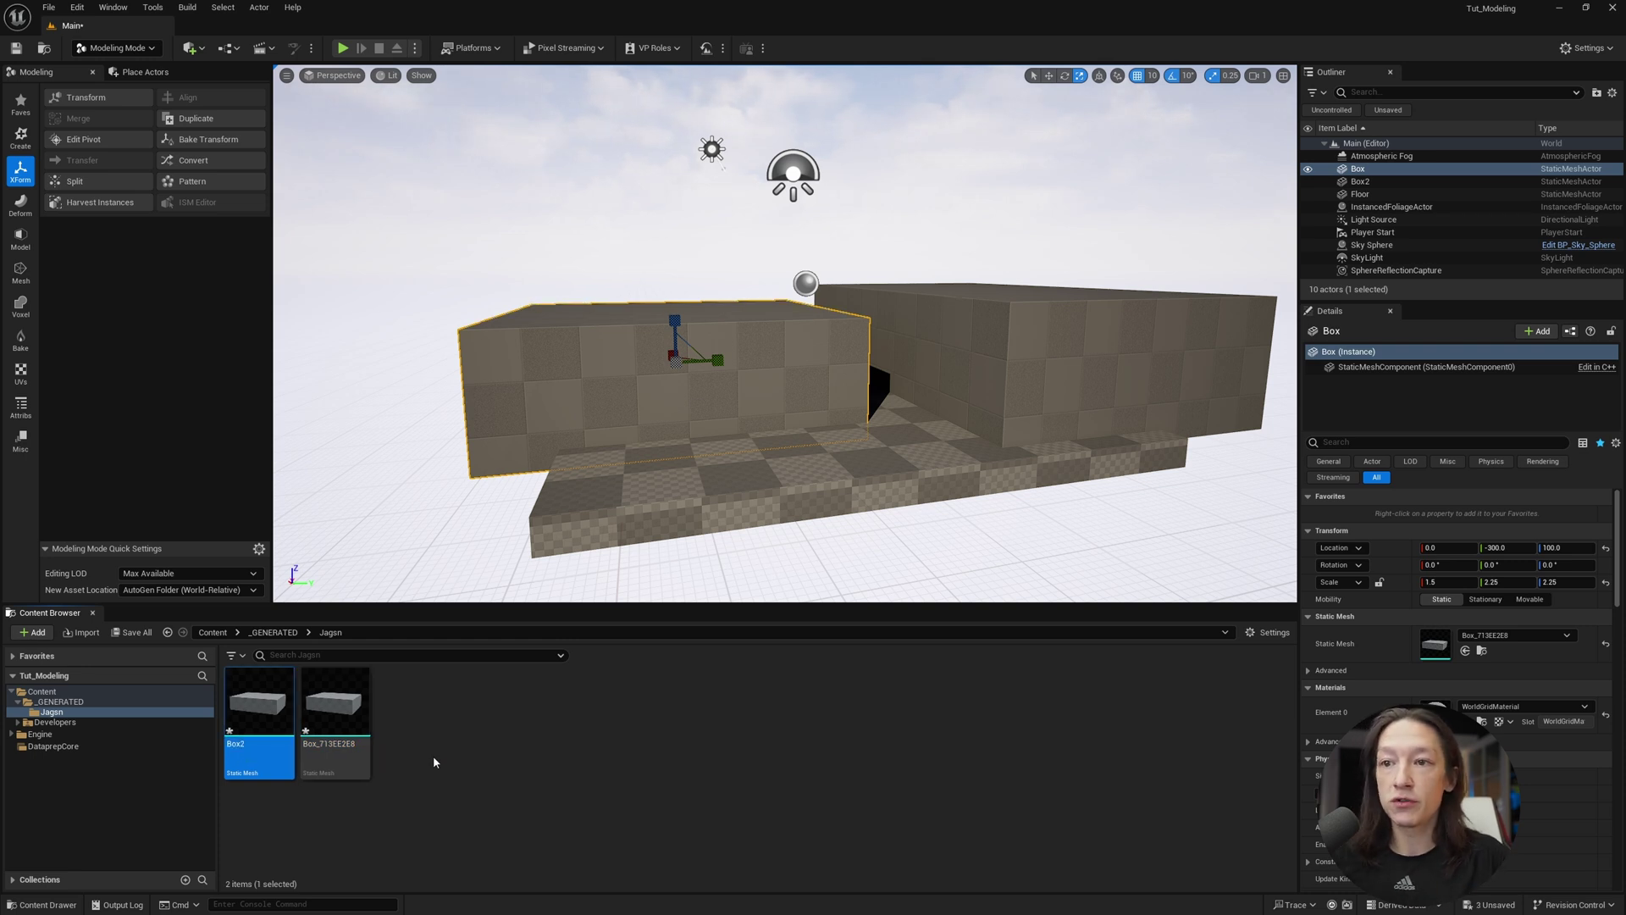
drag(285, 707, 1453, 649)
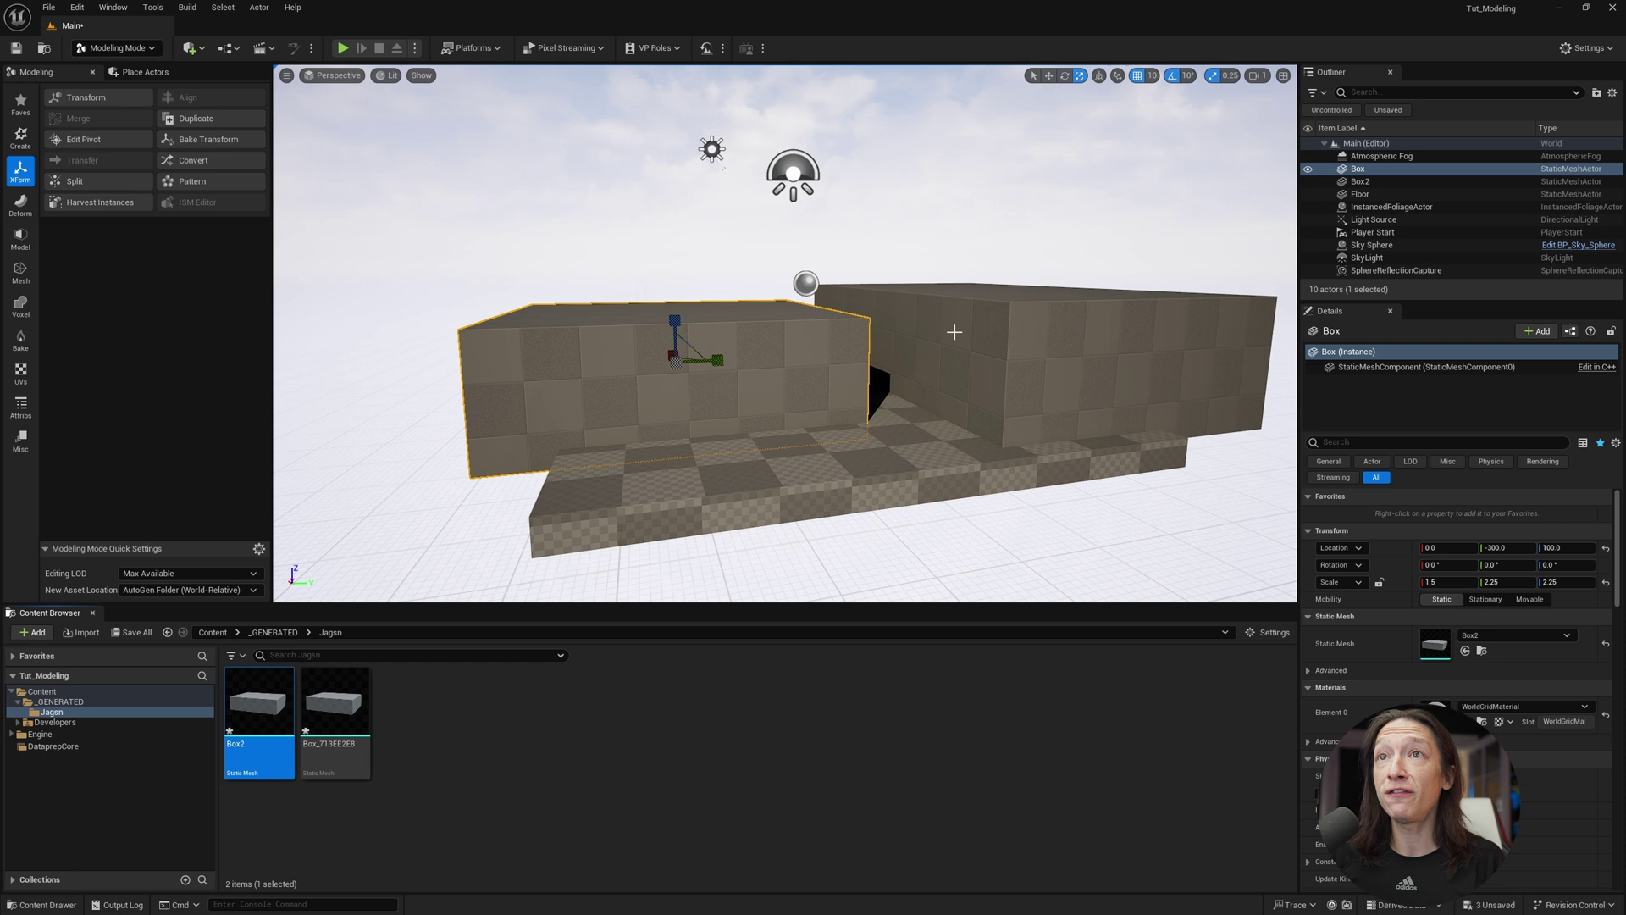
Bake the box's rotation and full scale into its mesh with Bake Transform, and rename the Box2 asset to Box5
click(218, 139)
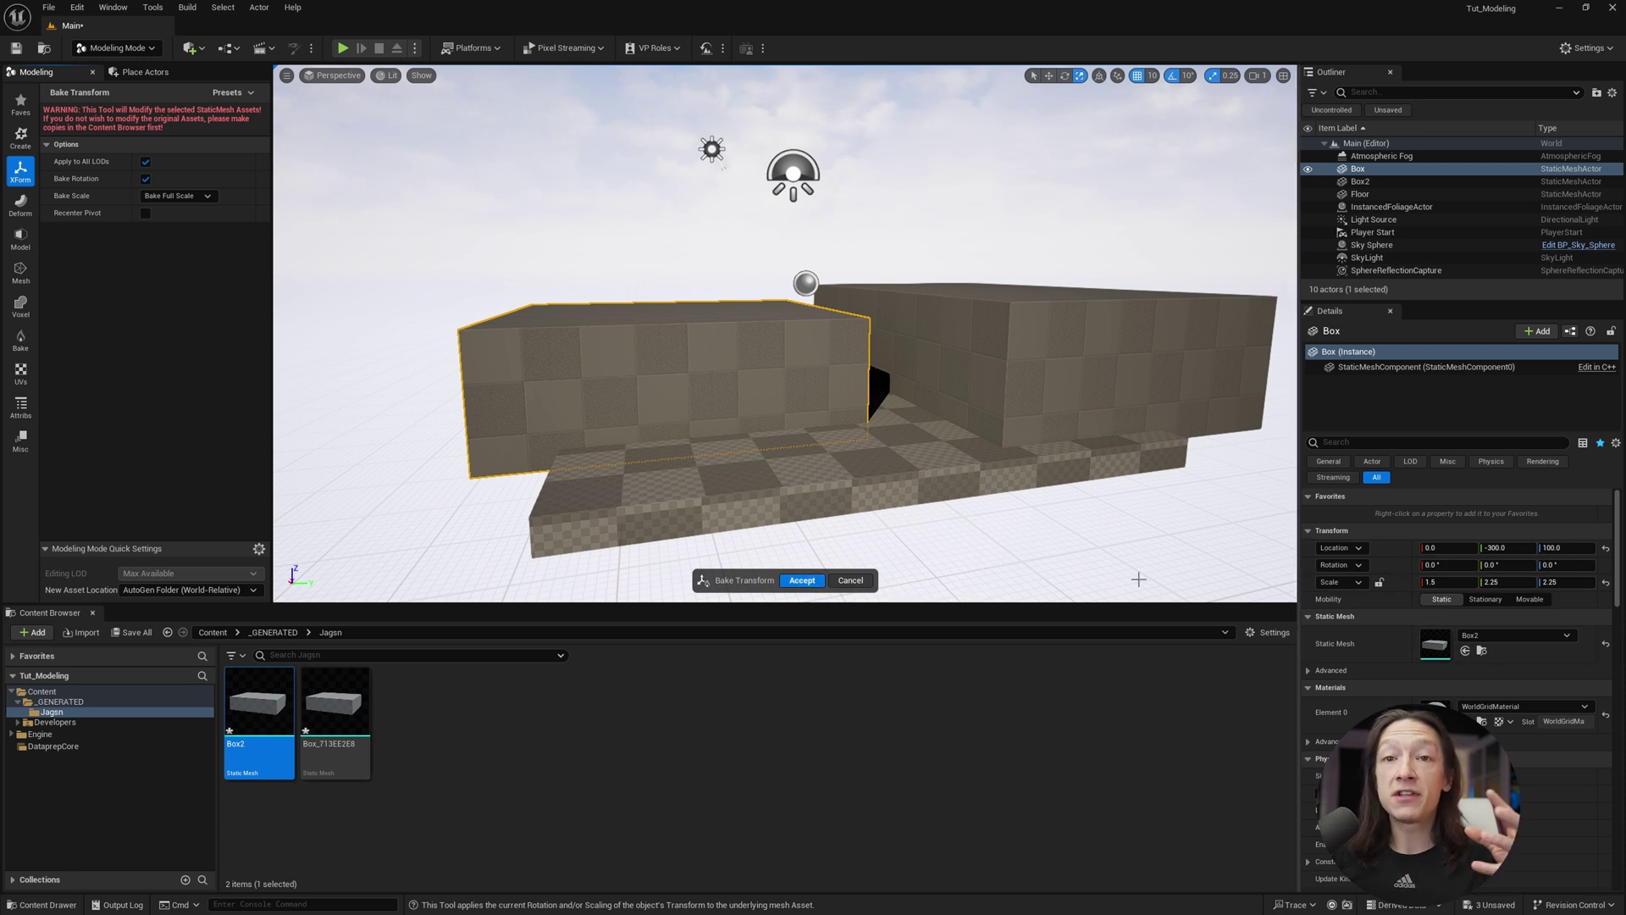
click(796, 581)
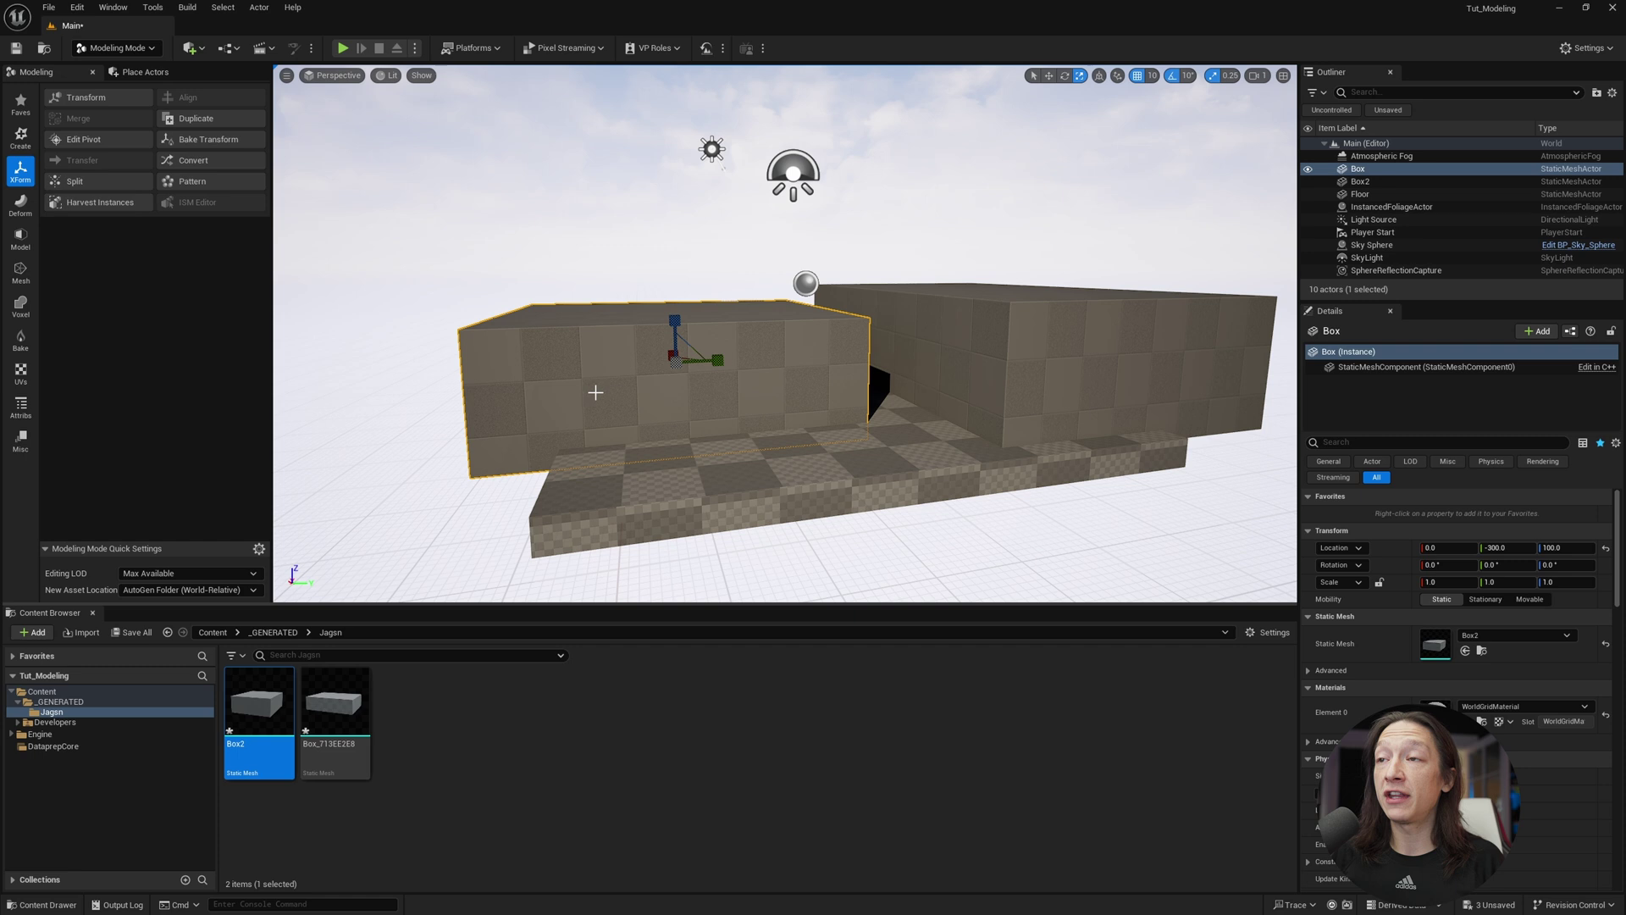
click(246, 742)
text(B)
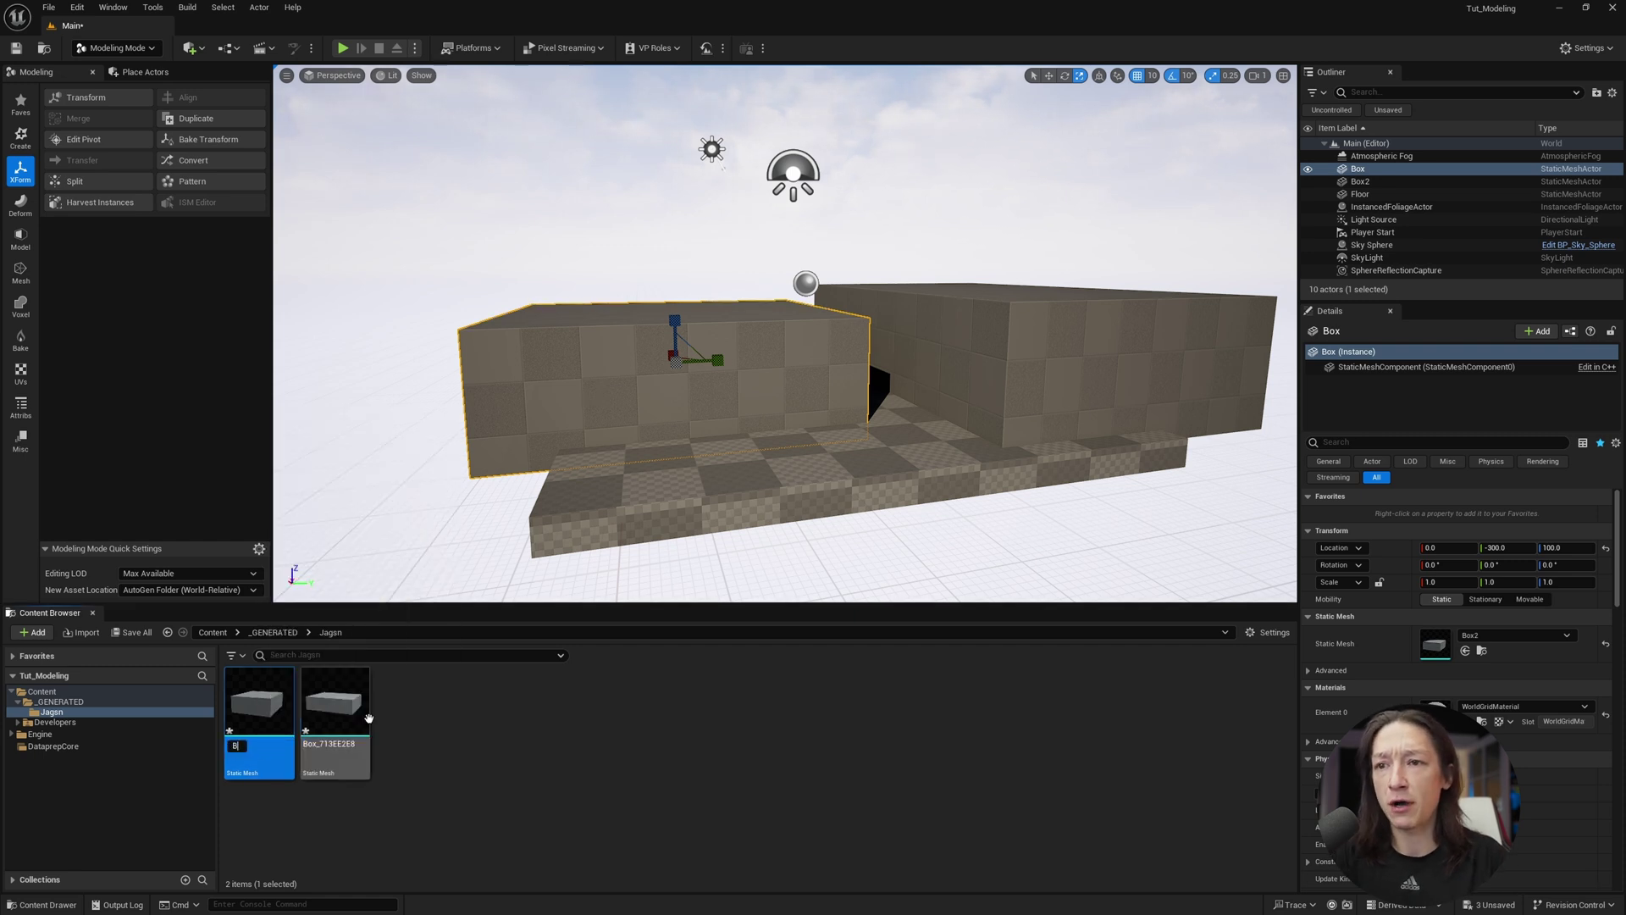
key(Return)
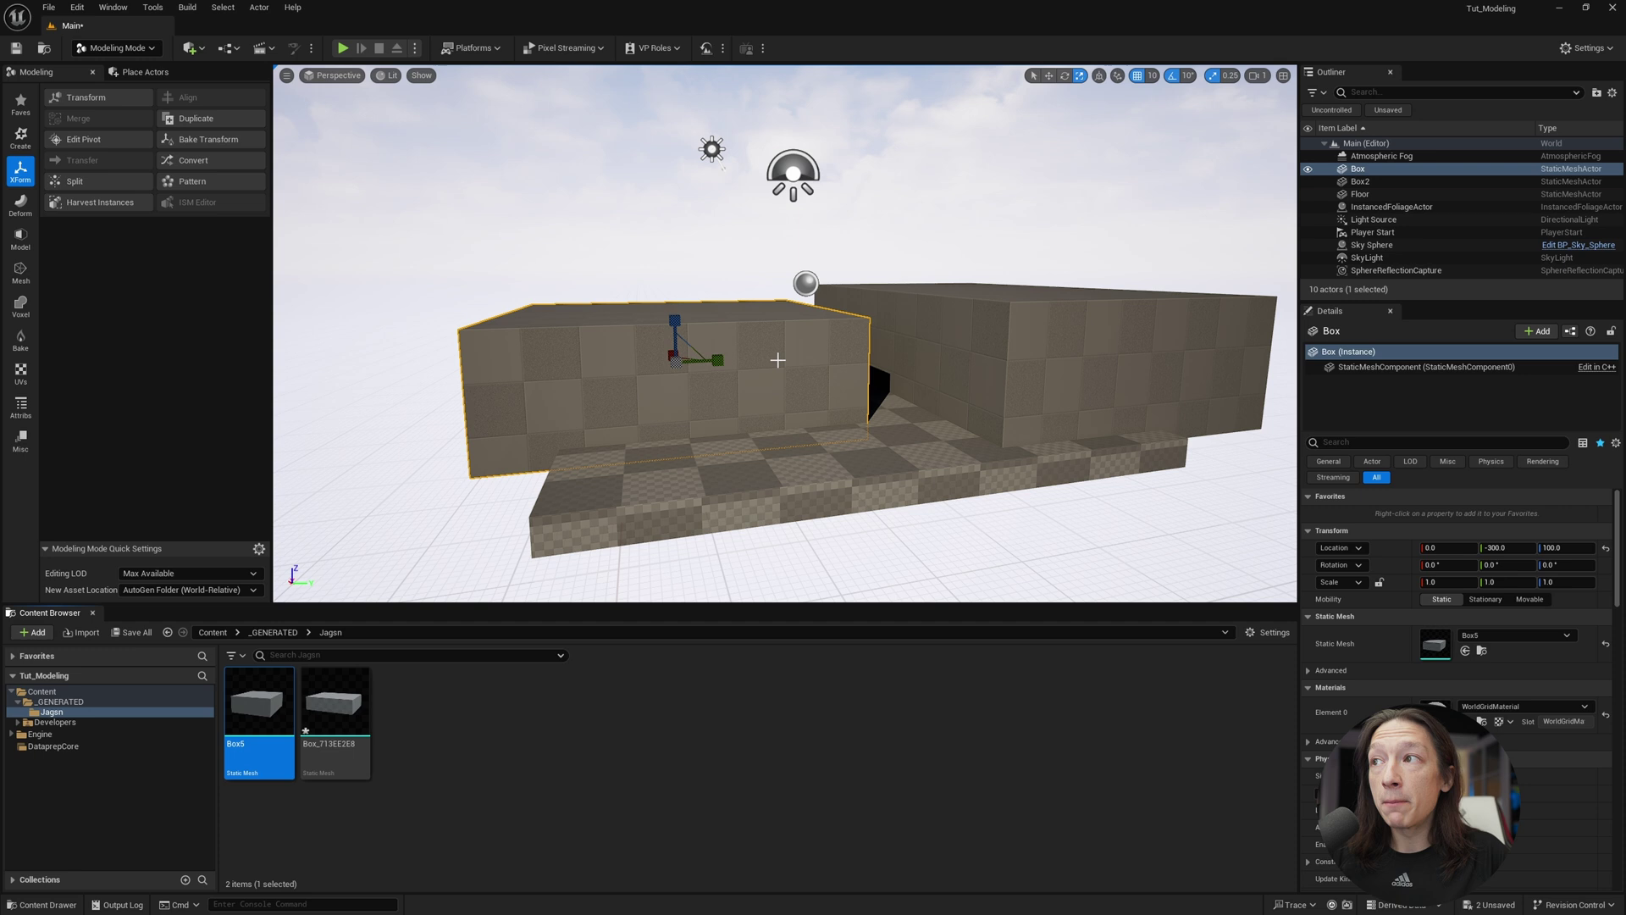
Compare the scale and static mesh assets of the two boxes, and examine the baked box's surface texture
click(980, 336)
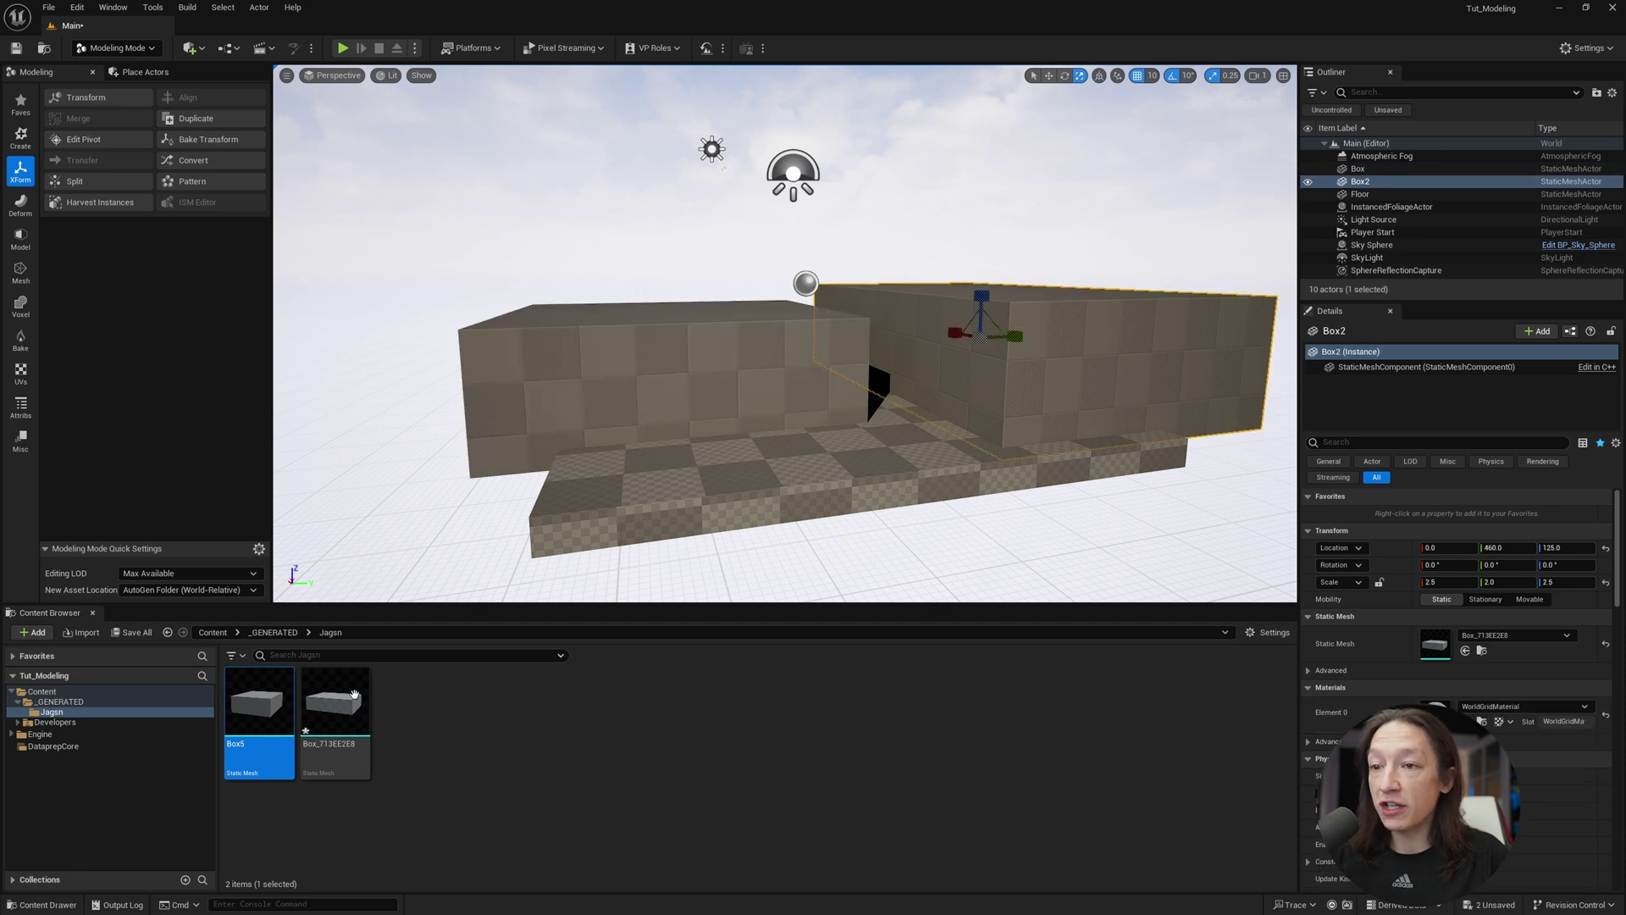
click(615, 364)
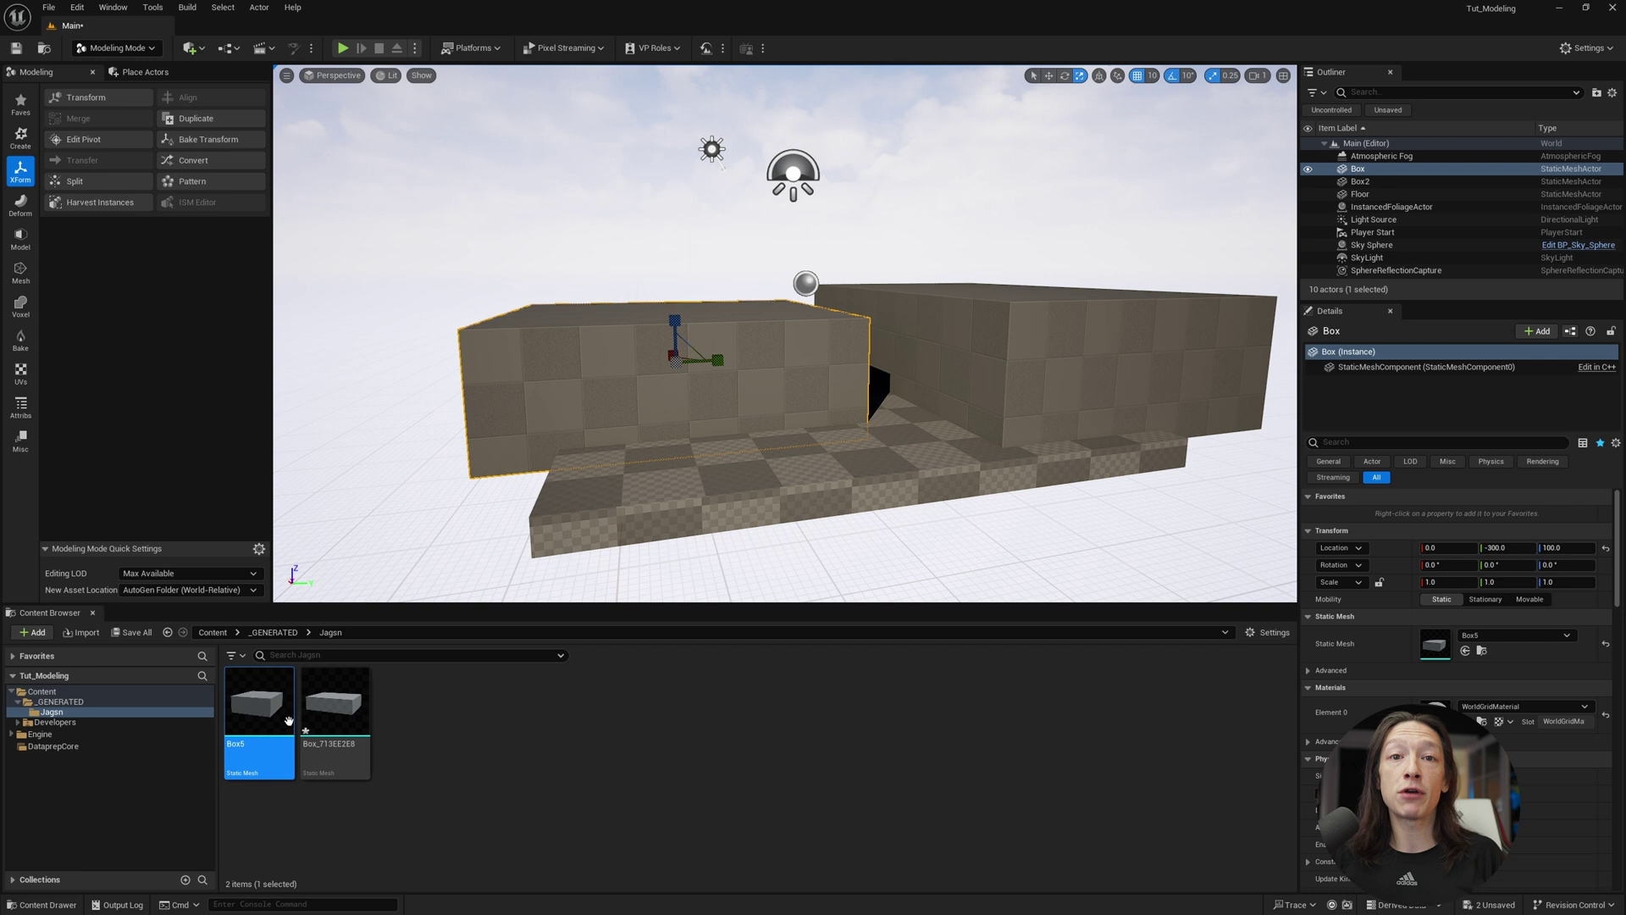
mouse_move(333, 703)
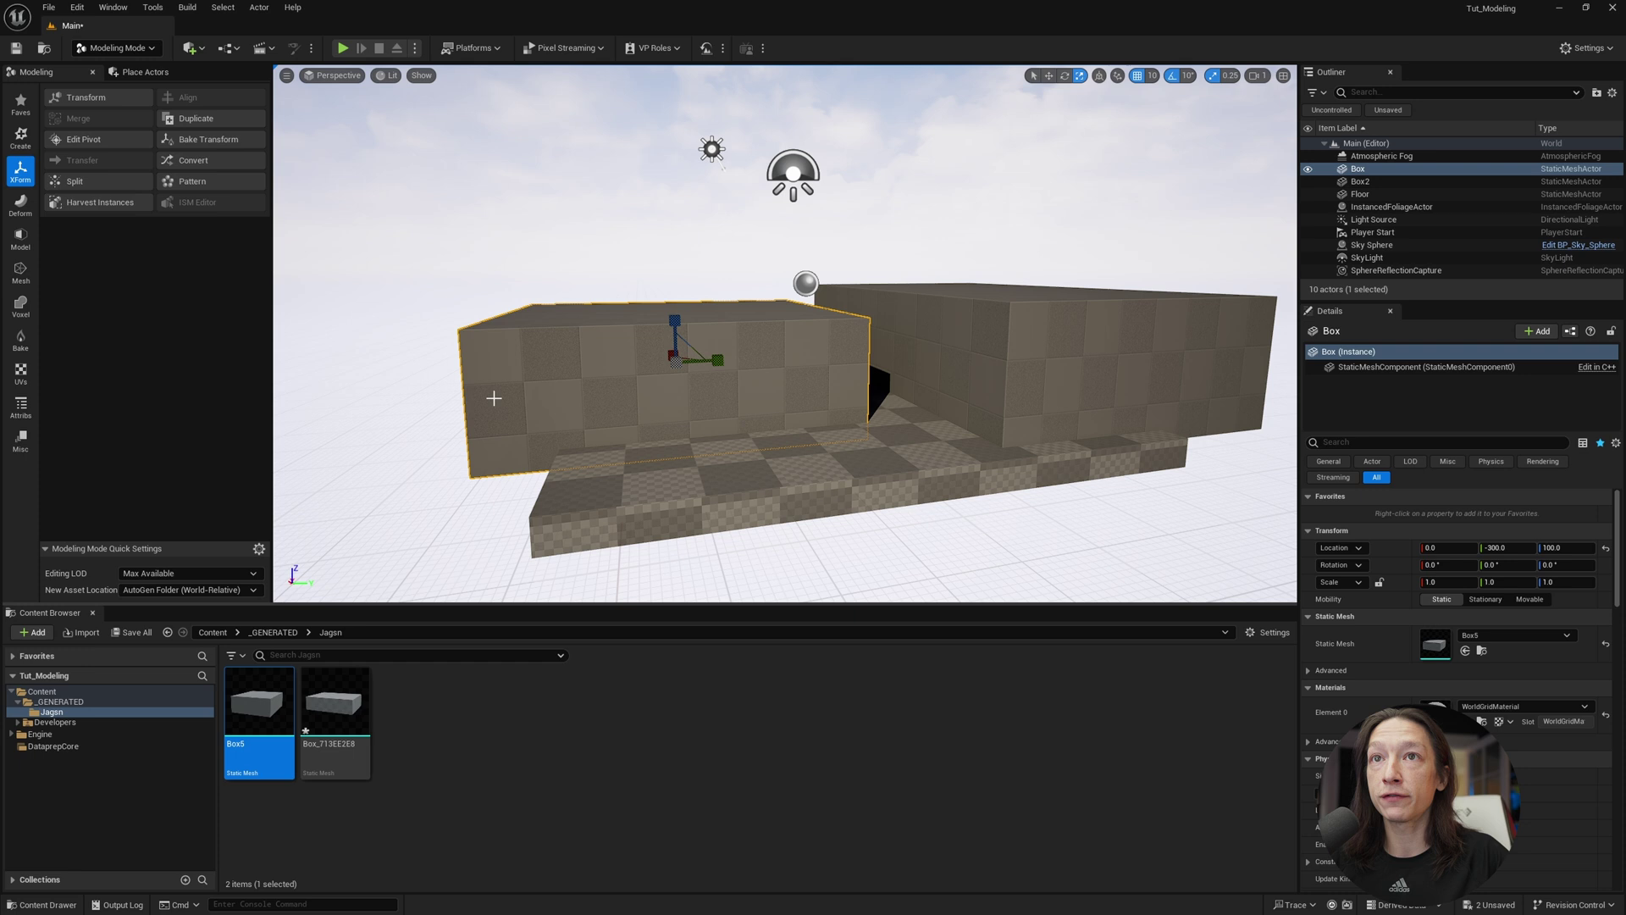
mouse_move(598, 398)
right_down()
mouse_move(531, 402)
mouse_move(602, 404)
mouse_move(591, 392)
right_up()
key(w)
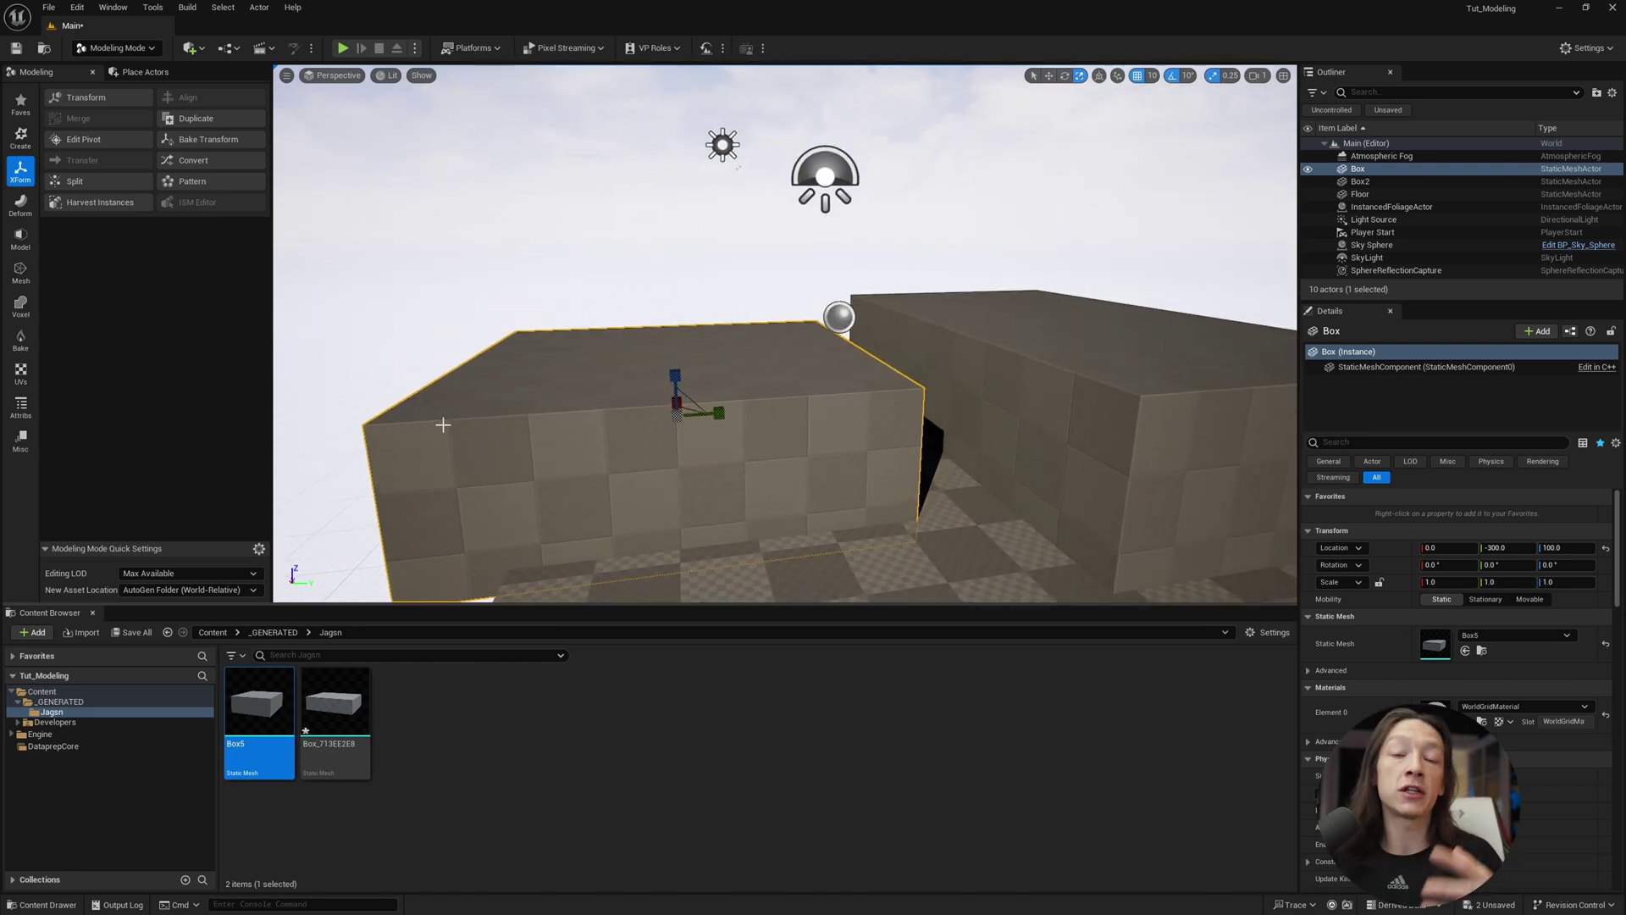
right_drag(624, 435, 607, 444)
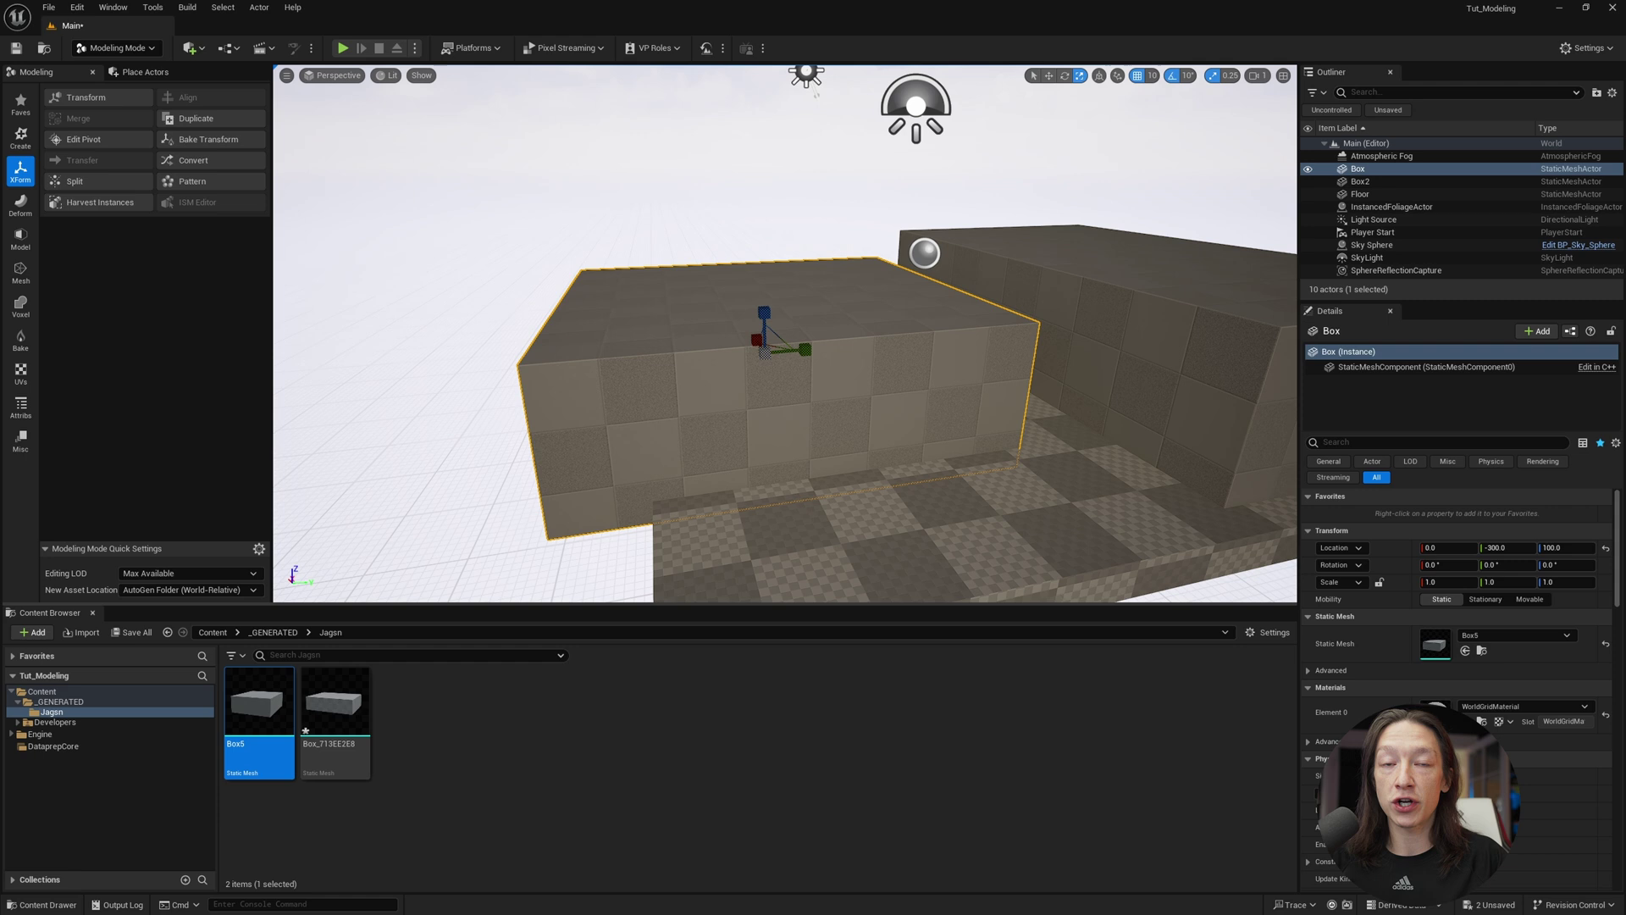
right_drag(568, 393, 576, 397)
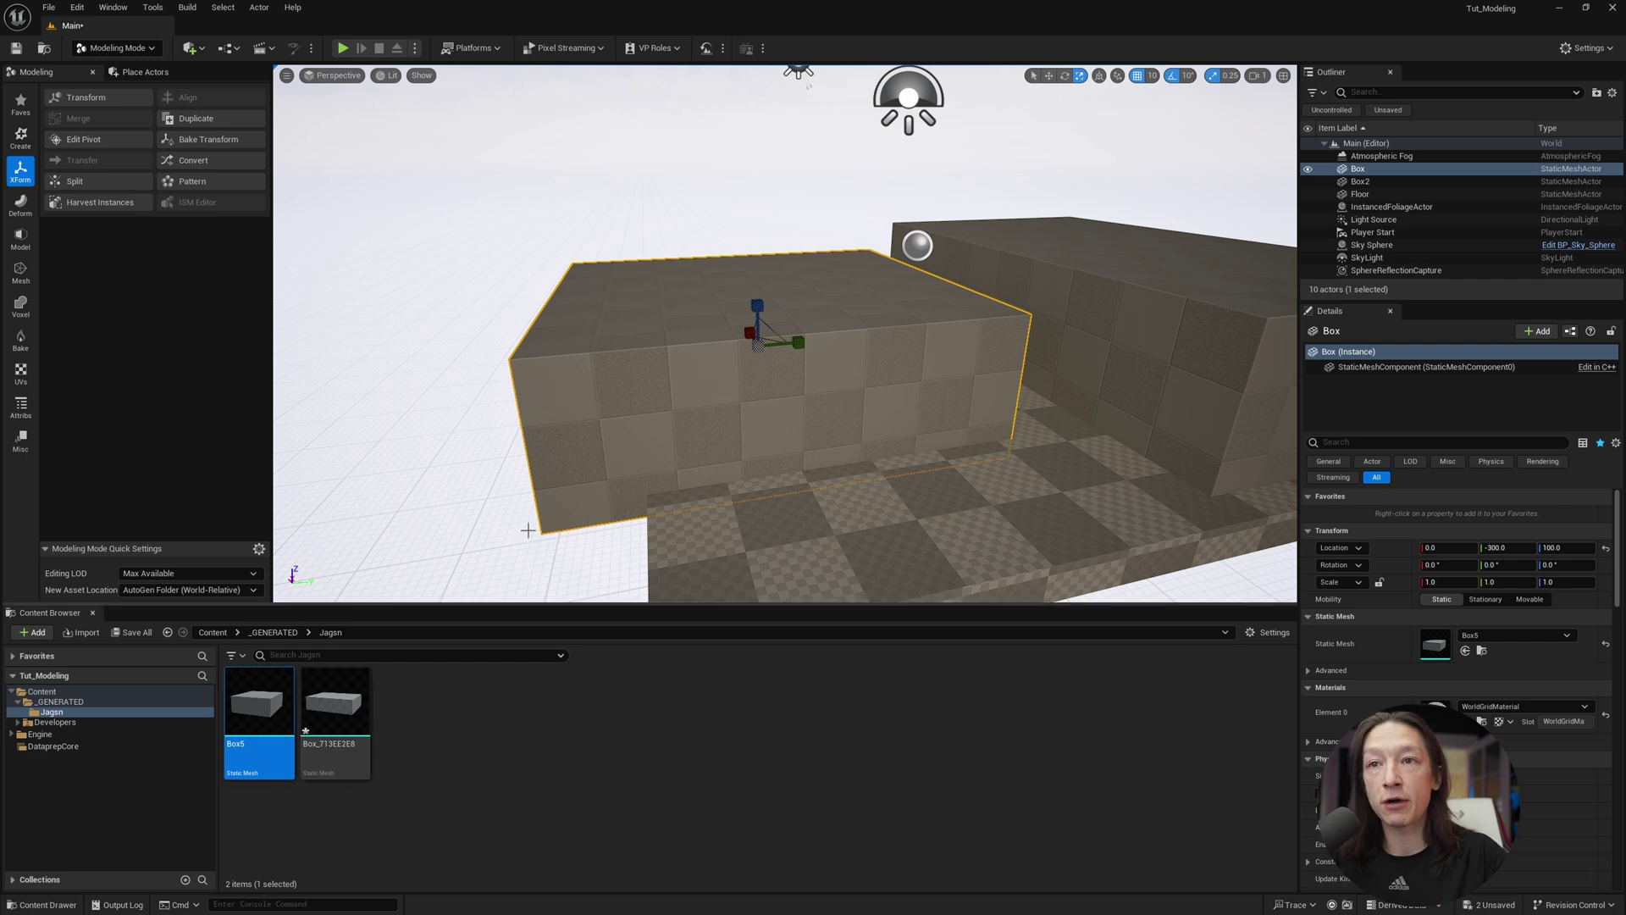
mouse_move(675, 415)
right_down()
mouse_move(657, 410)
mouse_move(672, 415)
right_up()
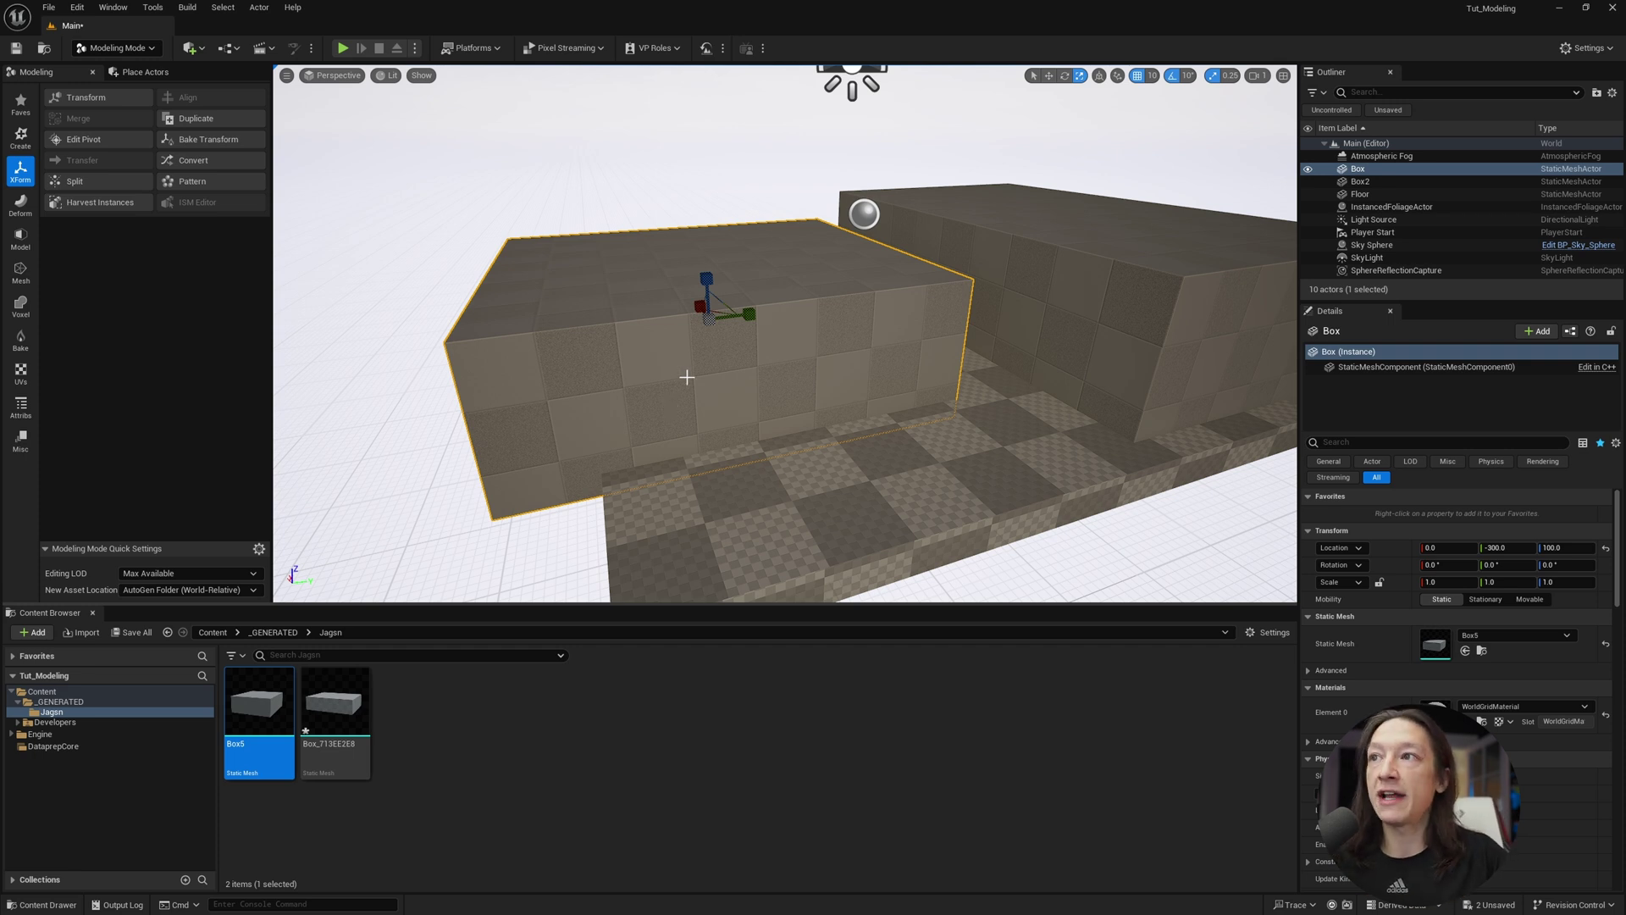
right_drag(732, 366, 736, 368)
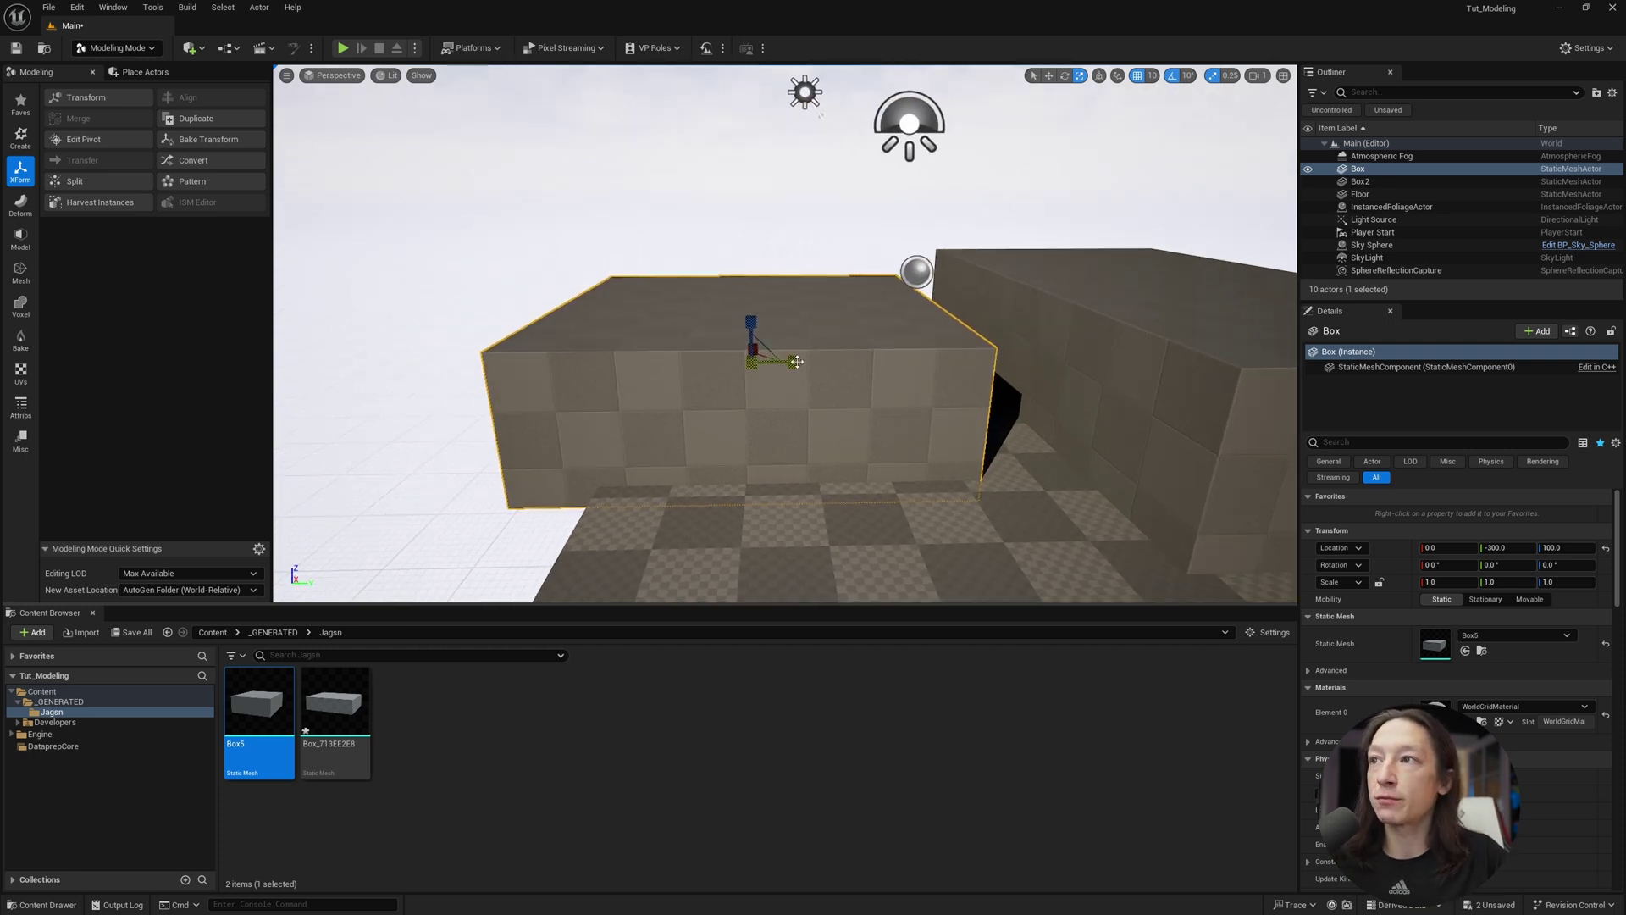
With scale snapping off, scale the baked box to about 0.24 along Y and move it to Y -370
drag(797, 361, 737, 365)
click(1212, 75)
right_drag(805, 356, 729, 361)
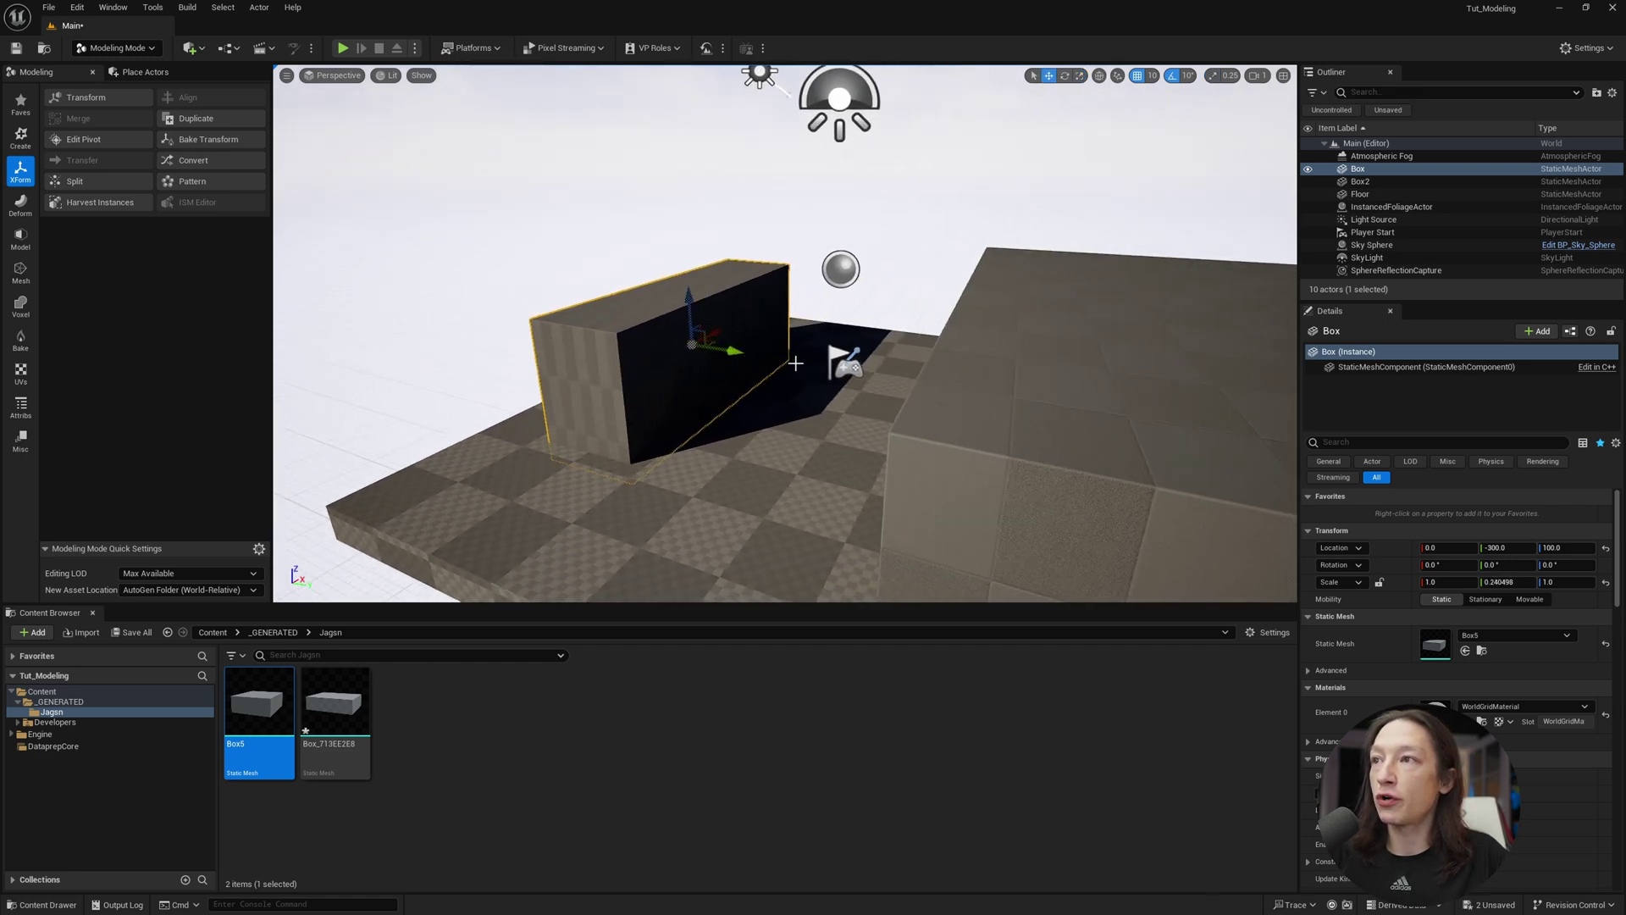
key(w)
drag(726, 350, 692, 347)
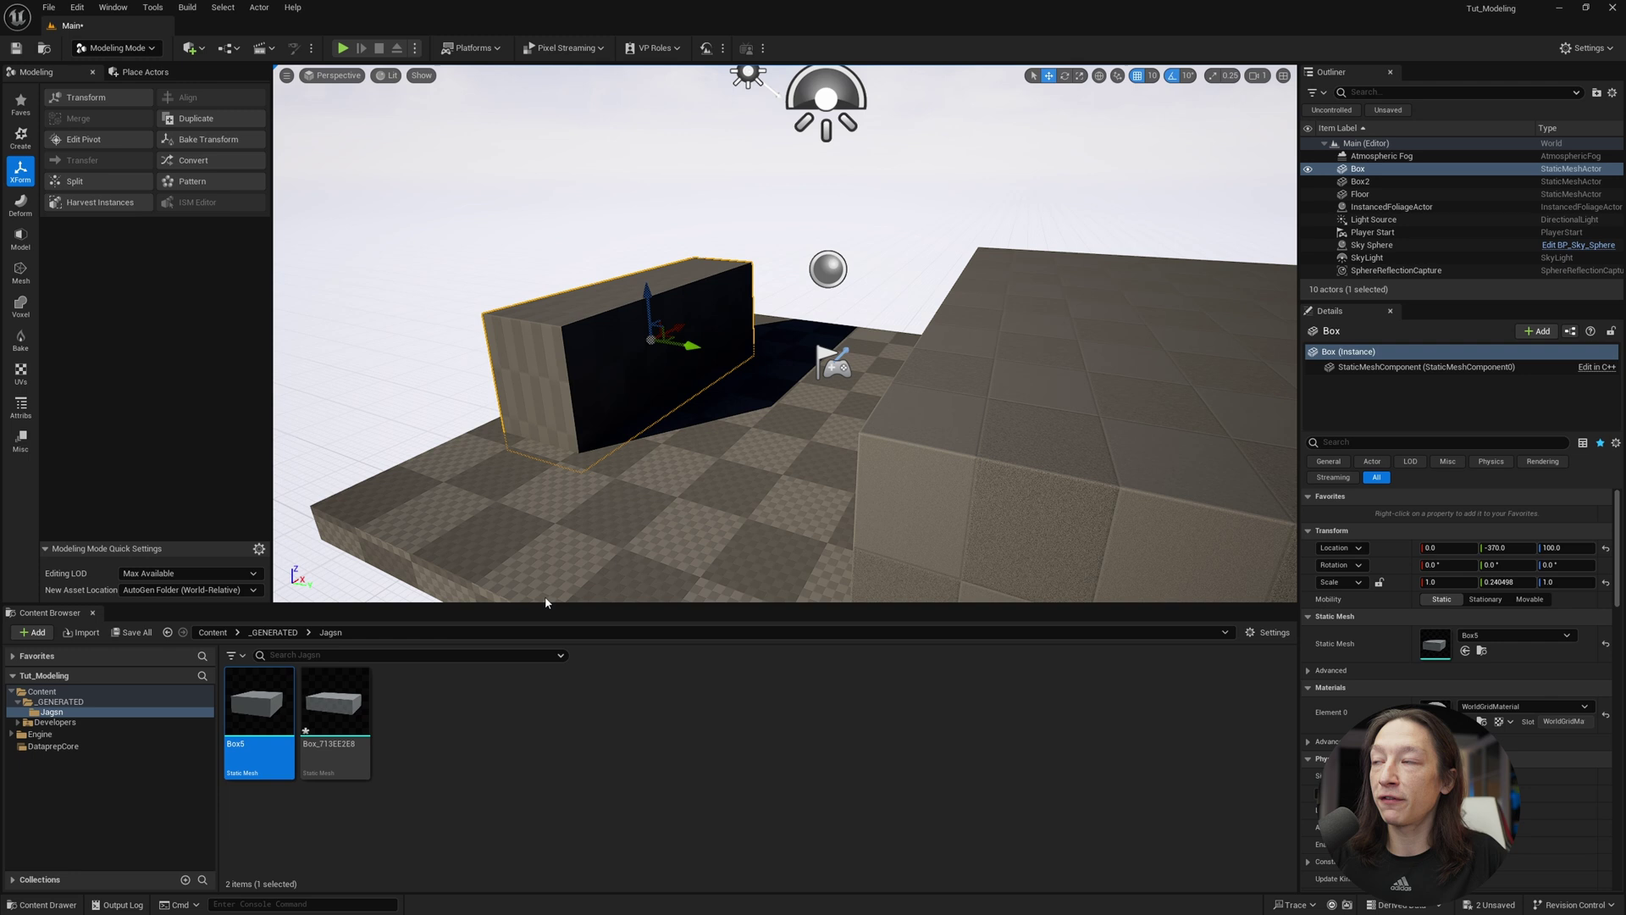
Delete the large Box2 actor from the level and select the remaining thin box
click(1359, 181)
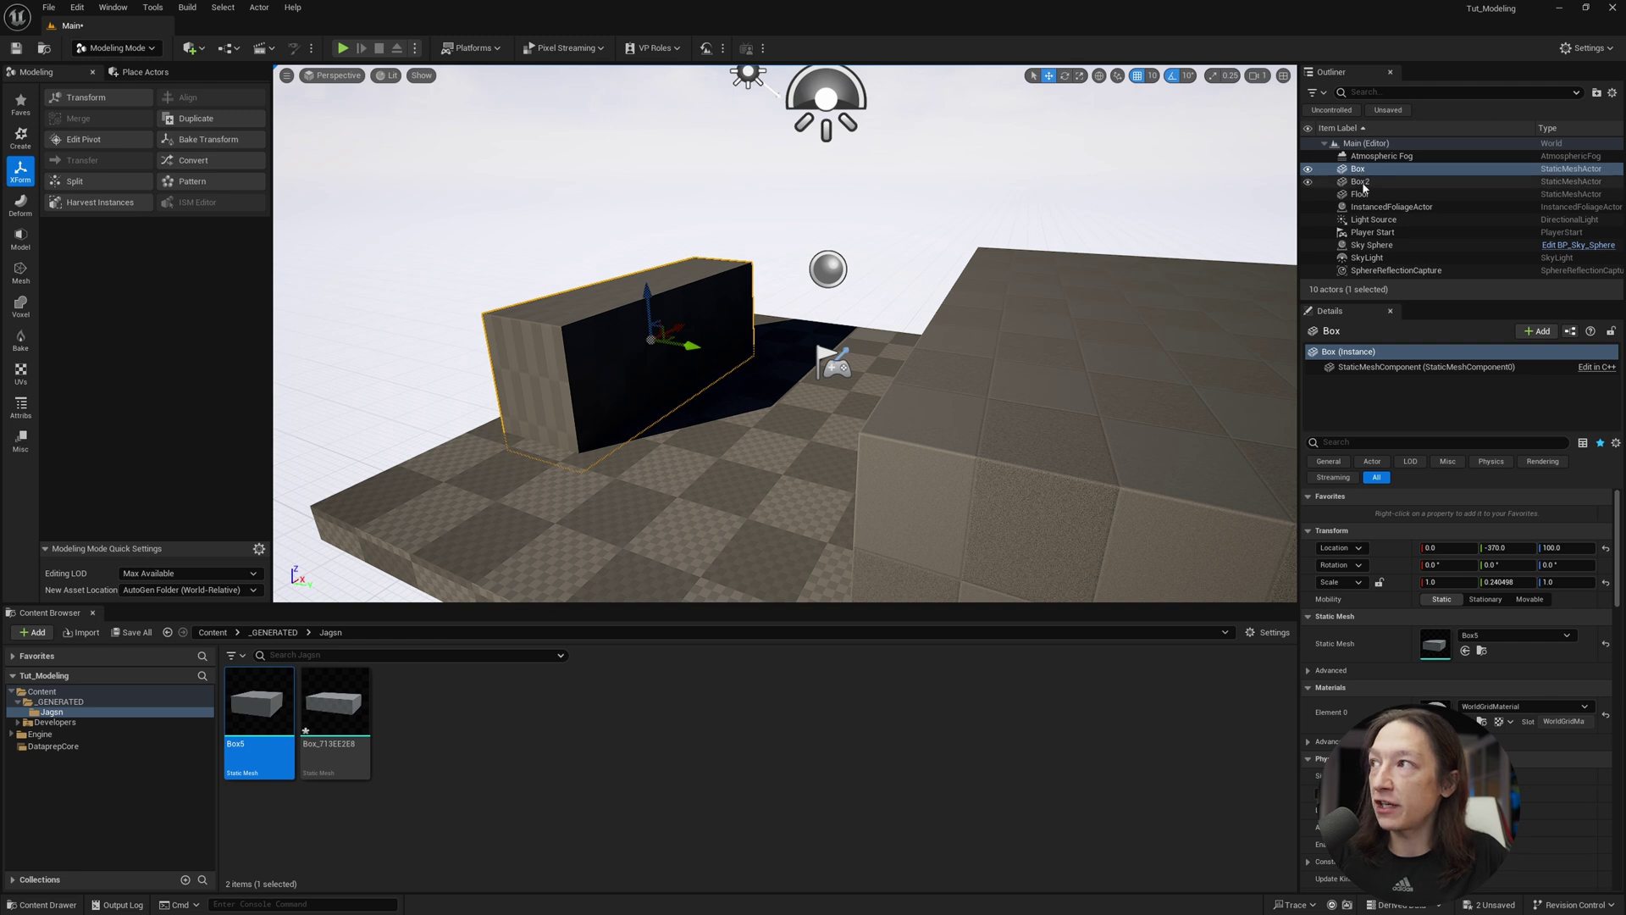
key(Delete)
click(682, 281)
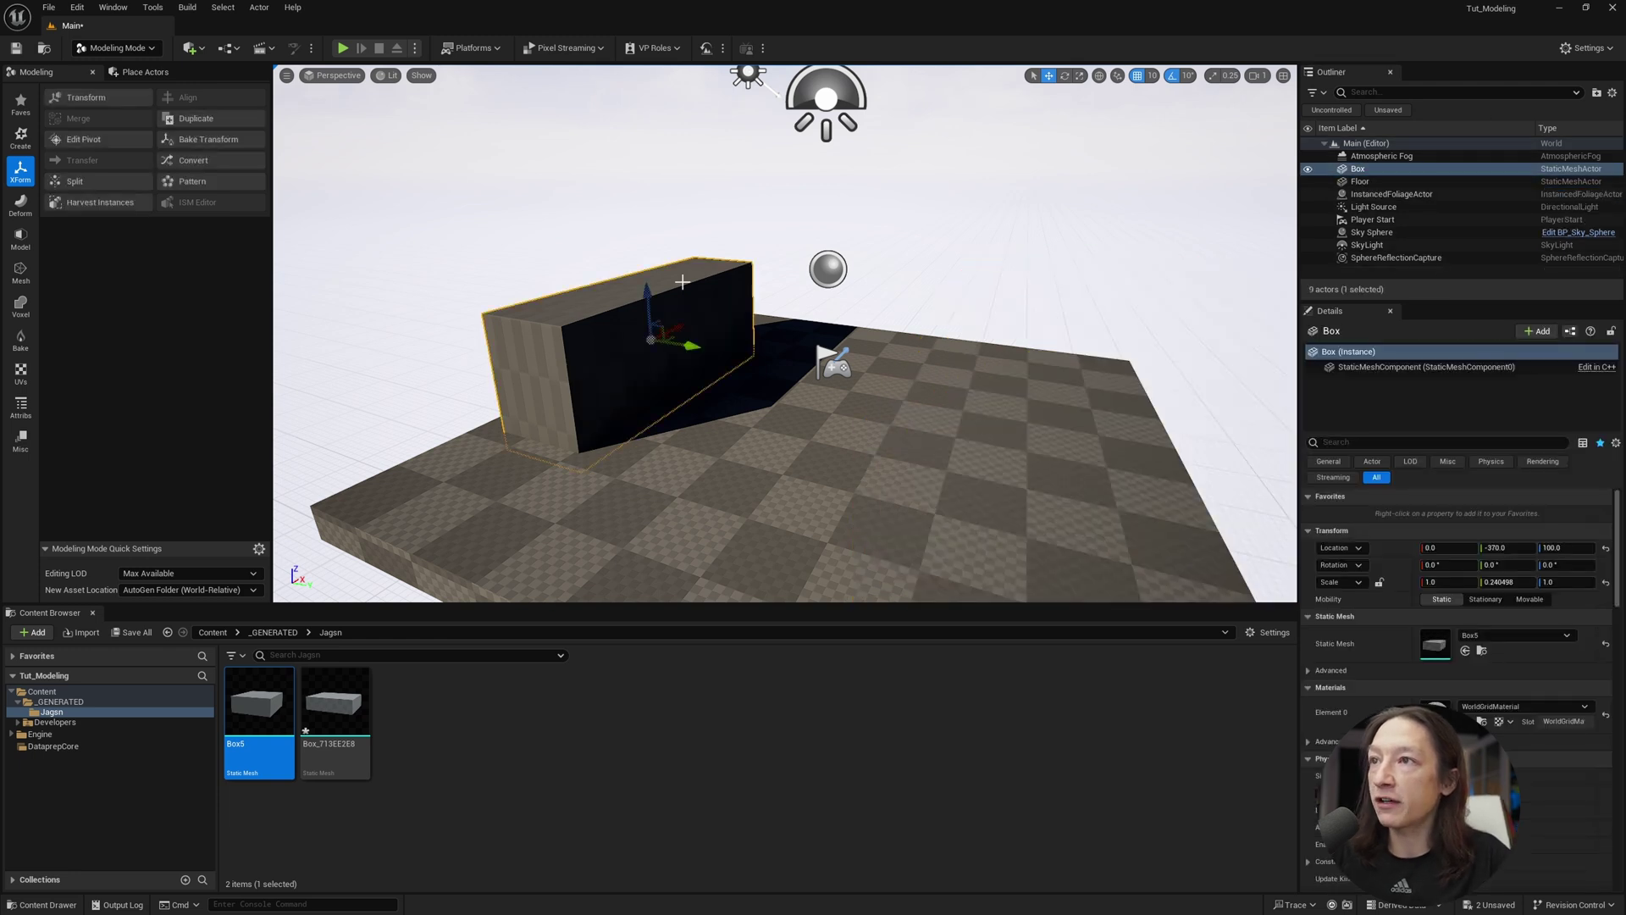
Scale the thin box to about 1.70 along X and 4.36 along Z, and move it to Y -390
drag(673, 333, 649, 186)
mouse_move(593, 443)
right_down()
mouse_move(647, 373)
mouse_move(593, 444)
right_up()
key(w)
drag(734, 433, 721, 432)
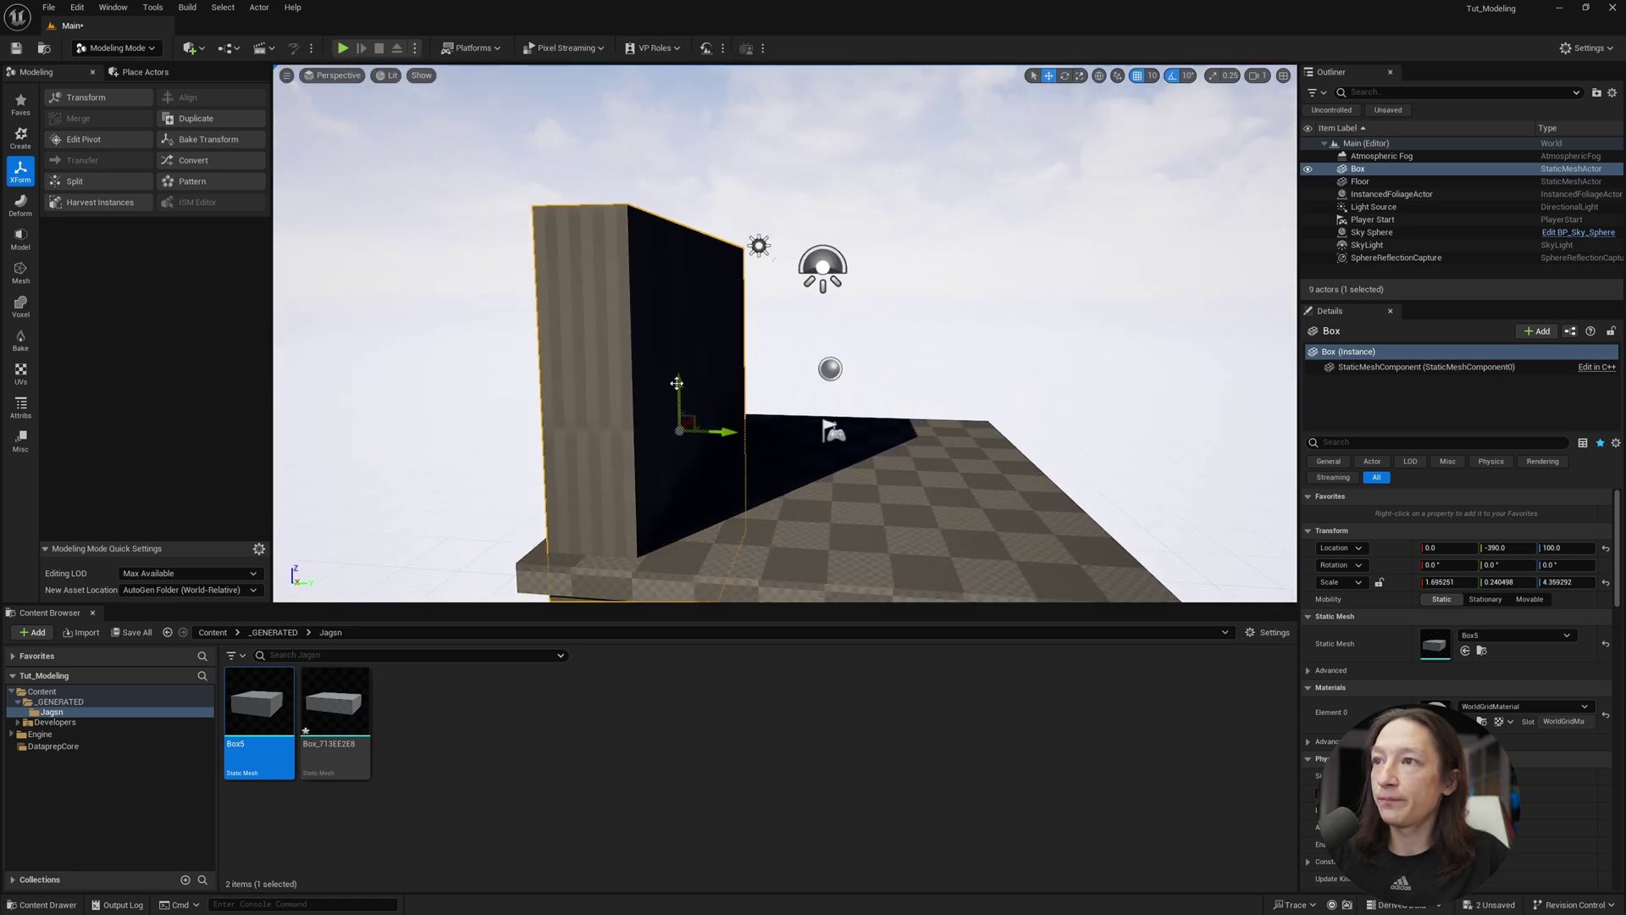
Raise the wall to Z 420 and duplicate it into further walls and a roof, with one wall turned 90° at -380, -20, 510
drag(677, 383, 664, 261)
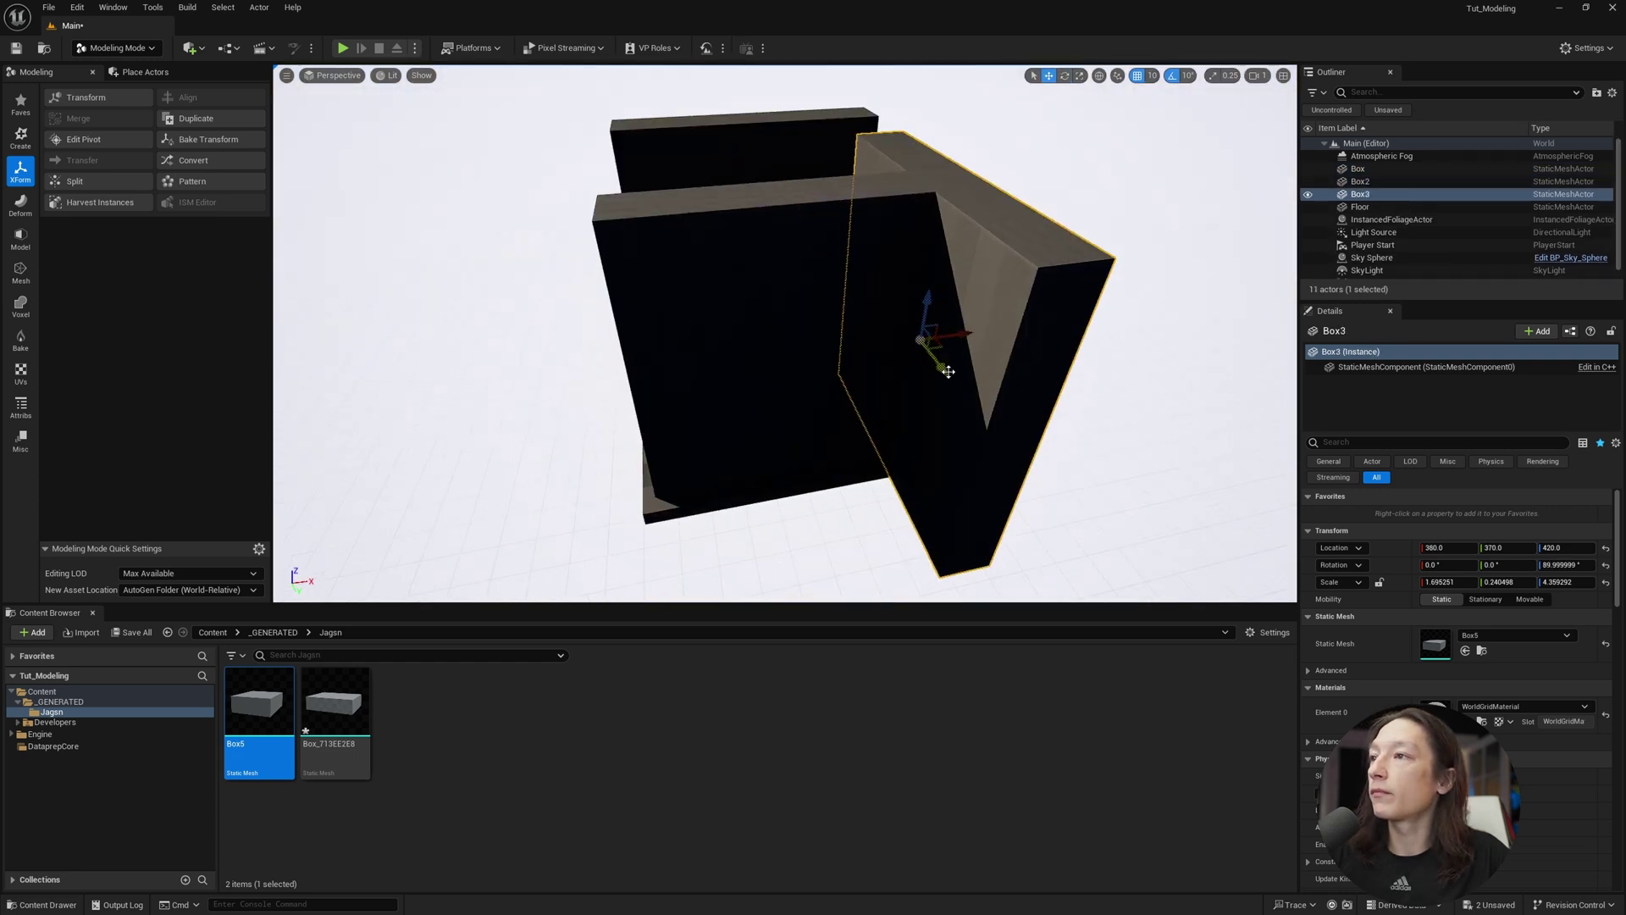
right_drag(809, 338, 864, 301)
click(863, 301)
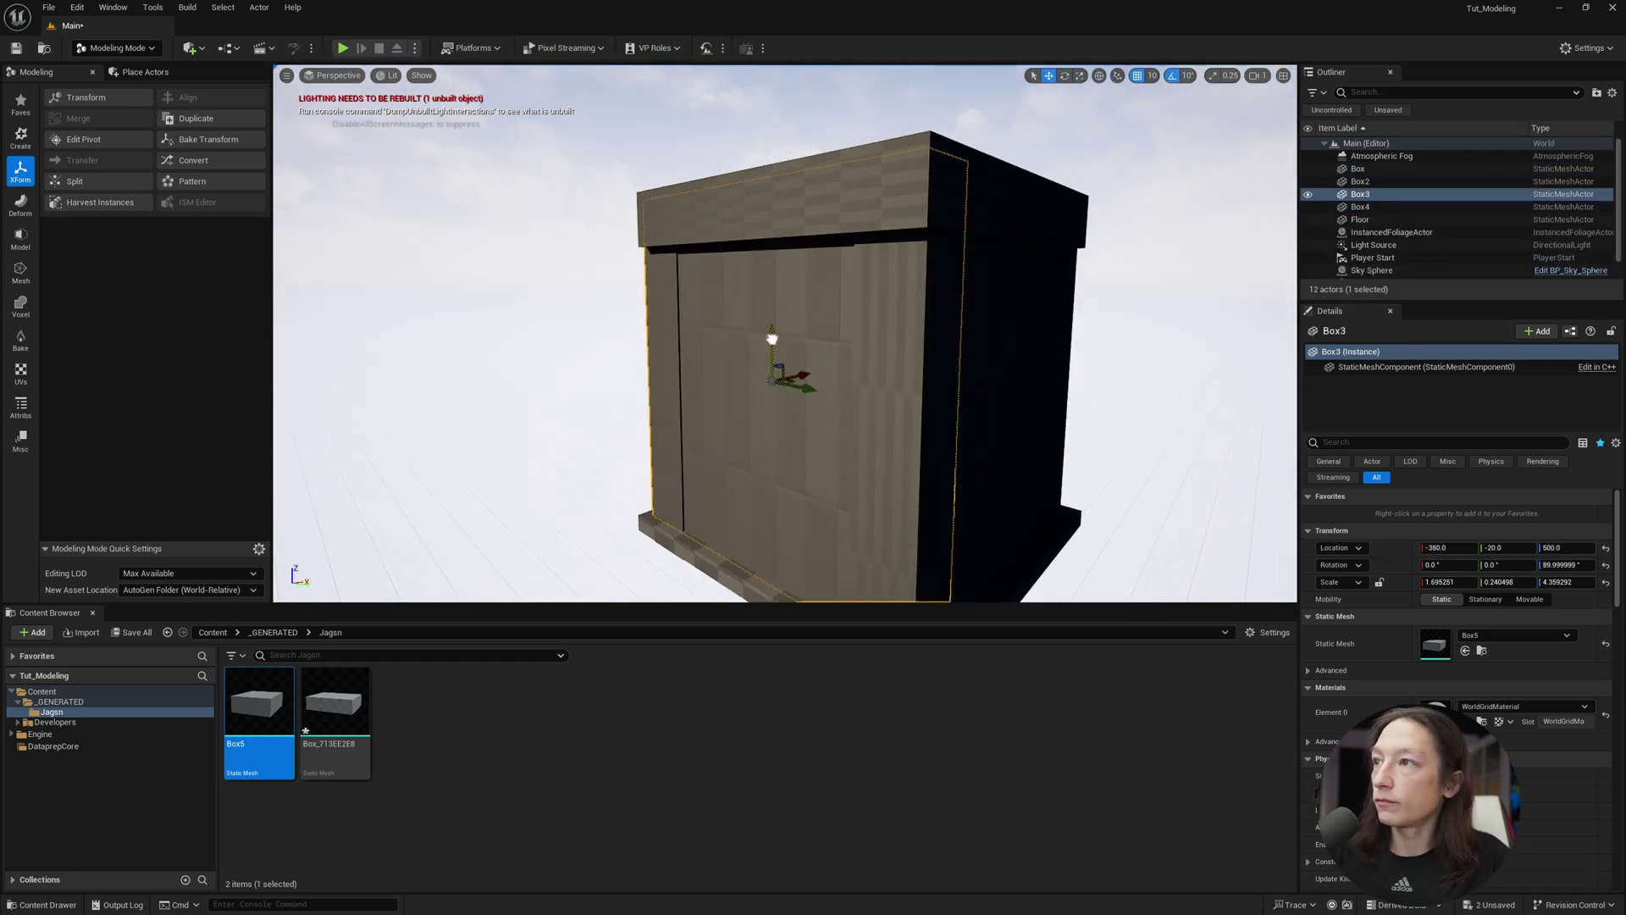
right_drag(770, 342, 774, 381)
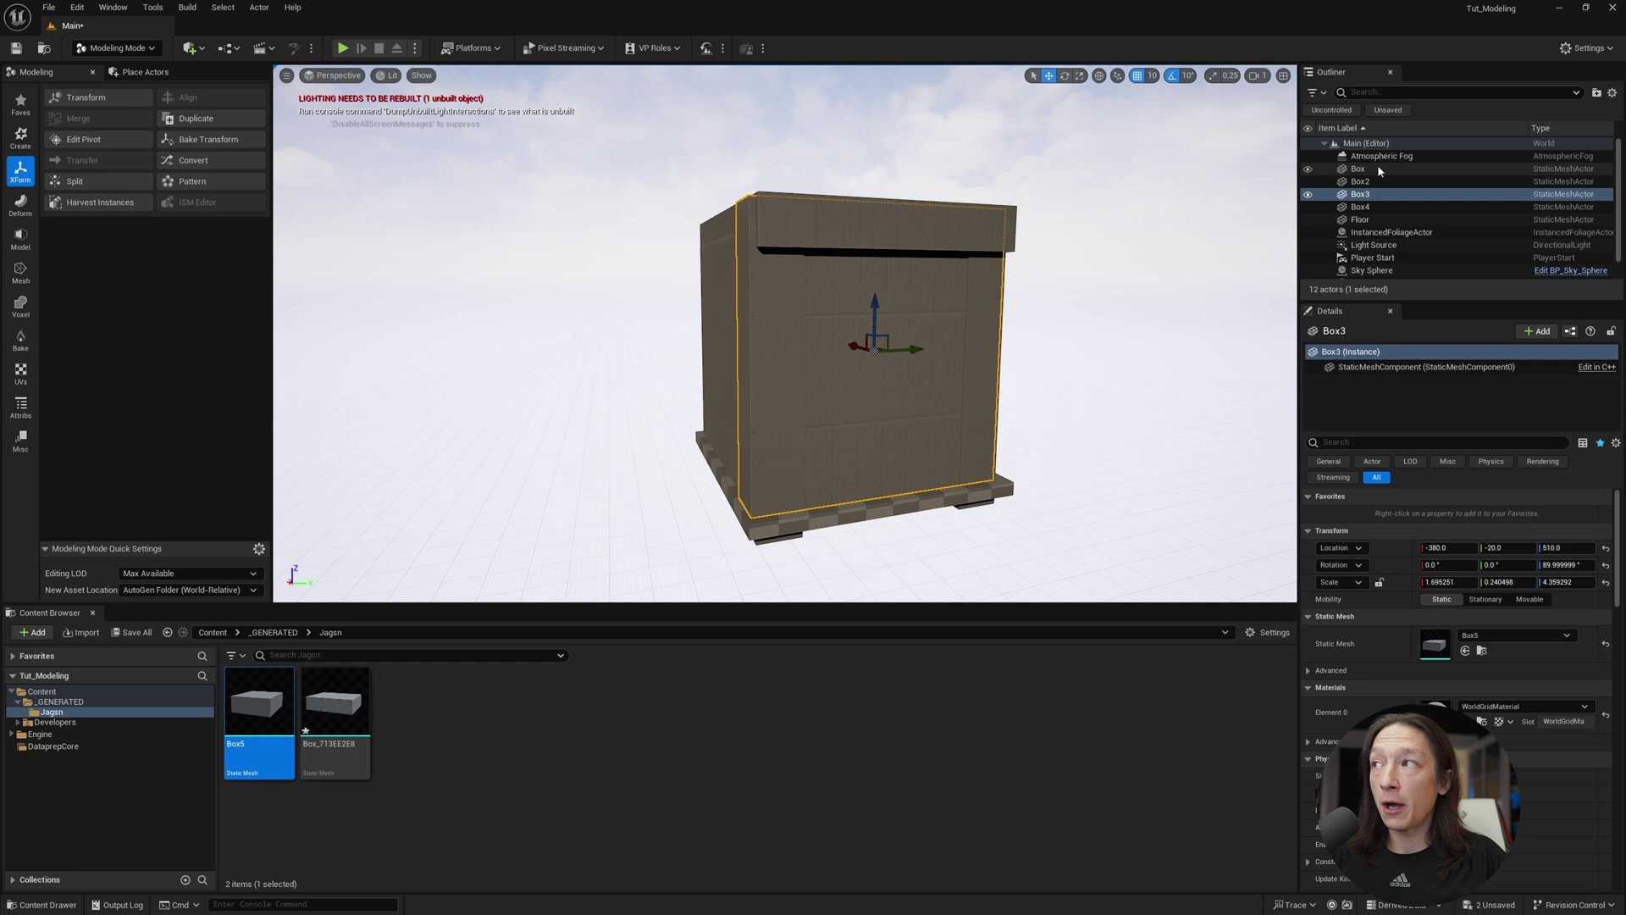
Duplicate the rotated side wall to X 370 to close off the room, and view it from inside
right_drag(787, 359, 605, 391)
right_drag(745, 279, 687, 274)
alt+drag(687, 274, 872, 102)
right_drag(873, 103, 1203, 92)
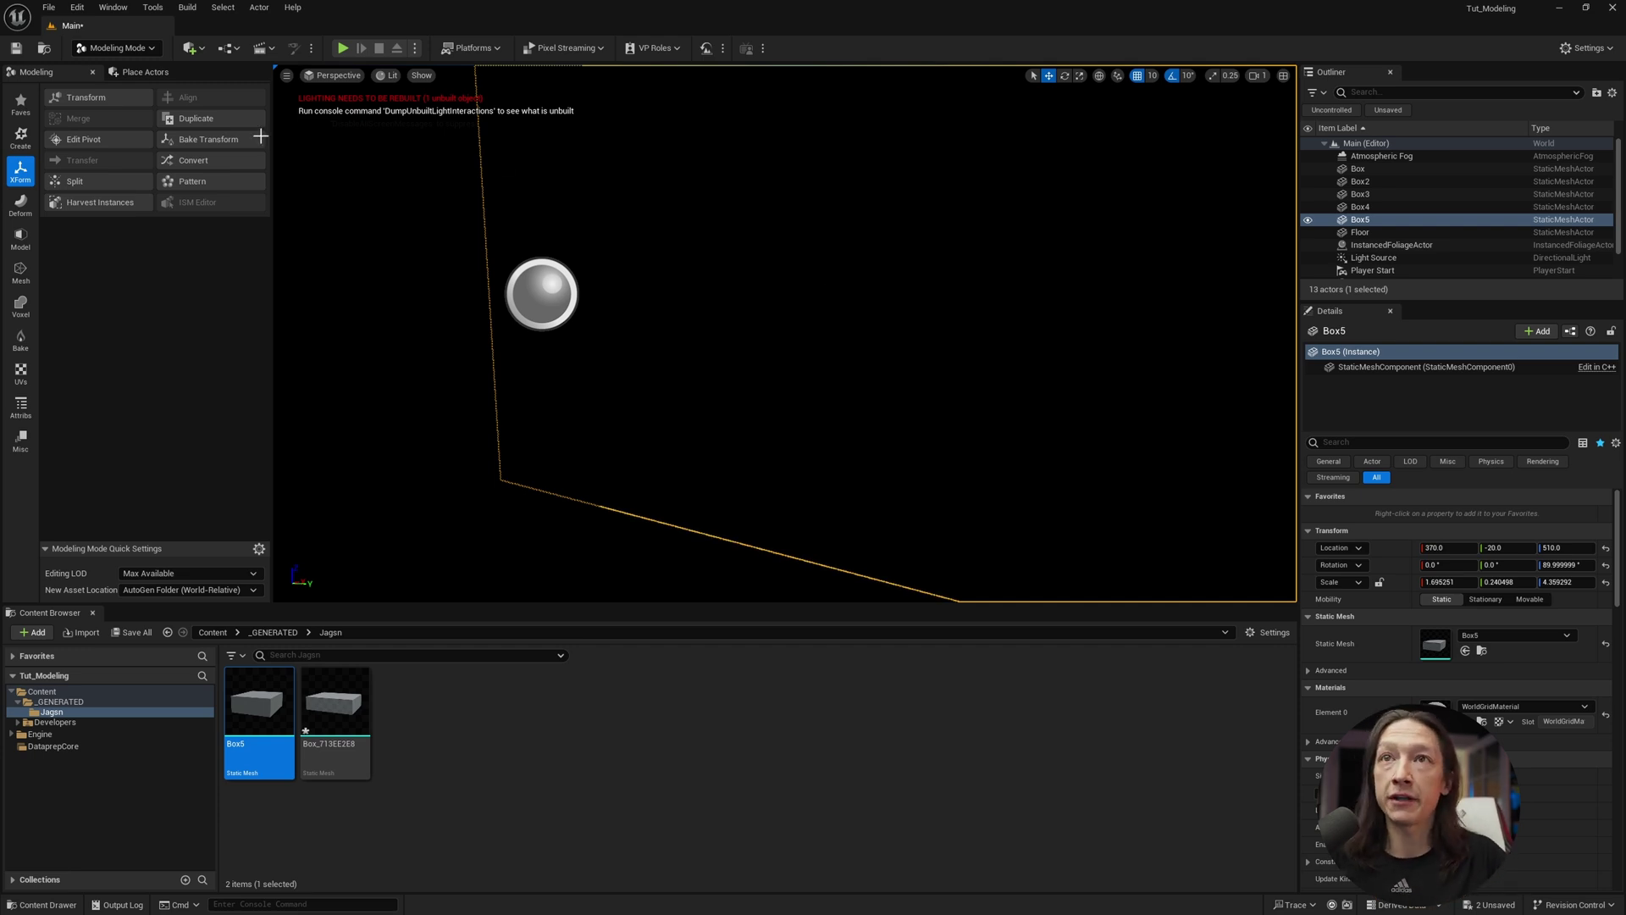
Switch to Selection mode and place a point light inside the room at 240, -190, 360
click(125, 47)
click(127, 66)
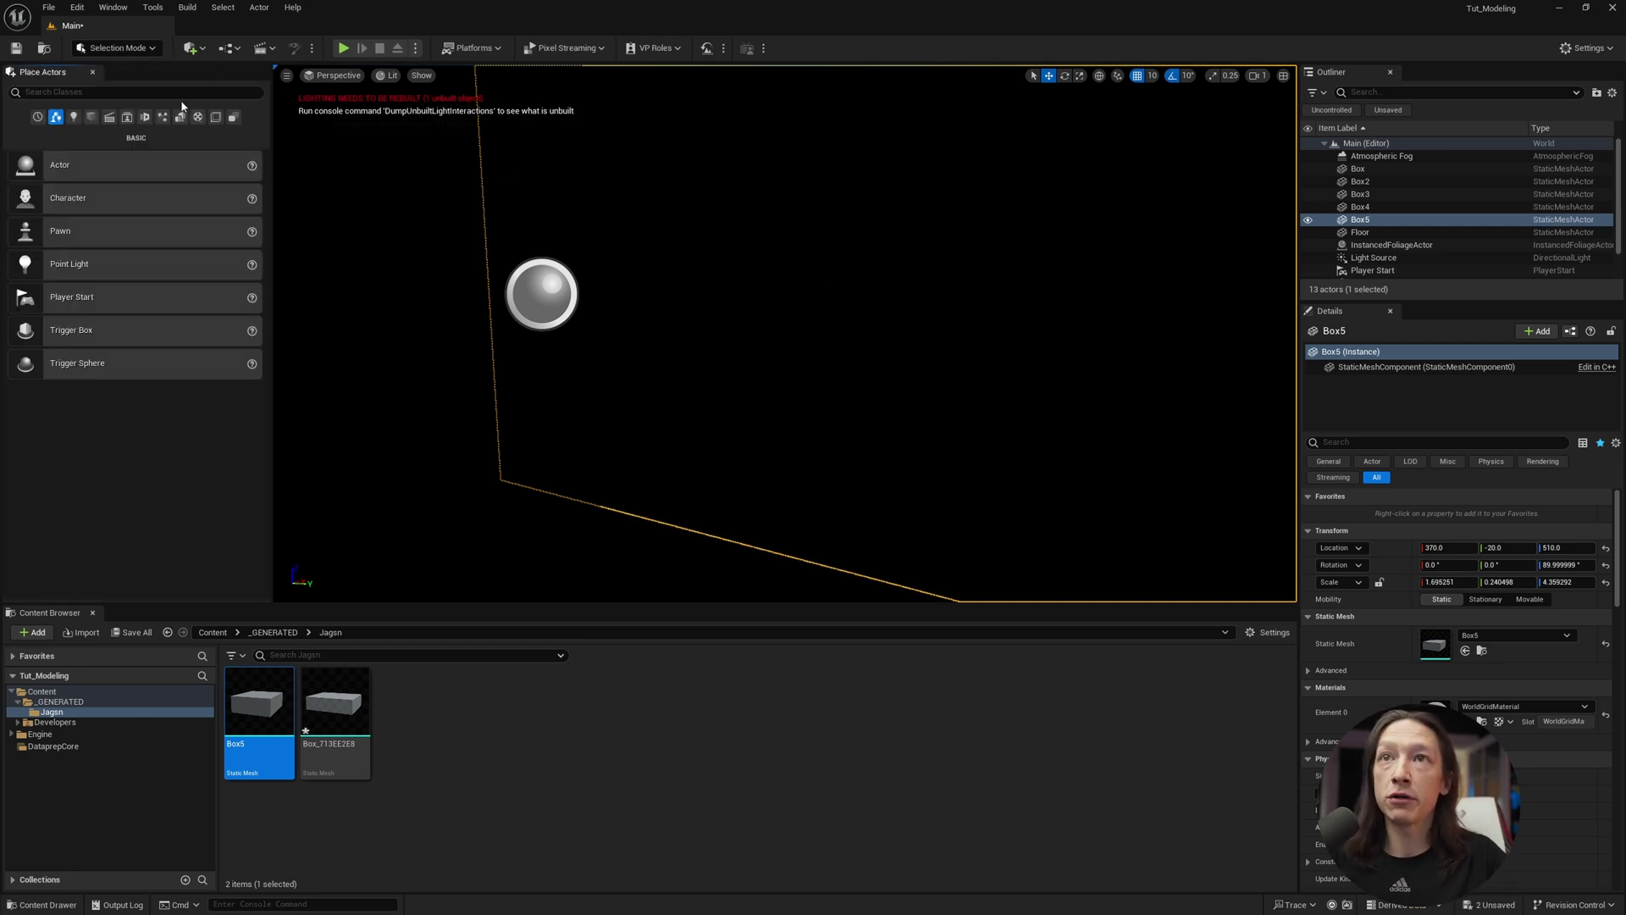
click(75, 117)
drag(80, 197, 629, 486)
key(s)
right_drag(628, 486, 593, 461)
drag(610, 450, 604, 192)
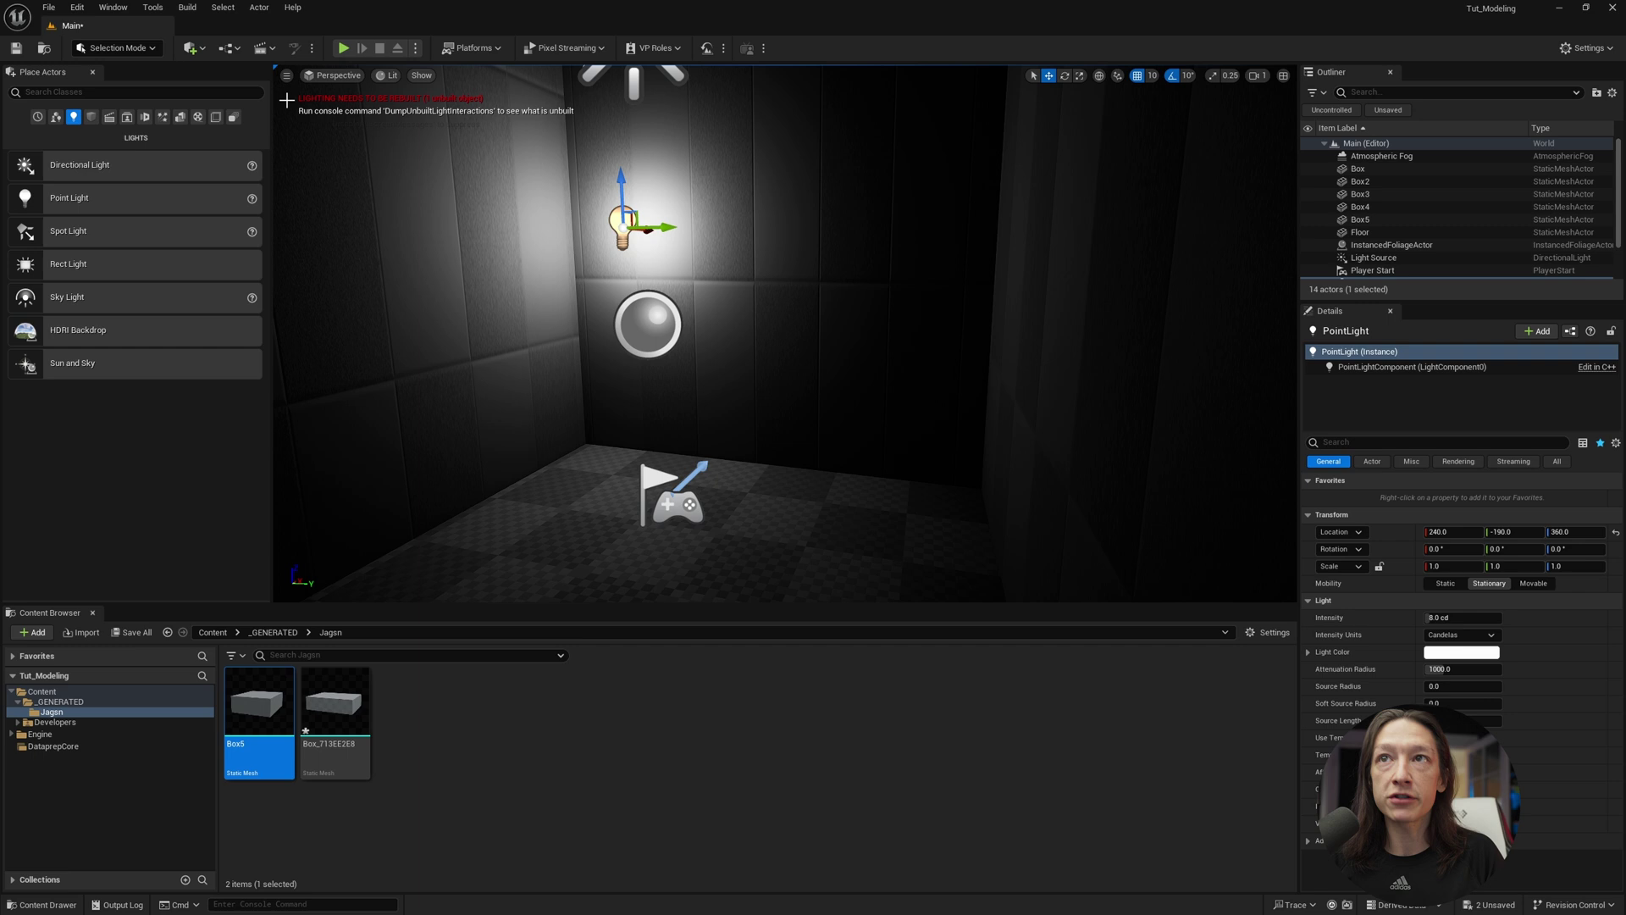
Add the local Metal Panels Facade surface to the project from Quixel Bridge at Highest Quality, and minimize Bridge
click(205, 49)
click(238, 117)
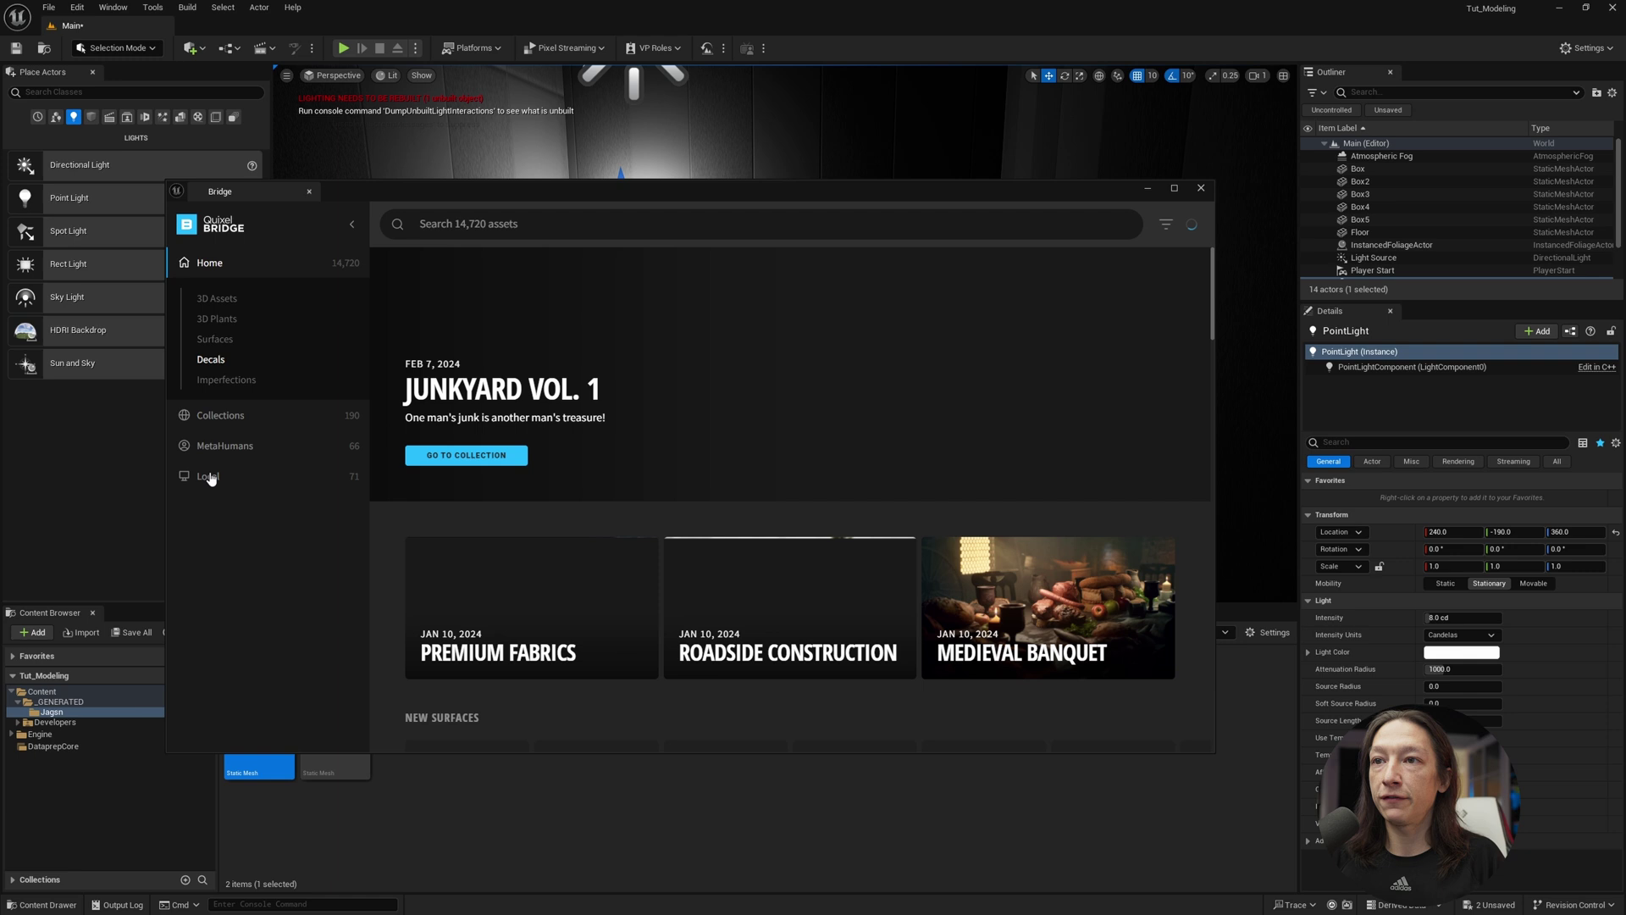
click(208, 507)
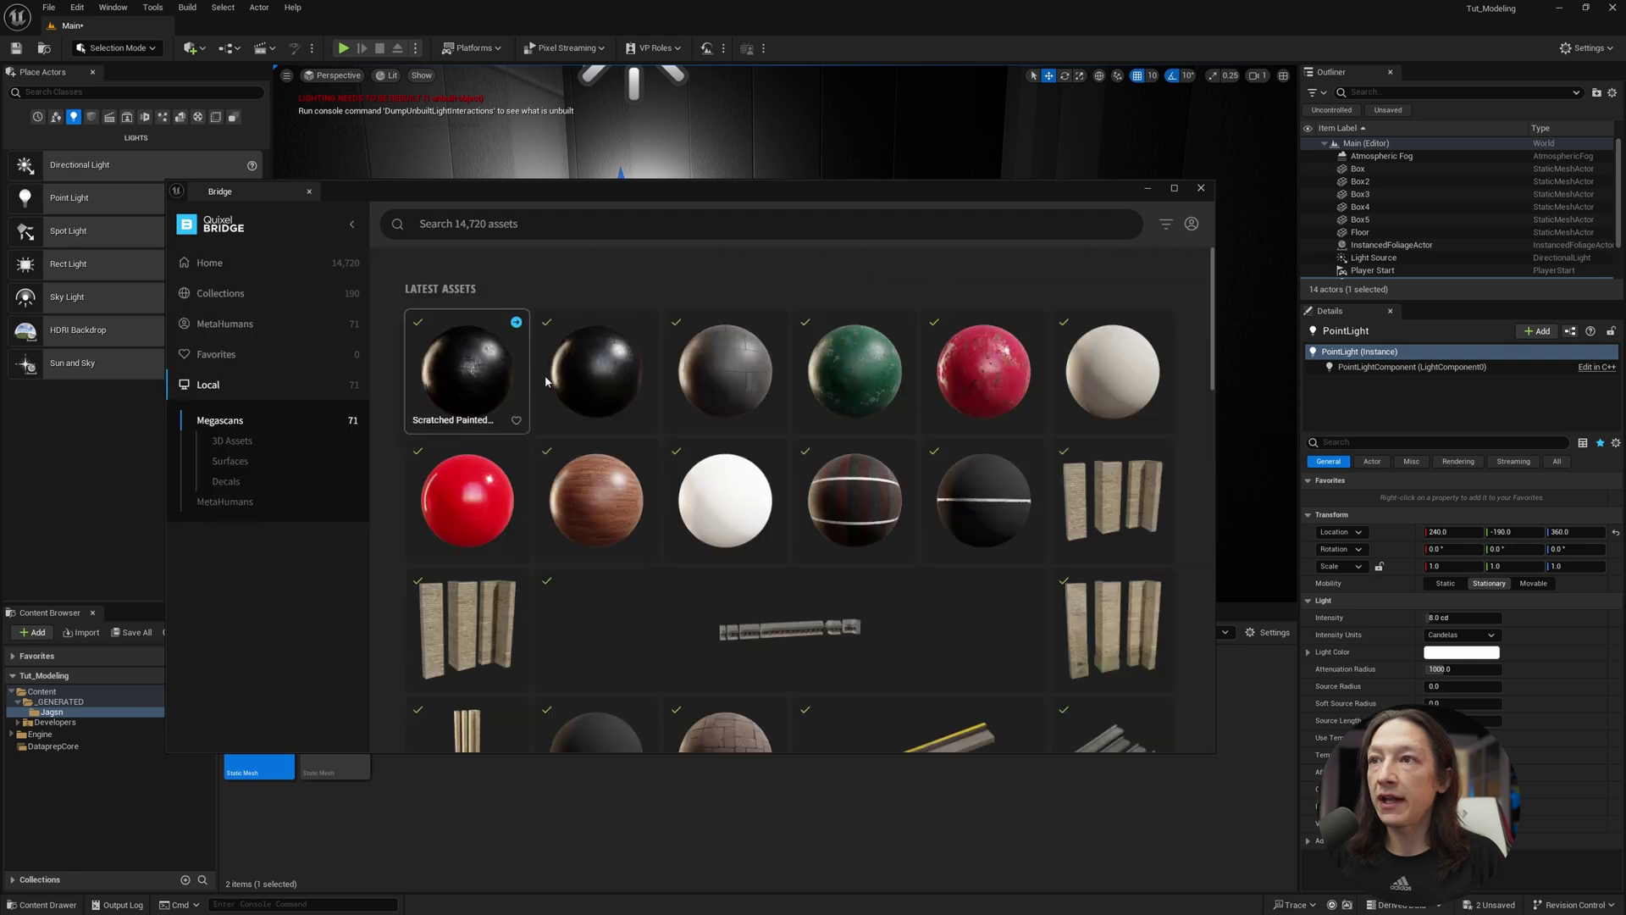
click(661, 372)
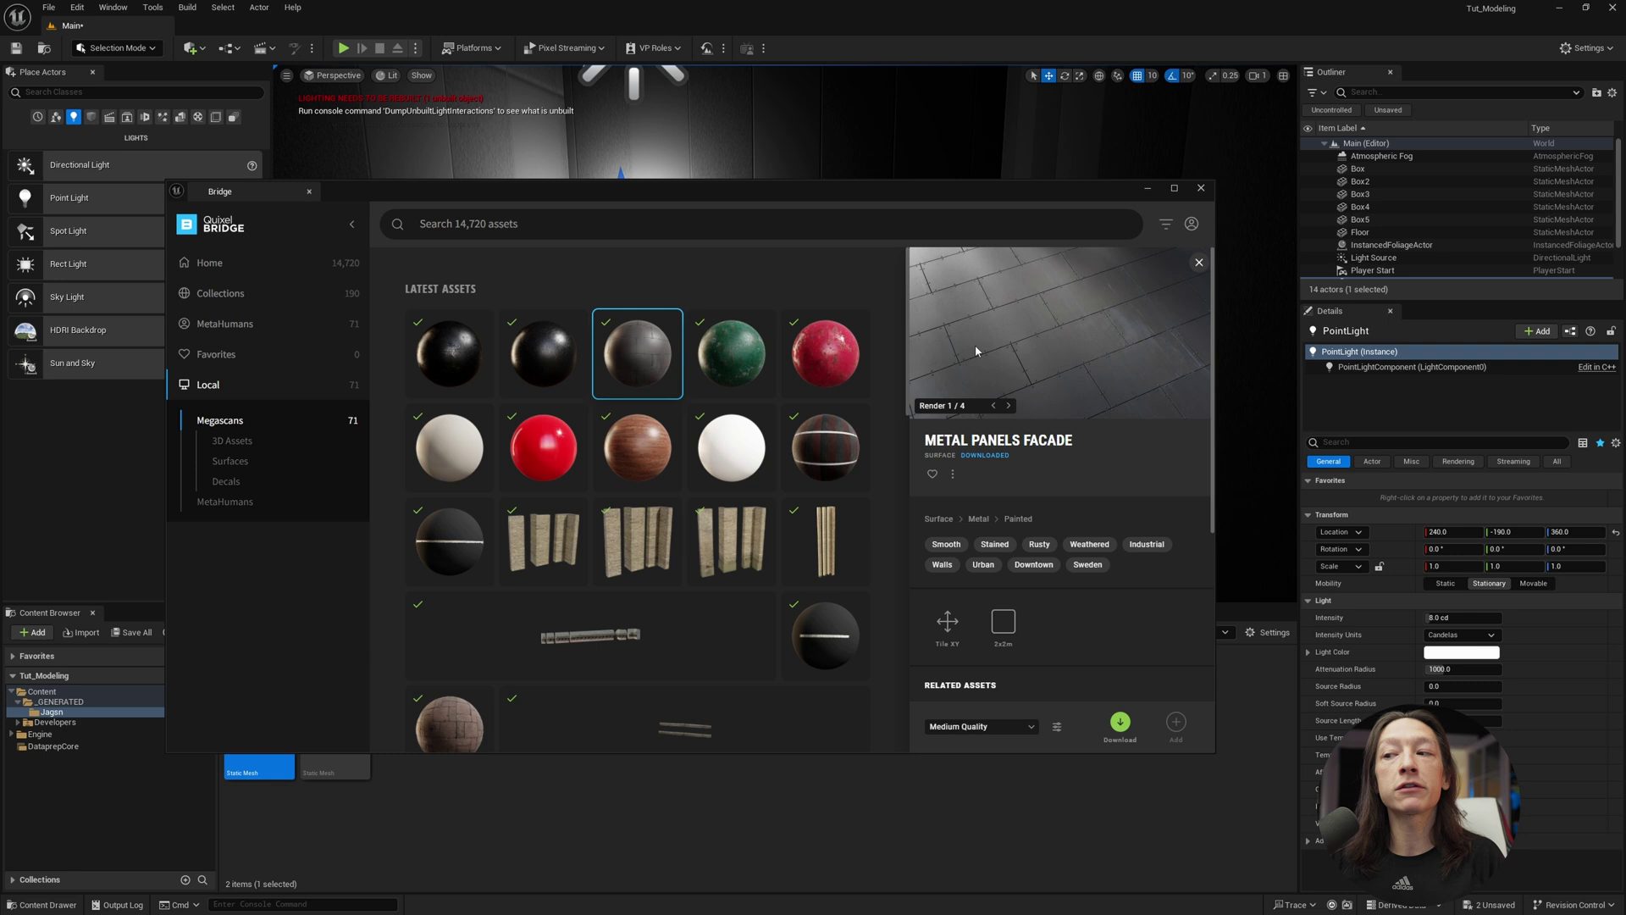
click(1007, 730)
click(965, 669)
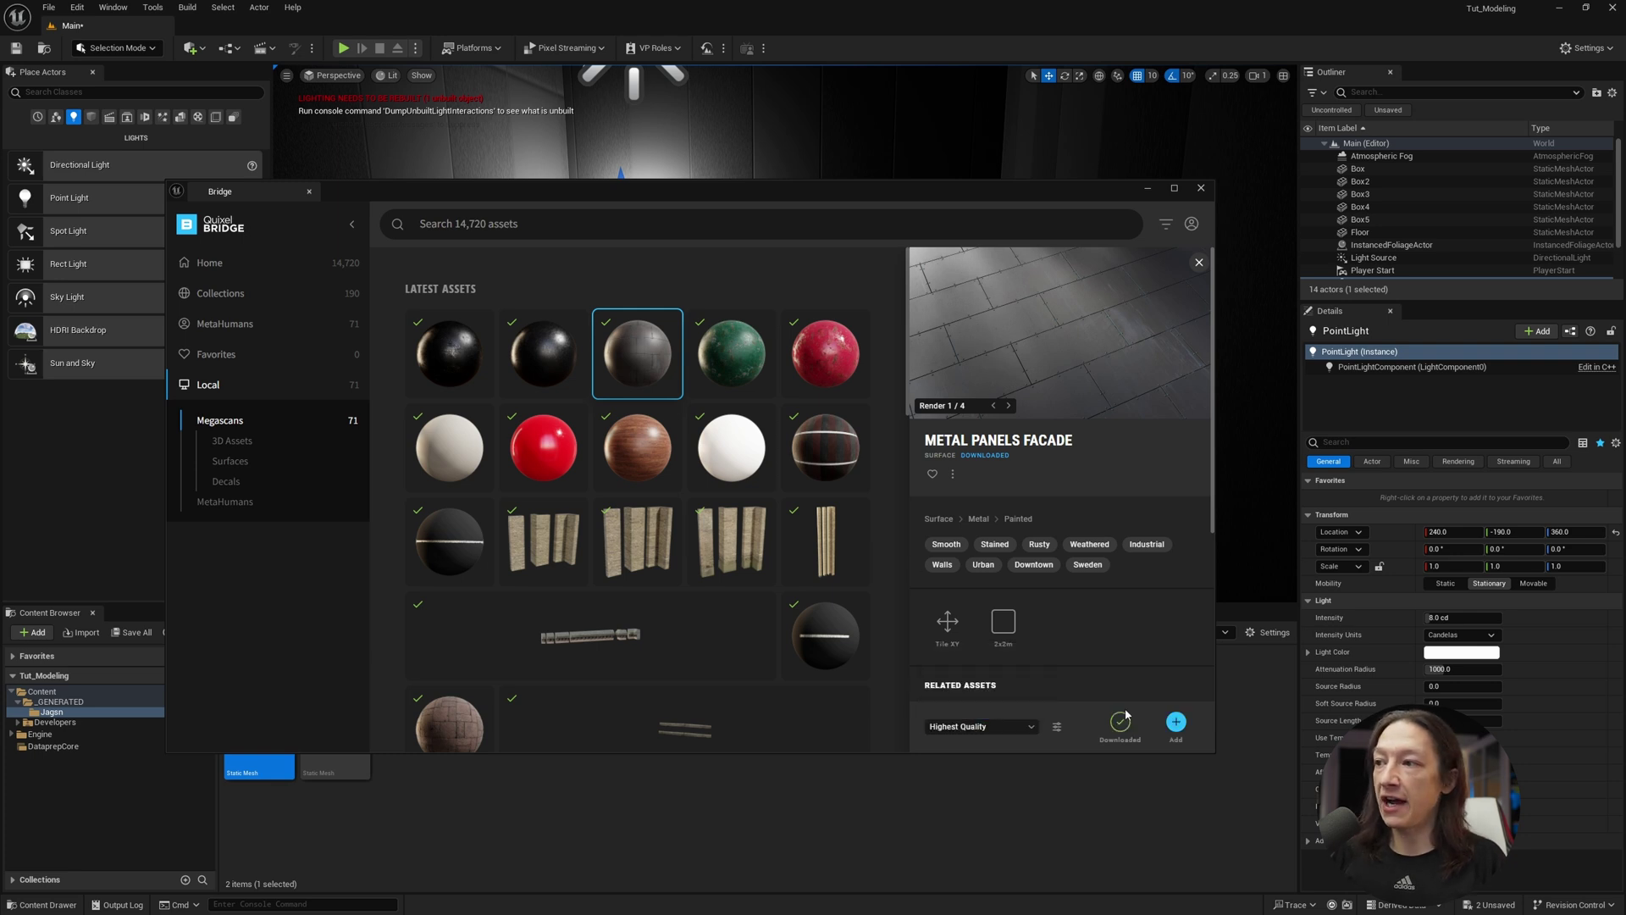
click(1176, 722)
click(1145, 190)
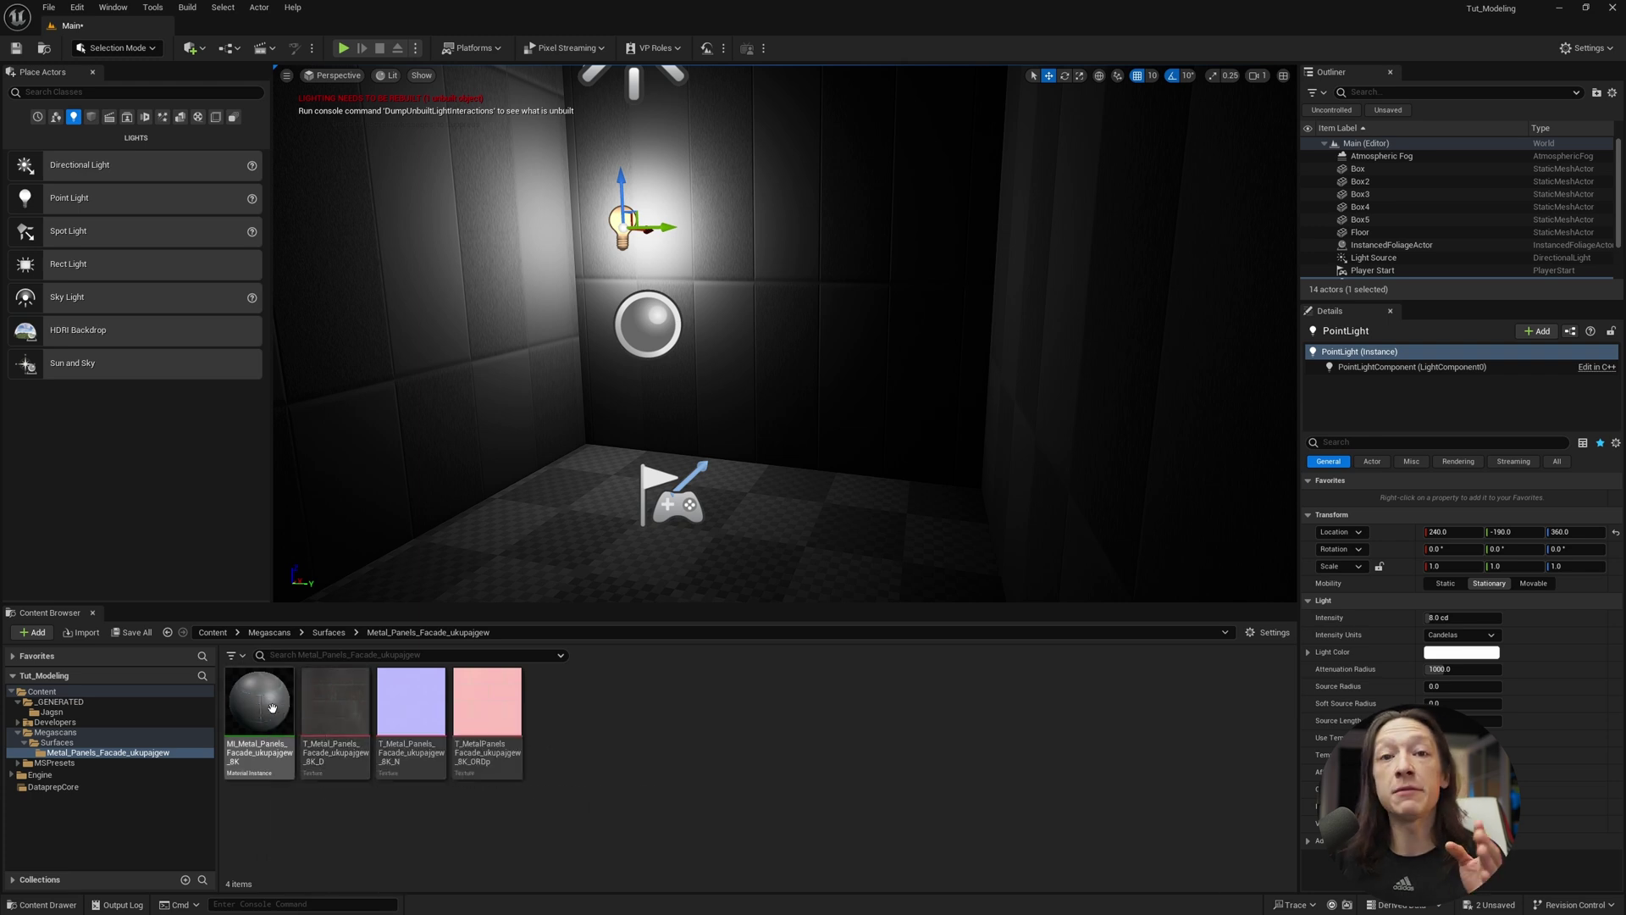
Apply the Metal Panels Facade material instance to the Box wall and select that wall
mouse_move(267, 708)
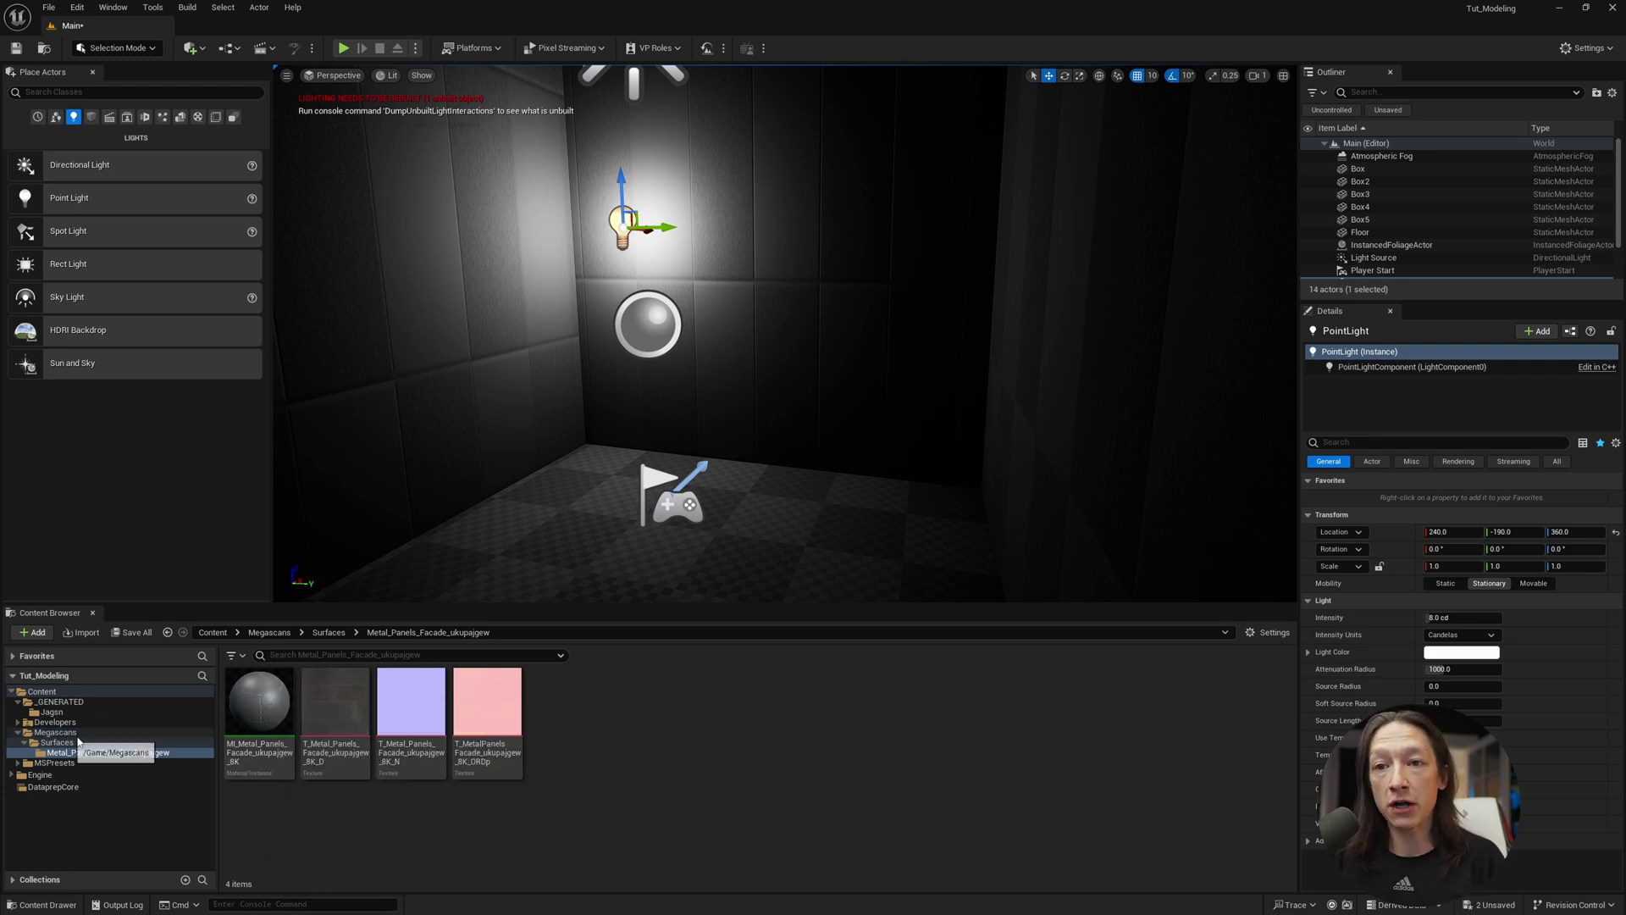
drag(259, 703, 446, 270)
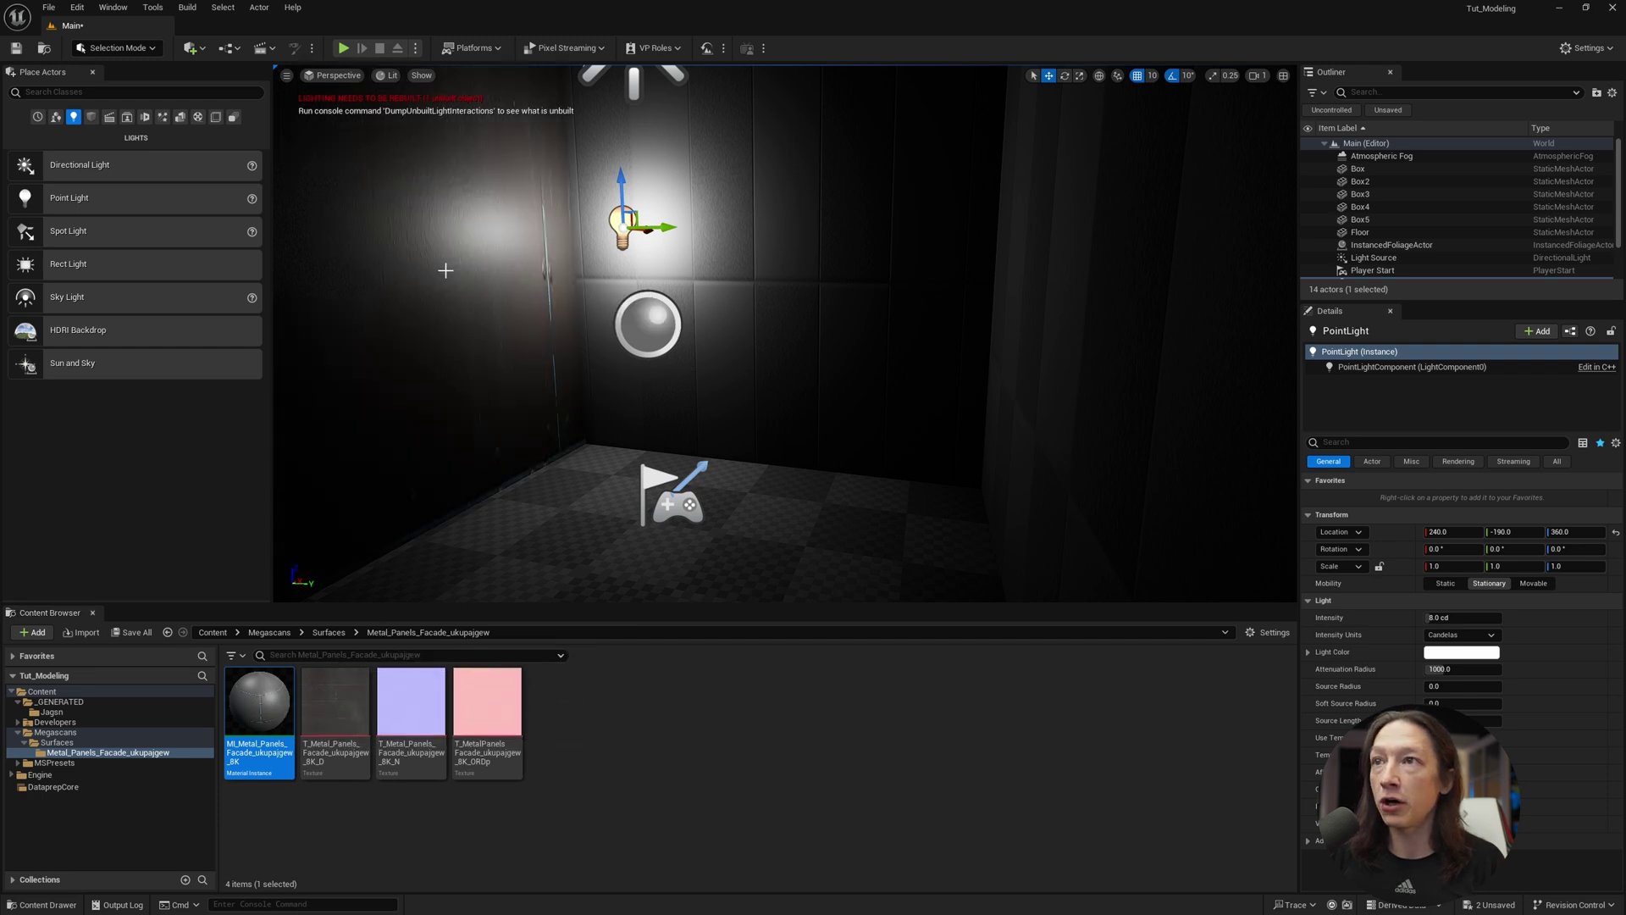
click(516, 316)
right_drag(516, 316, 423, 339)
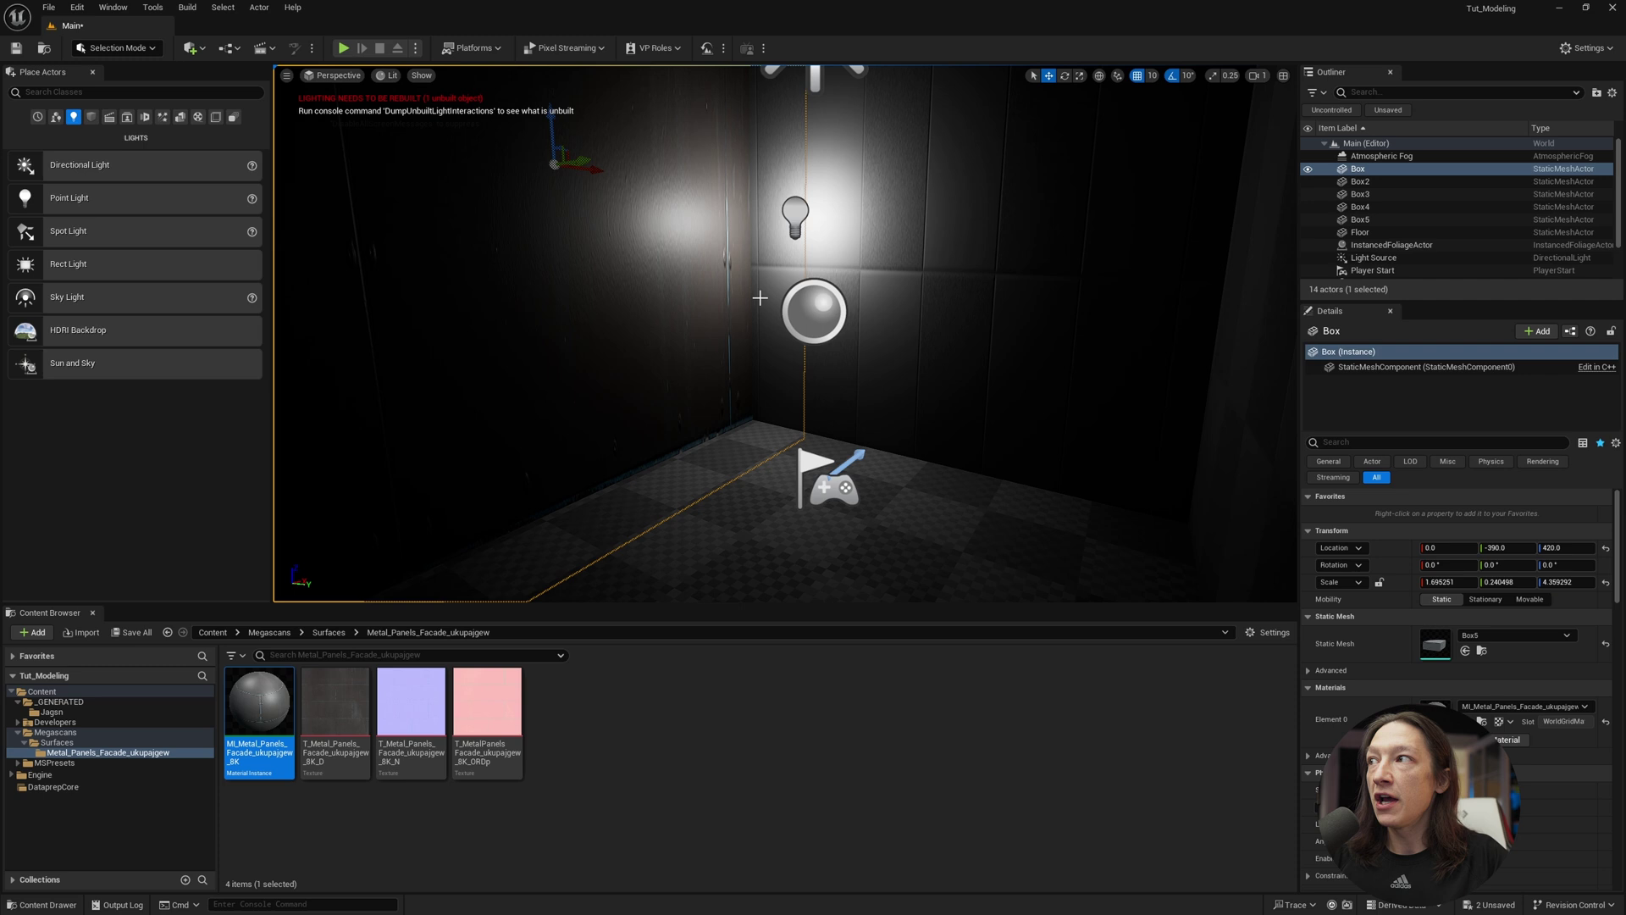
Assign the Metal Panels Facade material instance to Box2 through Box5 together and view the walls
click(1359, 182)
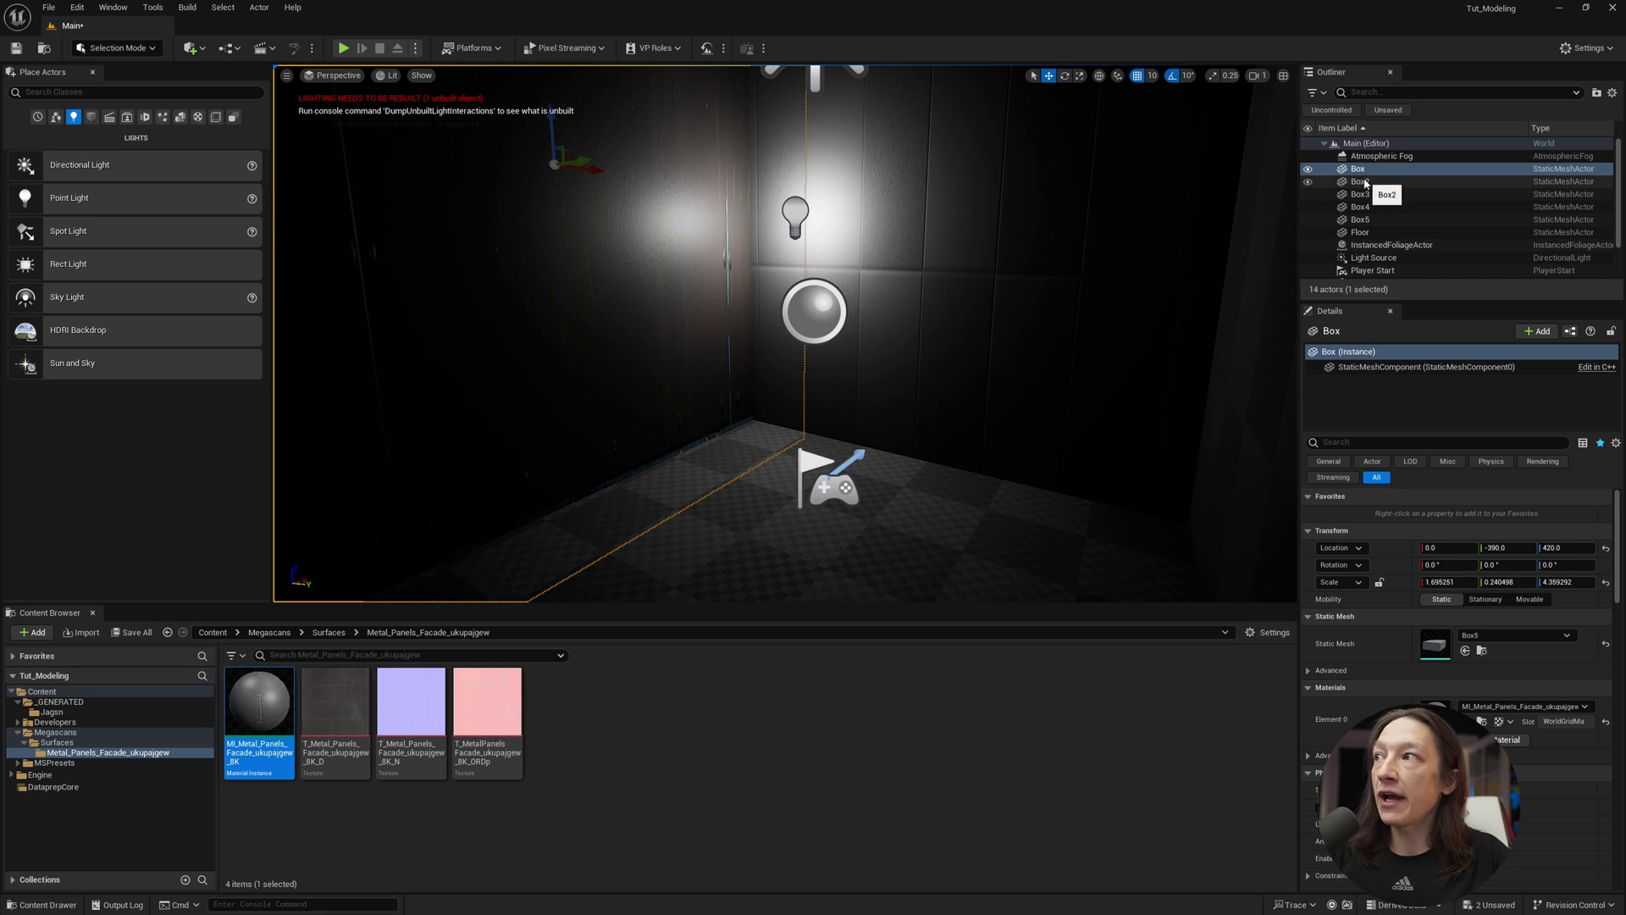
shift+click(1365, 224)
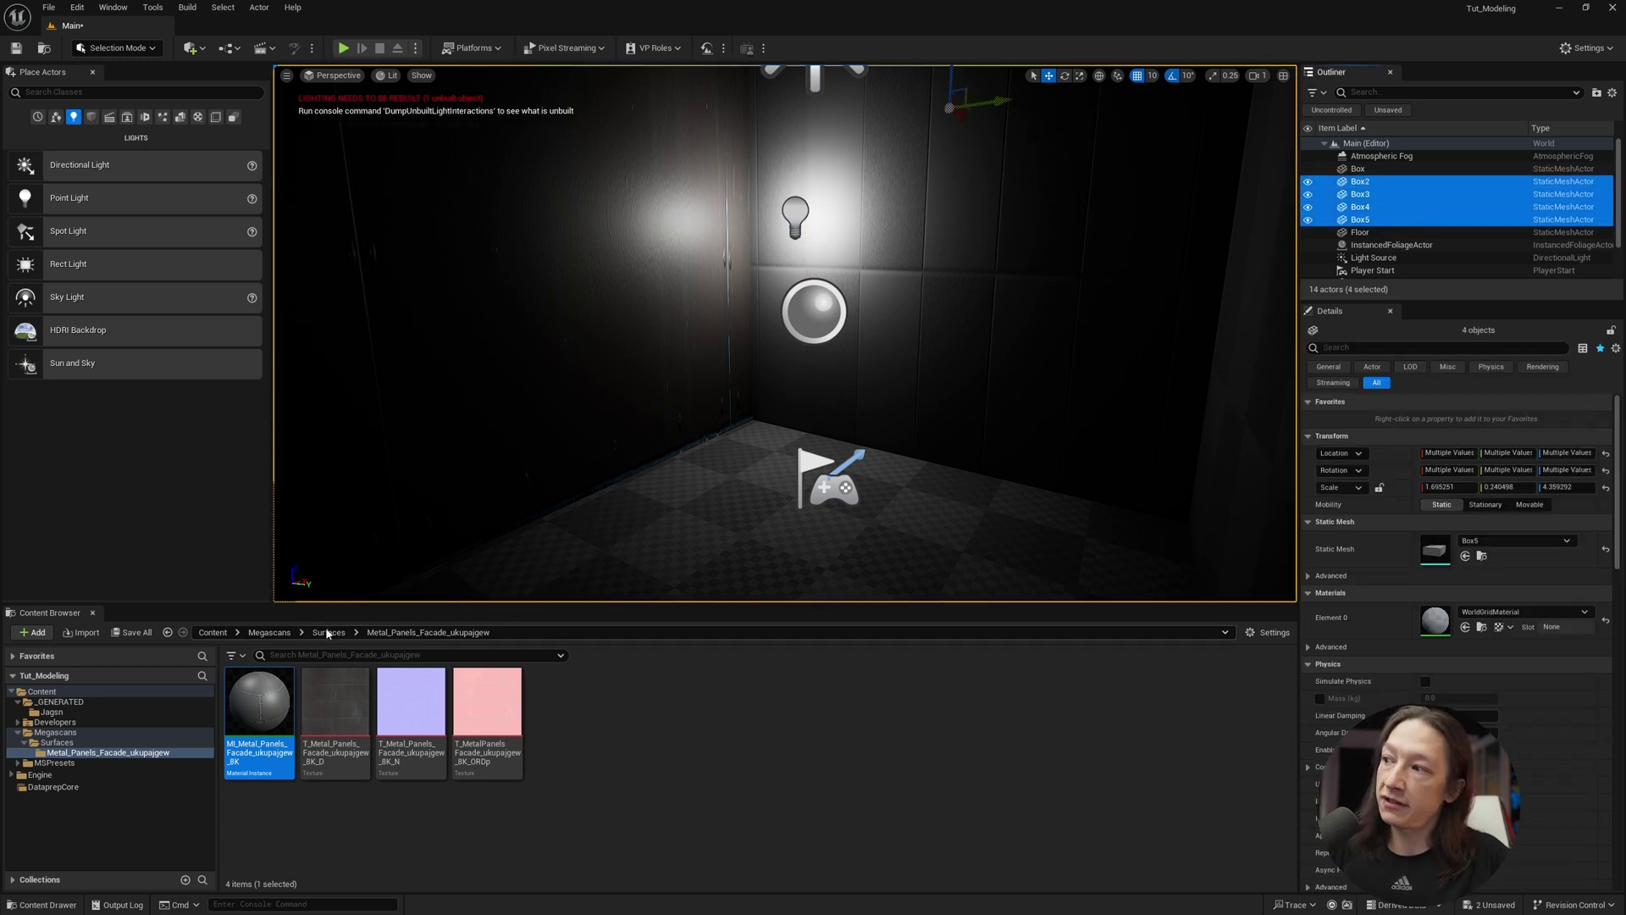
click(266, 714)
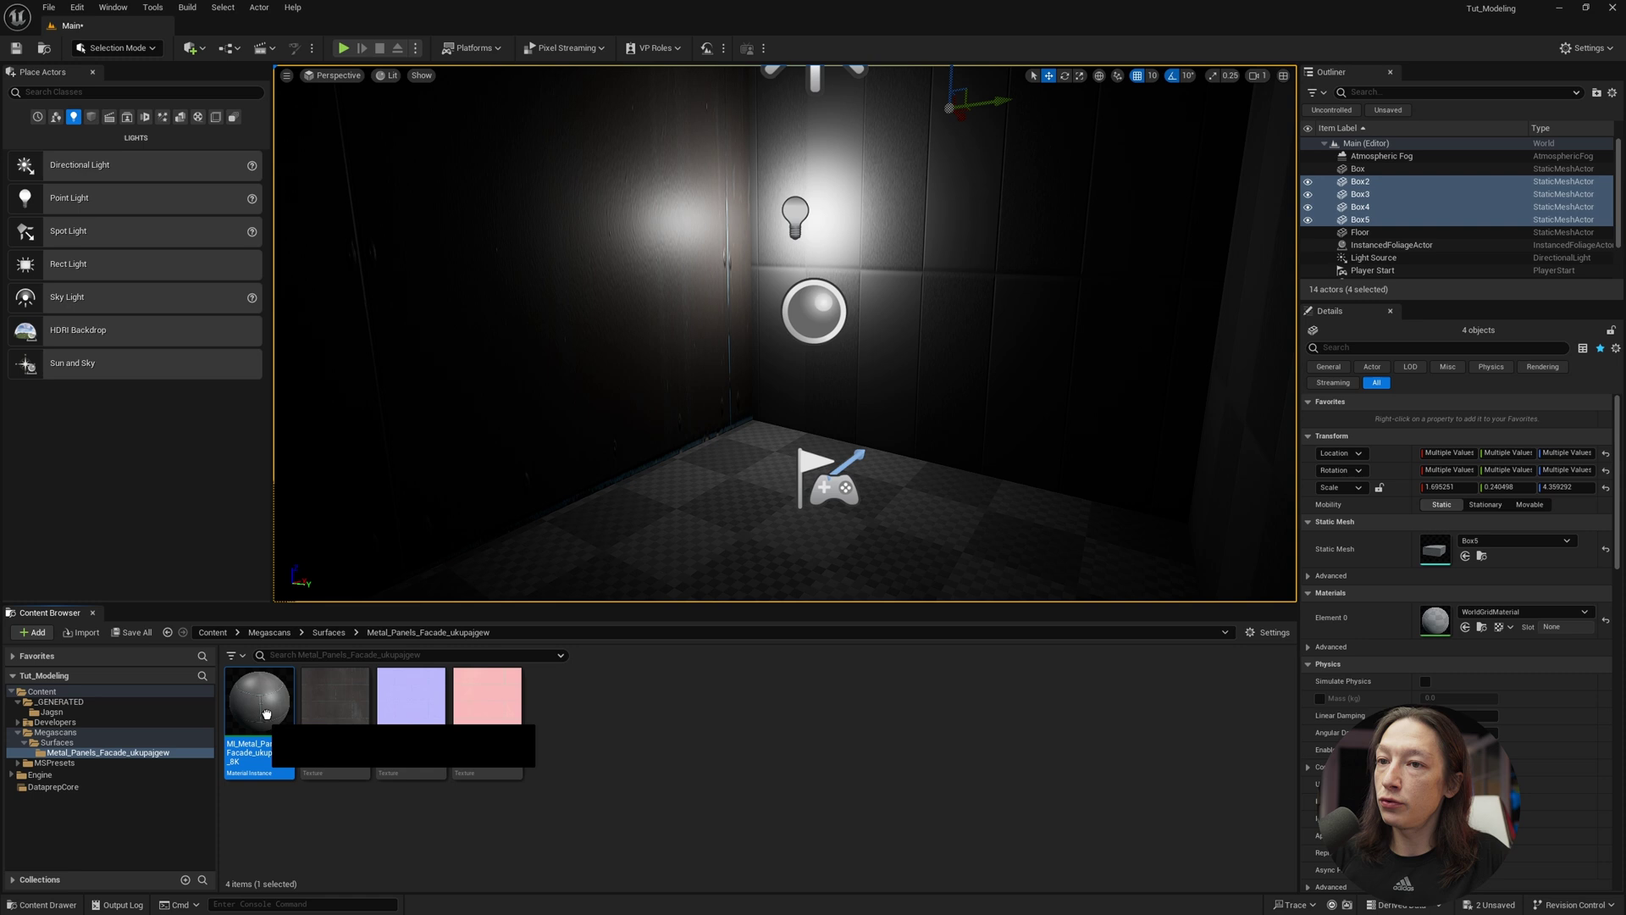
drag(266, 714, 1436, 618)
right_drag(1050, 440, 1294, 394)
right_drag(794, 338, 795, 339)
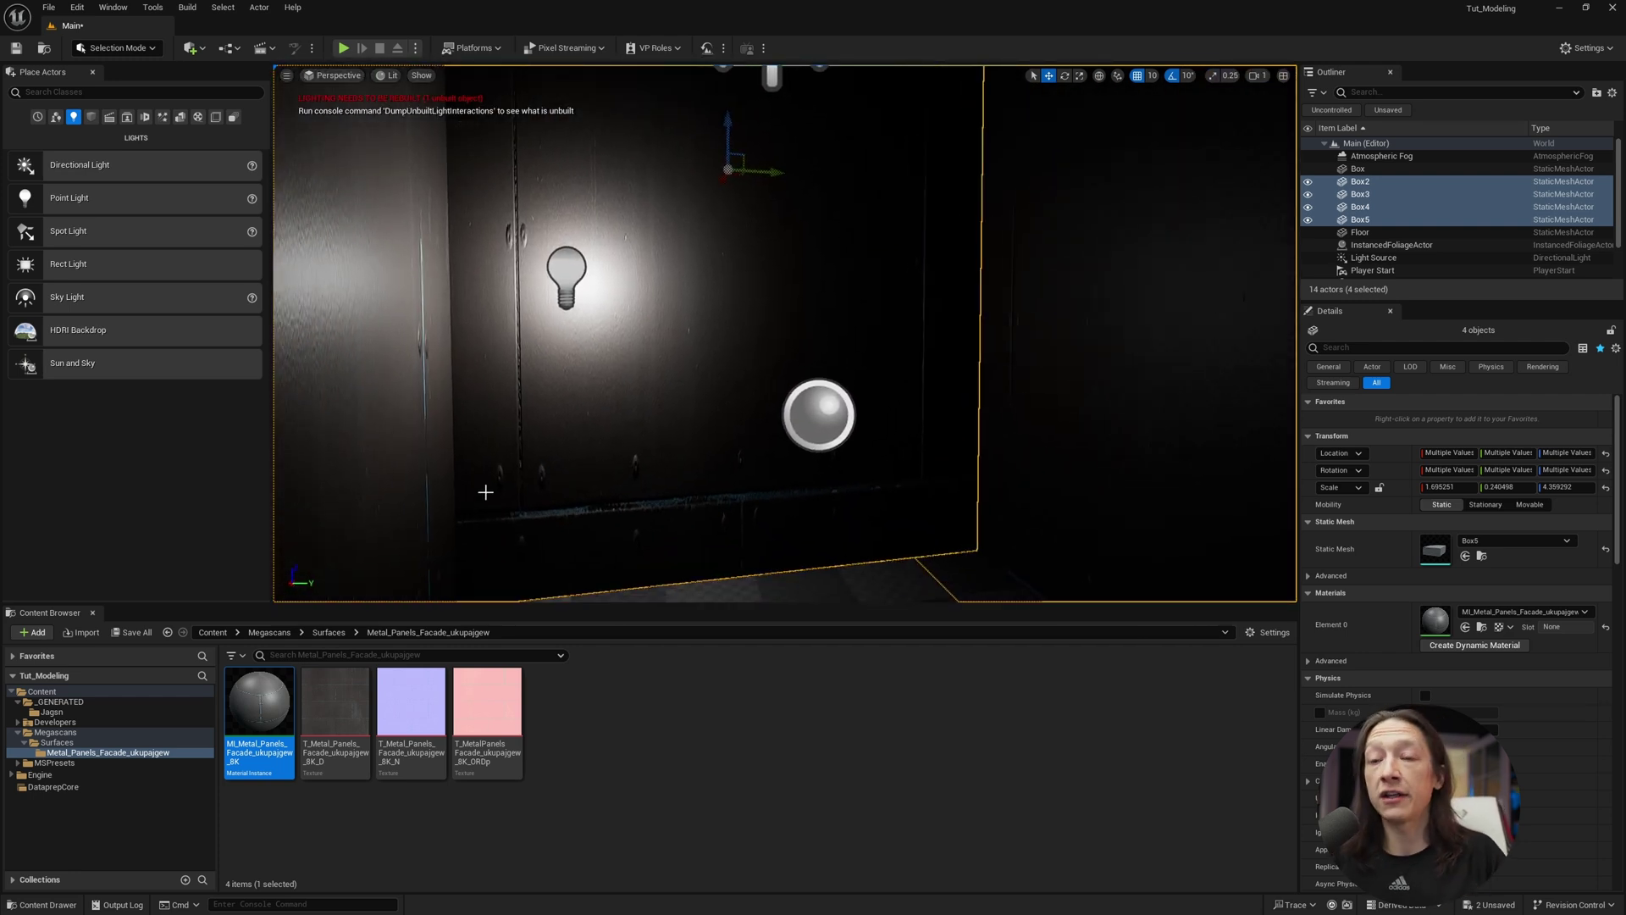
Select the Box5 wall, switch to Modeling mode, and locate the wall's static mesh asset in the project content
click(485, 492)
click(110, 49)
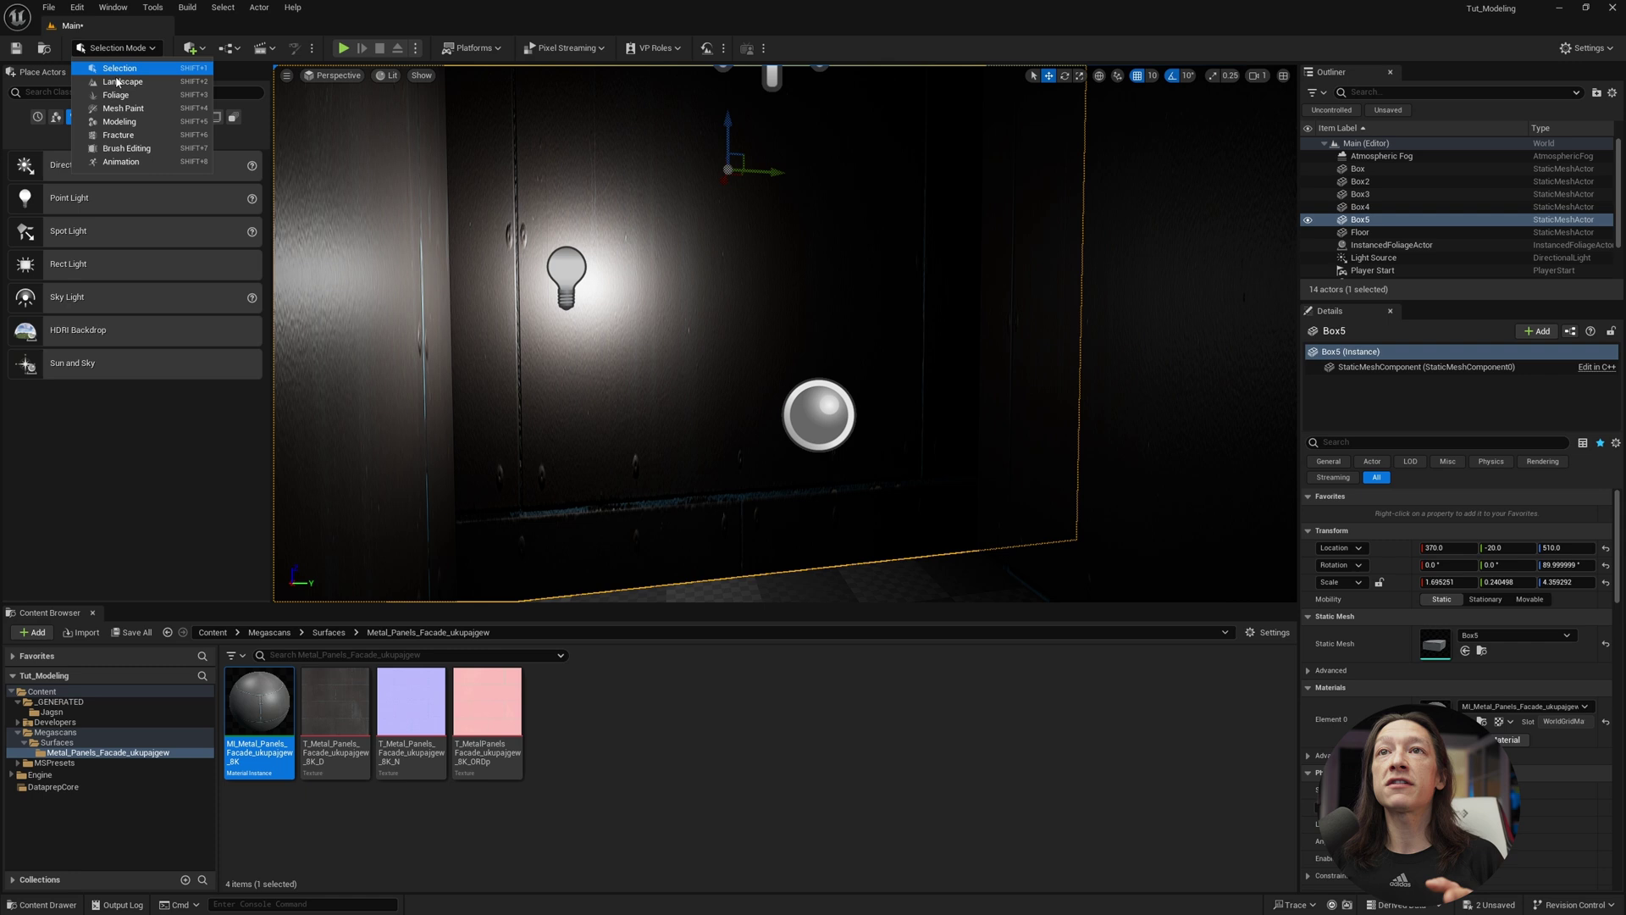
click(116, 122)
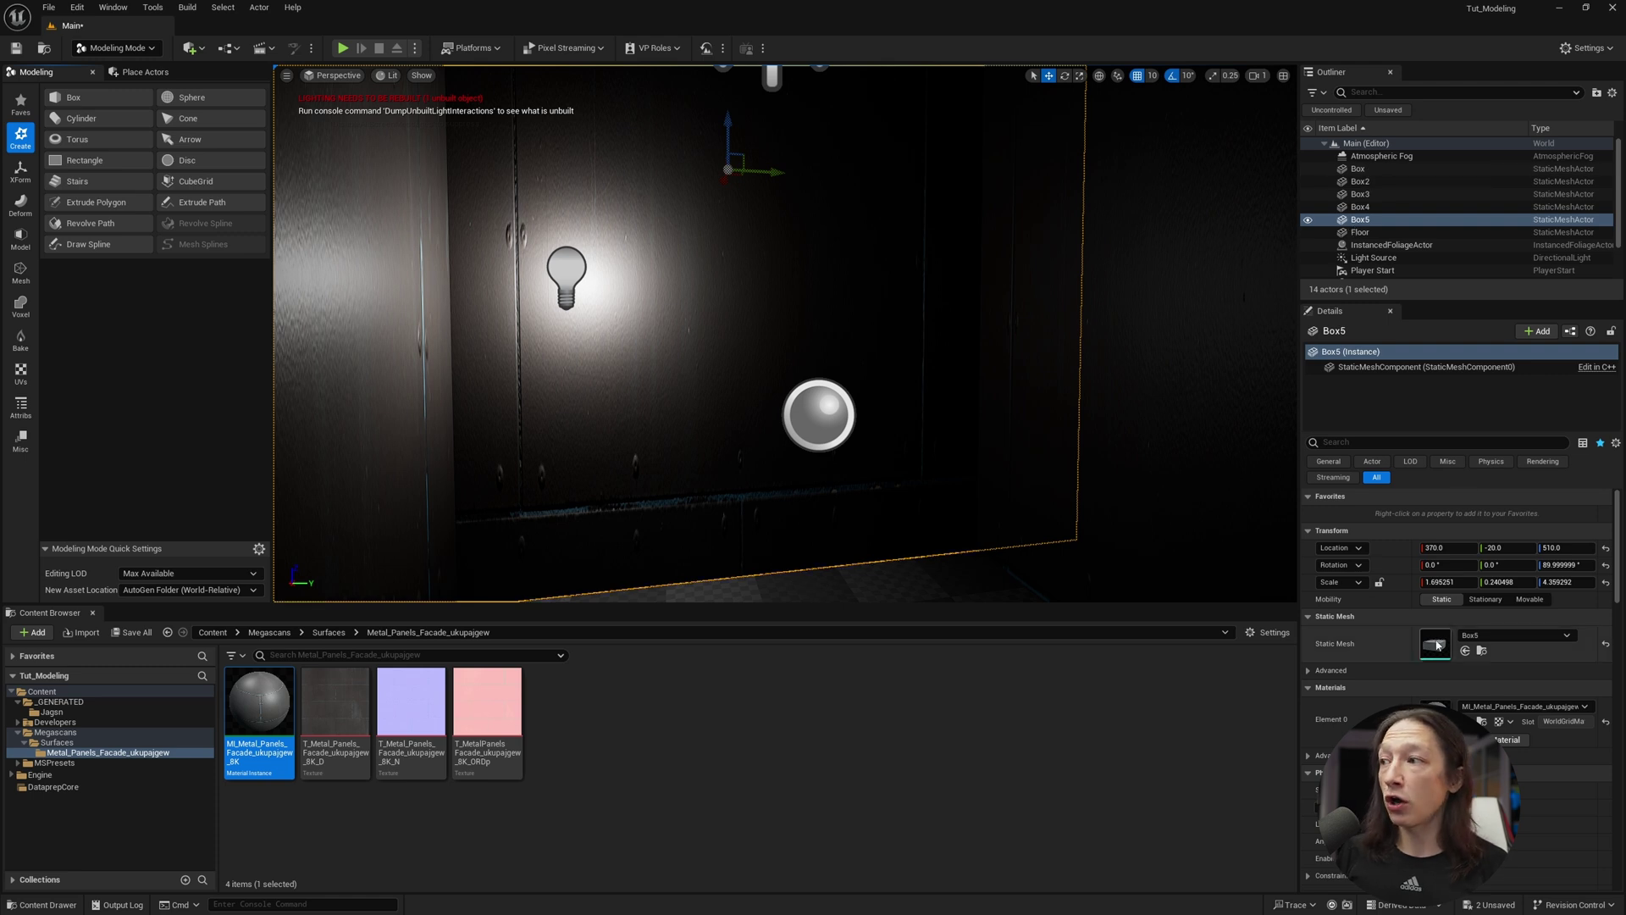
click(1483, 651)
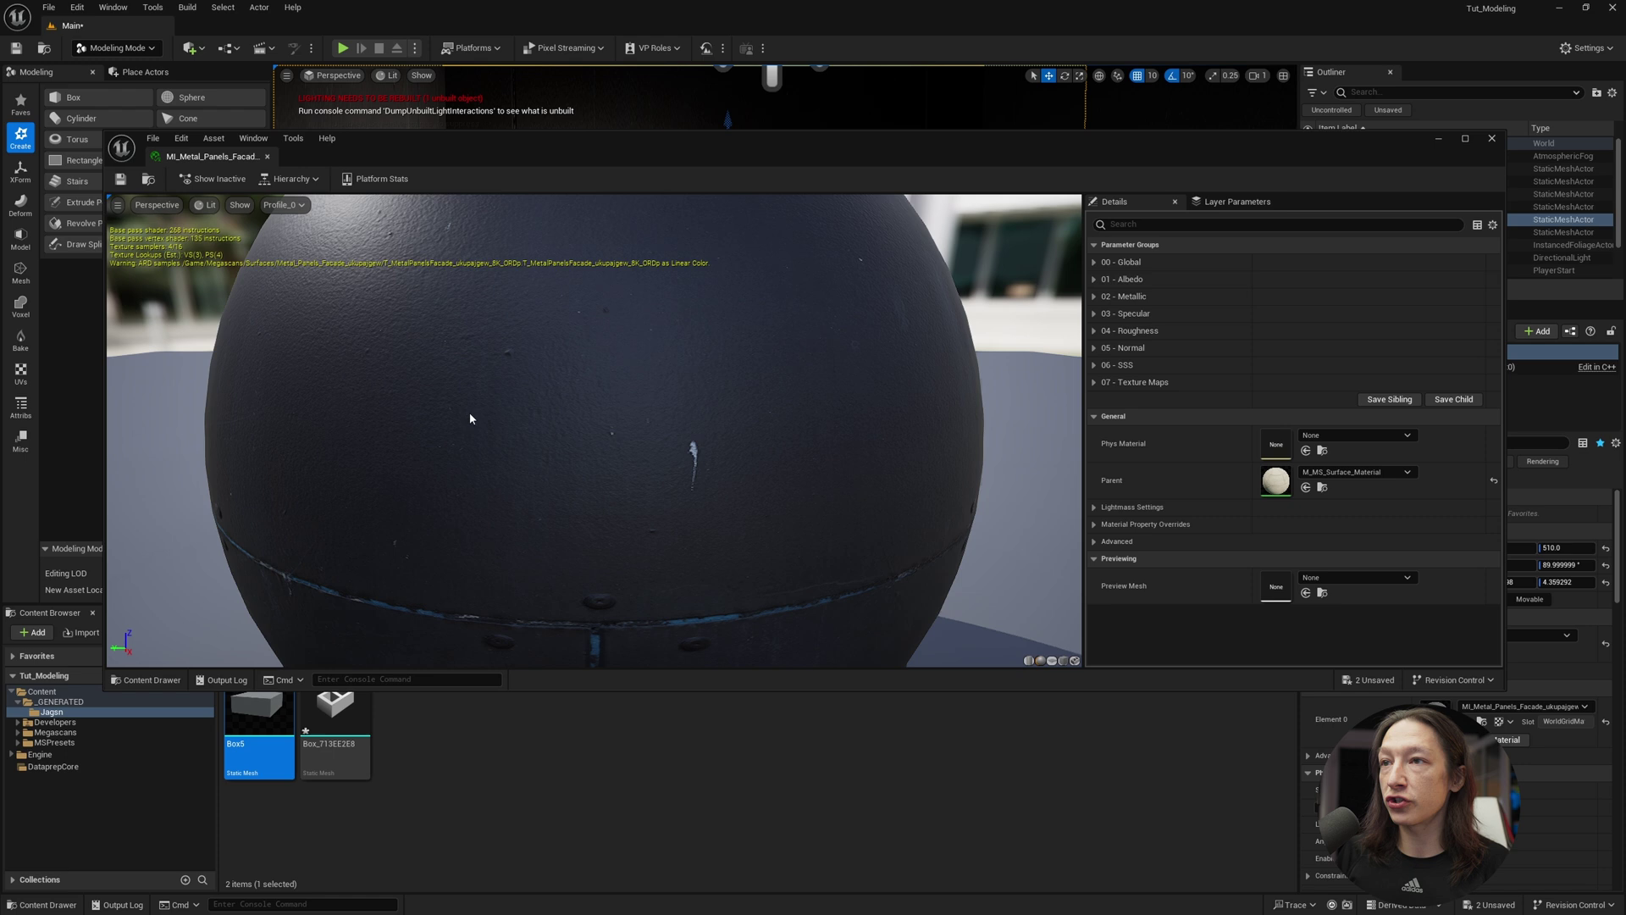
Enable the global Tiling/Offset override in the Metal Panels Facade material instance and expand its values
click(1097, 263)
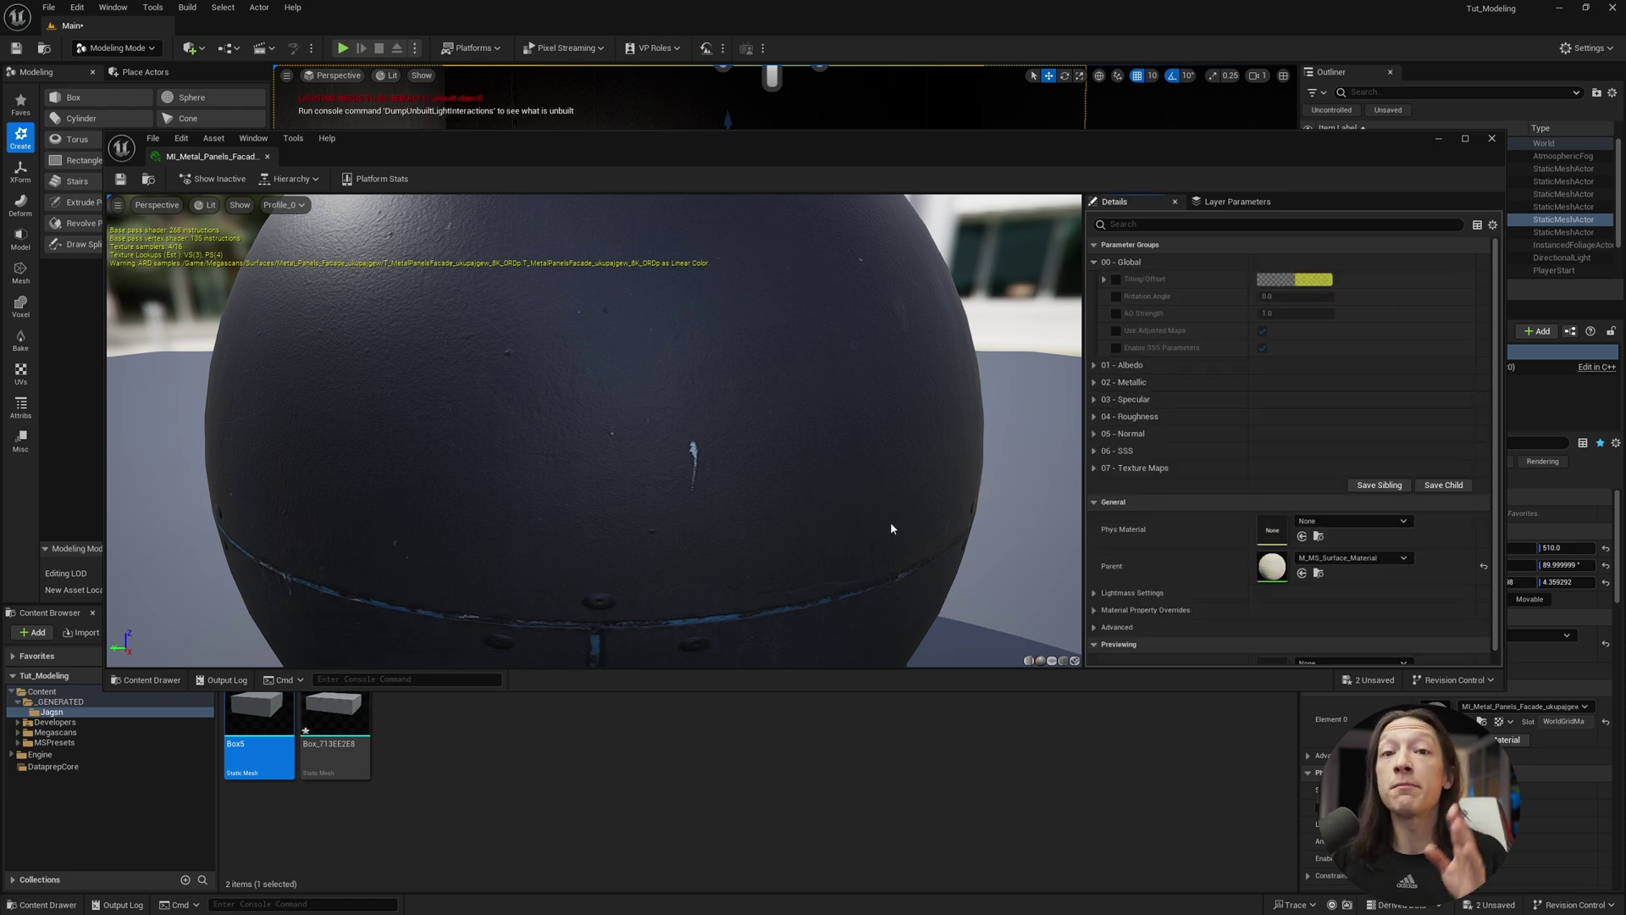
click(1104, 280)
click(1116, 280)
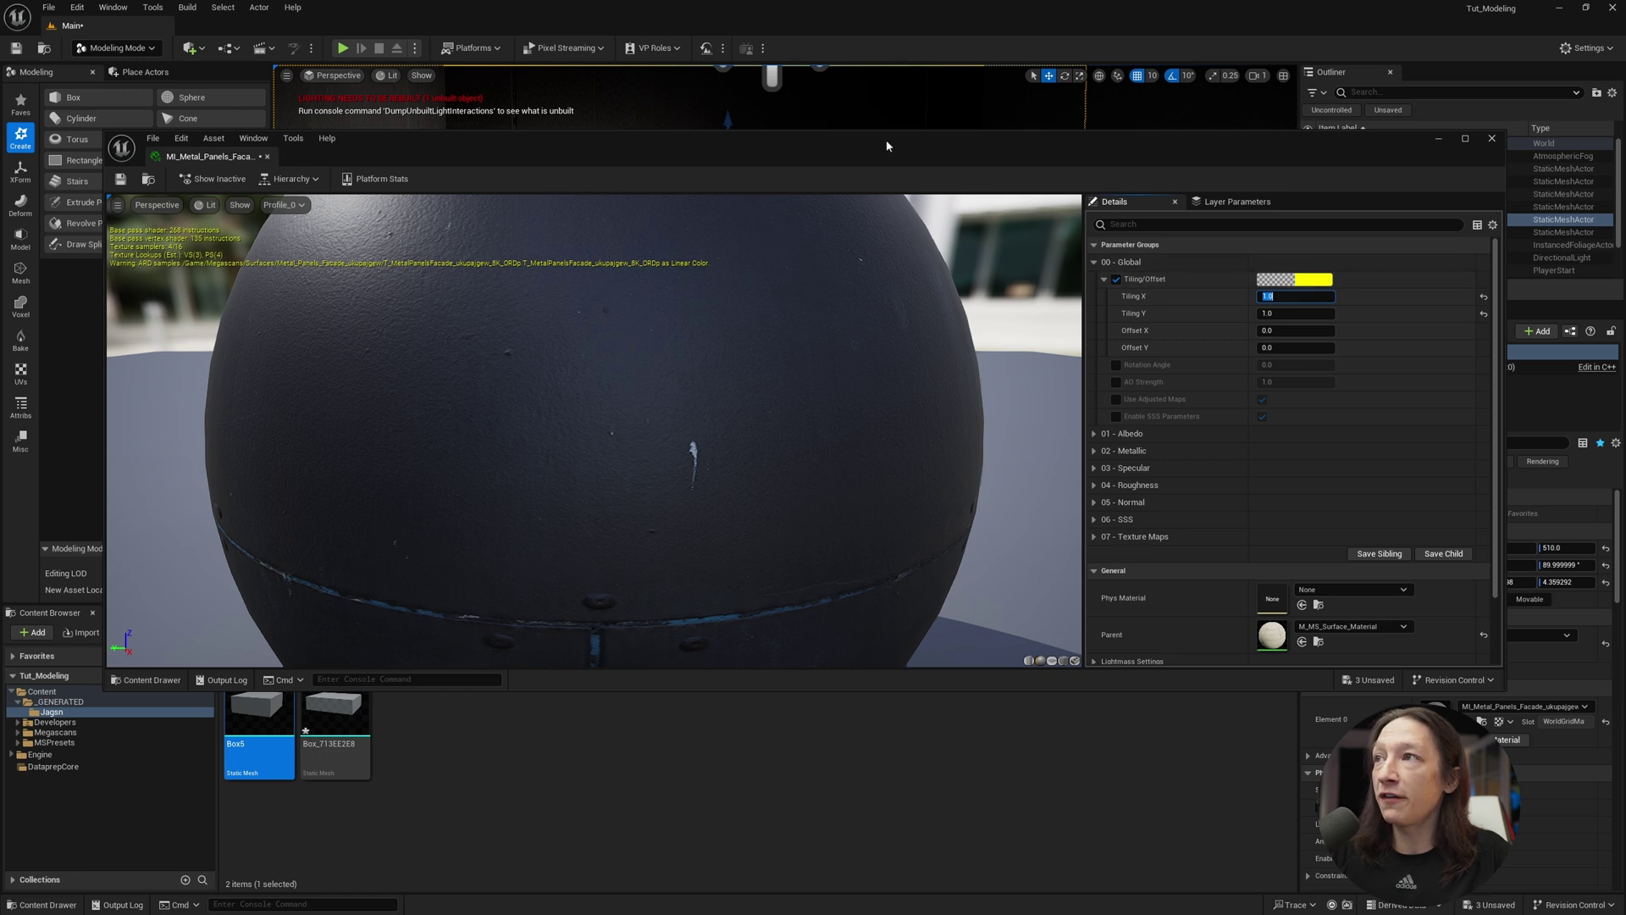
Try a Tiling X of about 0.59 and a Tiling Y of about 5.68, and check the effect on the walls
drag(874, 129, 703, 447)
mouse_move(1124, 612)
mouse_down()
mouse_move(1096, 613)
mouse_move(1111, 632)
mouse_move(1173, 631)
mouse_move(1107, 632)
mouse_up()
drag(752, 481, 0, 230)
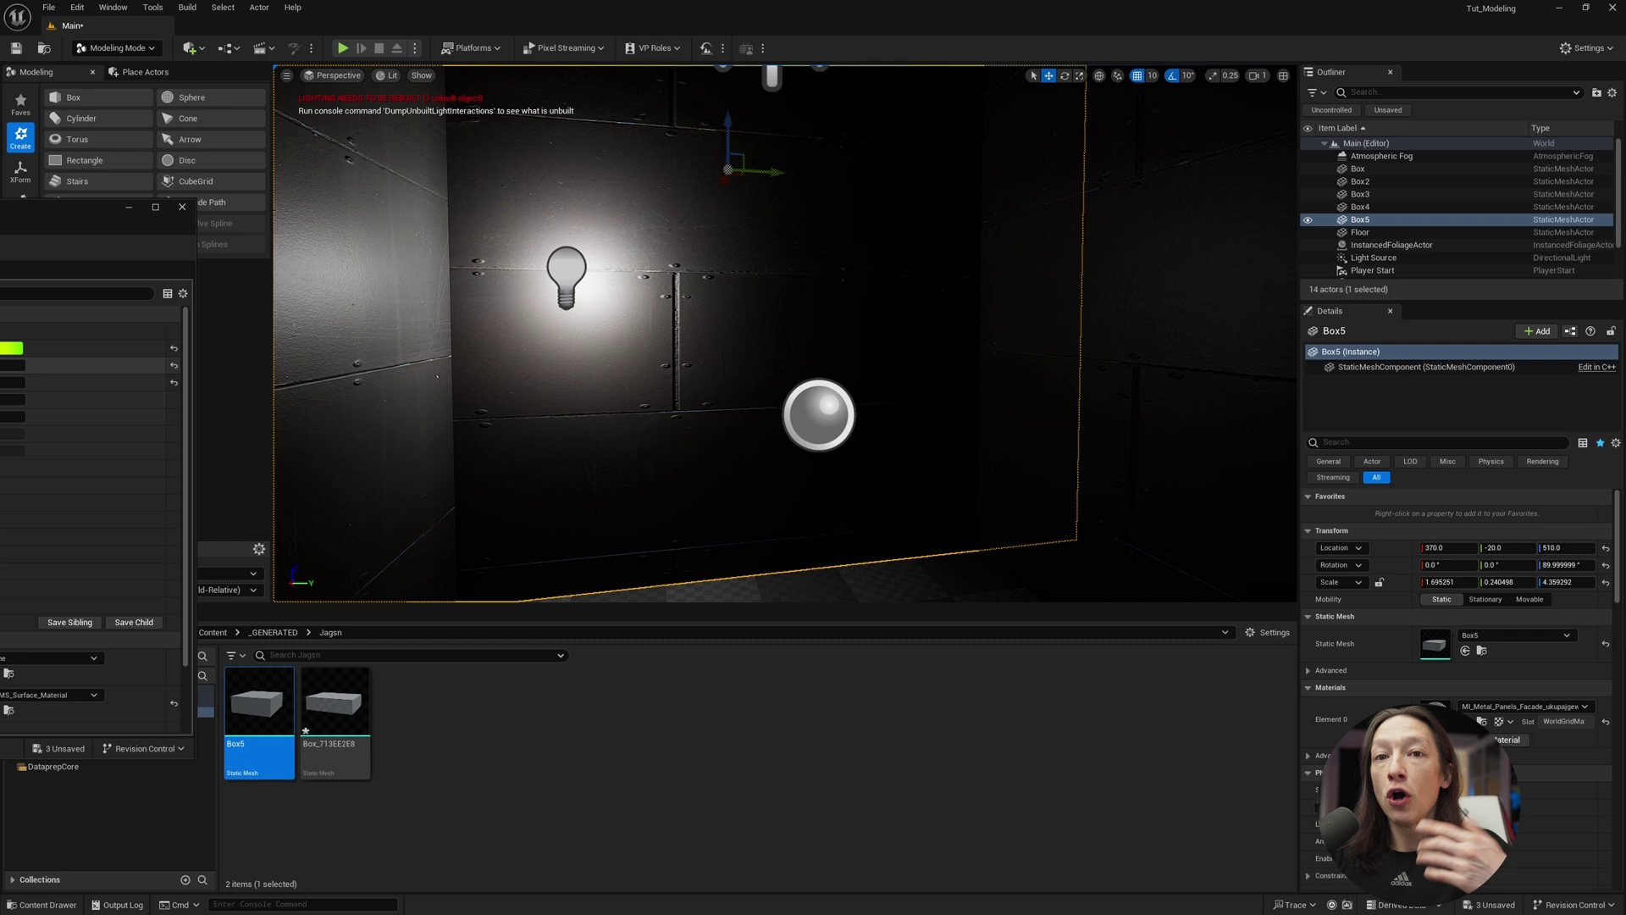
drag(1, 222, 1009, 222)
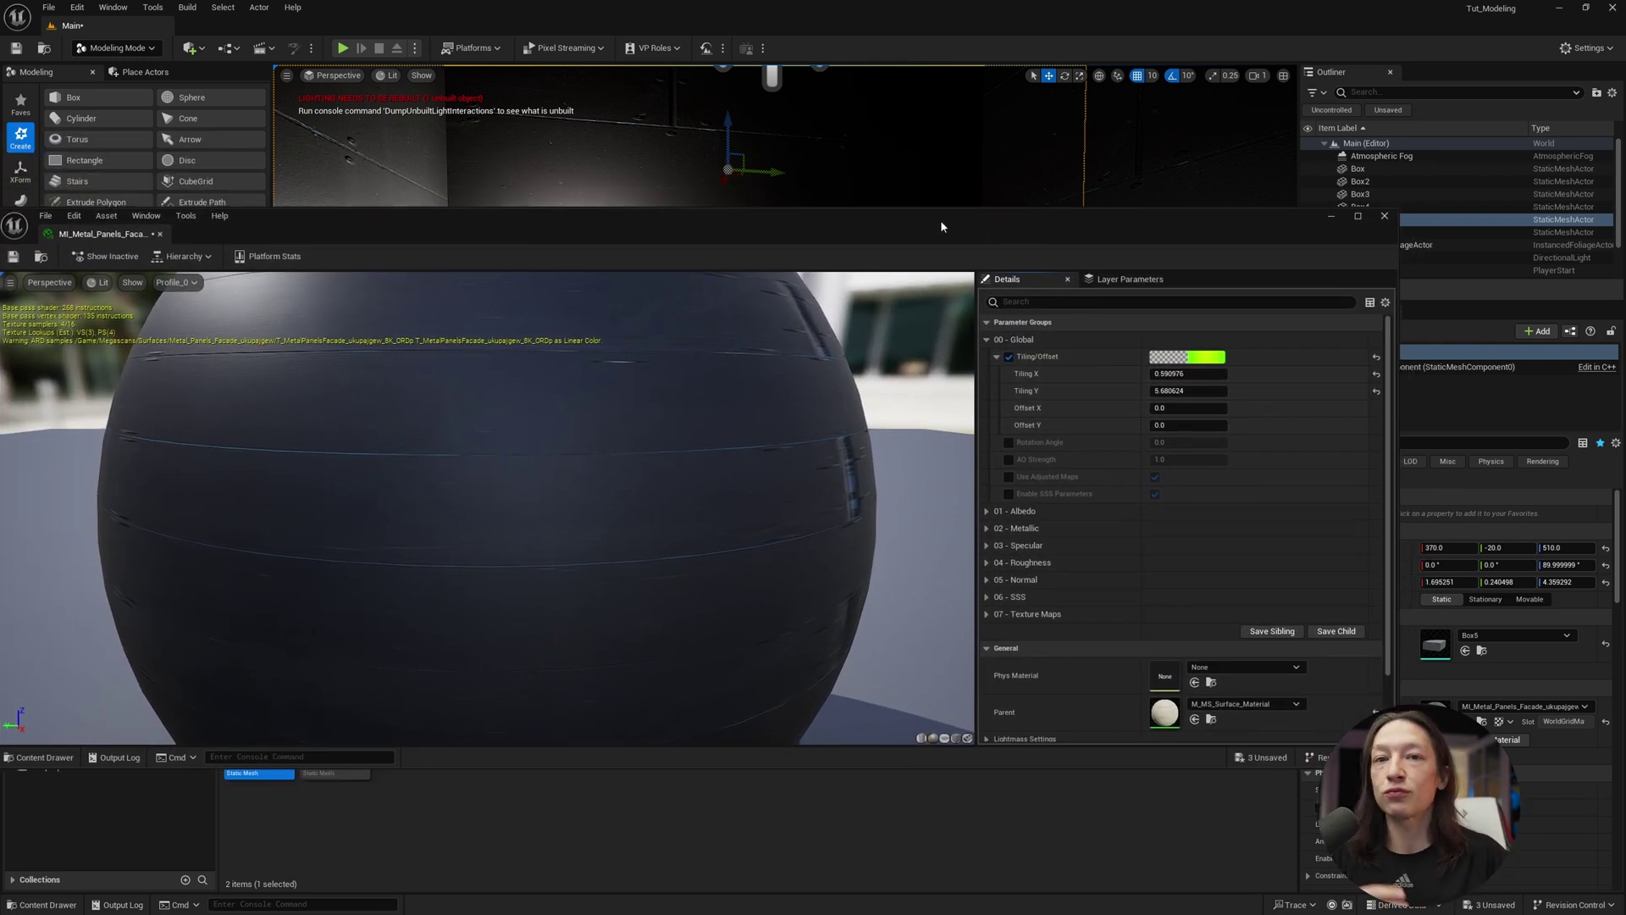
Set the material instance's Tiling X and Tiling Y to 1.0 and minimize its editor
click(1376, 373)
click(1217, 374)
text(1)
click(1201, 392)
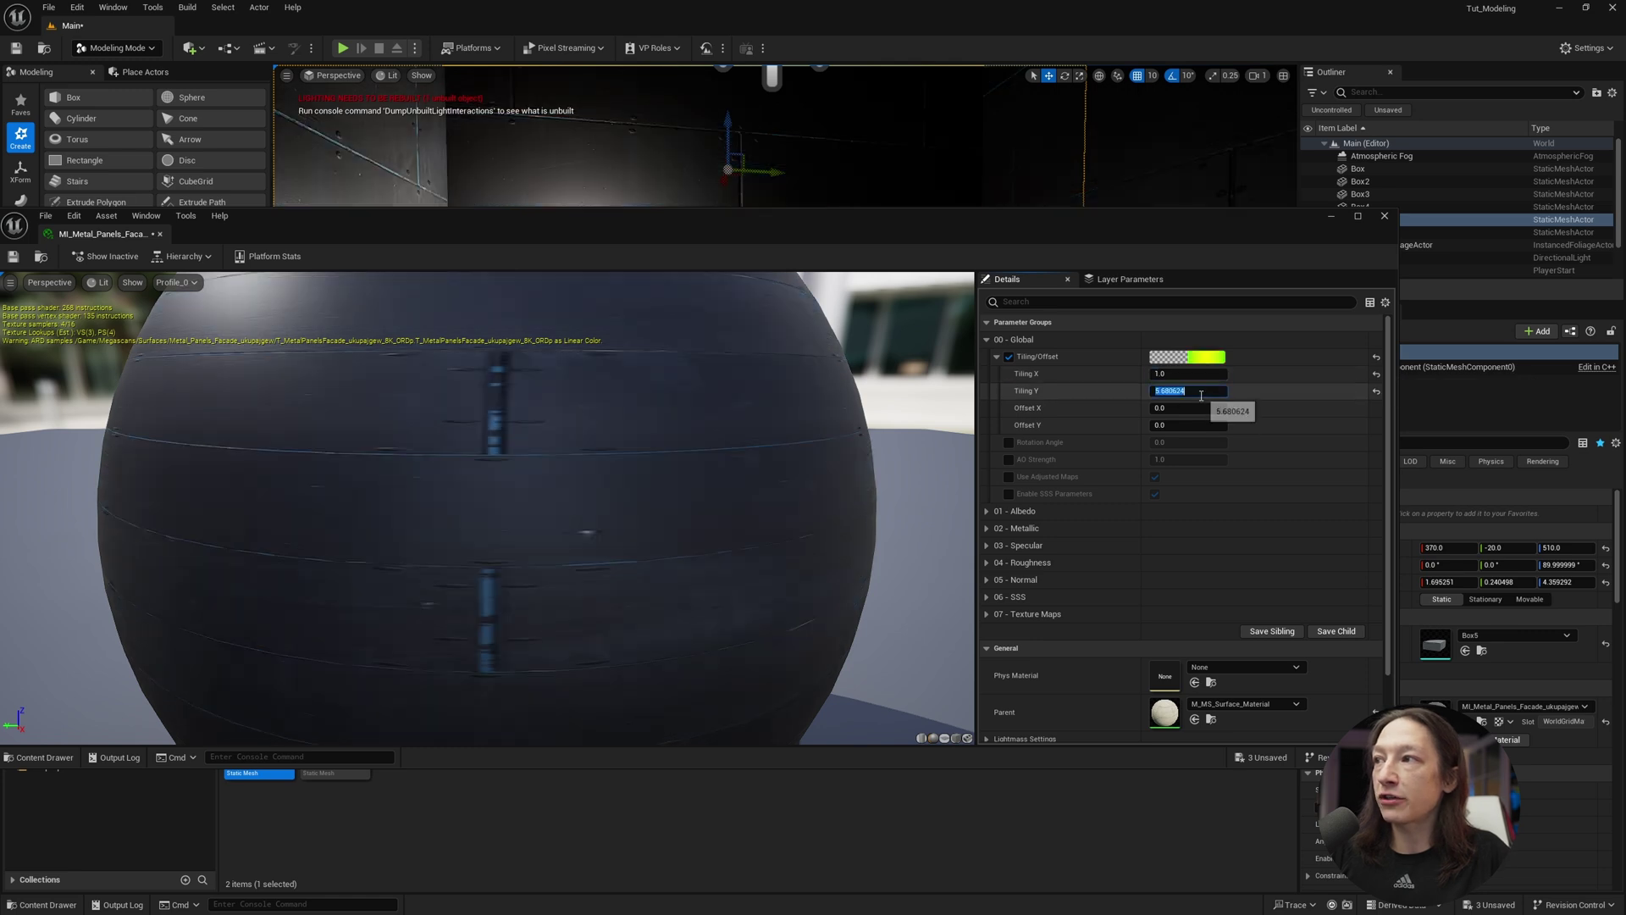
key(Return)
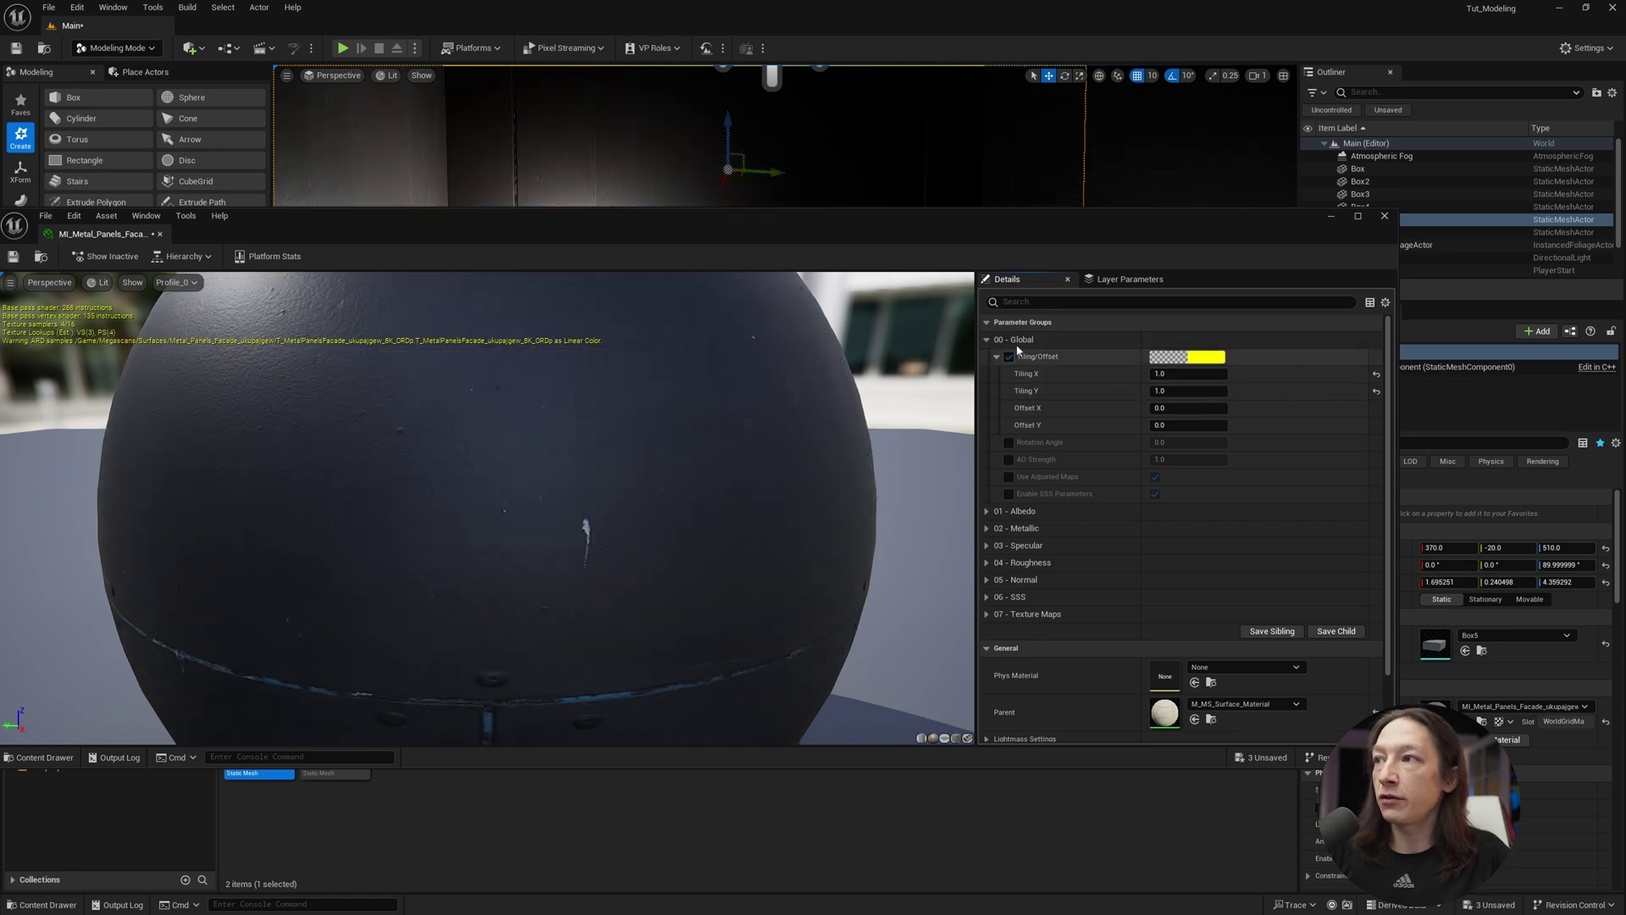
click(1331, 216)
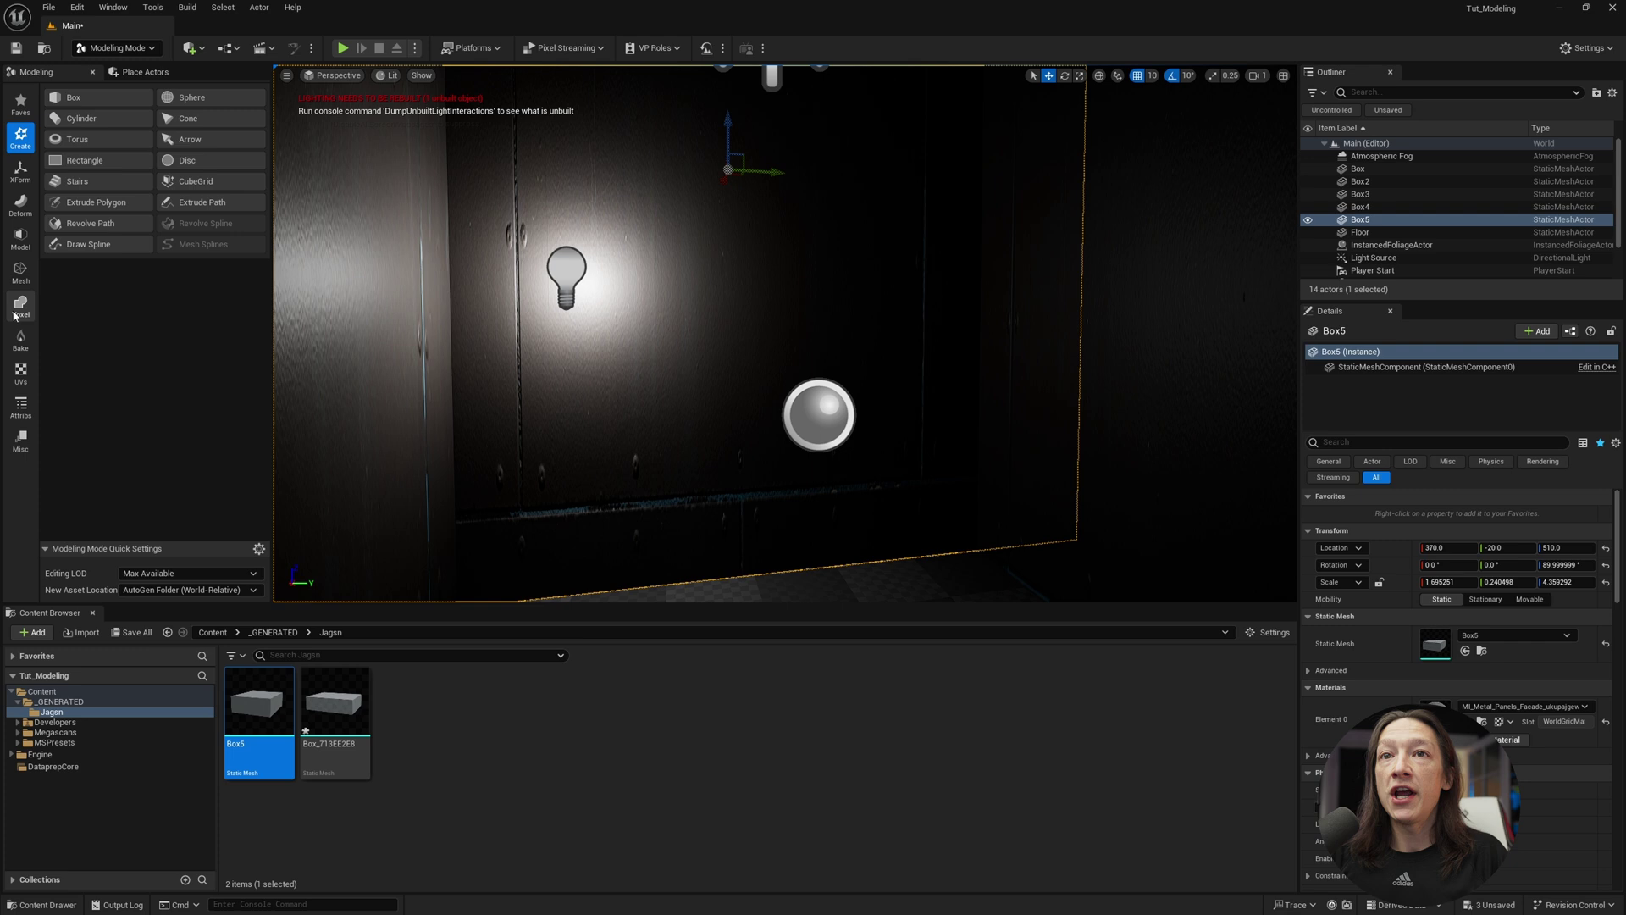
Start the AutoUV tool on the Box5 wall and examine its checkerboard preview from outside the room
click(20, 373)
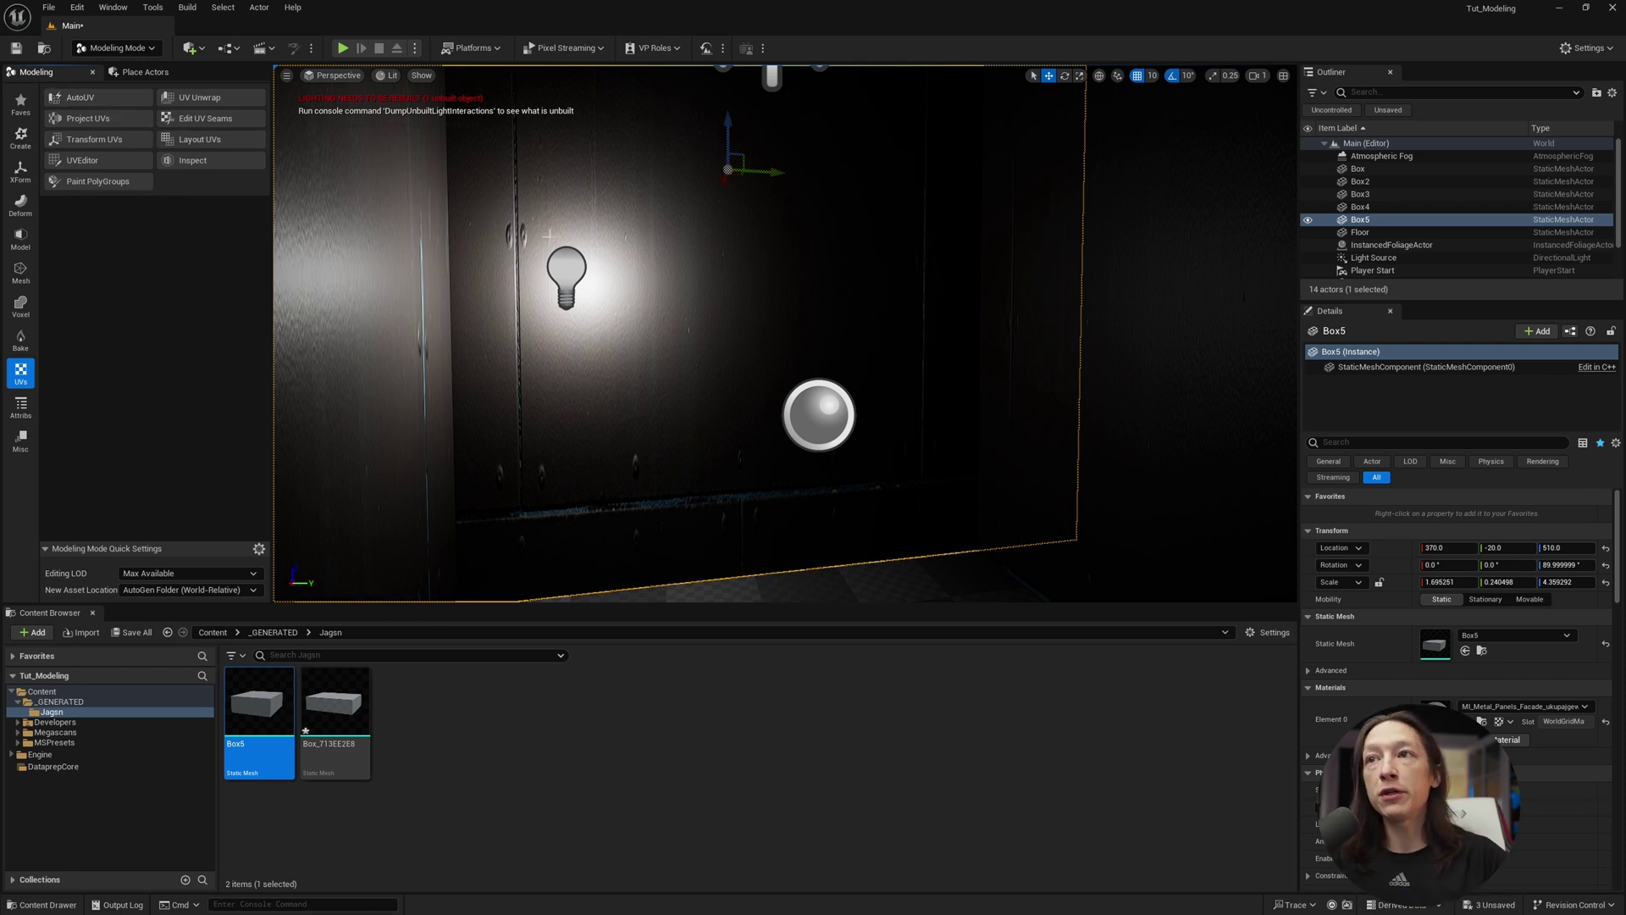
right_drag(549, 235, 642, 333)
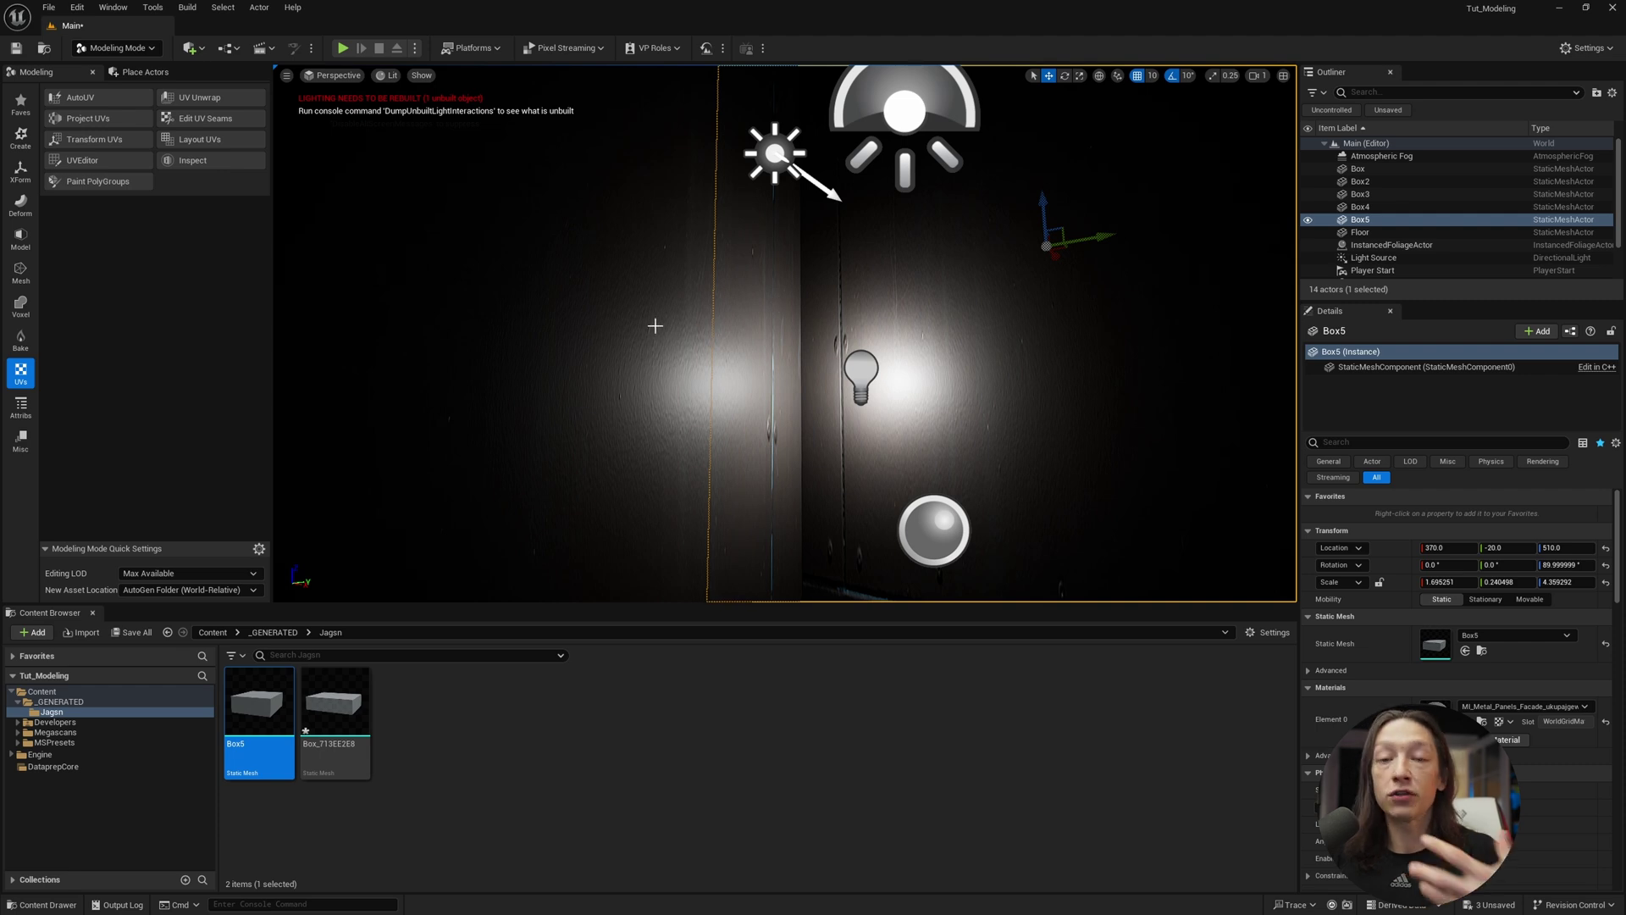
mouse_move(743, 349)
right_down()
mouse_move(813, 343)
mouse_move(775, 381)
mouse_move(754, 364)
mouse_move(839, 347)
mouse_move(796, 301)
right_up()
key(s)
key(w)
click(82, 99)
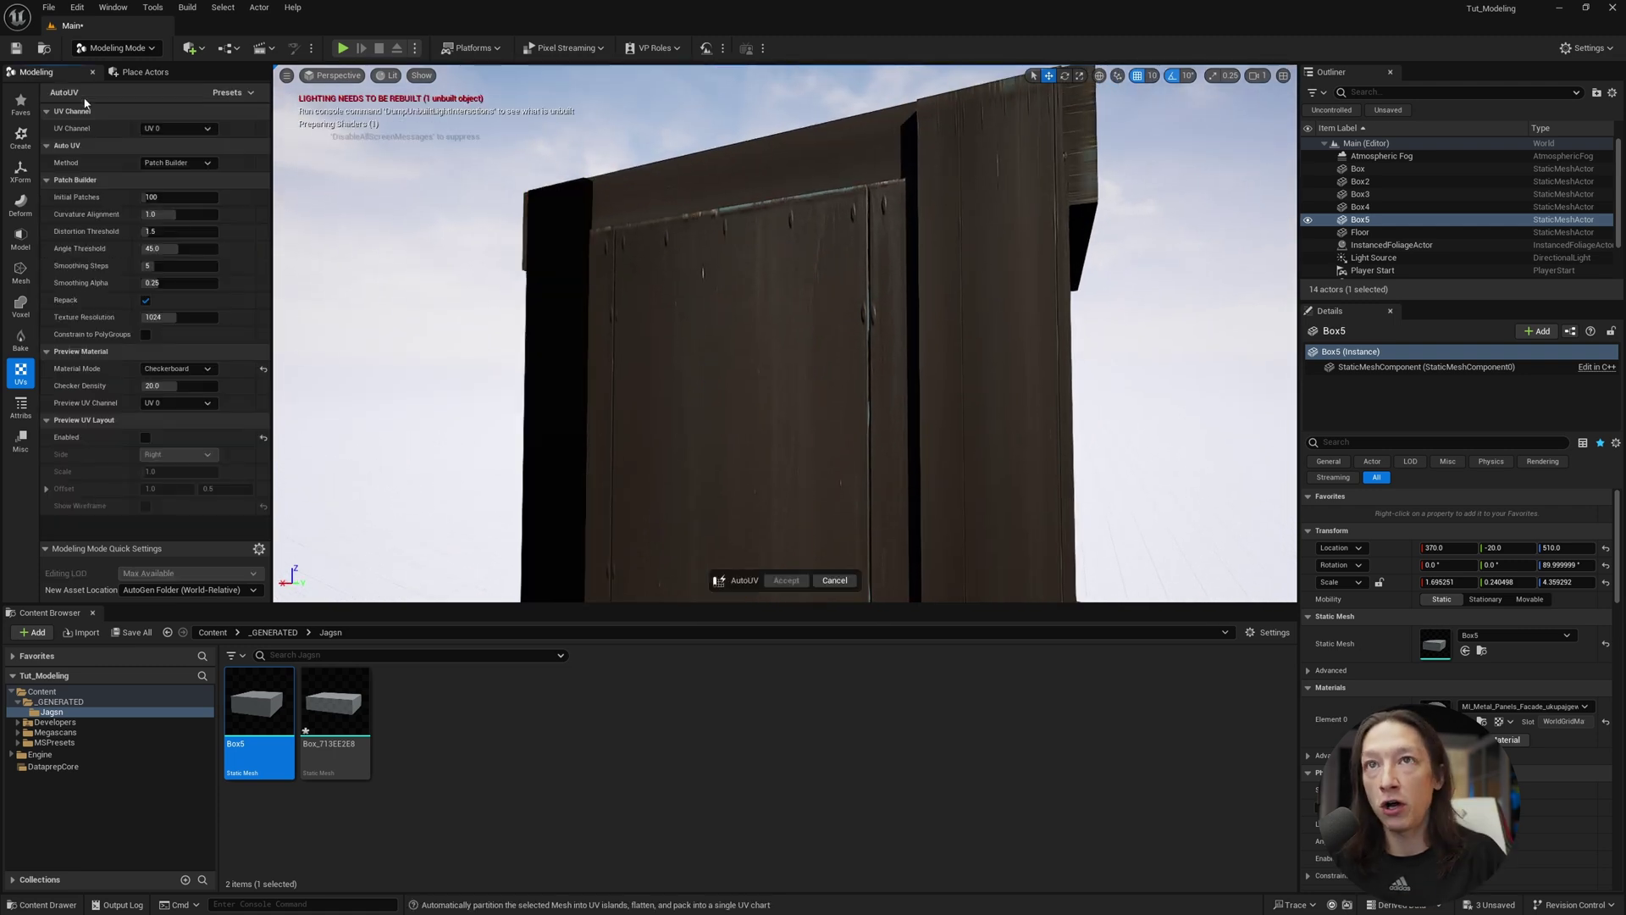
right_drag(546, 312, 546, 312)
right_drag(425, 254, 424, 254)
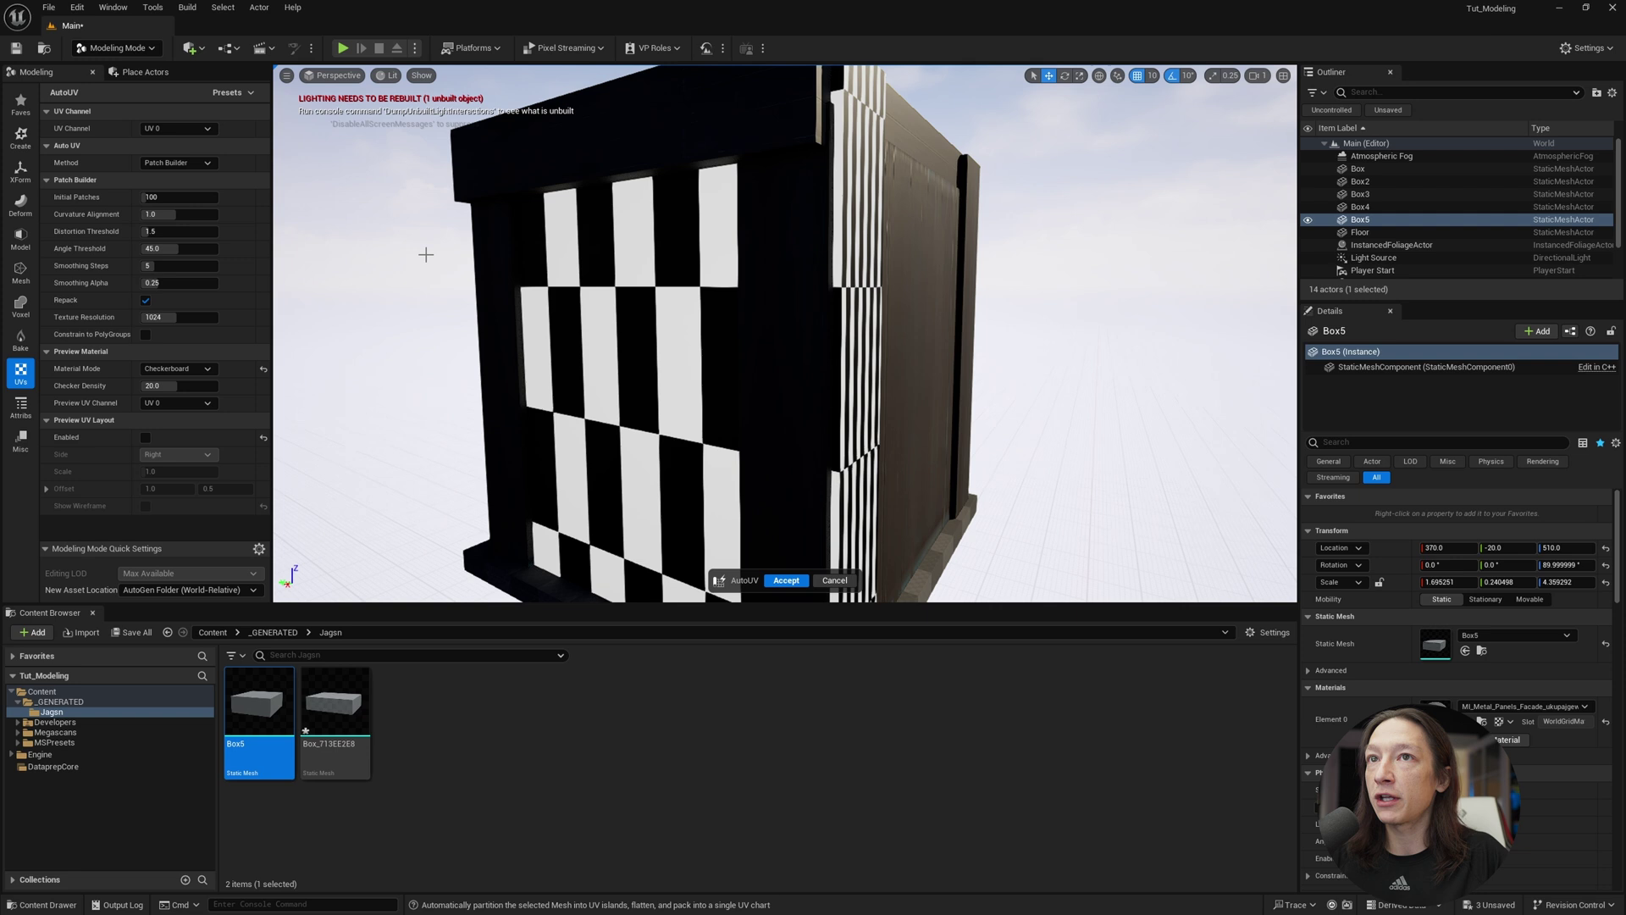
Try the UVAtlas method for AutoUV, and set the method to XAtlas
click(178, 163)
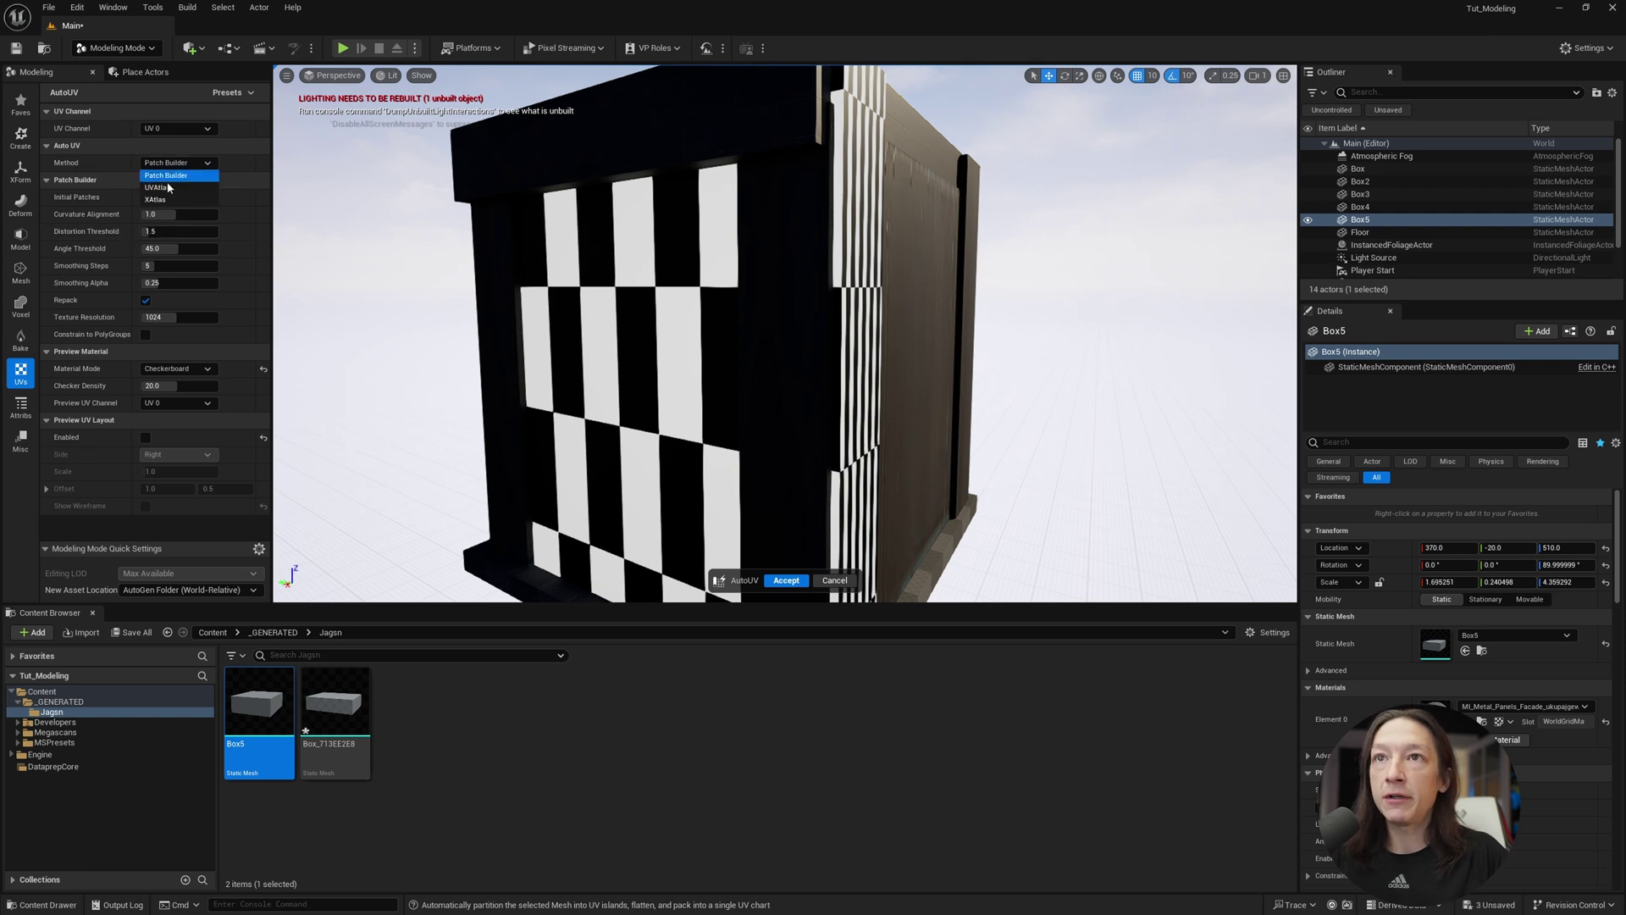
click(169, 187)
click(174, 163)
click(157, 199)
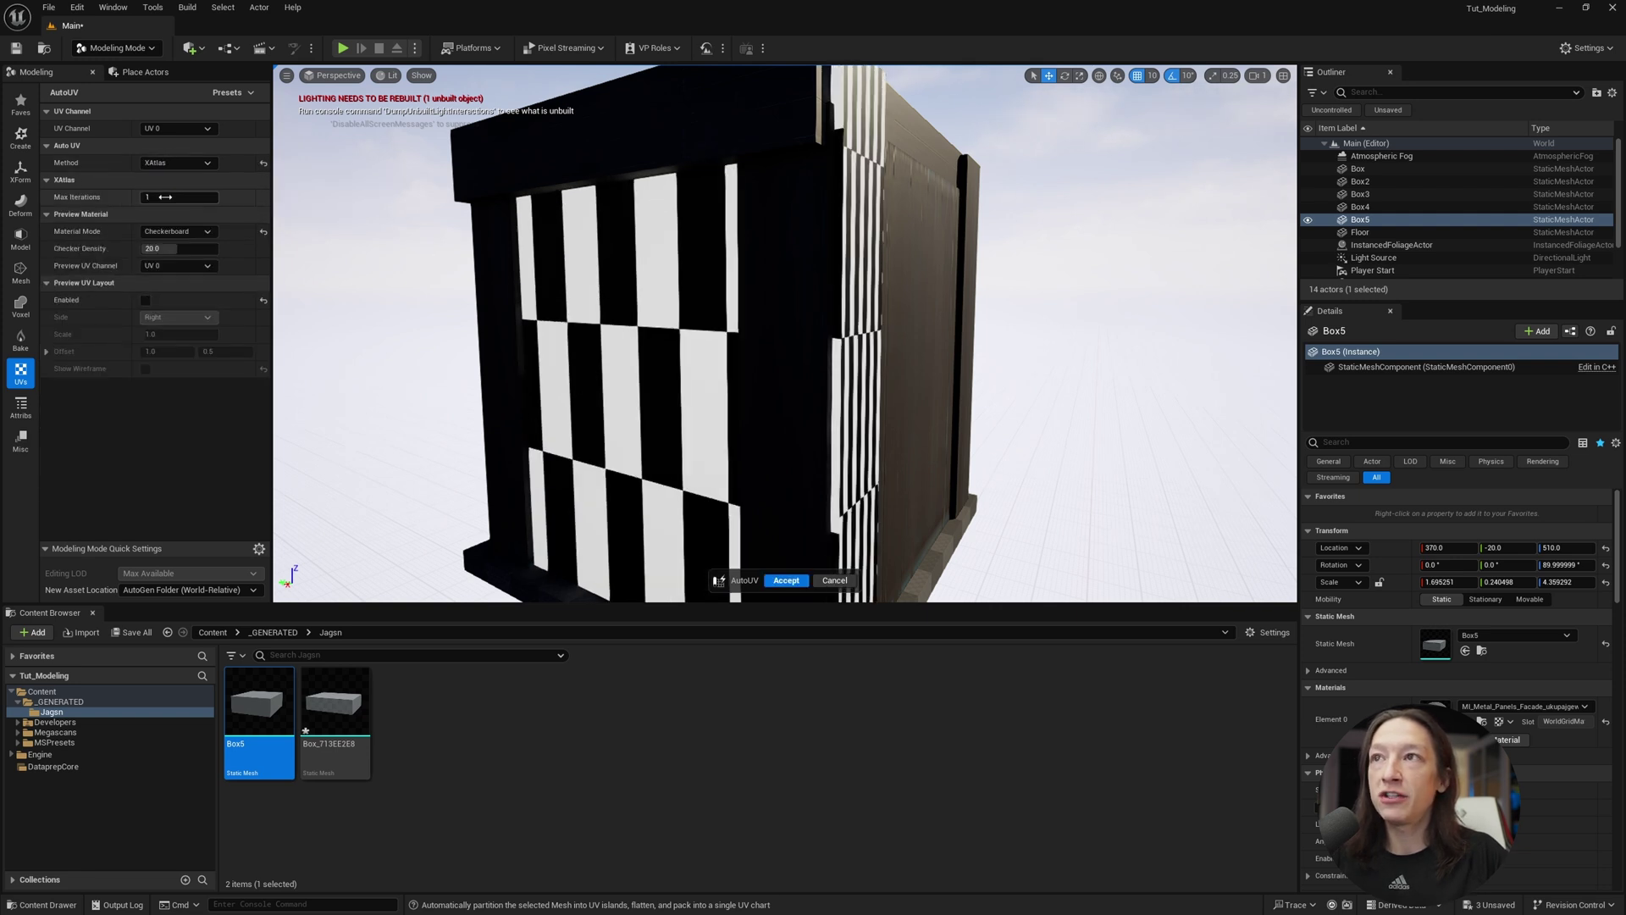
Switch the AutoUV method to Patch Builder and leave the tool without applying it
click(173, 162)
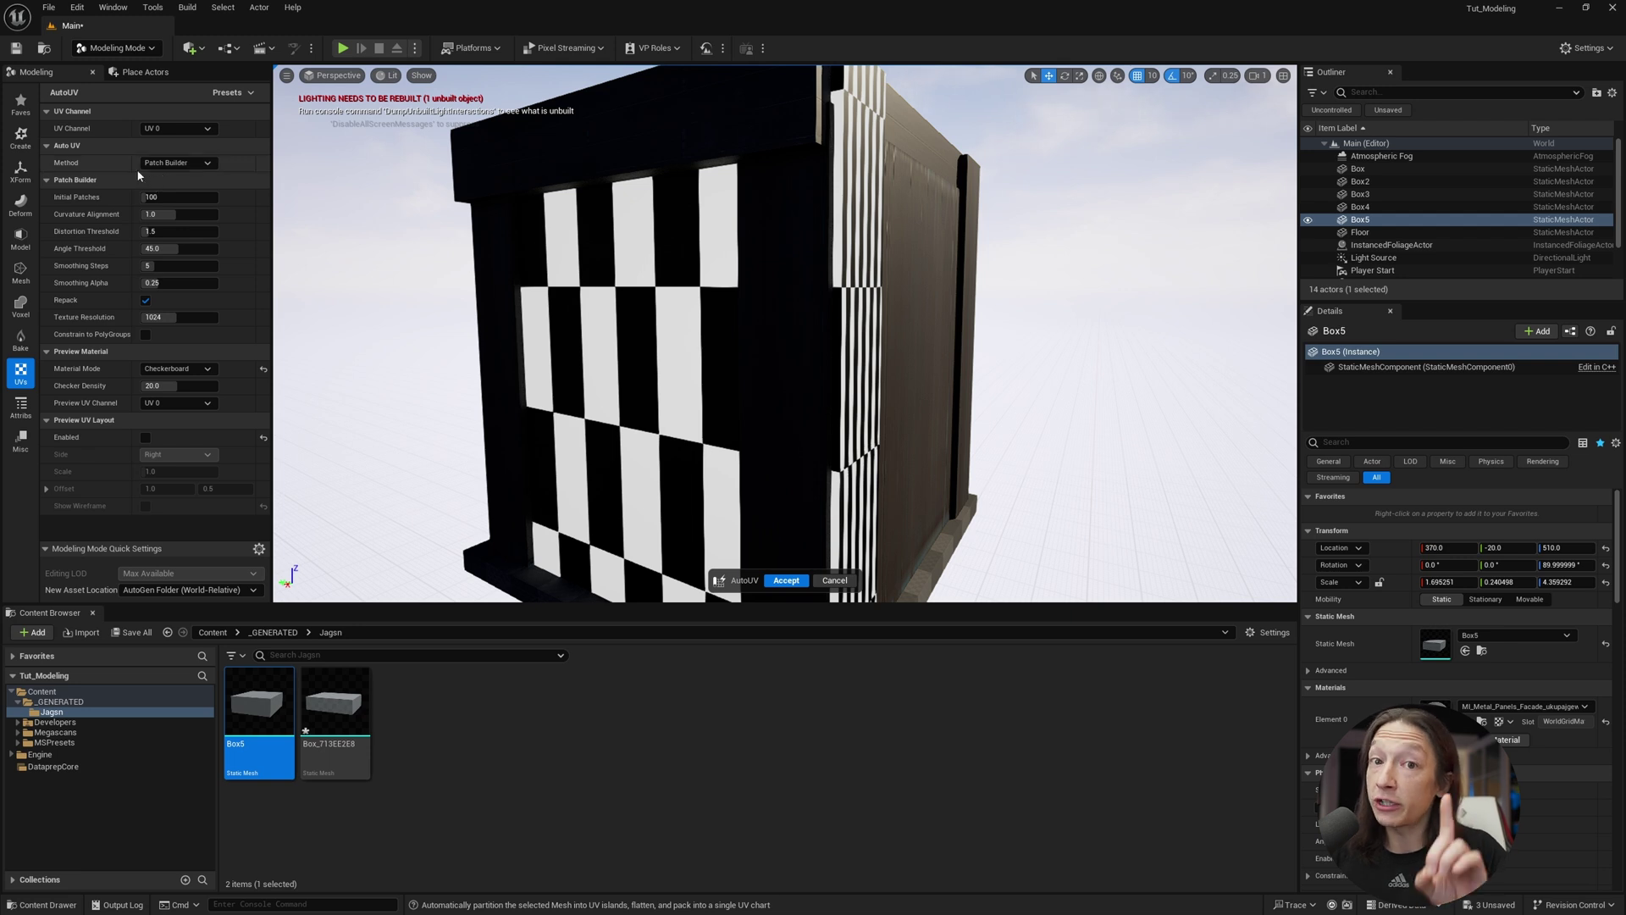
click(834, 581)
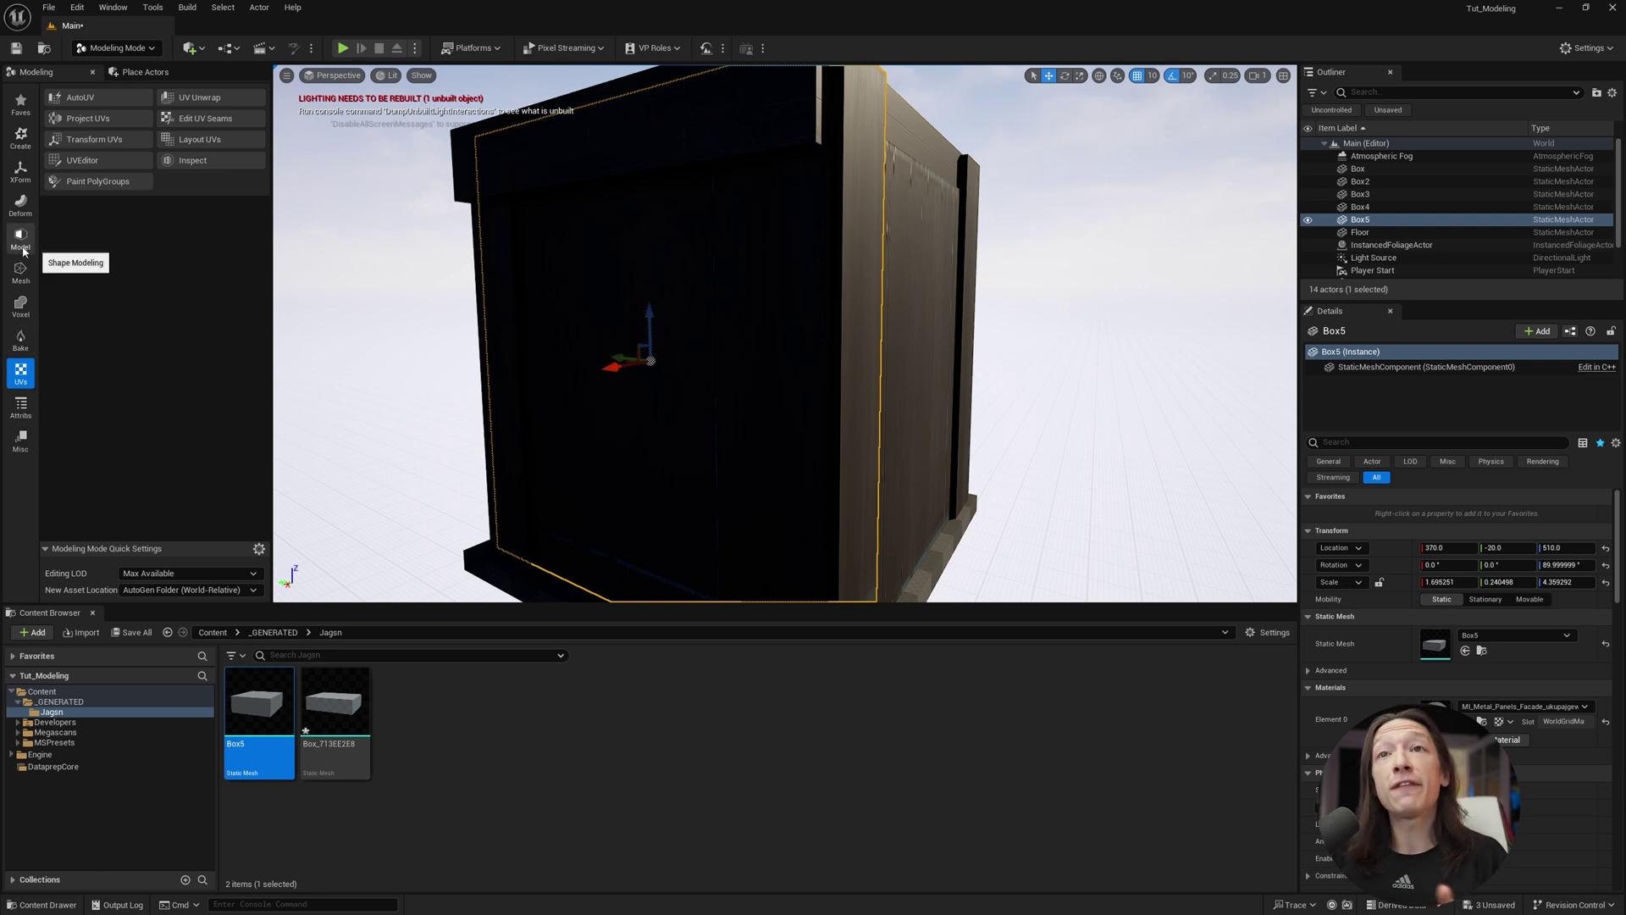
Try to bake the rotation and full scale of the Box5 wall alone into its mesh, and inspect the room
click(21, 168)
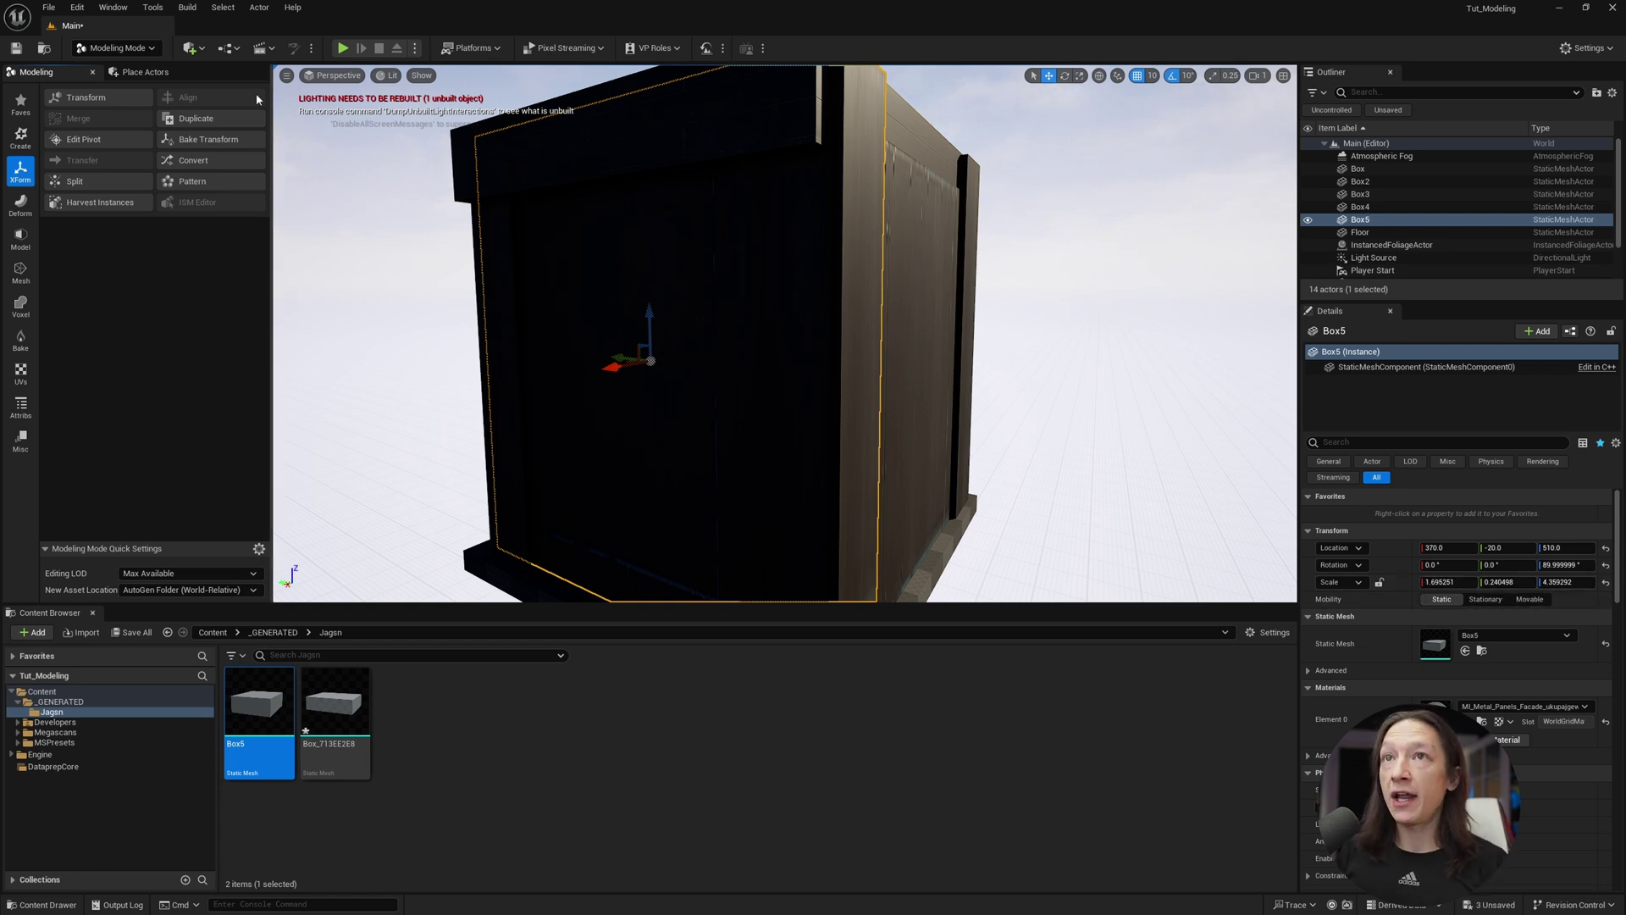
click(188, 141)
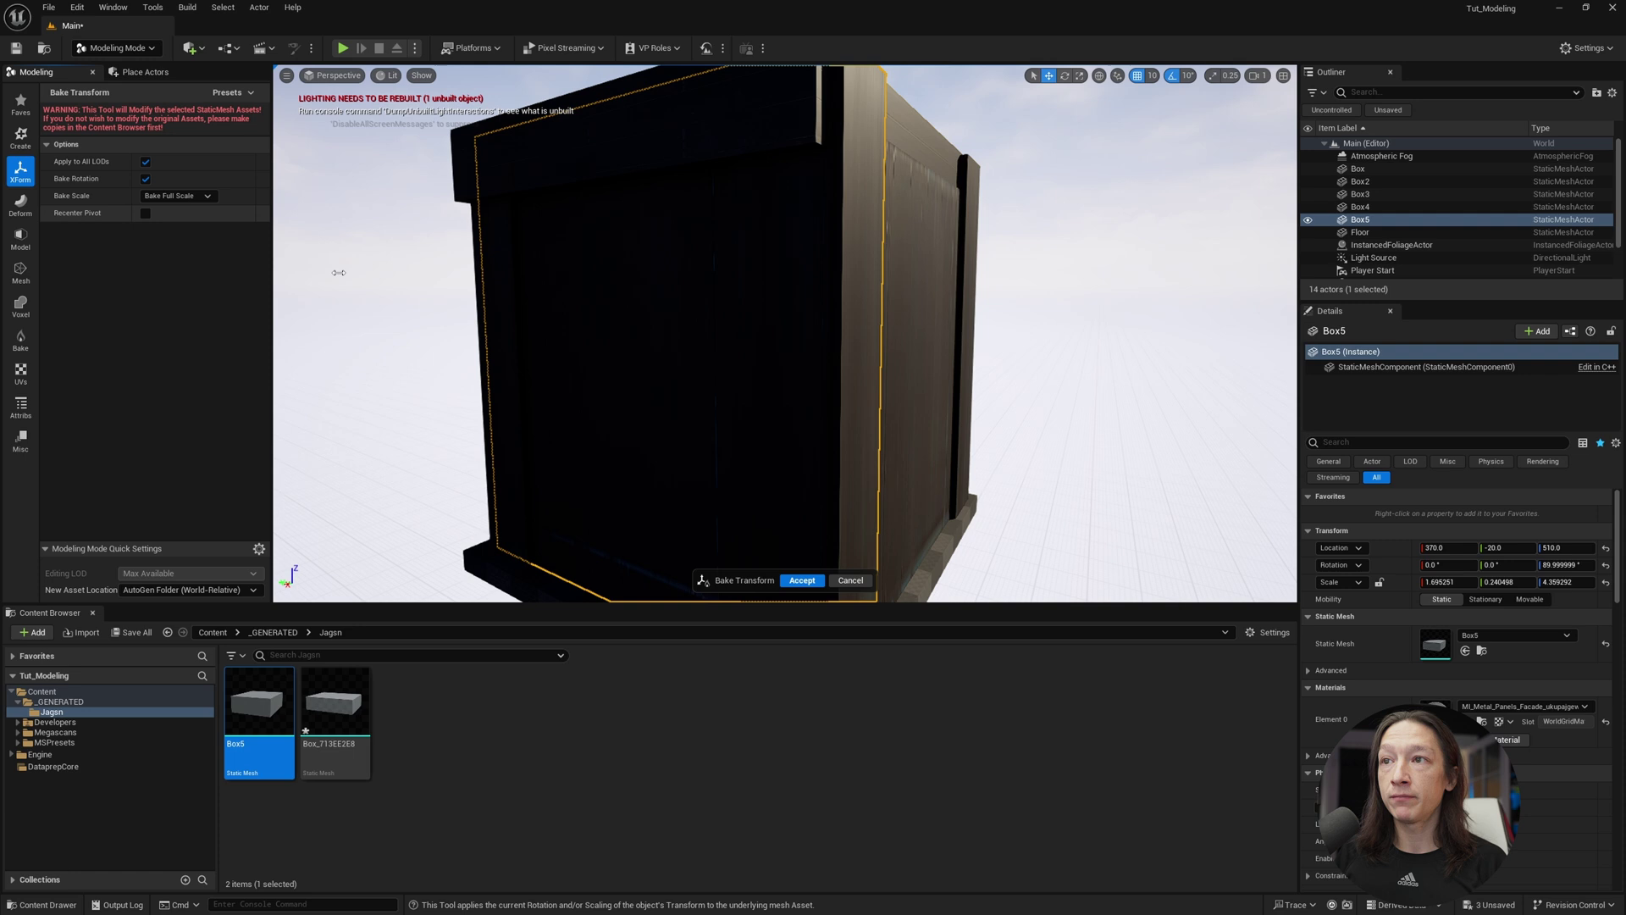
click(802, 580)
mouse_move(767, 406)
right_down()
mouse_move(542, 394)
mouse_move(805, 402)
mouse_move(752, 396)
right_up()
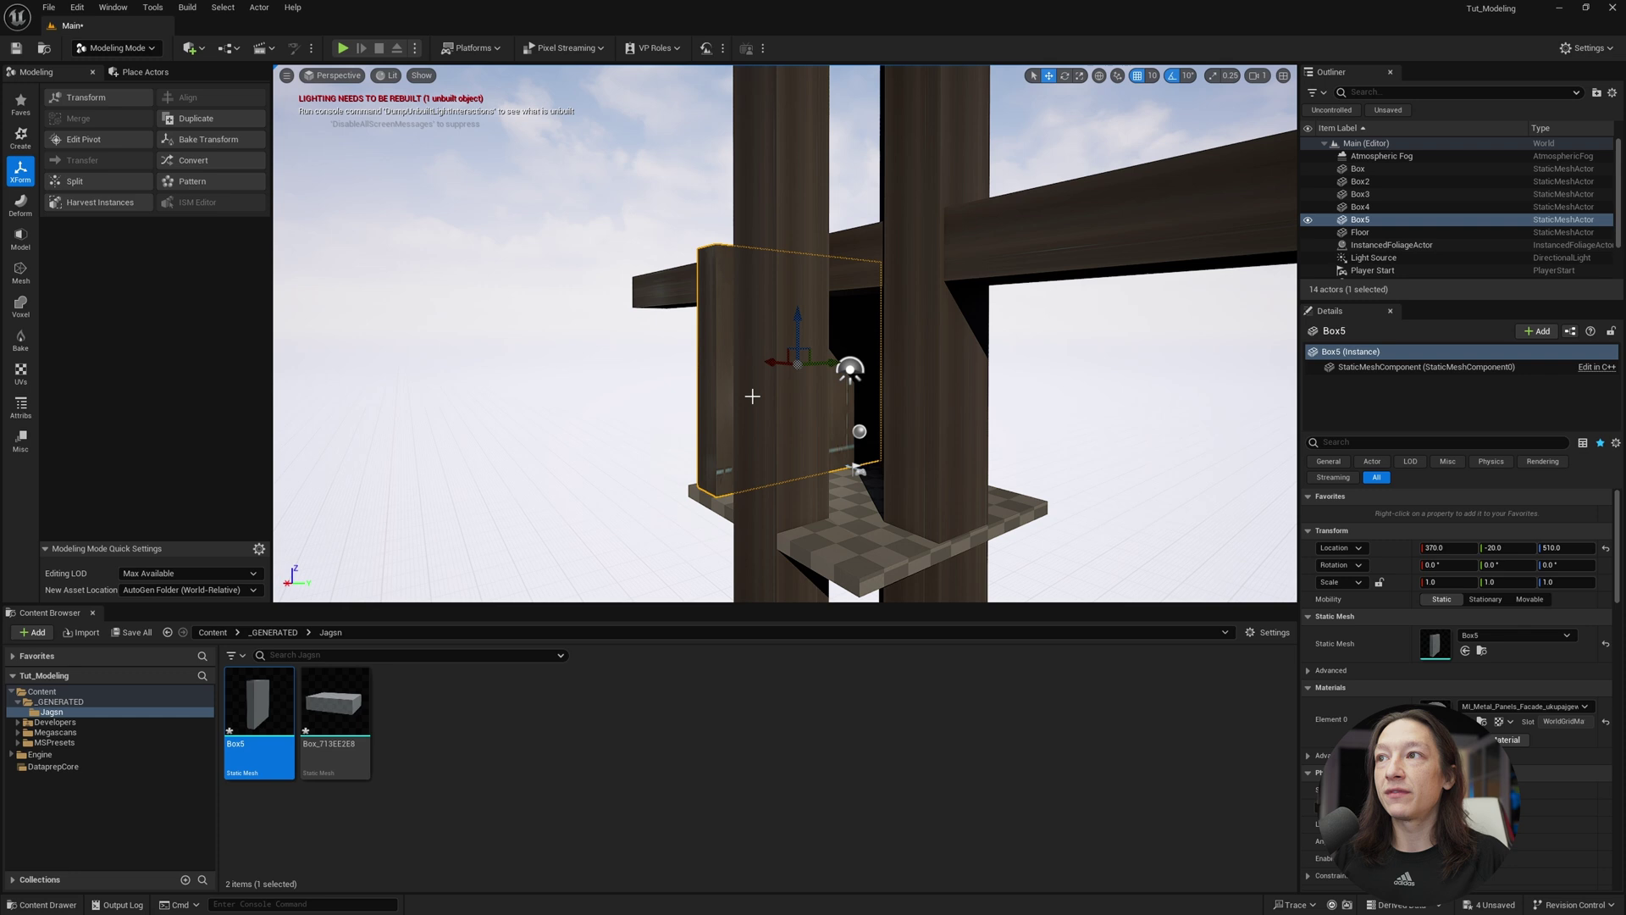
click(779, 351)
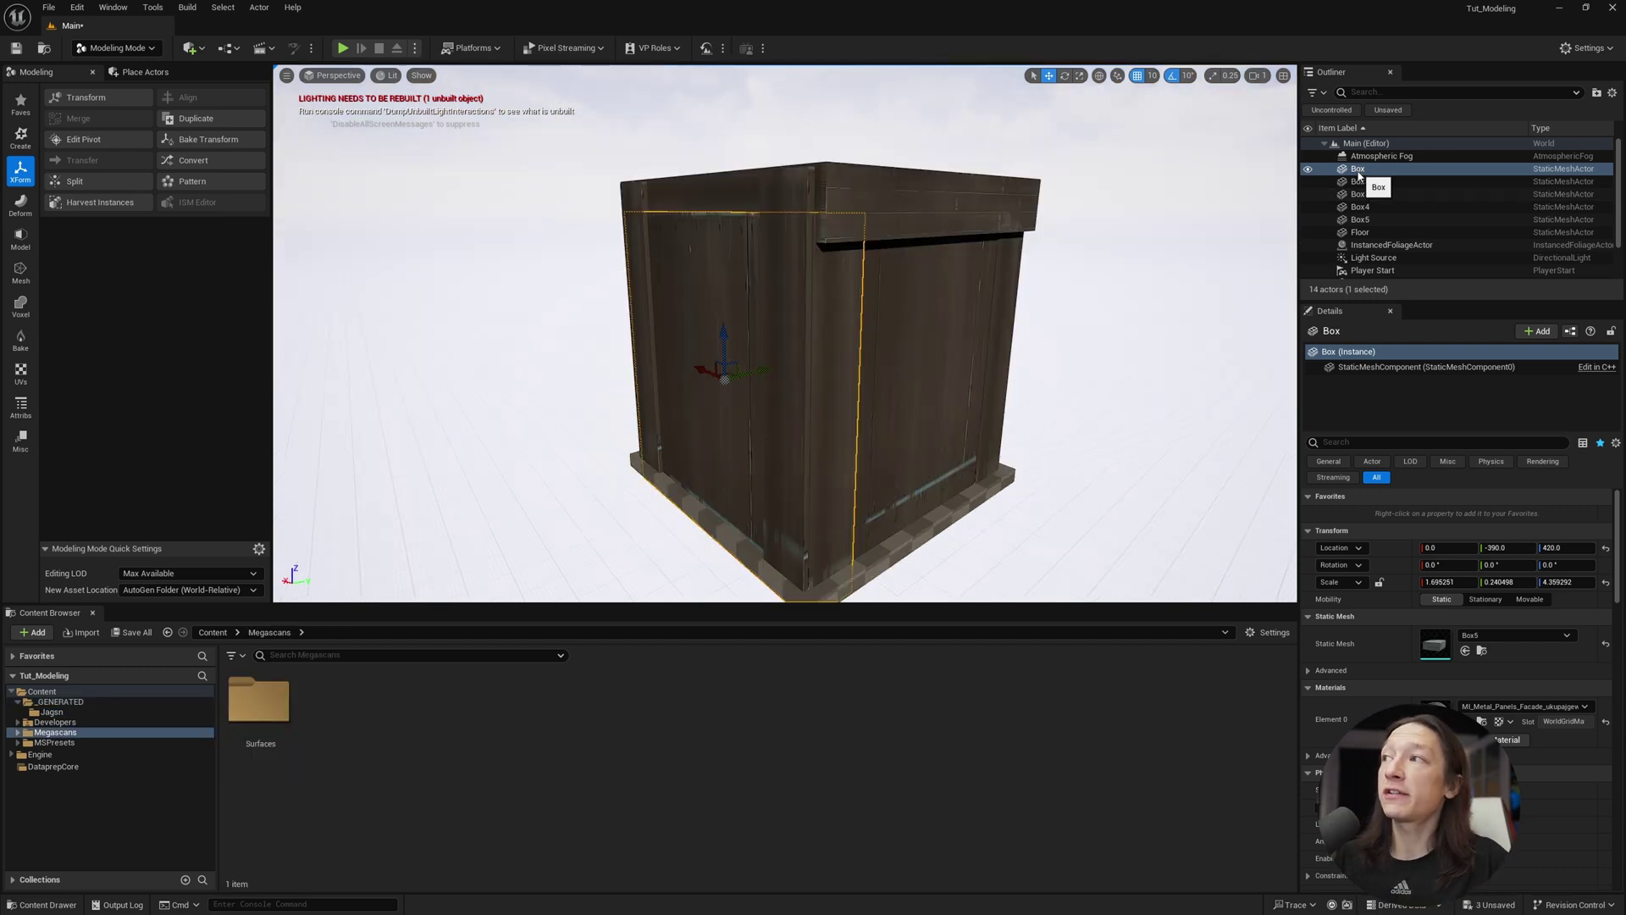
Bake the full scale of all five pieces, Box through Box5, into their shared mesh with rotation baking off
shift+click(1360, 220)
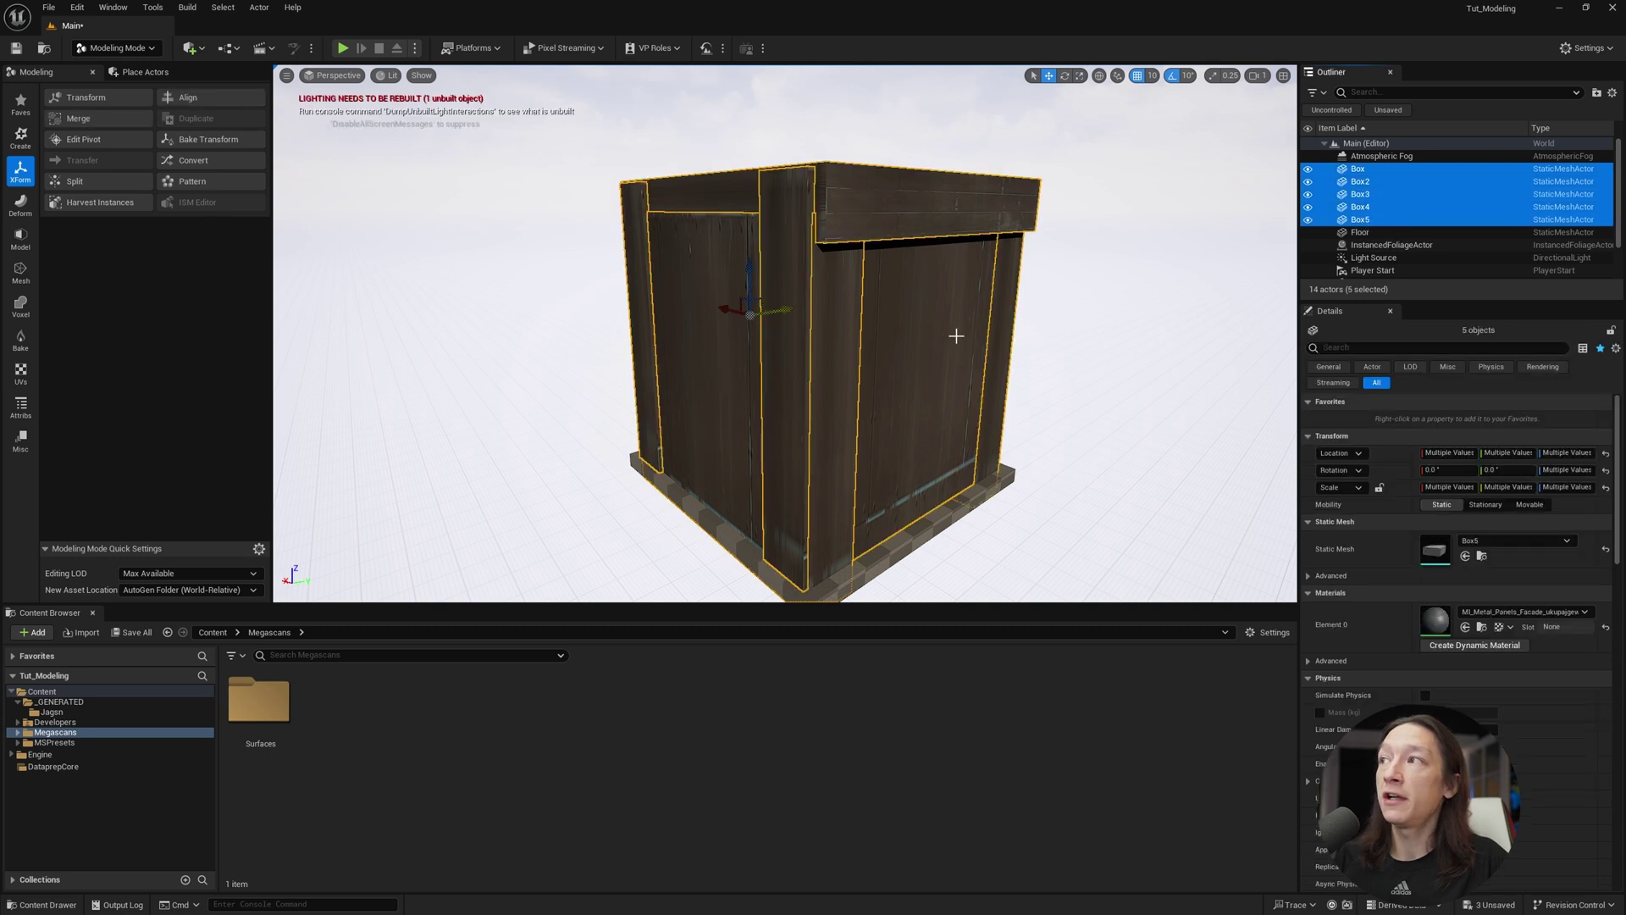
click(203, 139)
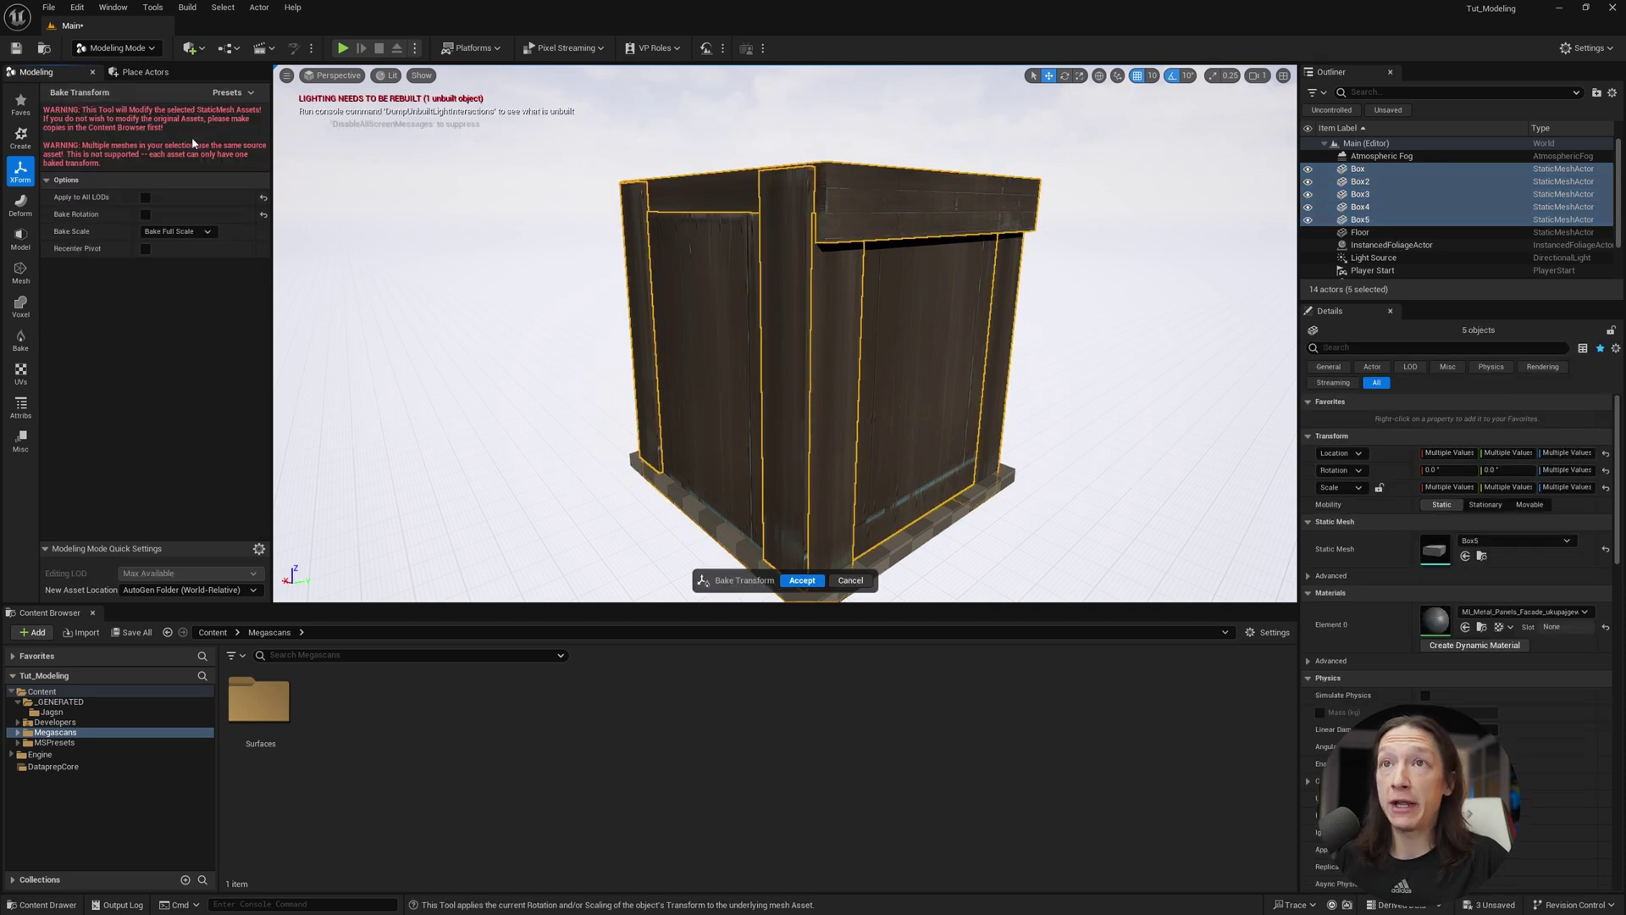
click(801, 580)
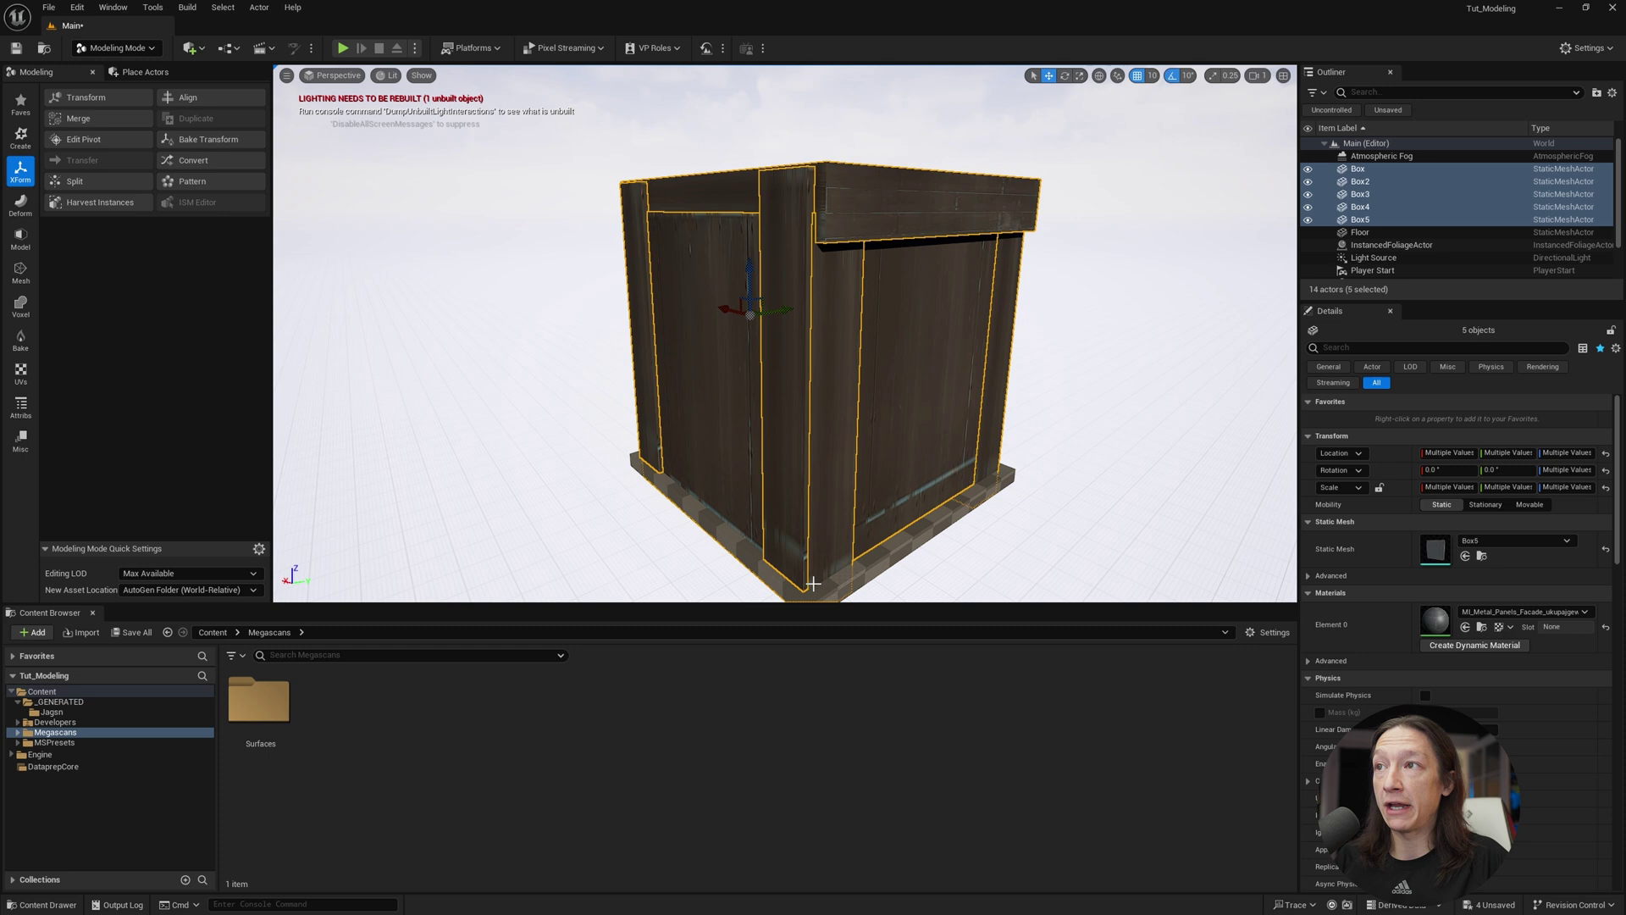
Check the transform scale values of Box, Box2 and Box4 and look over the room from outside
click(711, 344)
key(f)
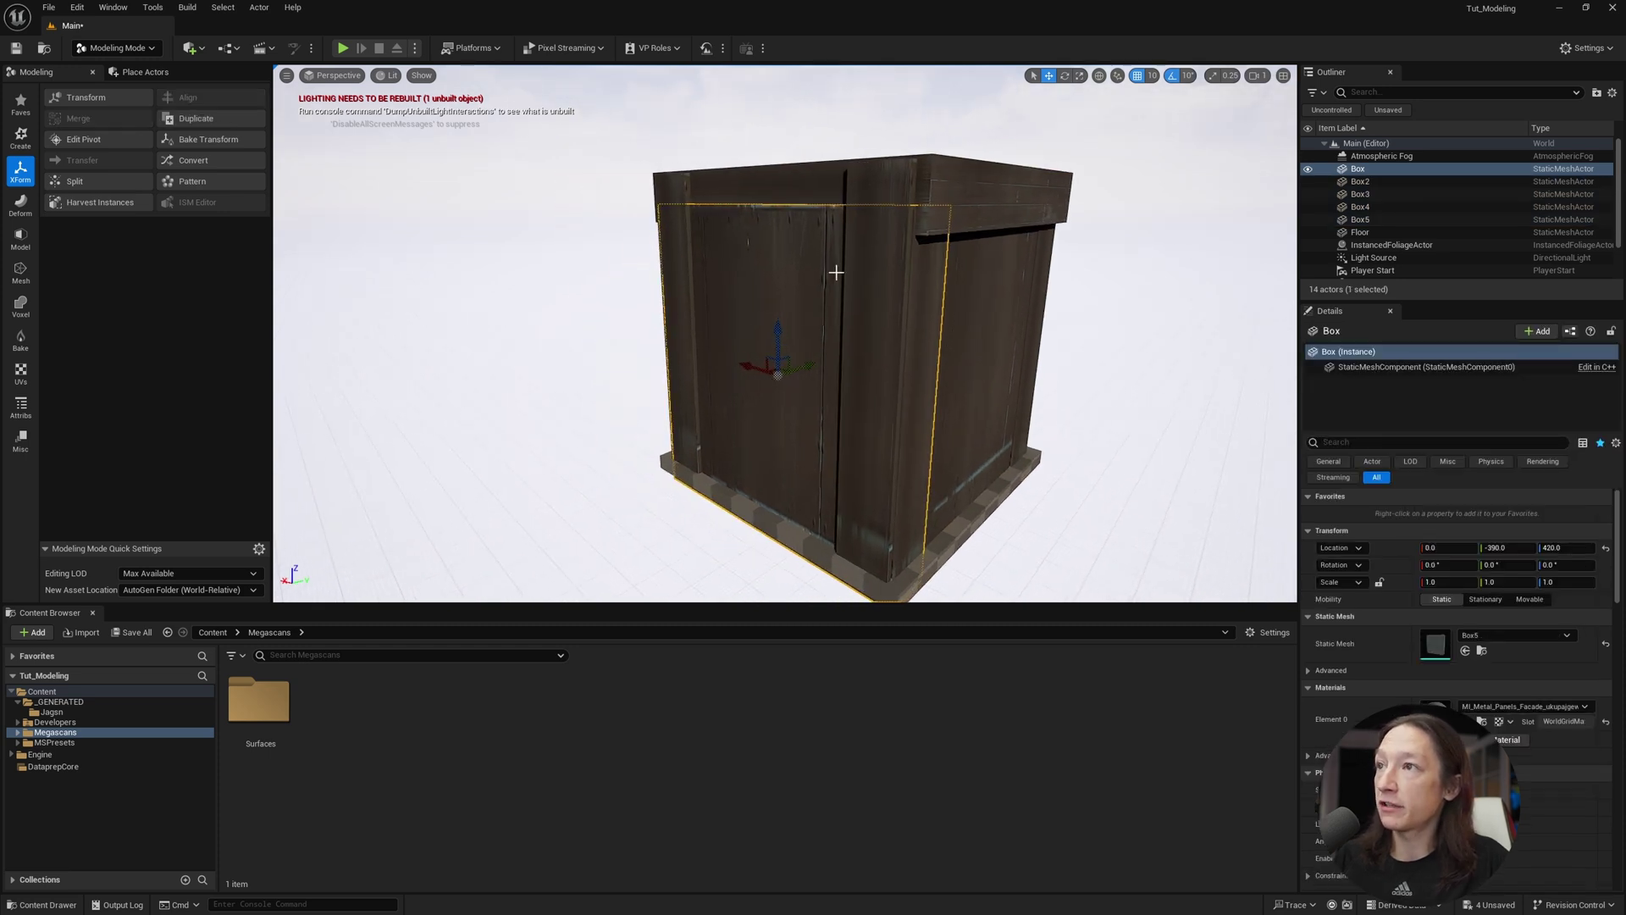
mouse_move(802, 365)
mouse_down()
mouse_move(764, 381)
mouse_move(802, 379)
mouse_up()
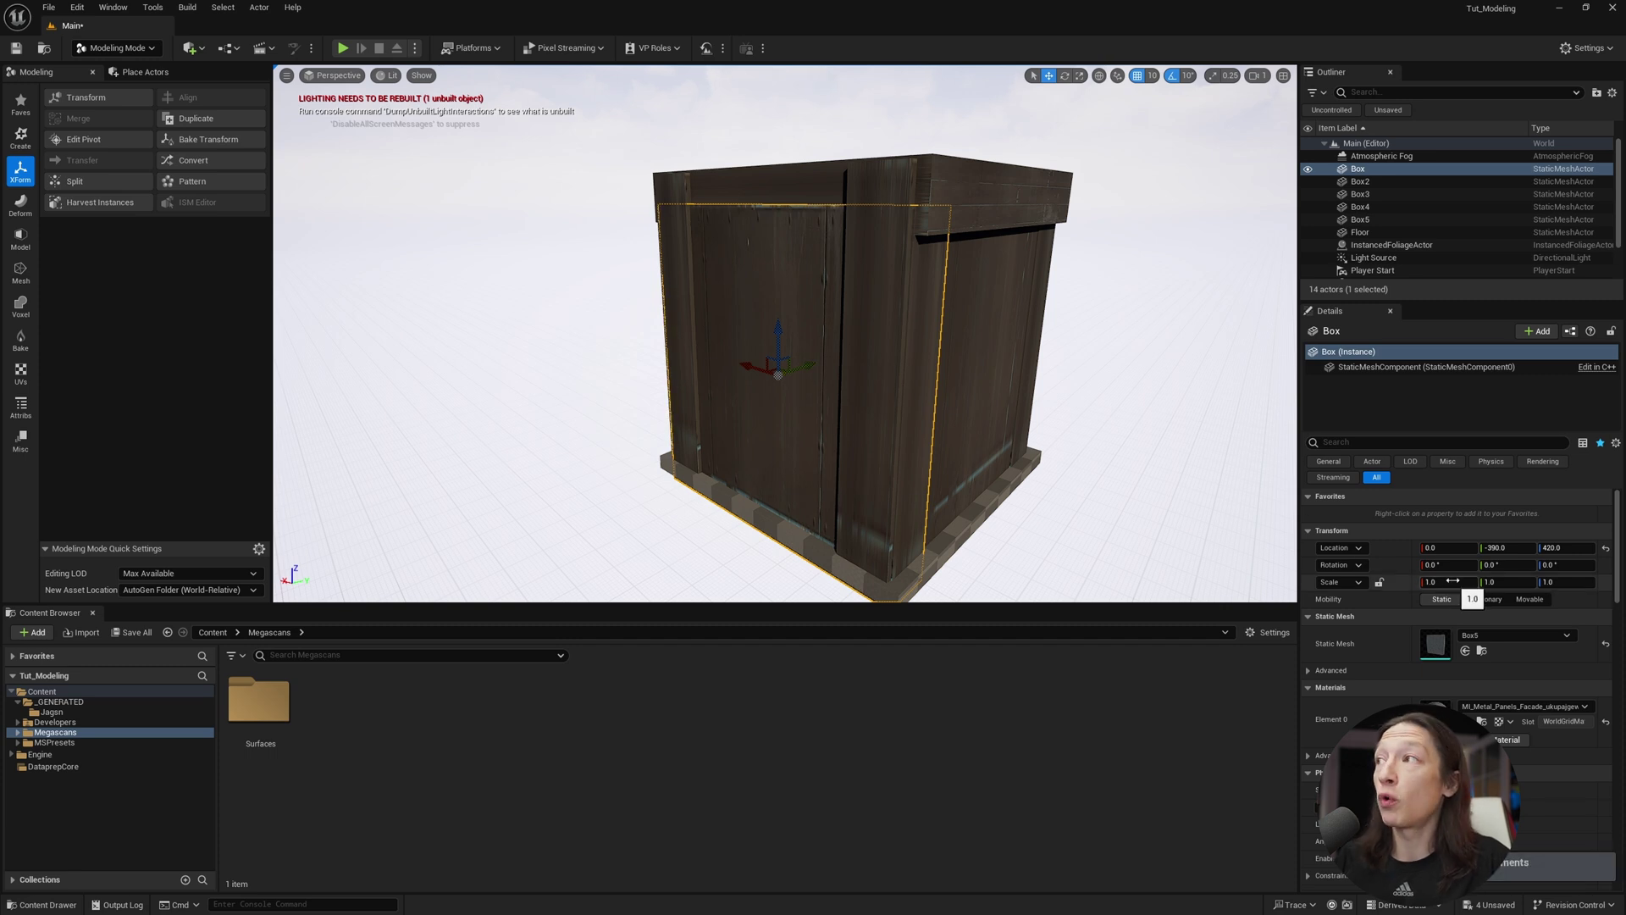
click(1362, 181)
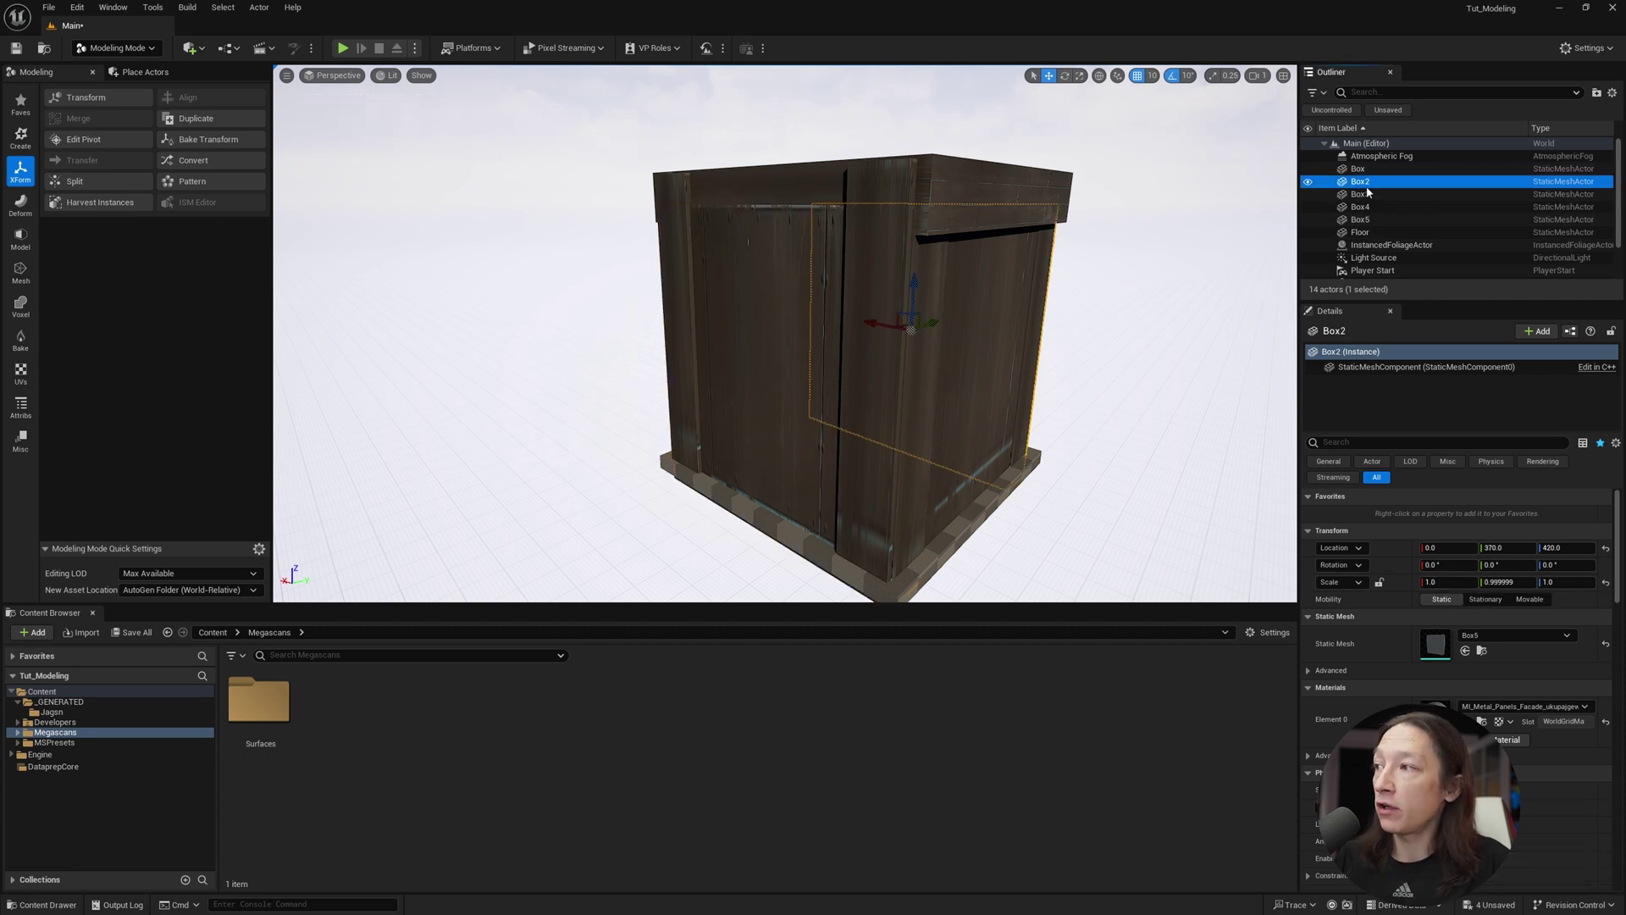
click(1360, 207)
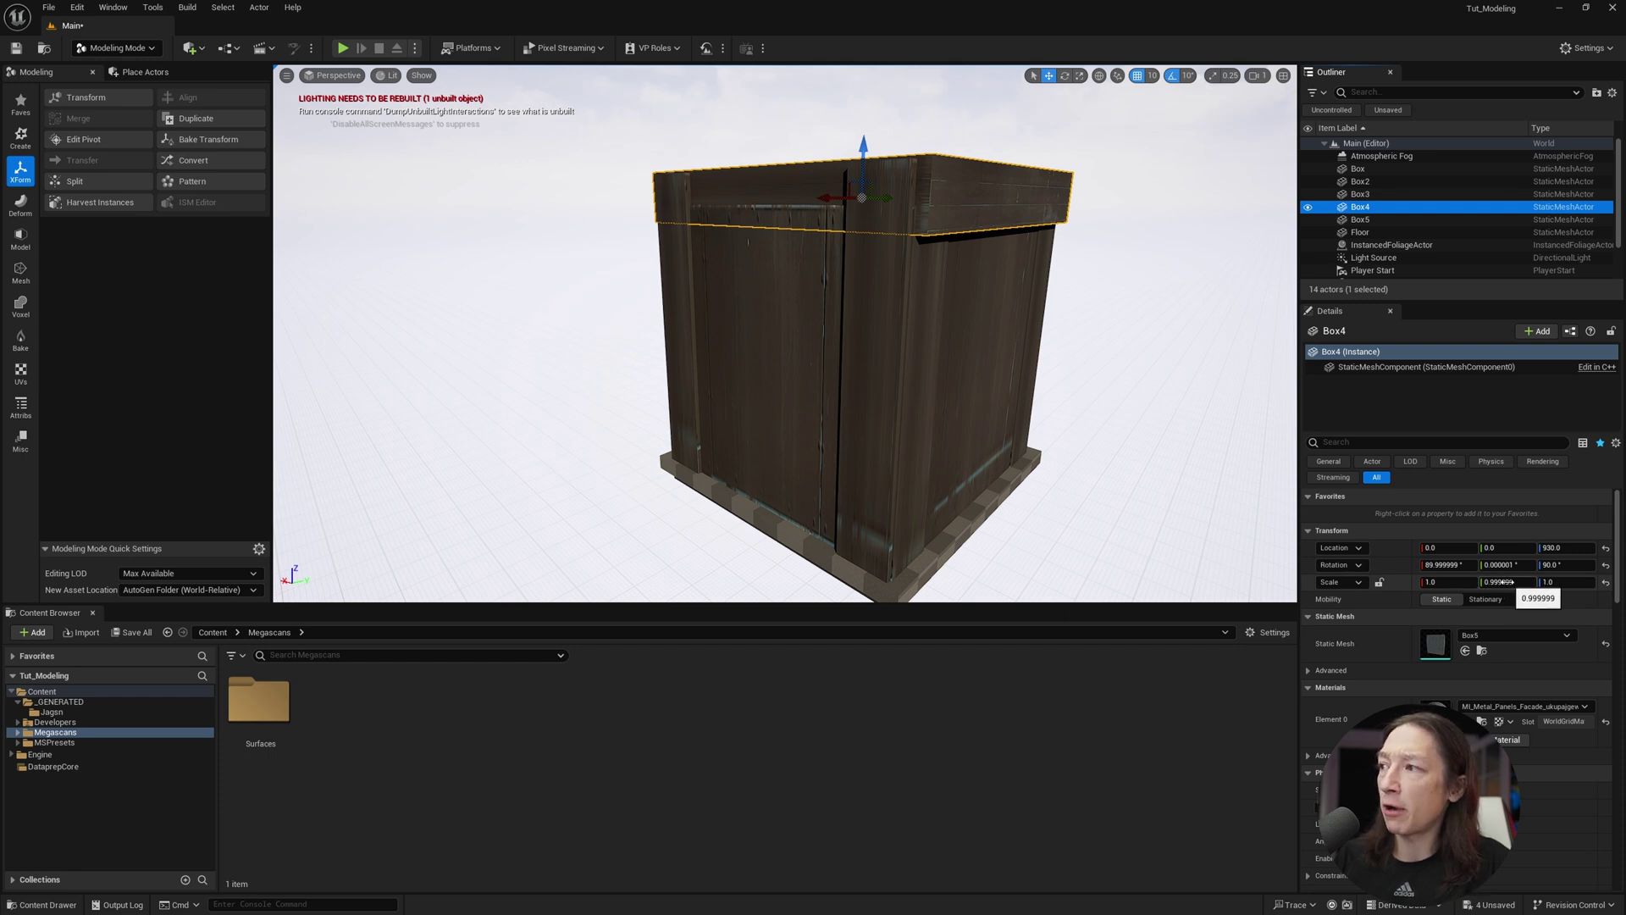
right_drag(1101, 475, 1016, 509)
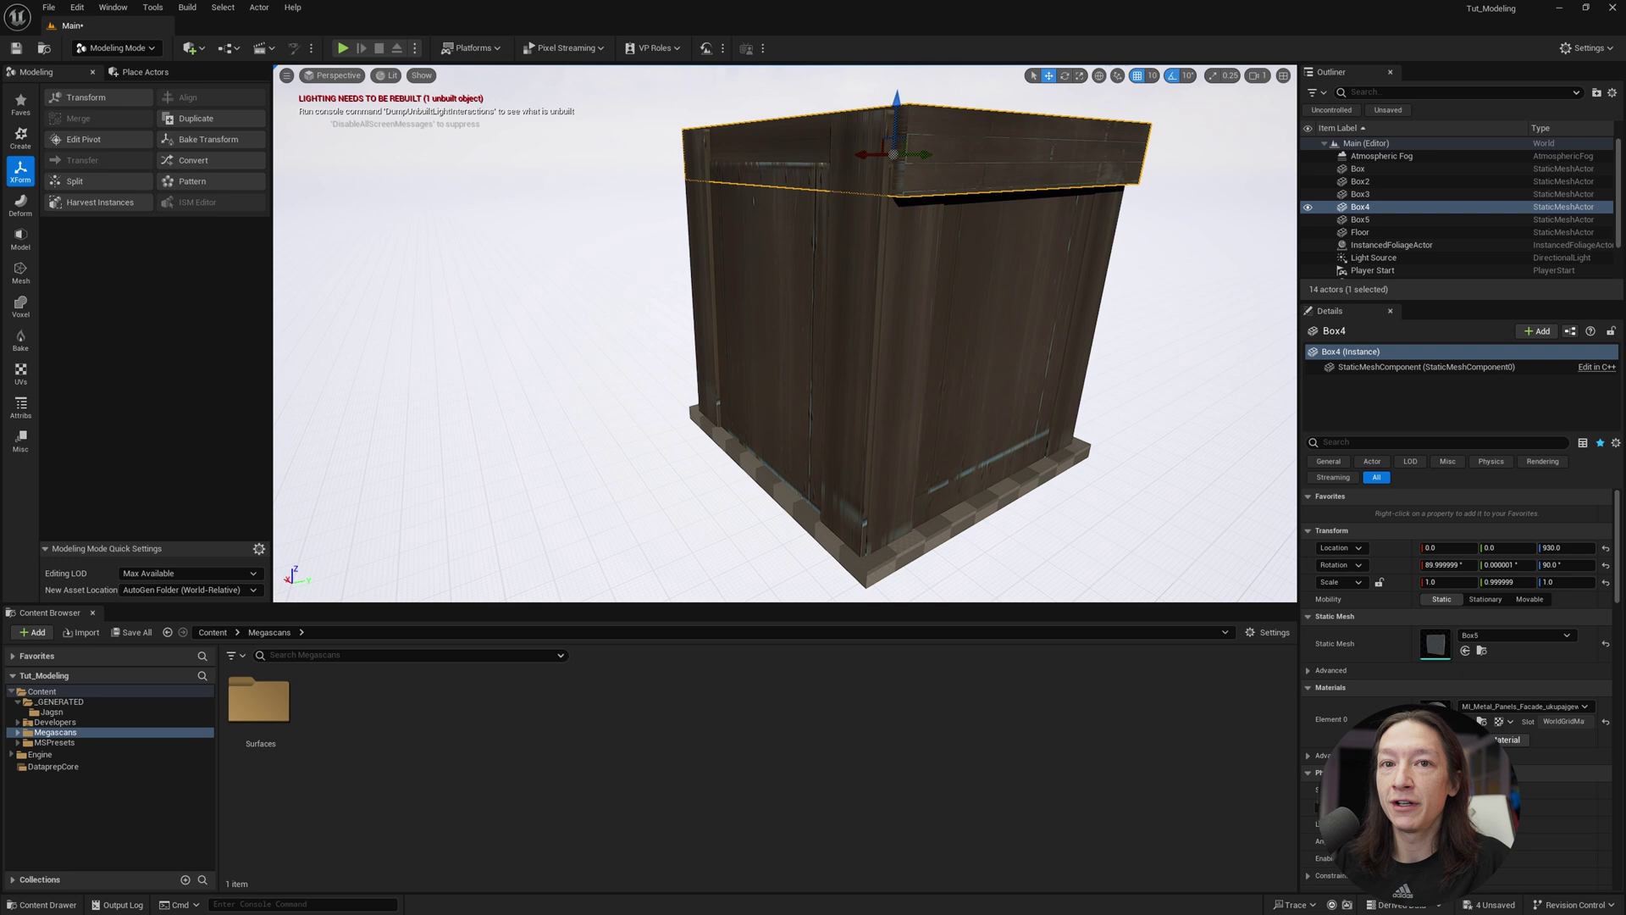
right_drag(898, 364, 798, 292)
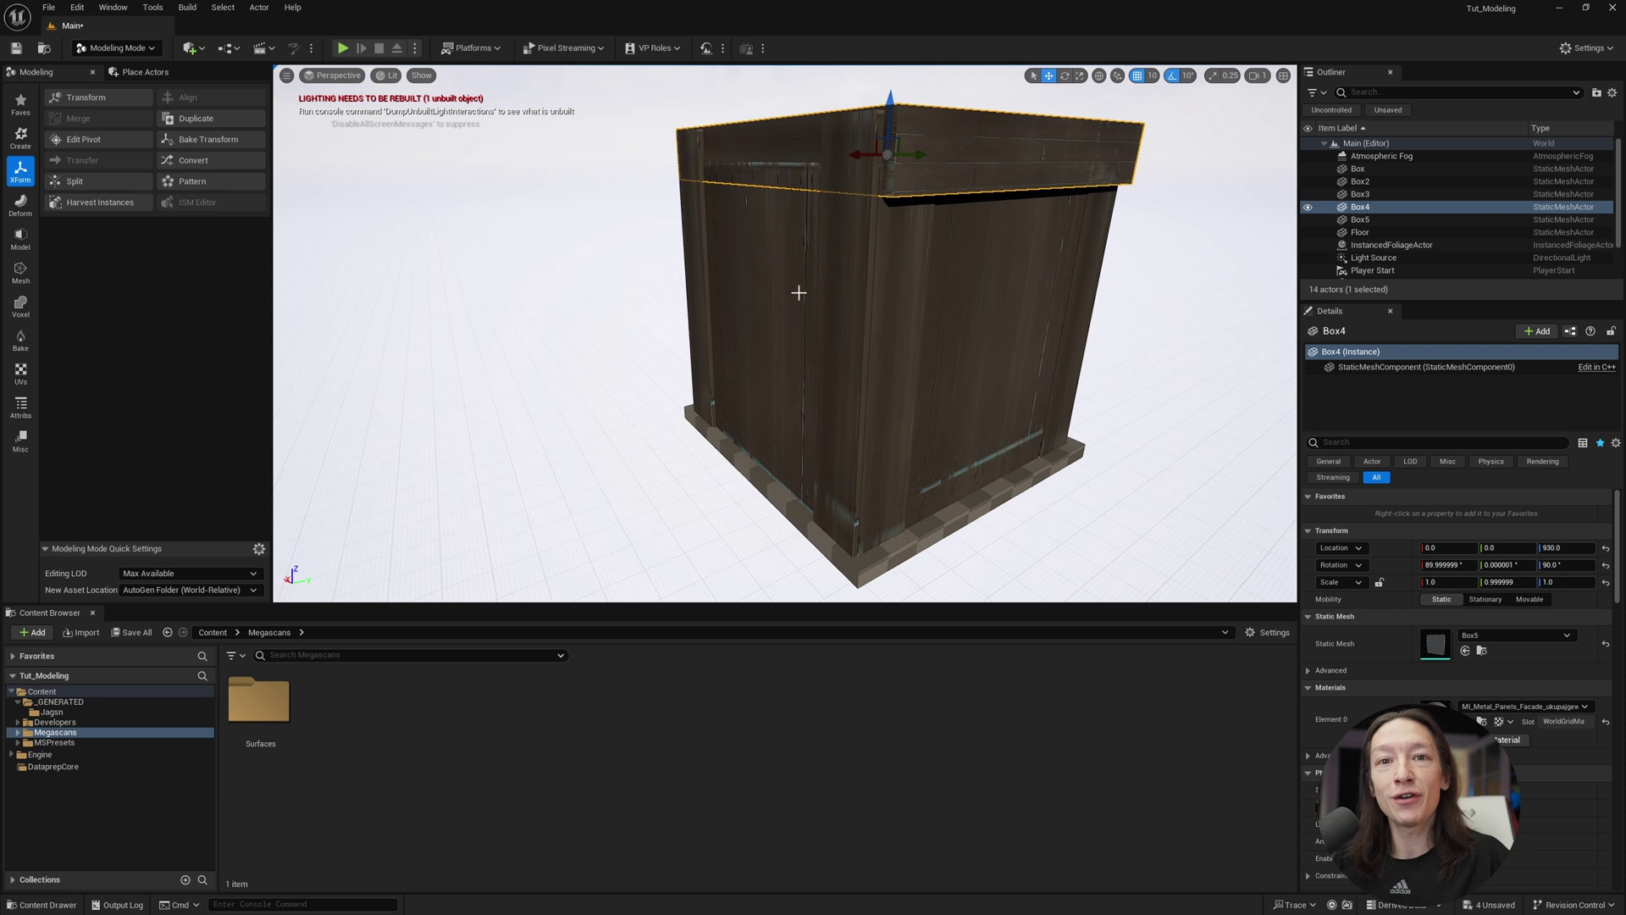
Regenerate the UVs of the Box wall with AutoUV, using the Patch Builder method
click(1378, 170)
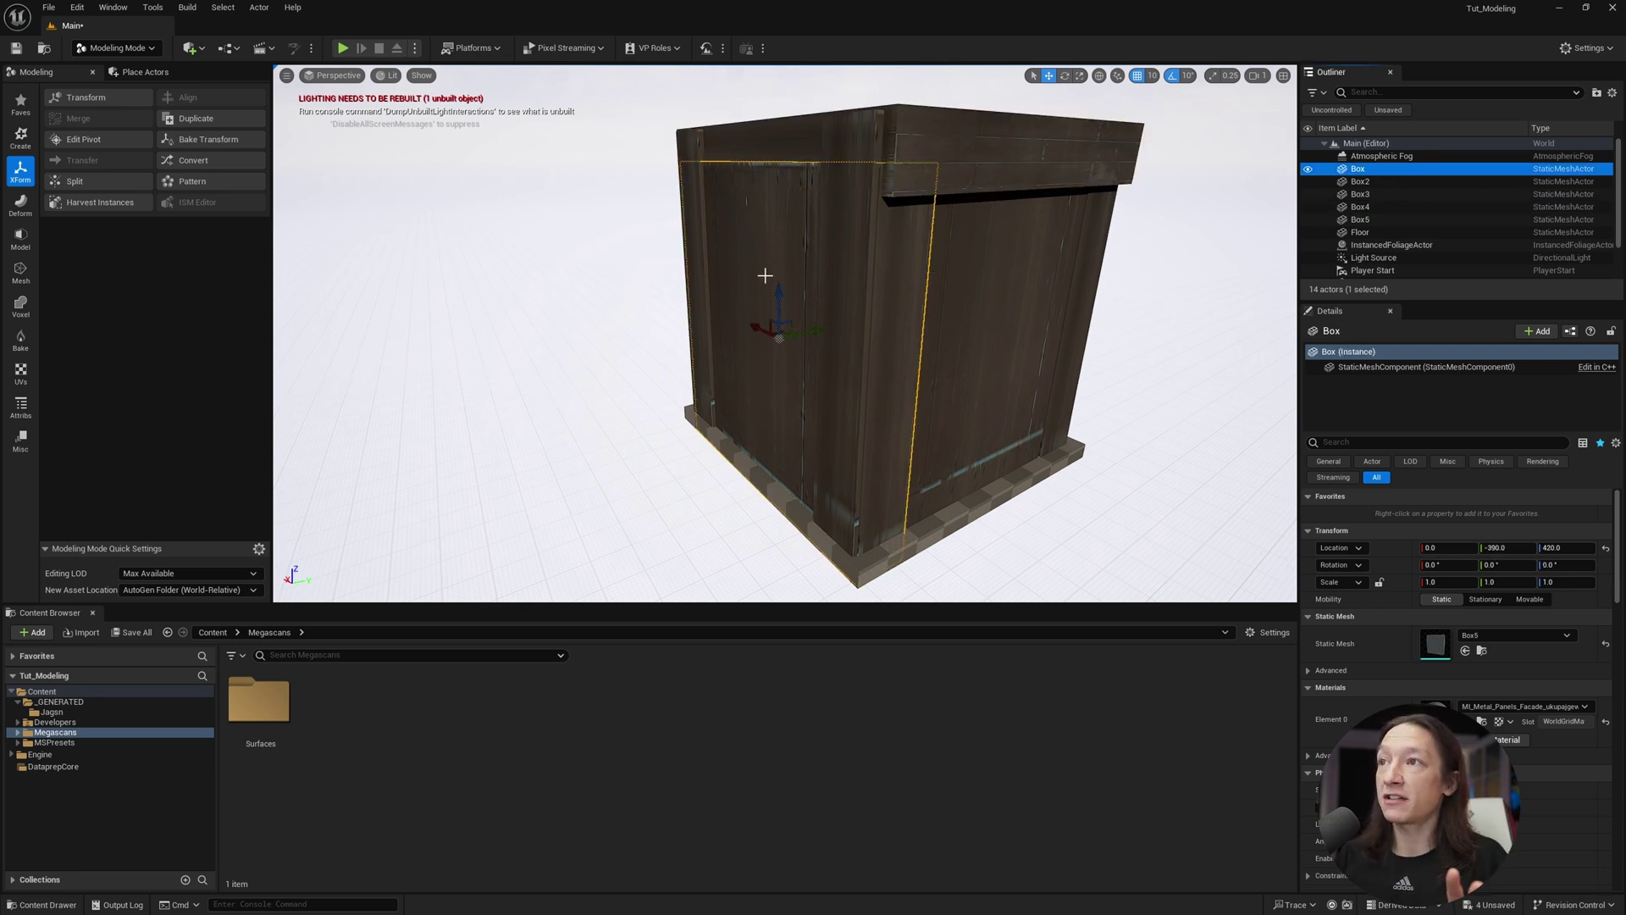
click(21, 372)
click(85, 103)
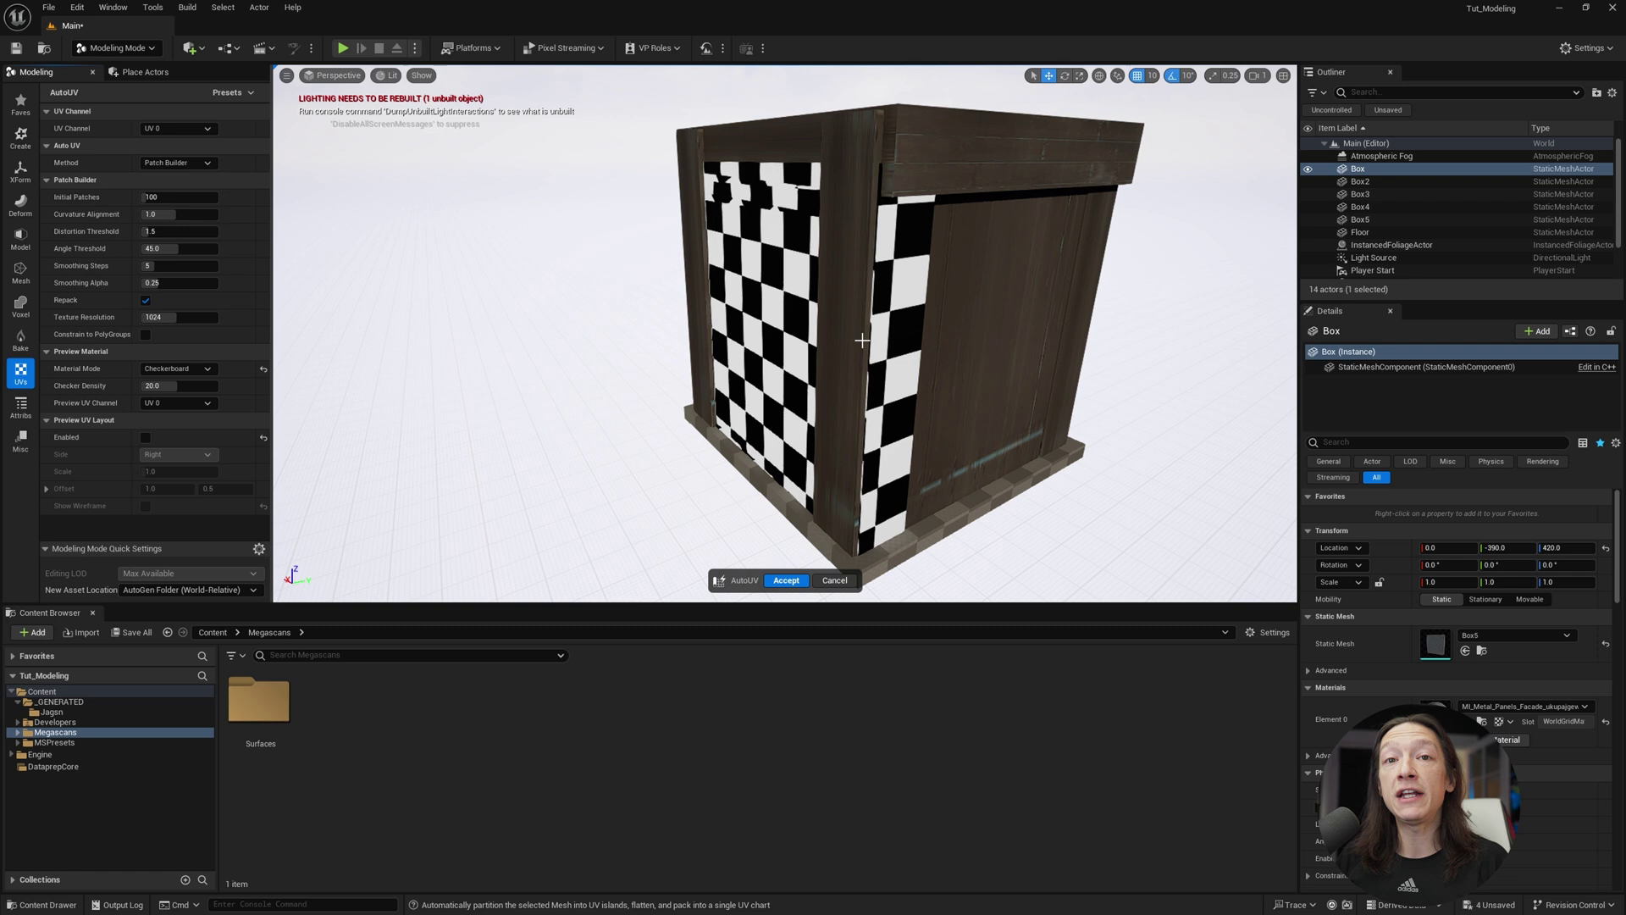
click(784, 580)
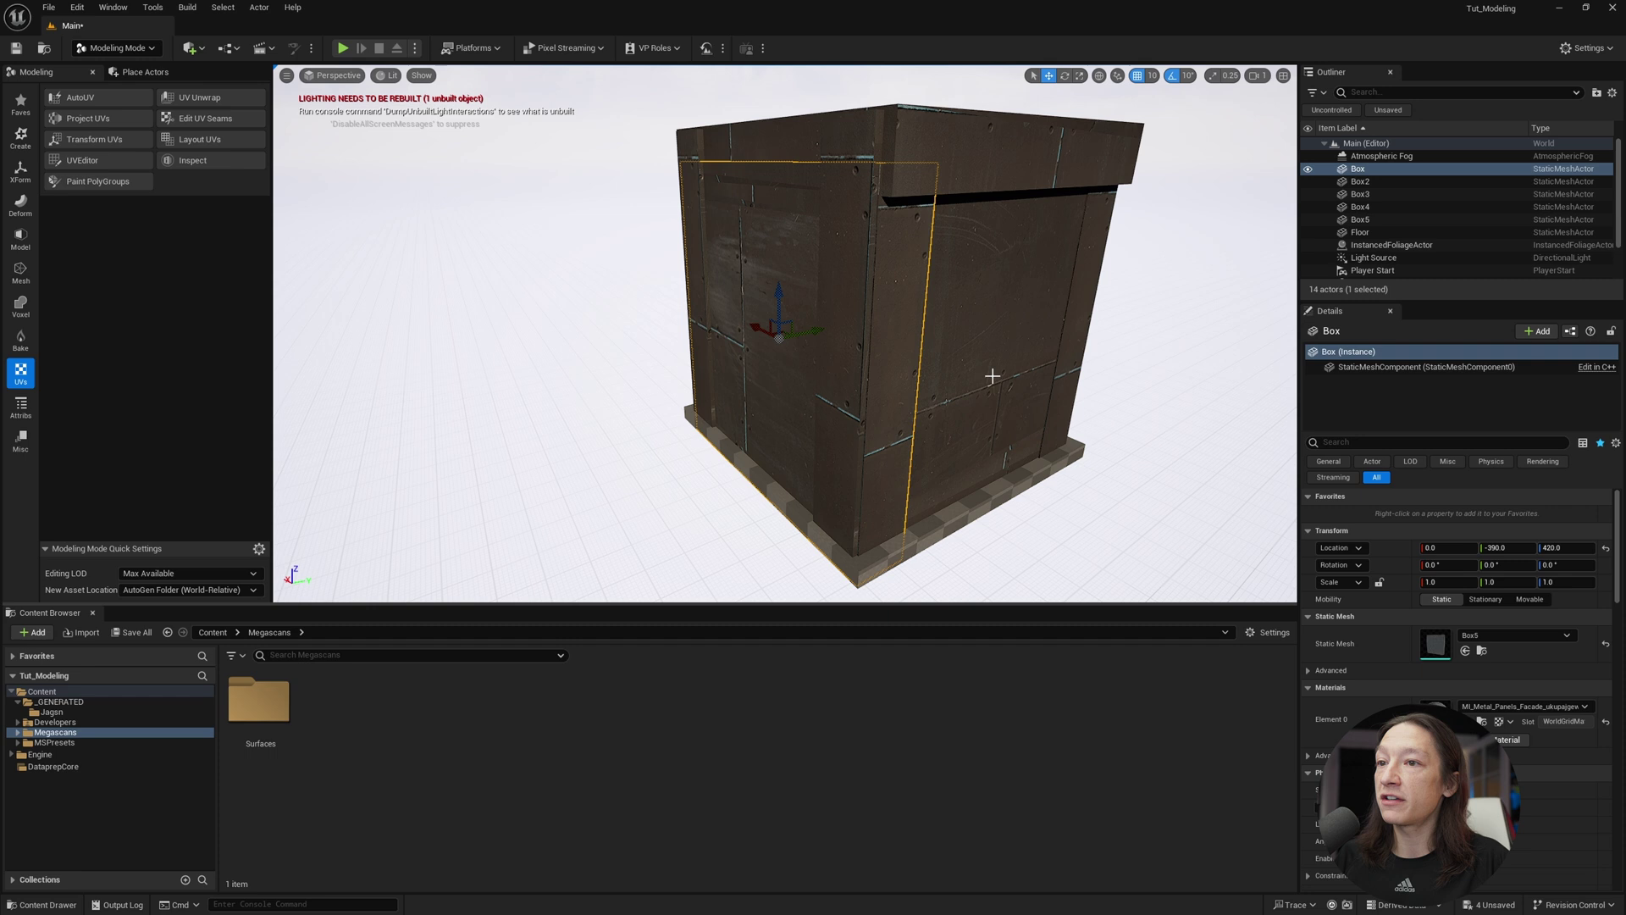
Show the generated mesh assets in the subfolder of _GENERATED and examine the material on the outer walls
click(59, 701)
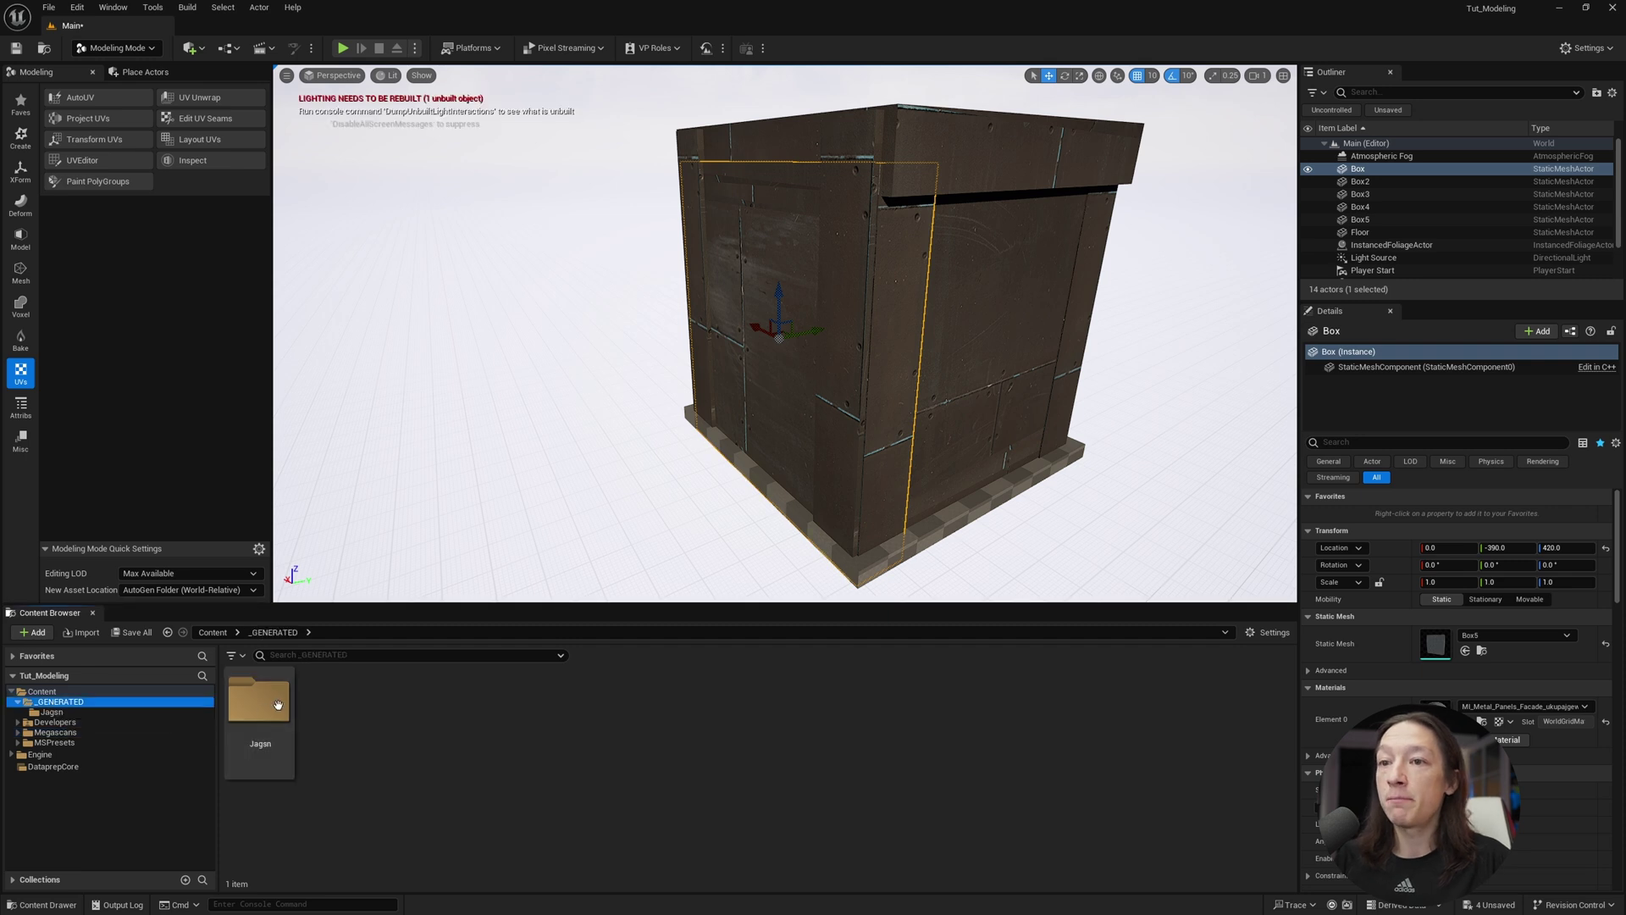
click(252, 710)
double_click(253, 710)
right_drag(883, 354, 779, 351)
scroll(797, 394, down, 5)
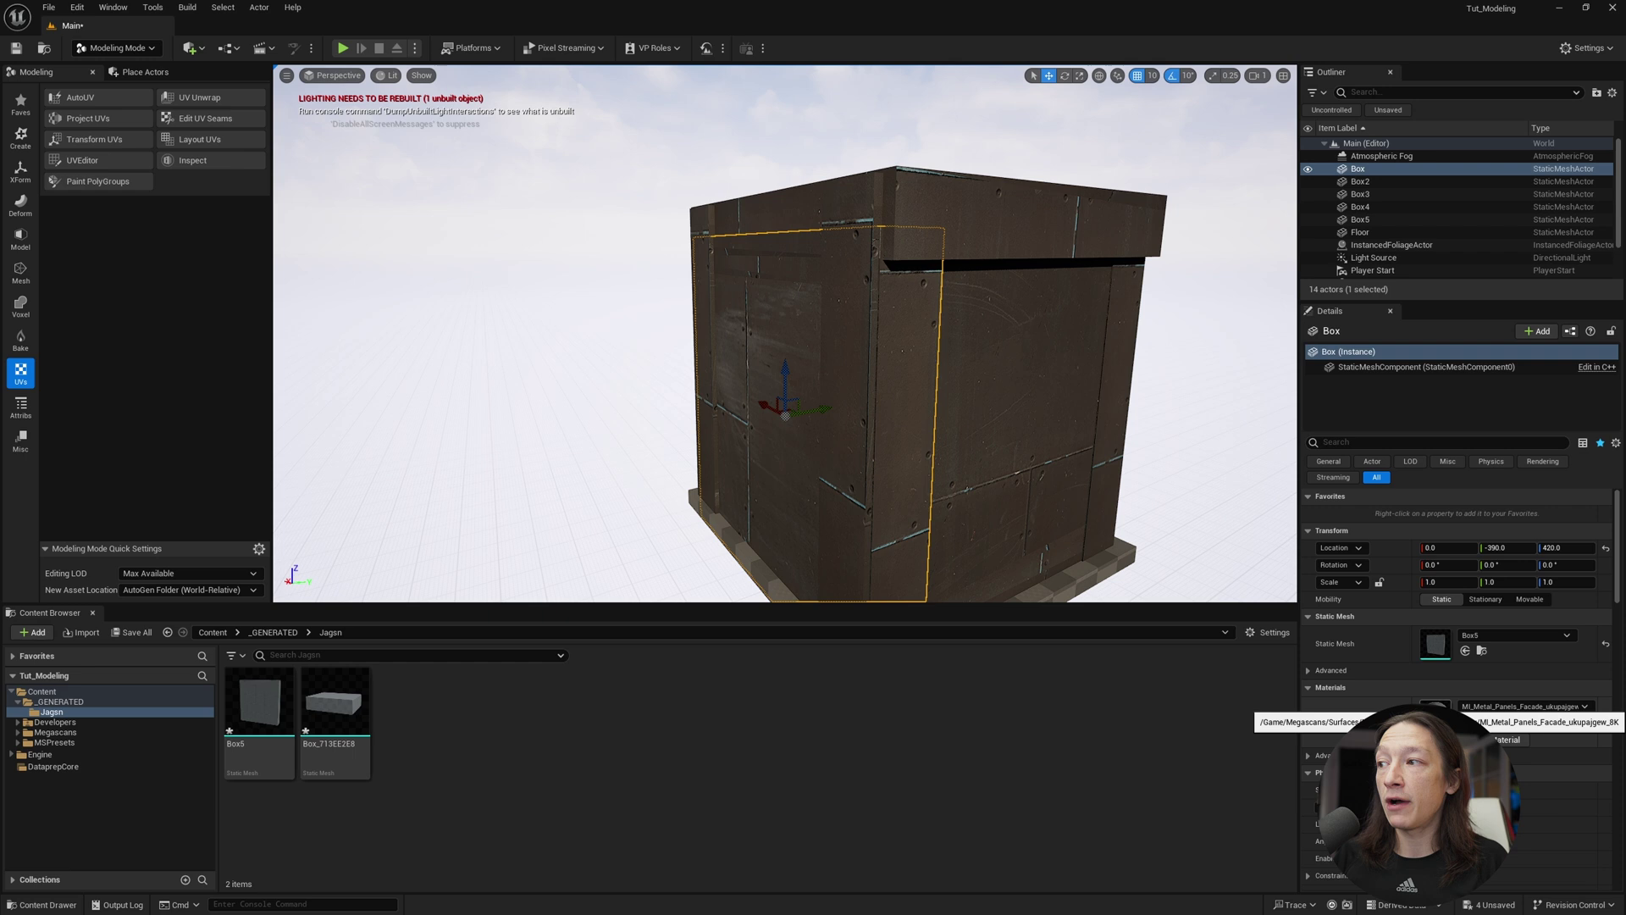
Enable Tiling/Offset in the walls' metal panels material instance, set Tiling X and Tiling Y to 5.0, and close its editor
double_click(1435, 711)
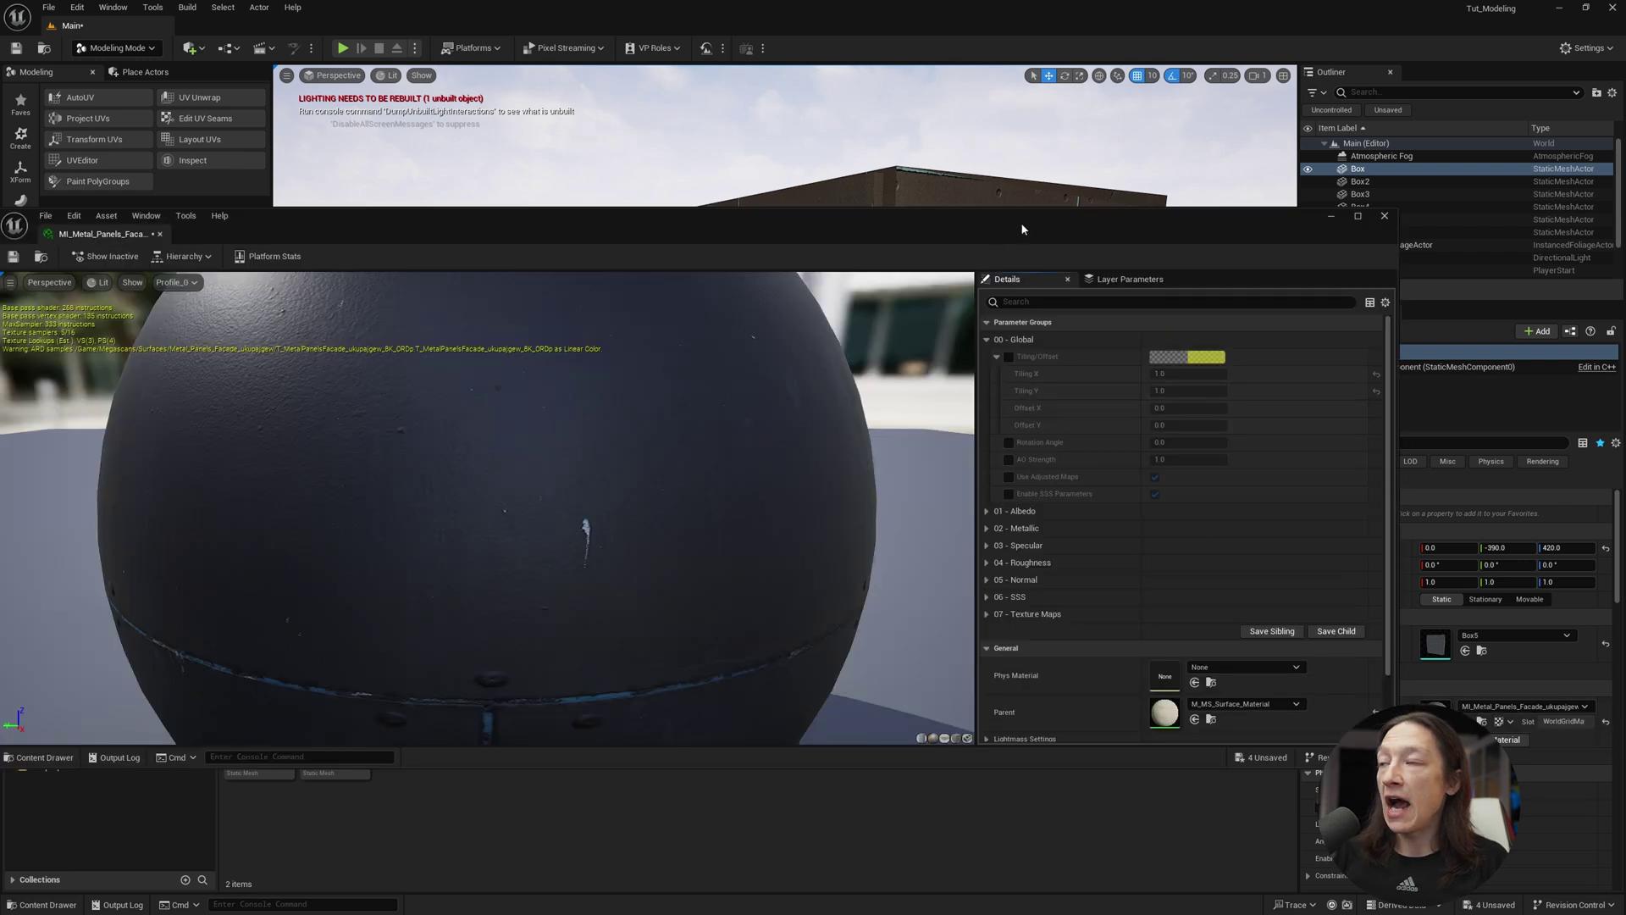
drag(1022, 228, 689, 377)
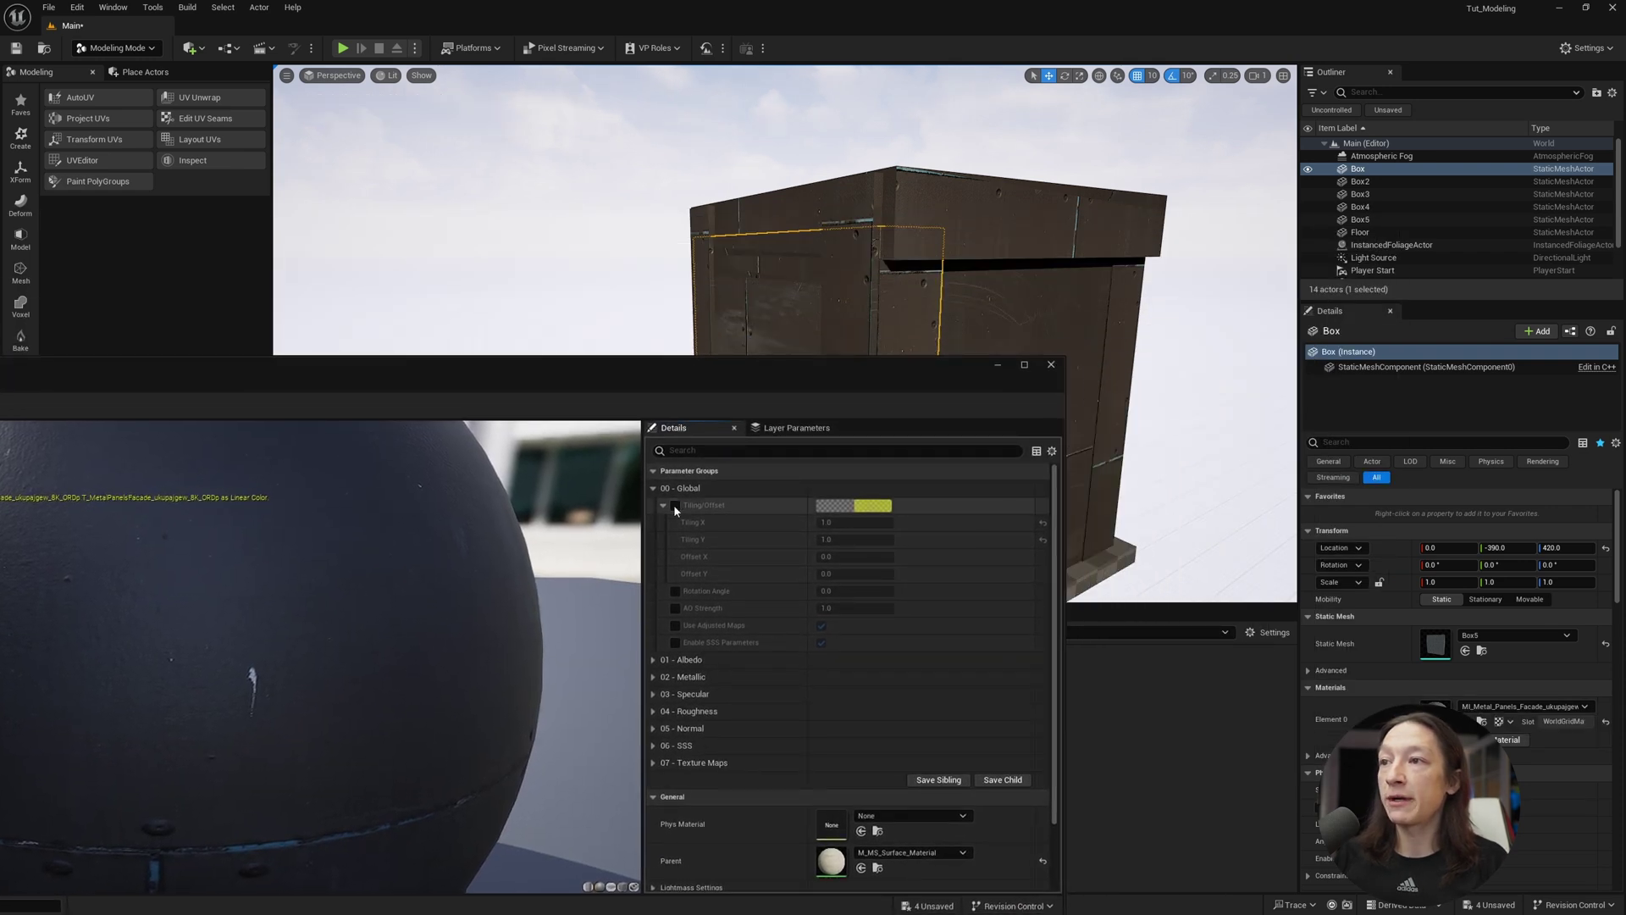
click(675, 506)
click(847, 522)
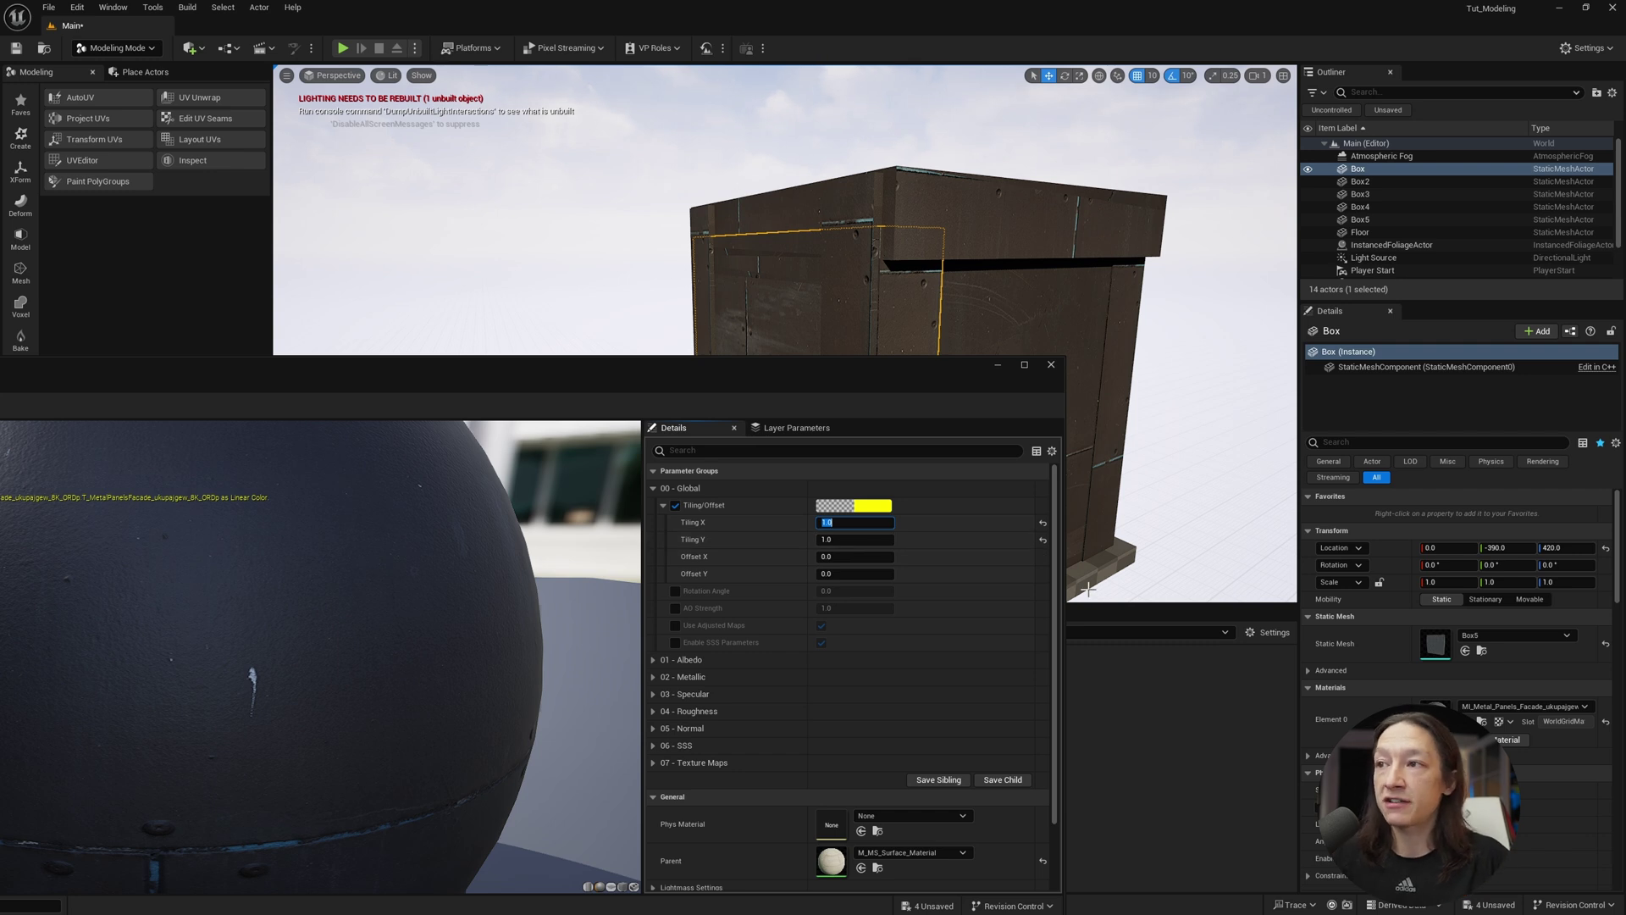
text(5)
key(Tab)
text(5)
key(Return)
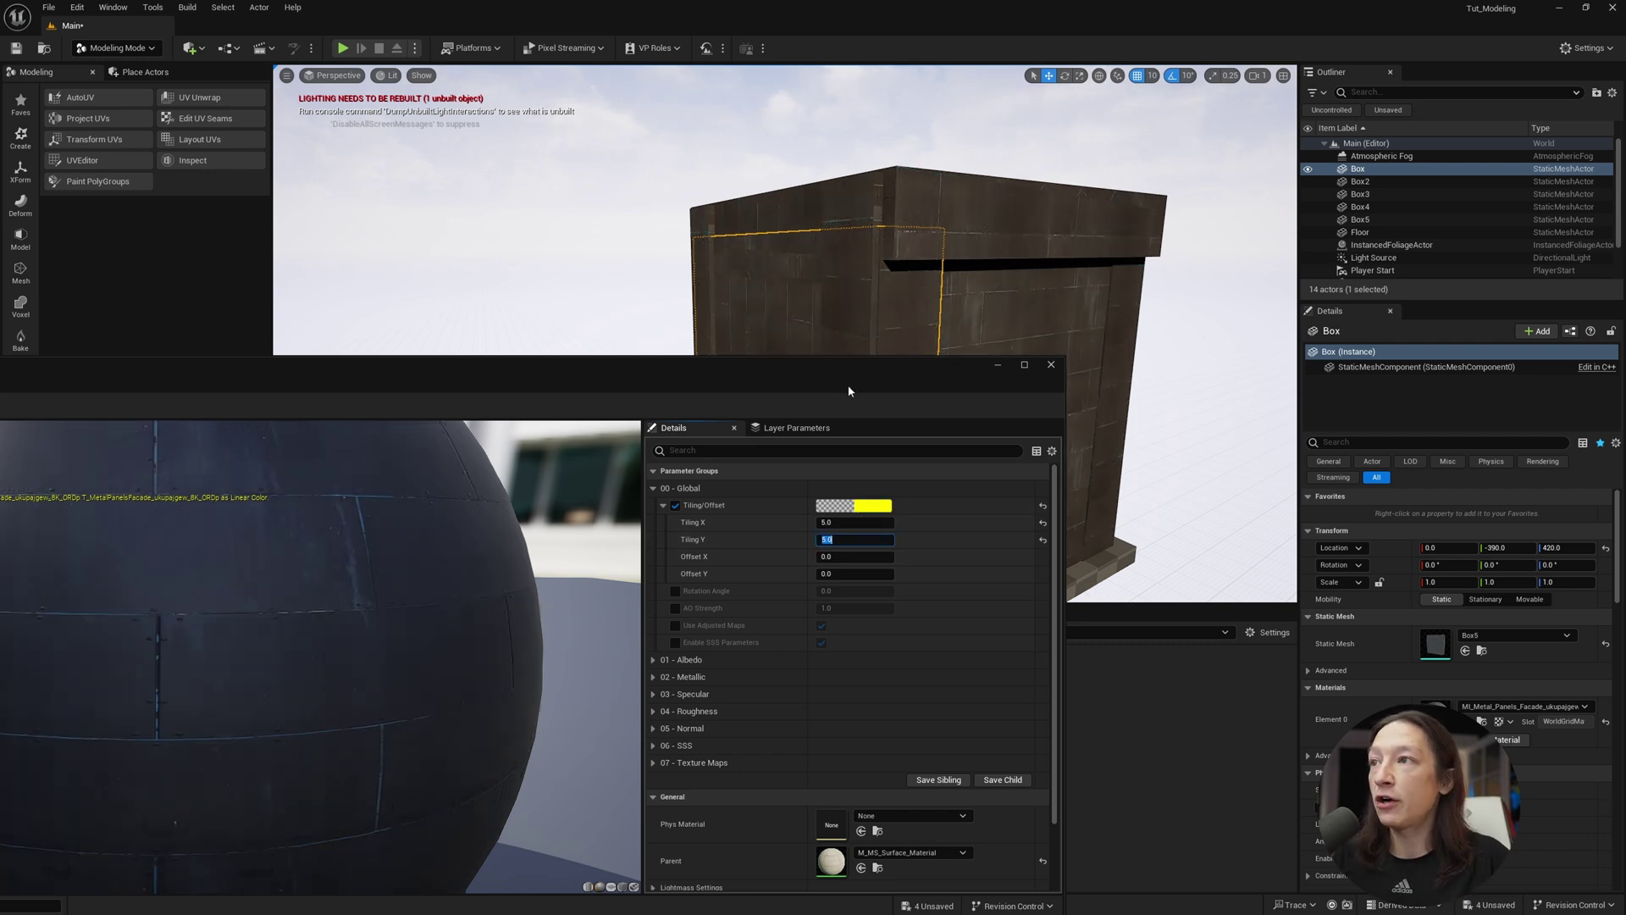
drag(849, 390, 377, 378)
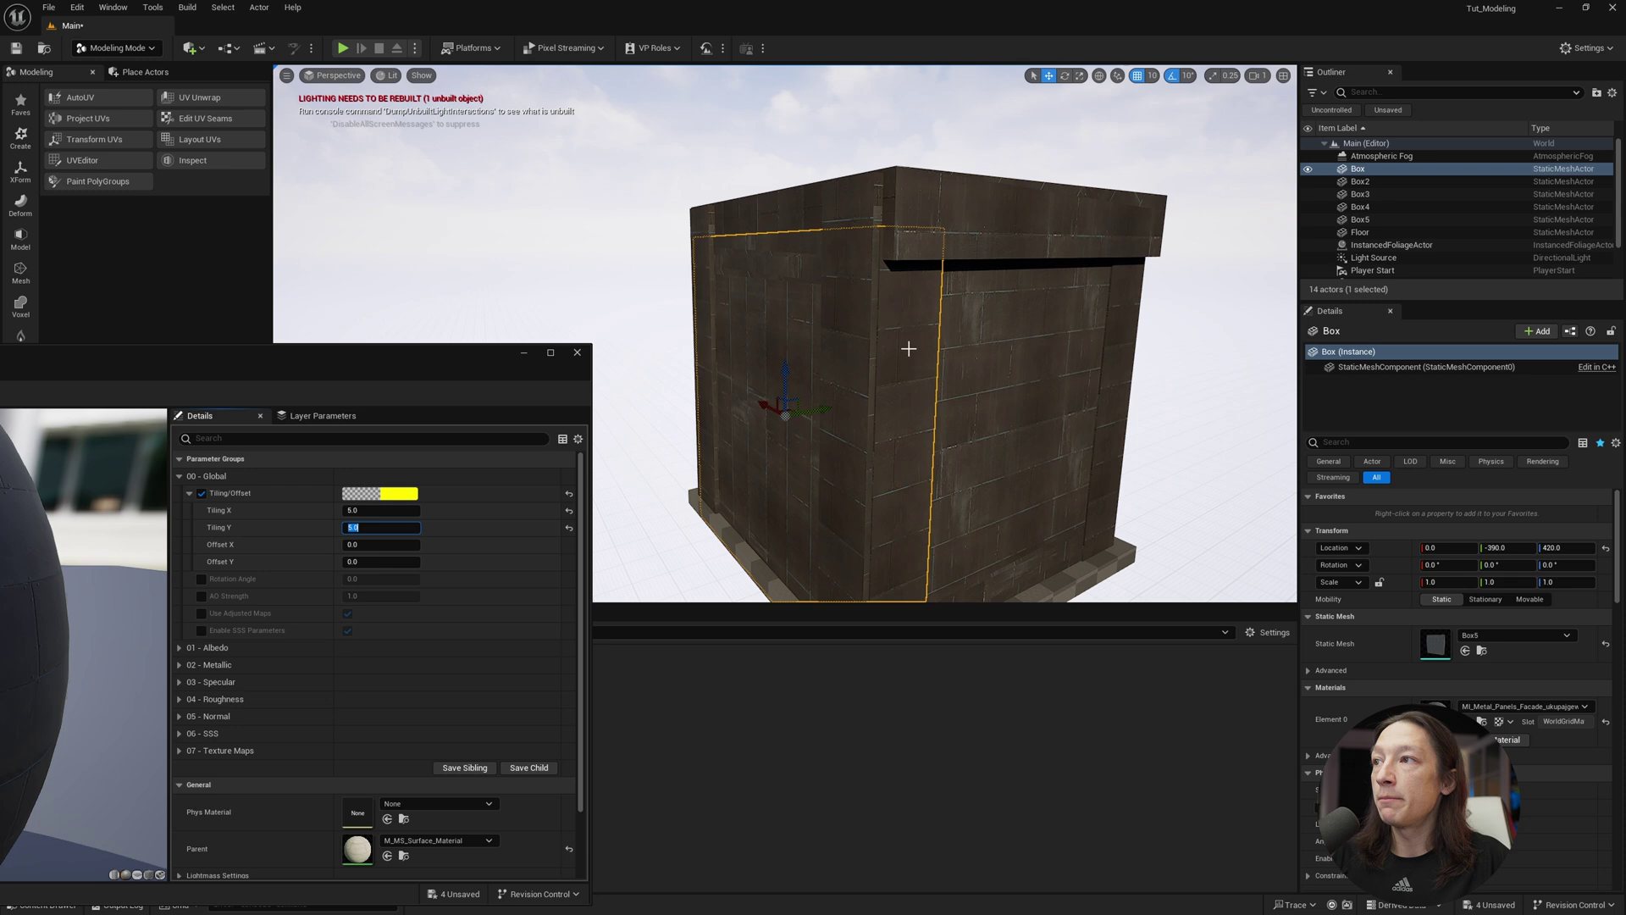
click(576, 352)
Inspect the panels from inside the room, and set the material instance's Tiling X and Tiling Y to 8.0
key(w)
right_drag(678, 338, 712, 415)
right_drag(610, 351, 527, 485)
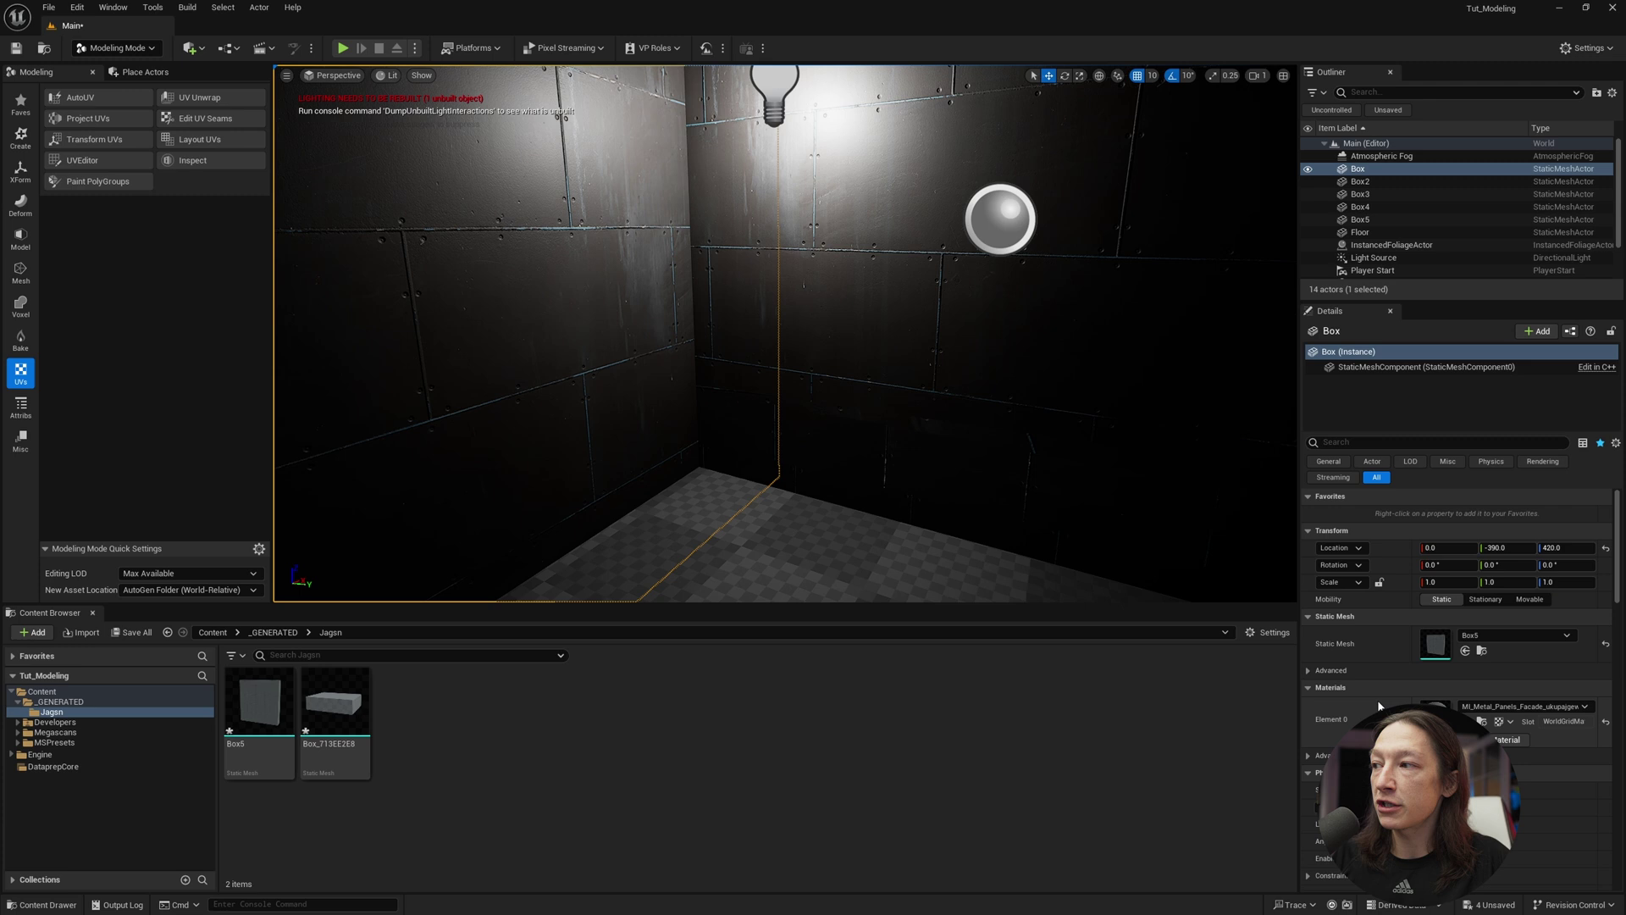
double_click(1435, 711)
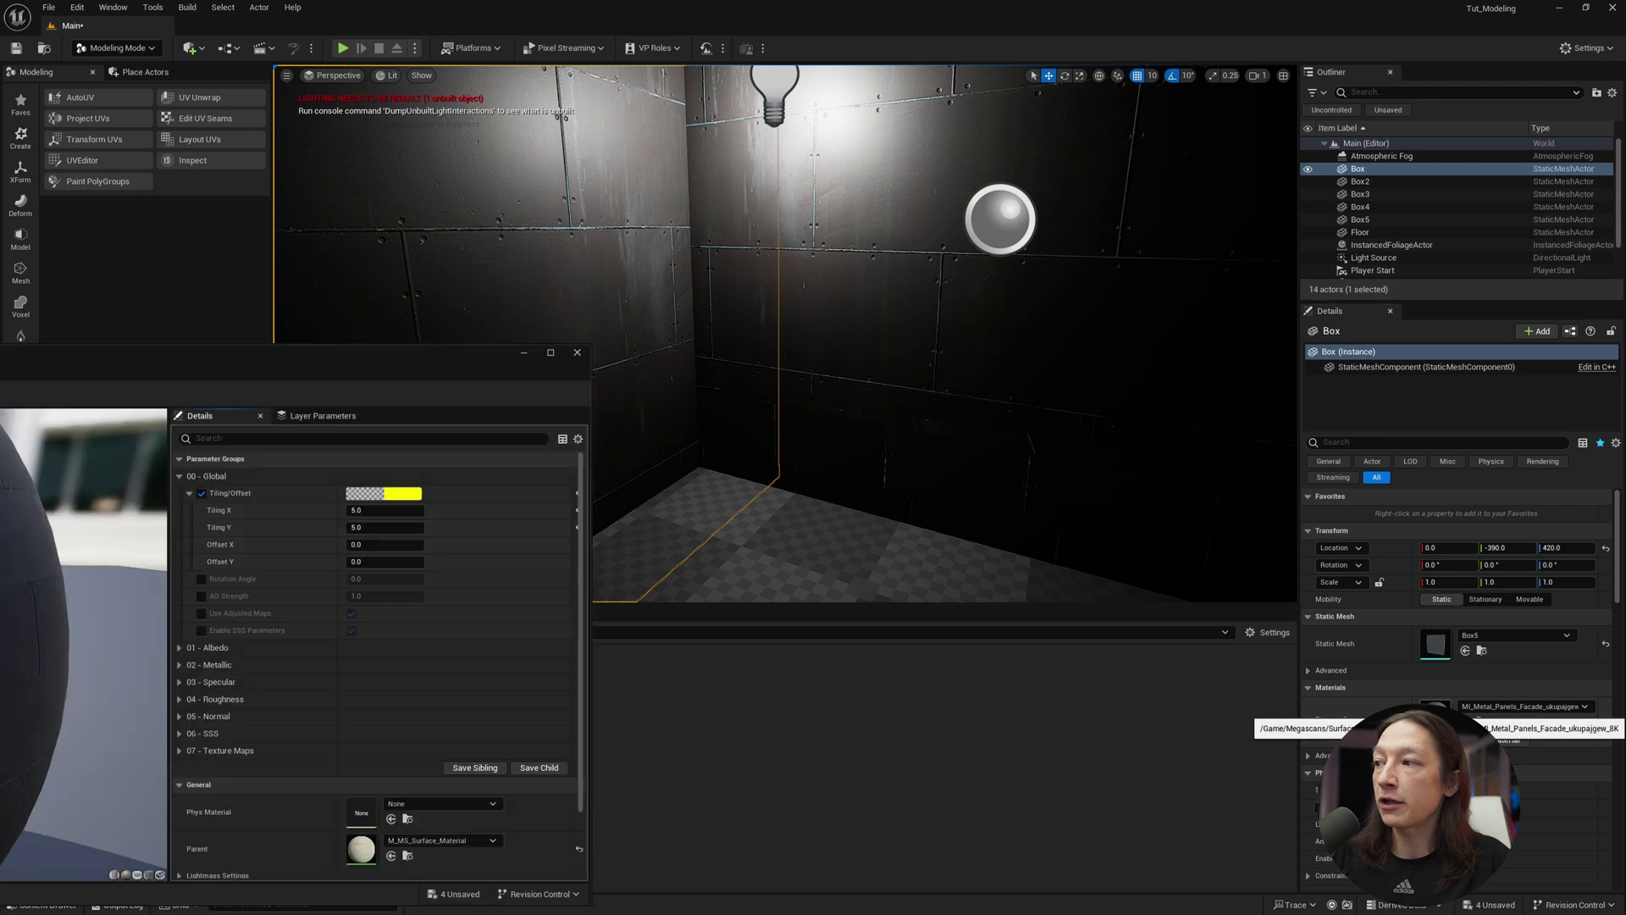
click(357, 510)
text(8)
key(Tab)
text(8)
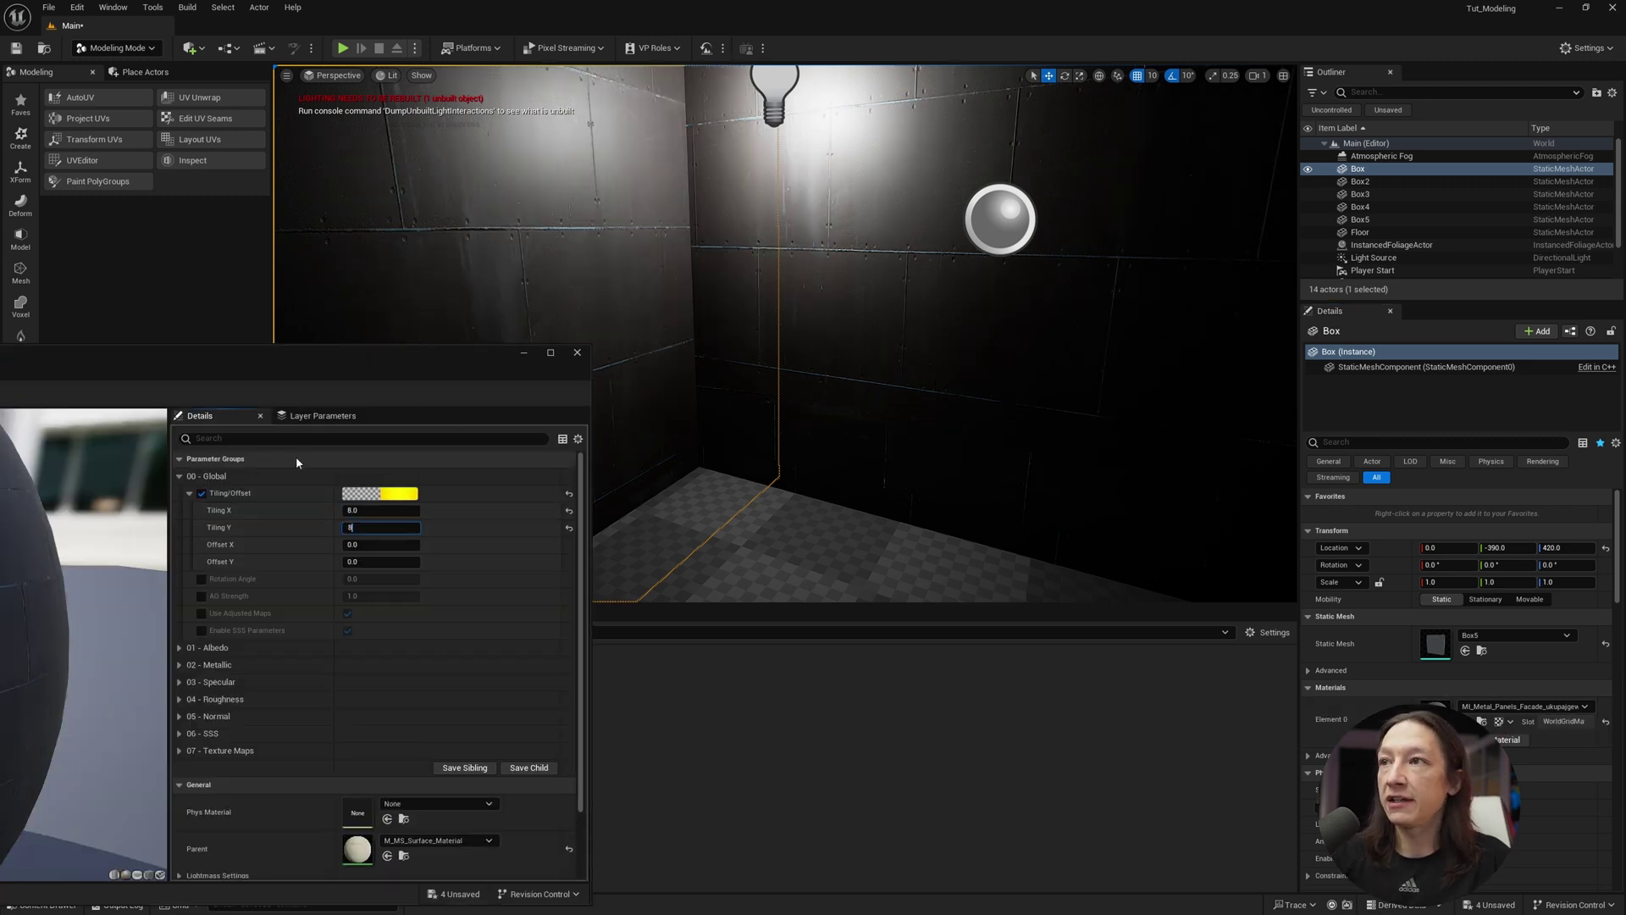
key(Return)
click(583, 349)
Place a new box on the room wall, with its material cleared and its width and depth reset to 100
right_drag(588, 345, 427, 336)
right_drag(733, 314, 650, 339)
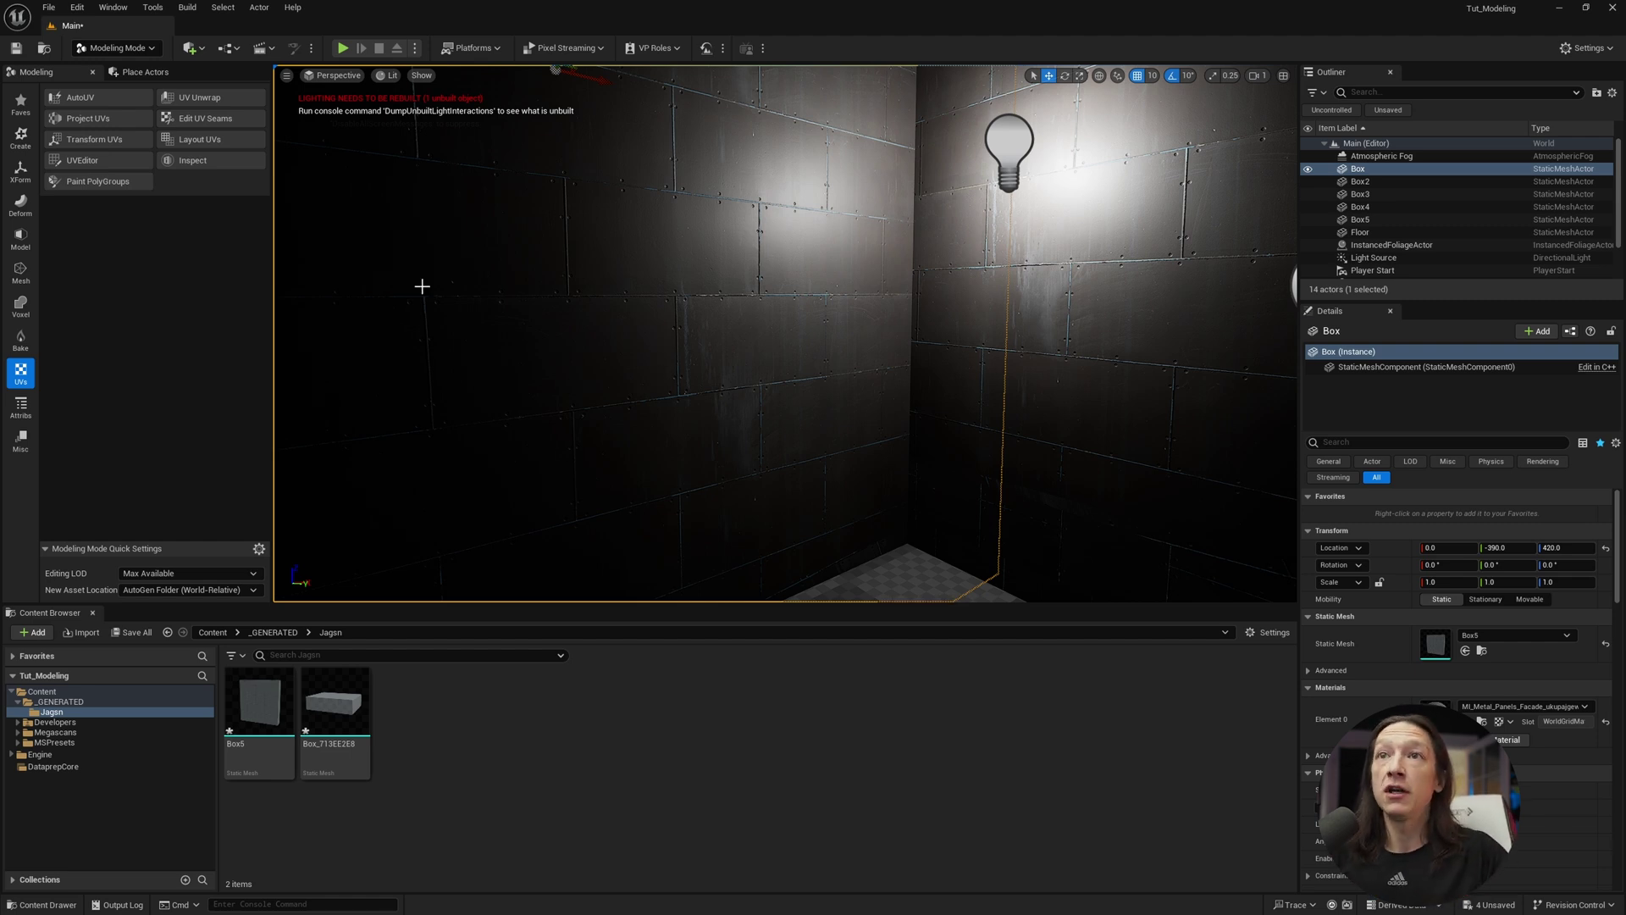
right_drag(434, 259, 507, 242)
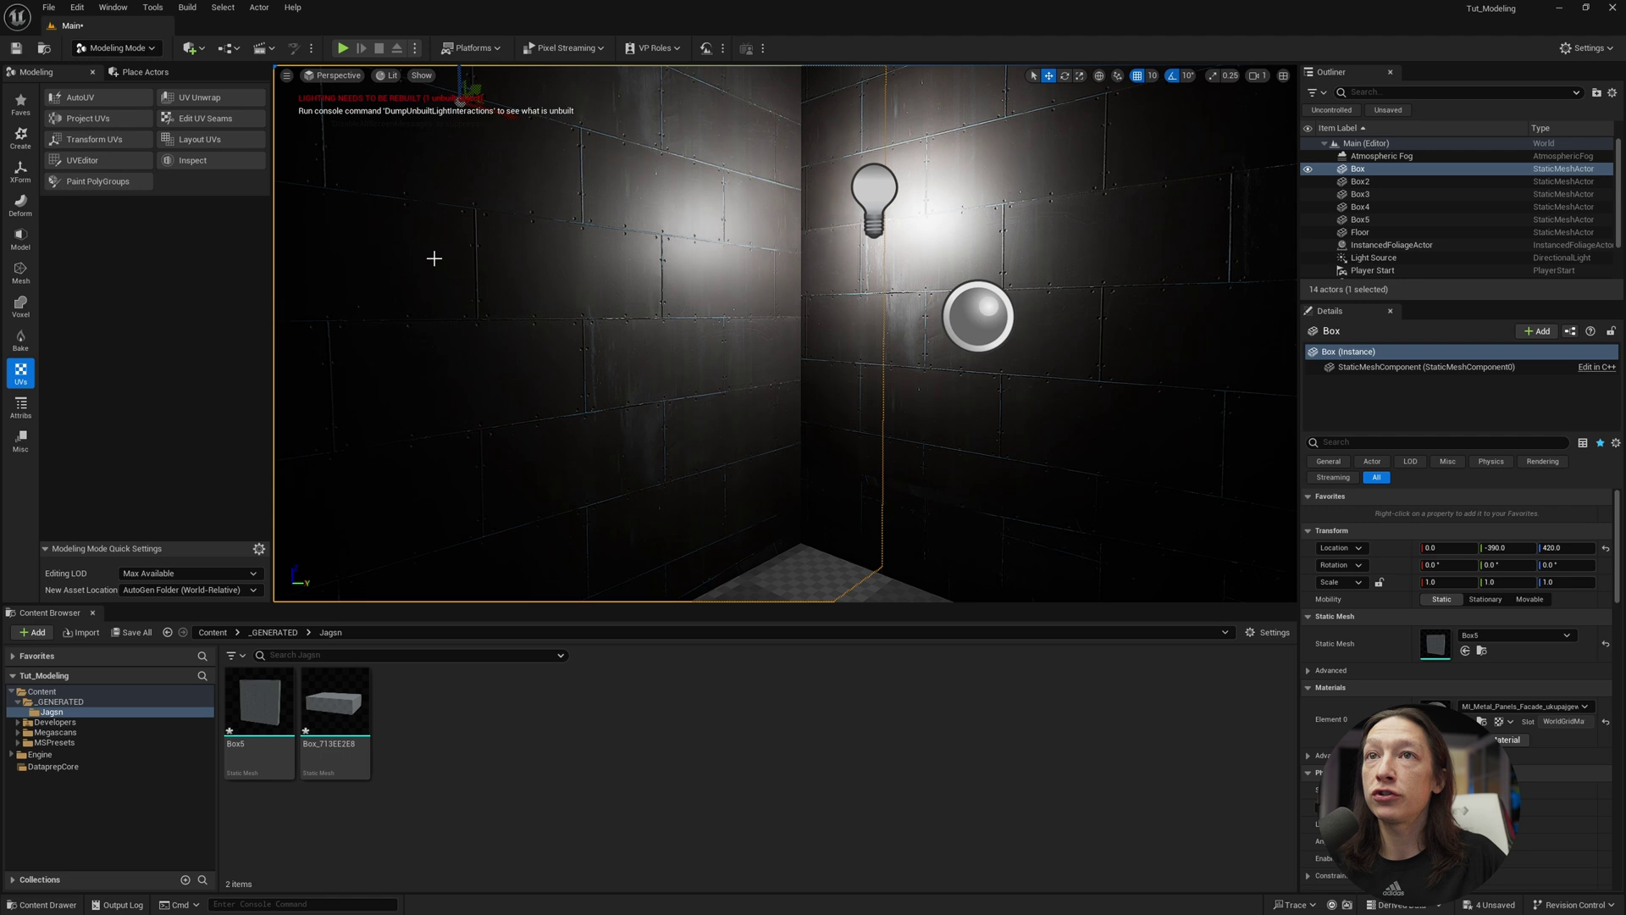
click(20, 138)
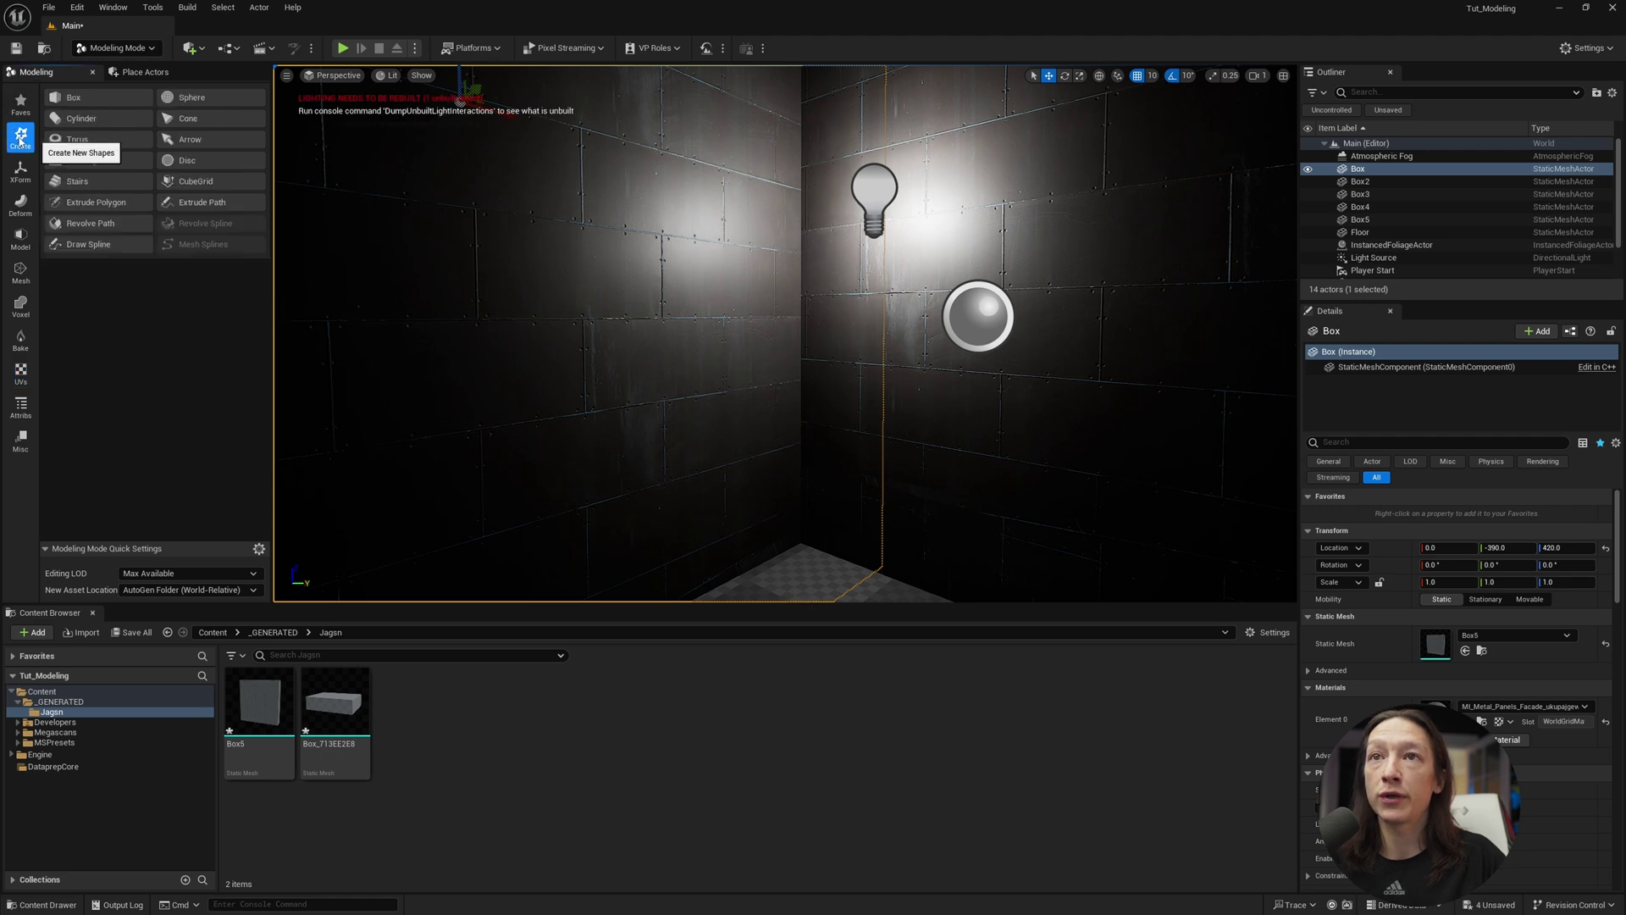
click(74, 96)
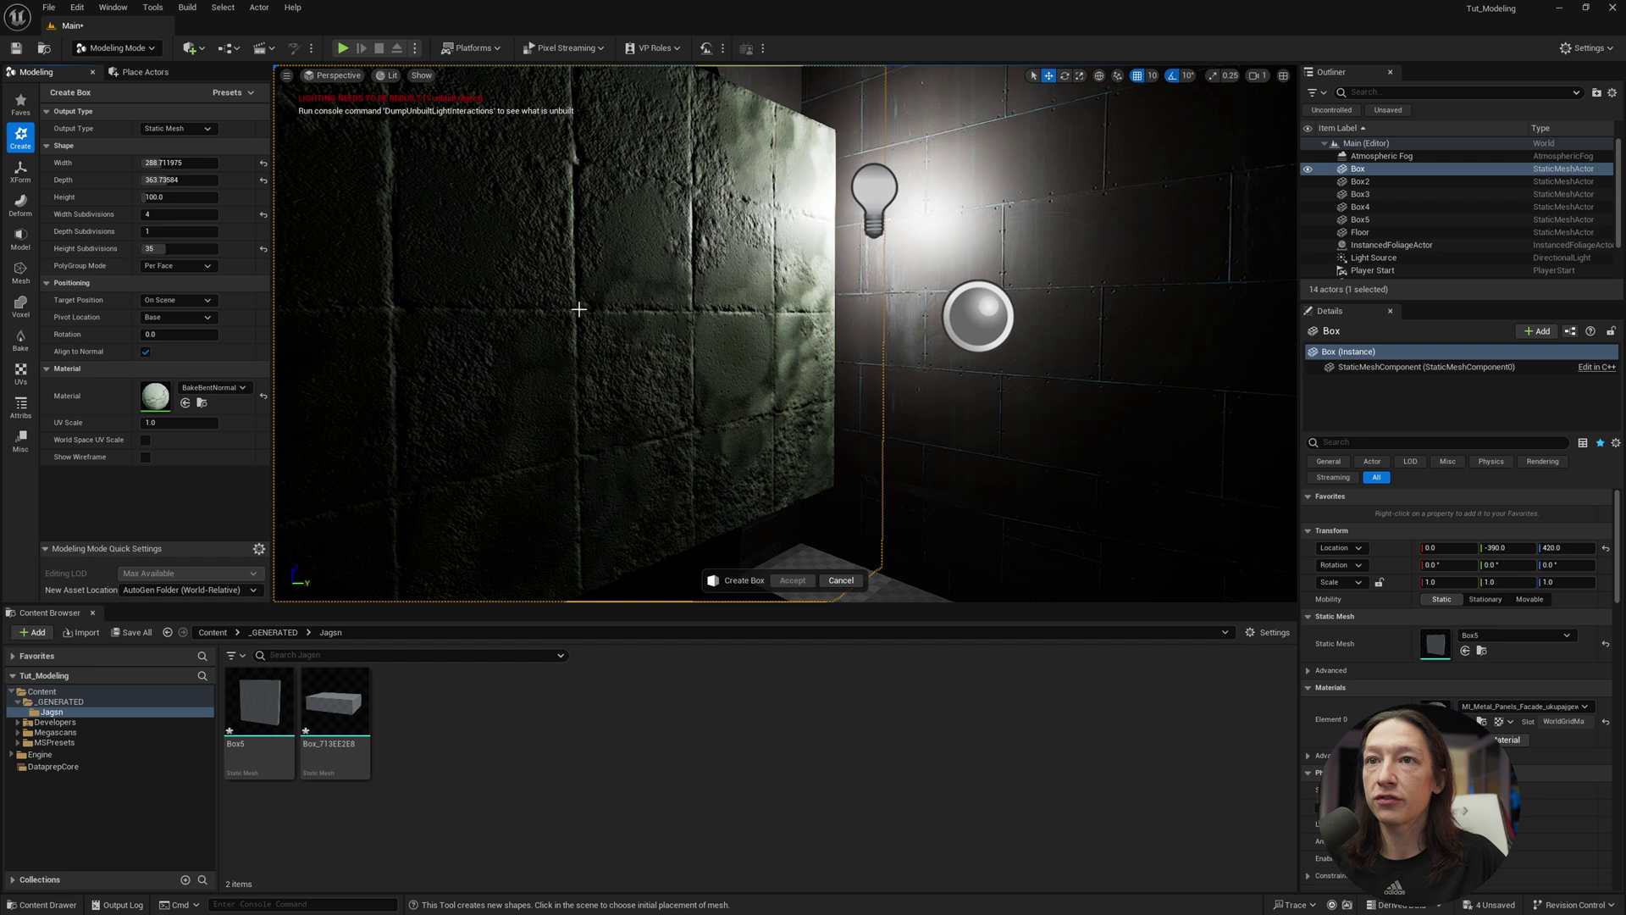
click(264, 396)
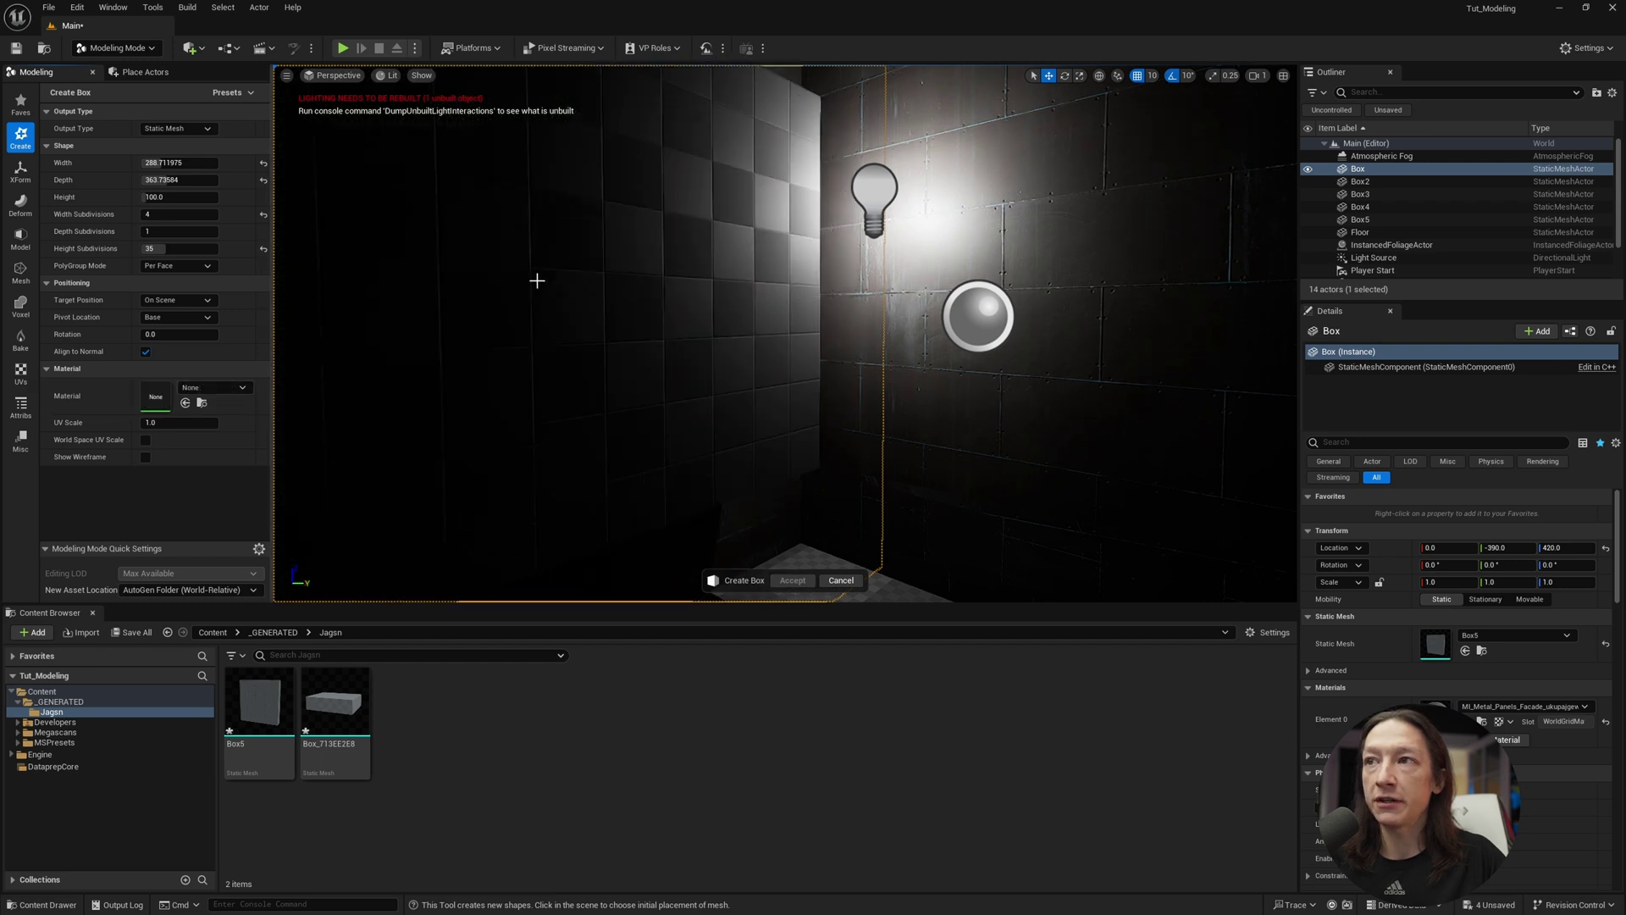
click(263, 162)
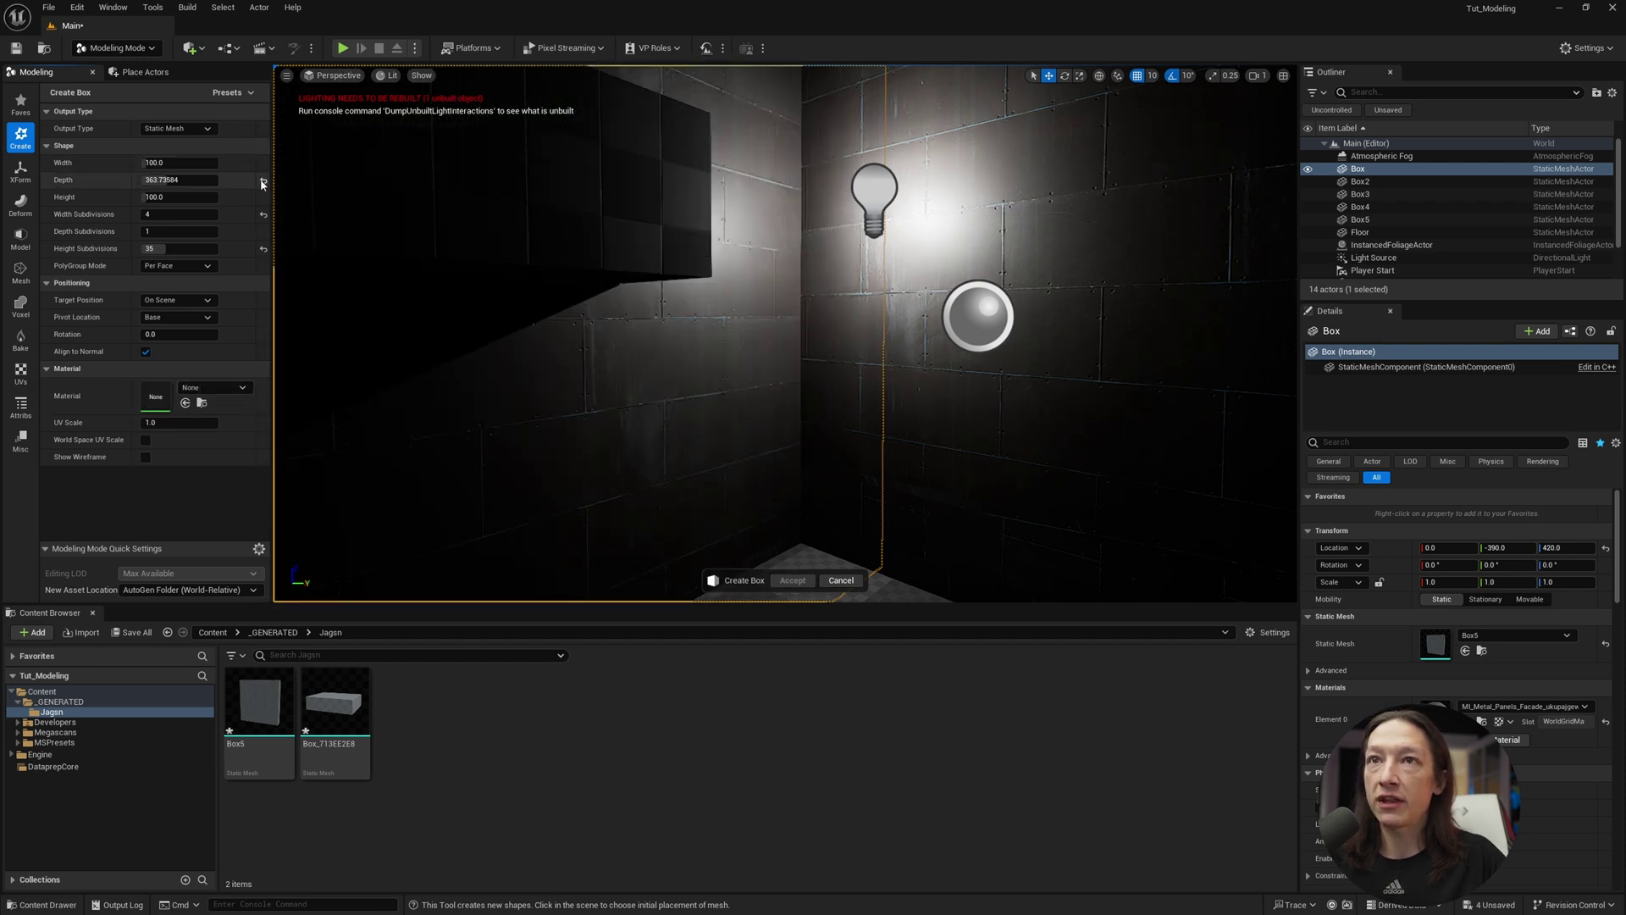
click(263, 180)
click(551, 310)
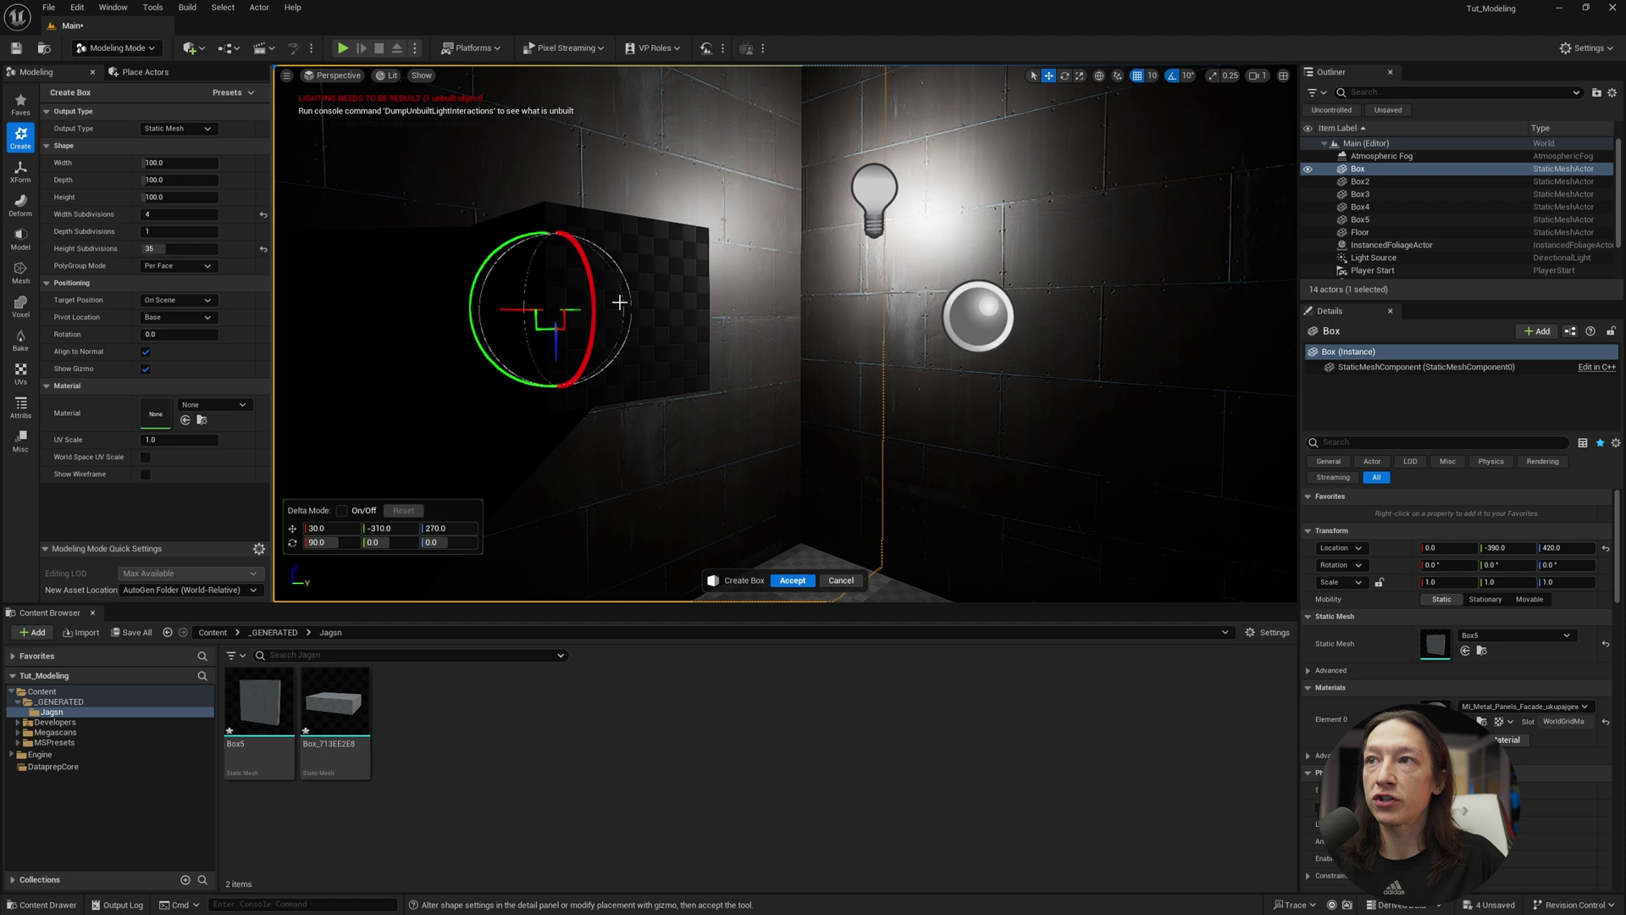
Increase the new box's height to about 292 and move it through the wall to location -10, -550, 360
right_drag(617, 302, 623, 263)
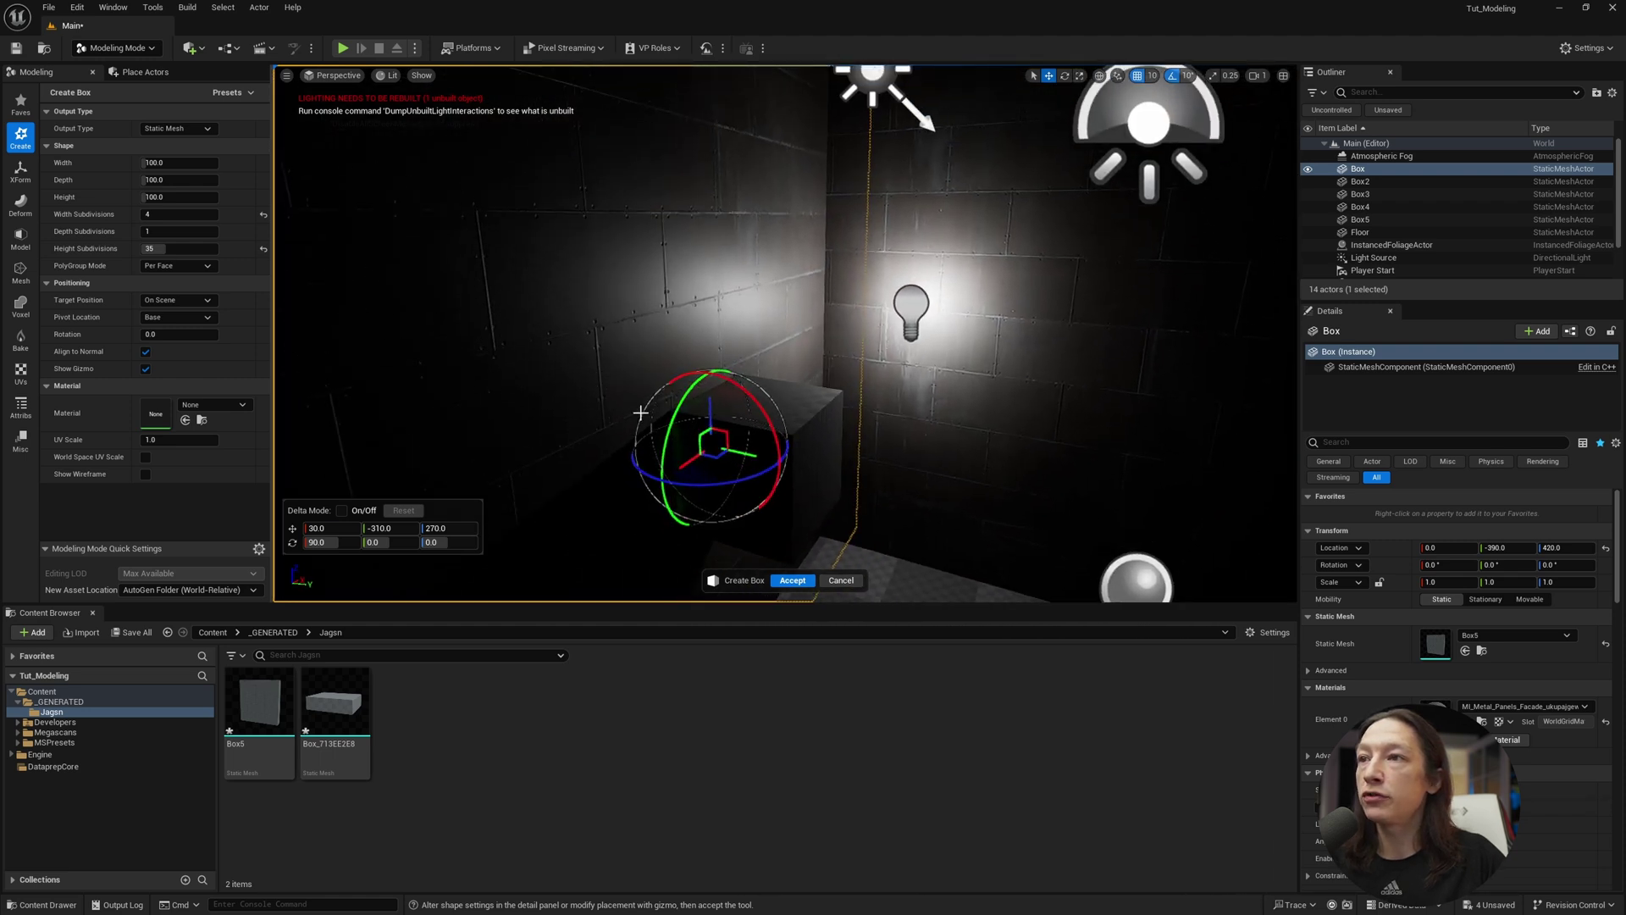
drag(139, 197, 621, 414)
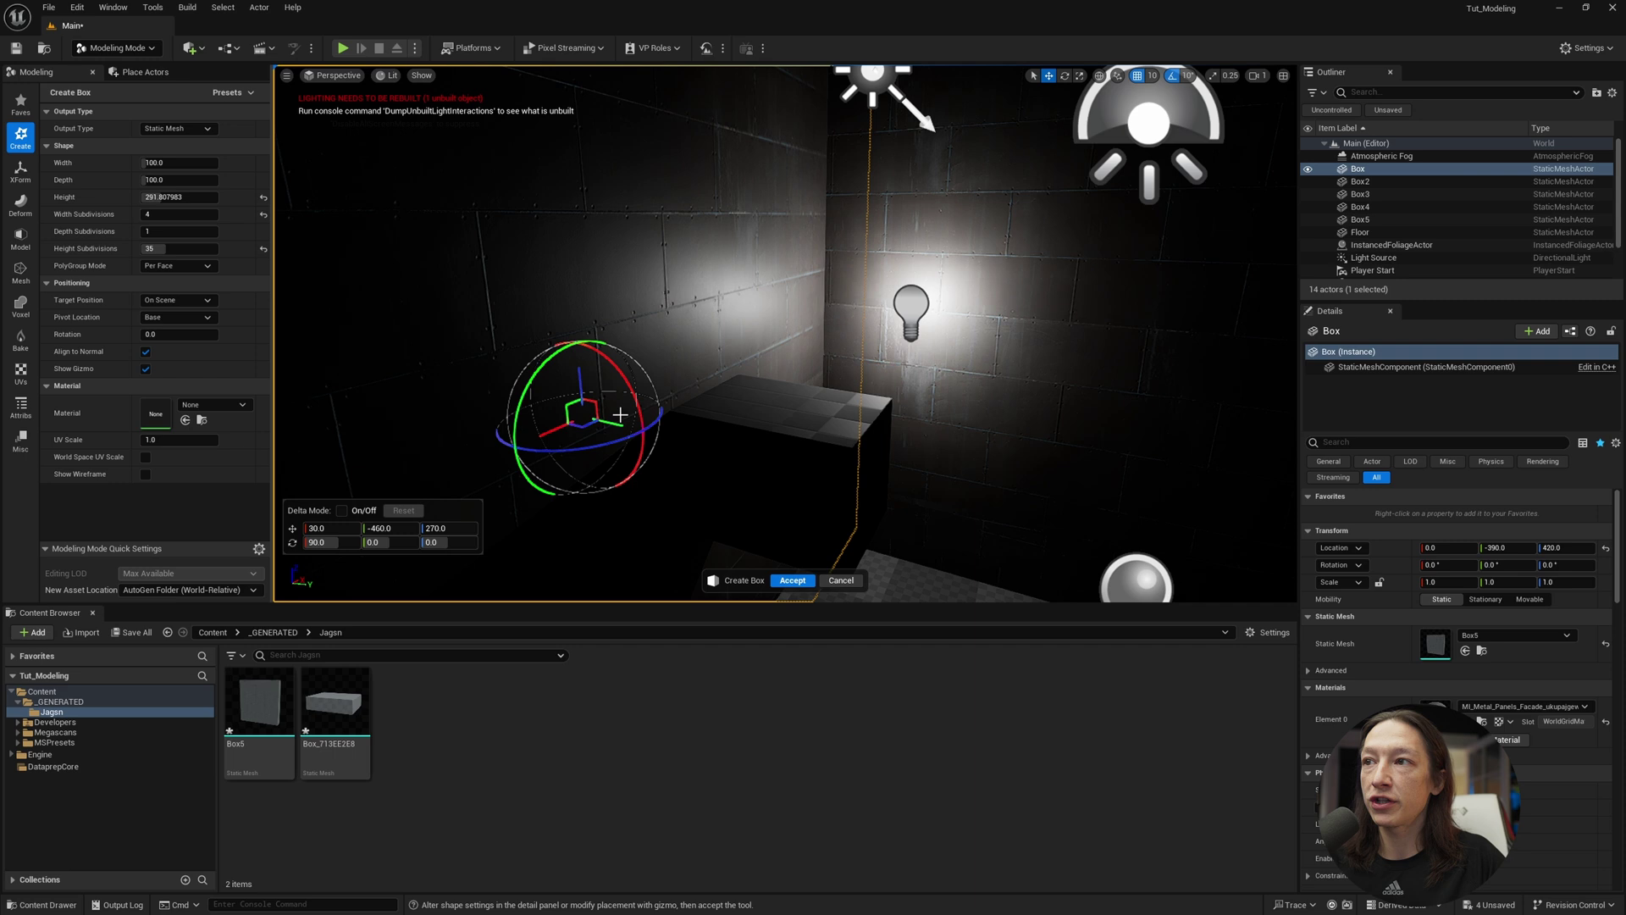
key(a)
right_drag(620, 415, 792, 406)
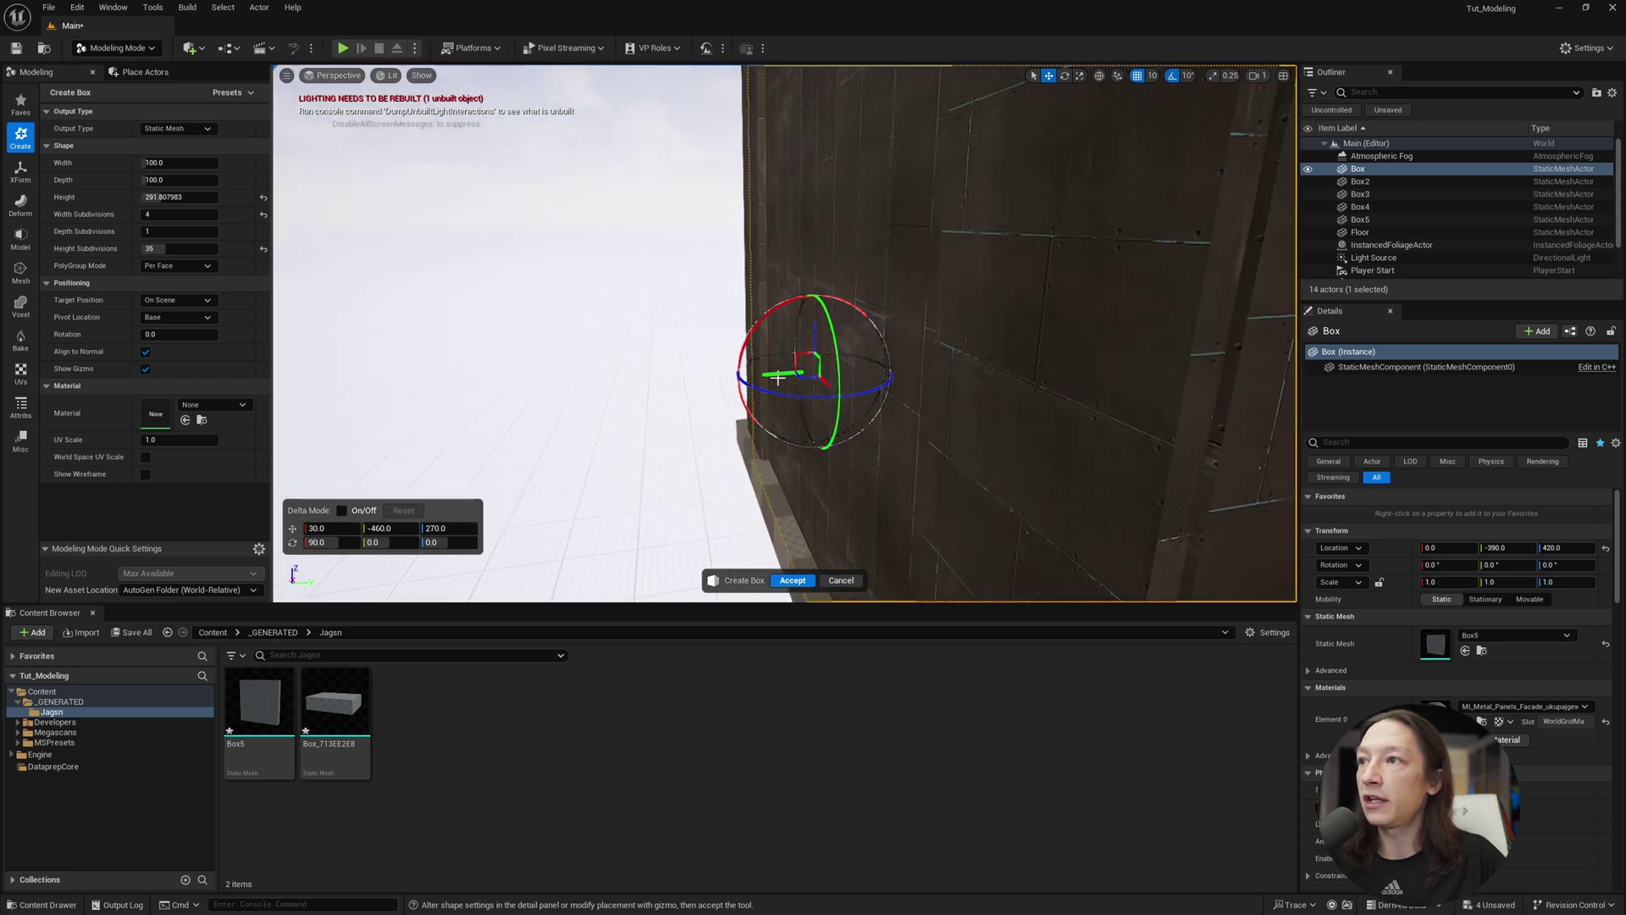
drag(777, 377, 741, 260)
key(a)
right_drag(741, 260, 889, 263)
key(s)
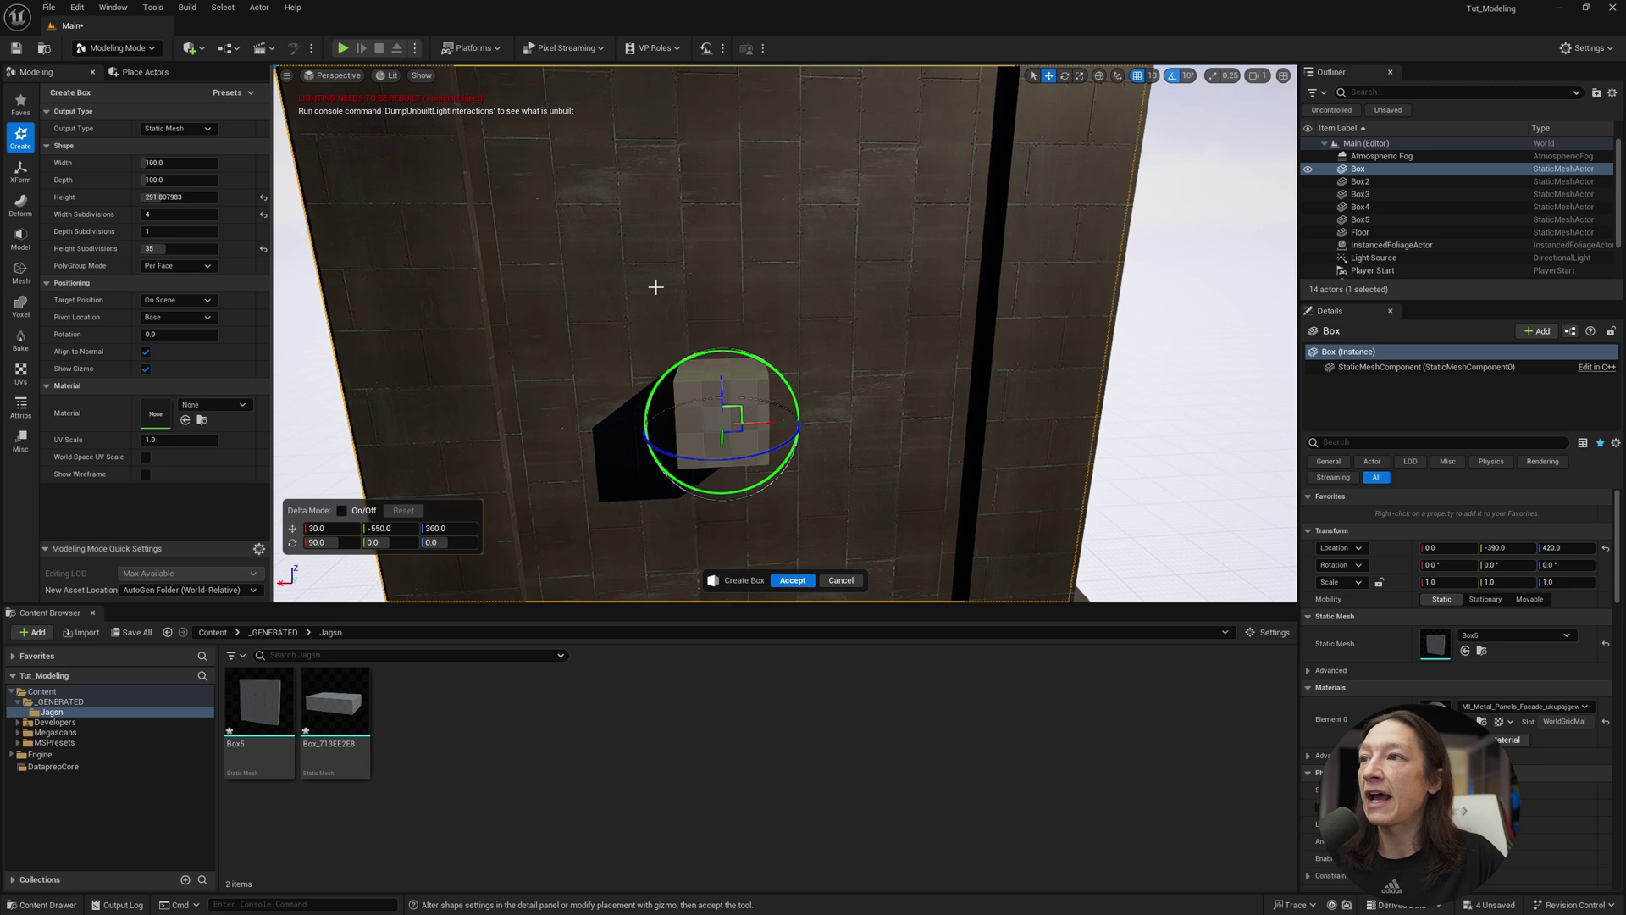
right_drag(656, 288, 679, 287)
drag(706, 423, 744, 431)
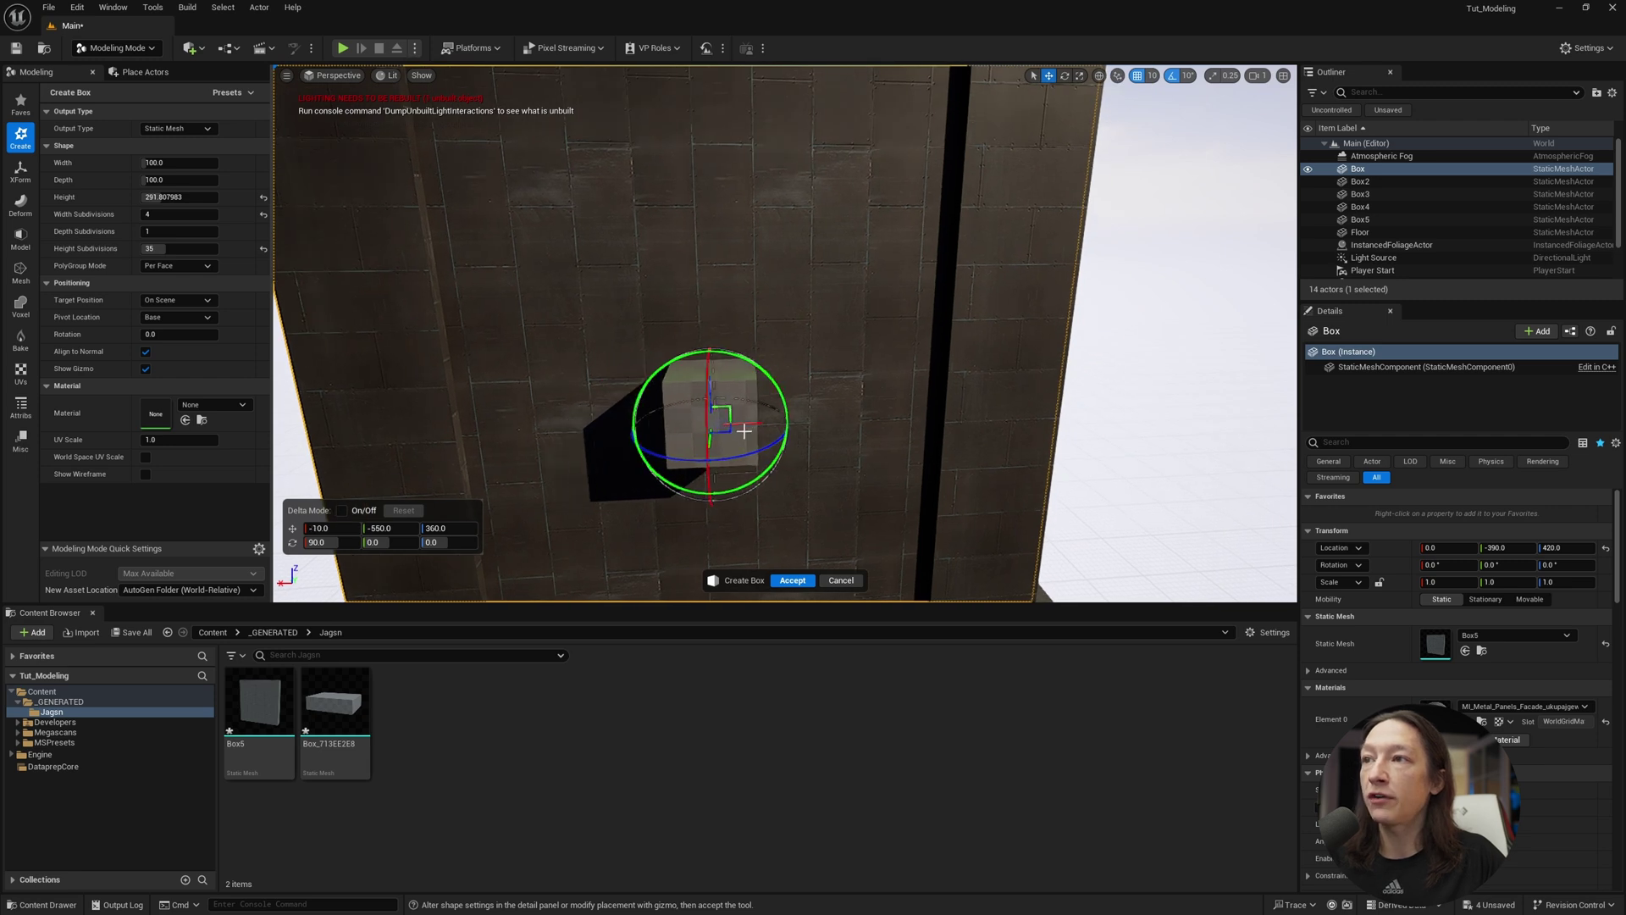
Widen the box to about 180 with a depth of about 220, and accept its creation
key(d)
right_drag(608, 247, 423, 225)
key(a)
key(d)
drag(154, 179, 201, 163)
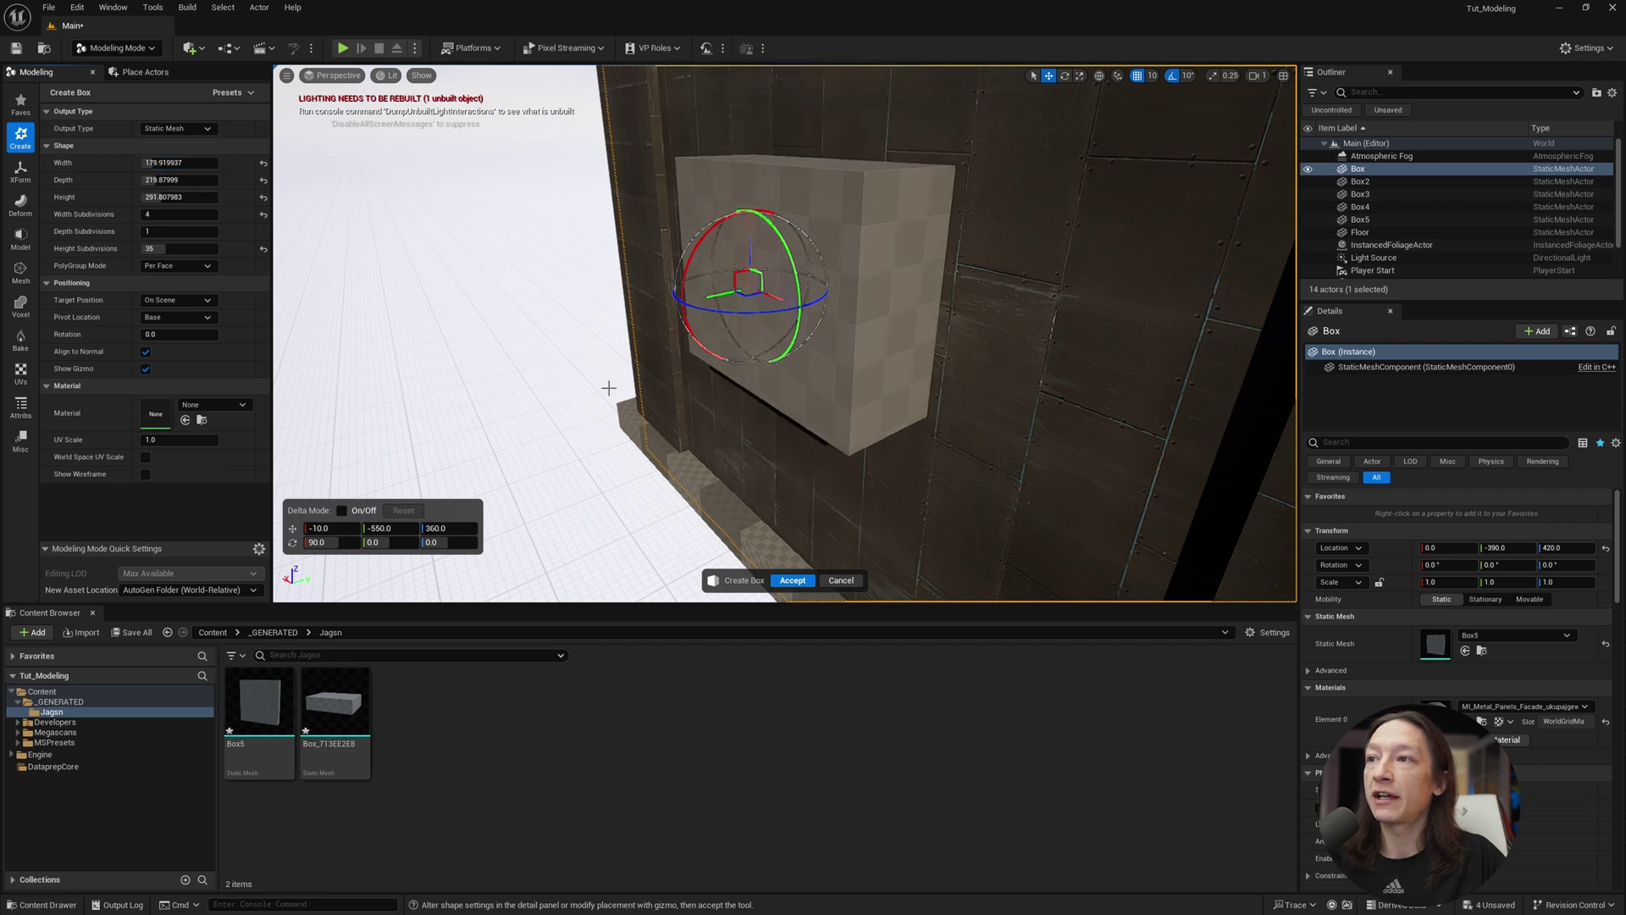
click(783, 578)
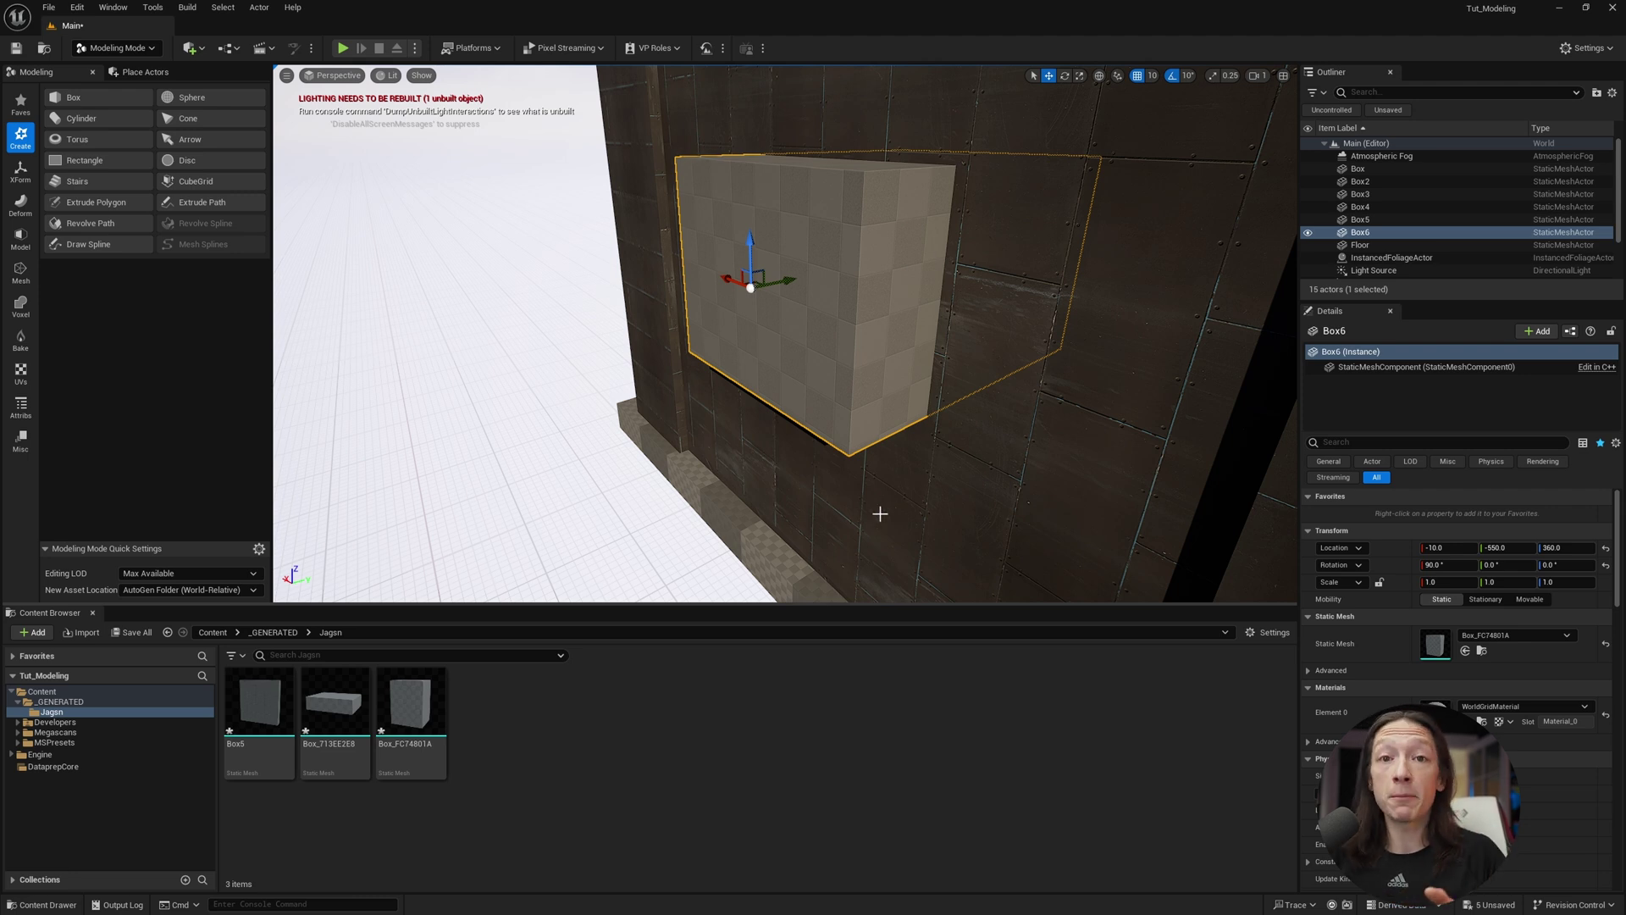
Duplicate the Box5 mesh asset as WindowWall and assign the copy as the Box wall's static mesh
click(1358, 169)
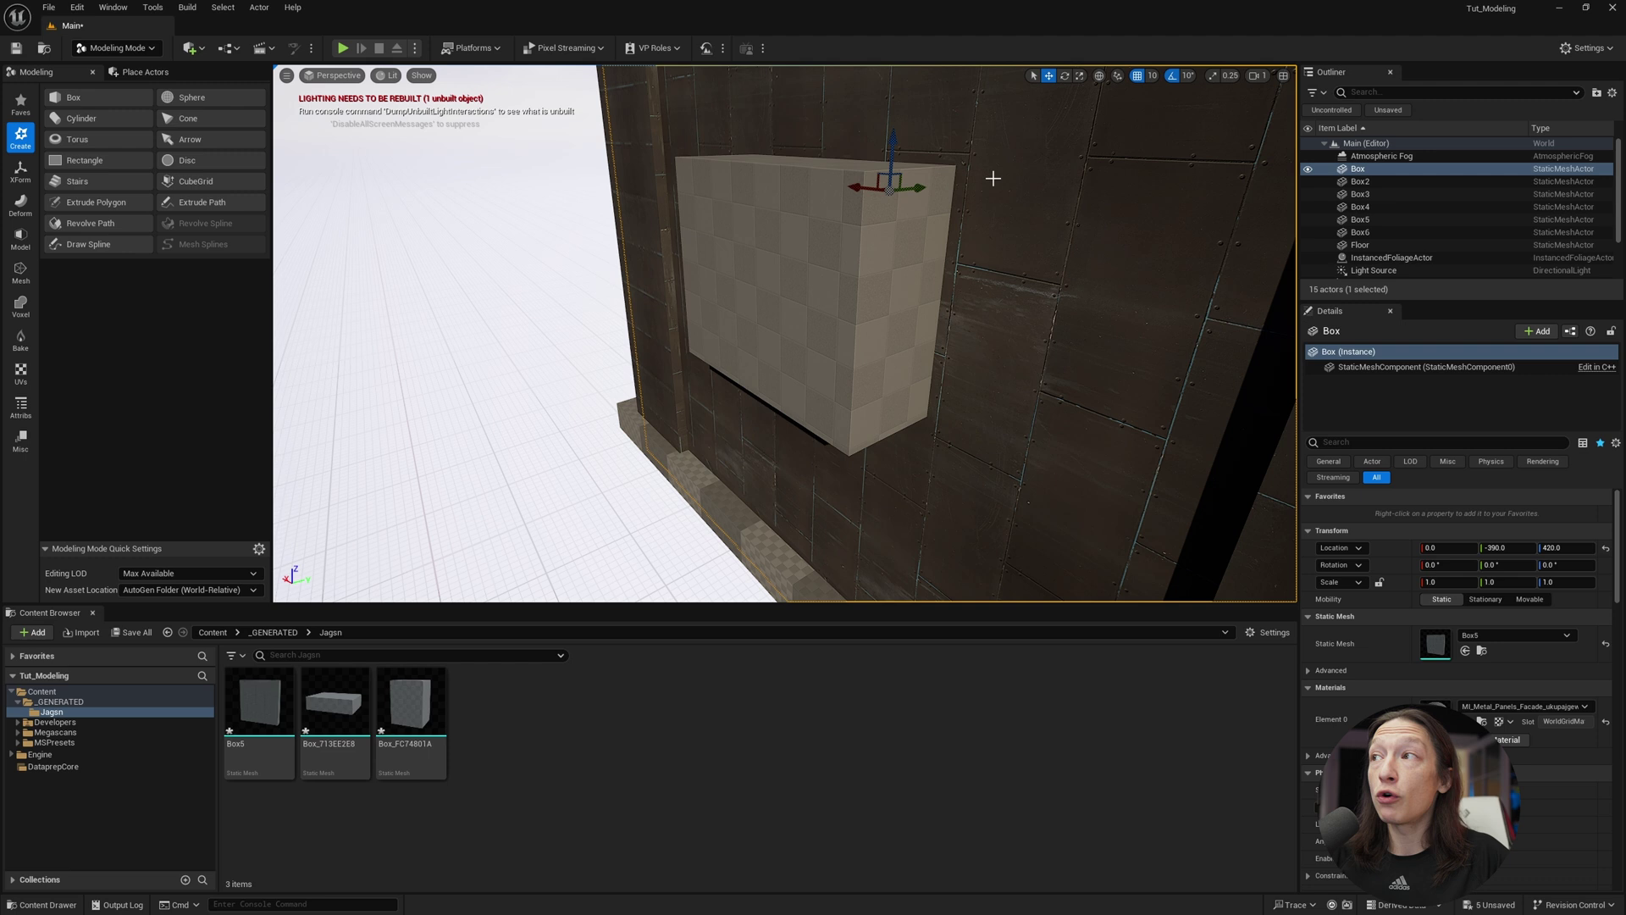
click(263, 701)
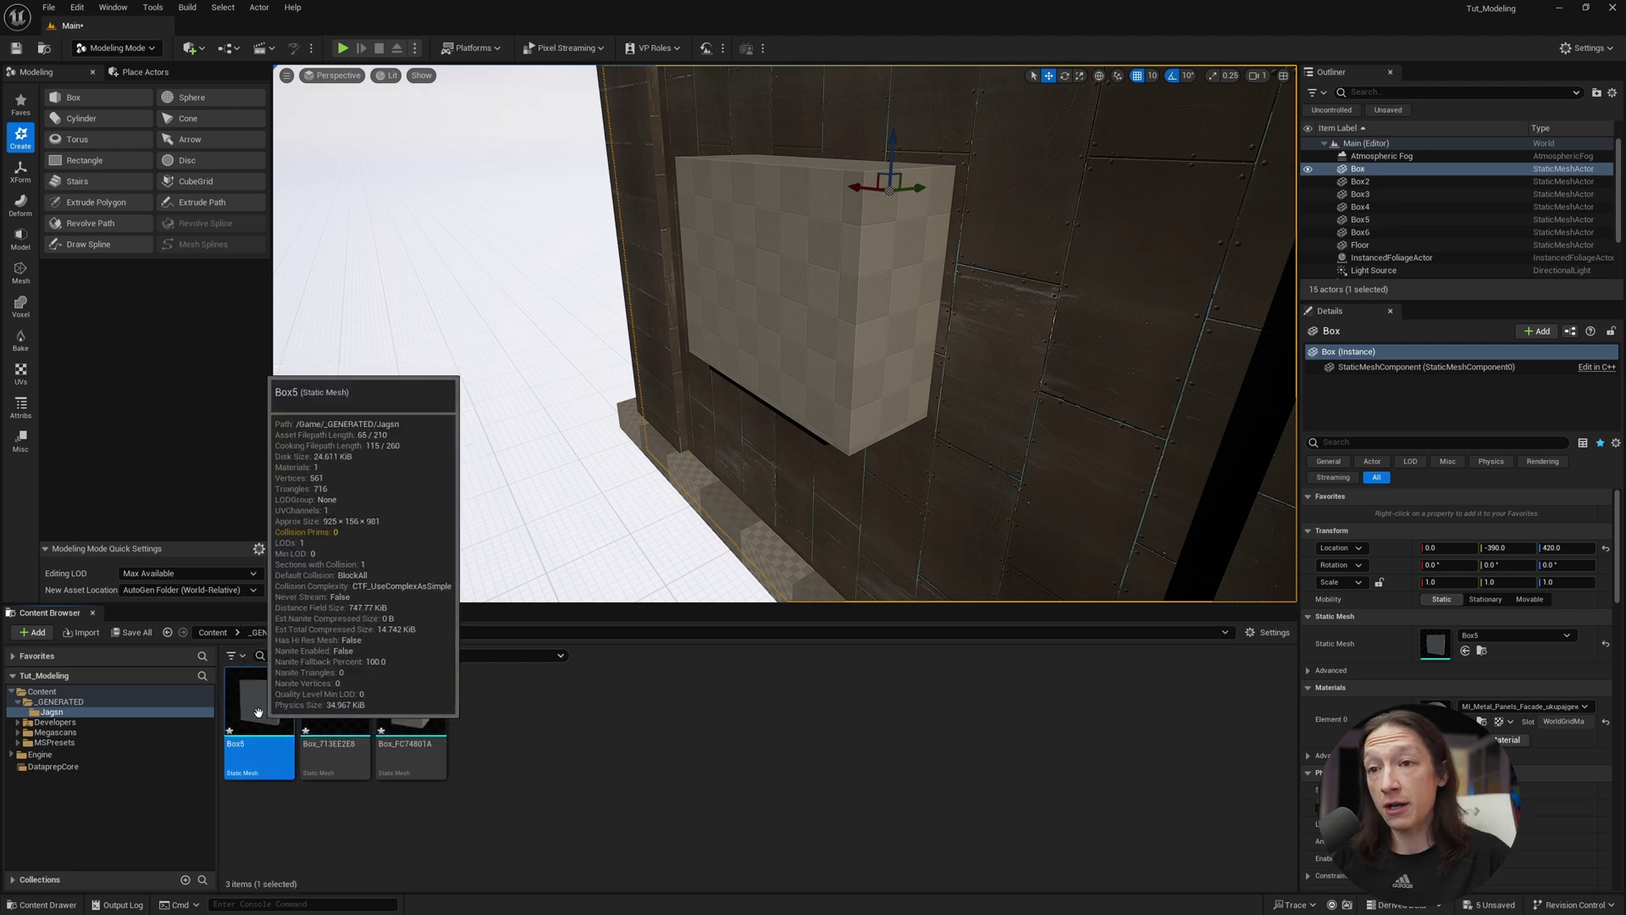
key(ctrl+d)
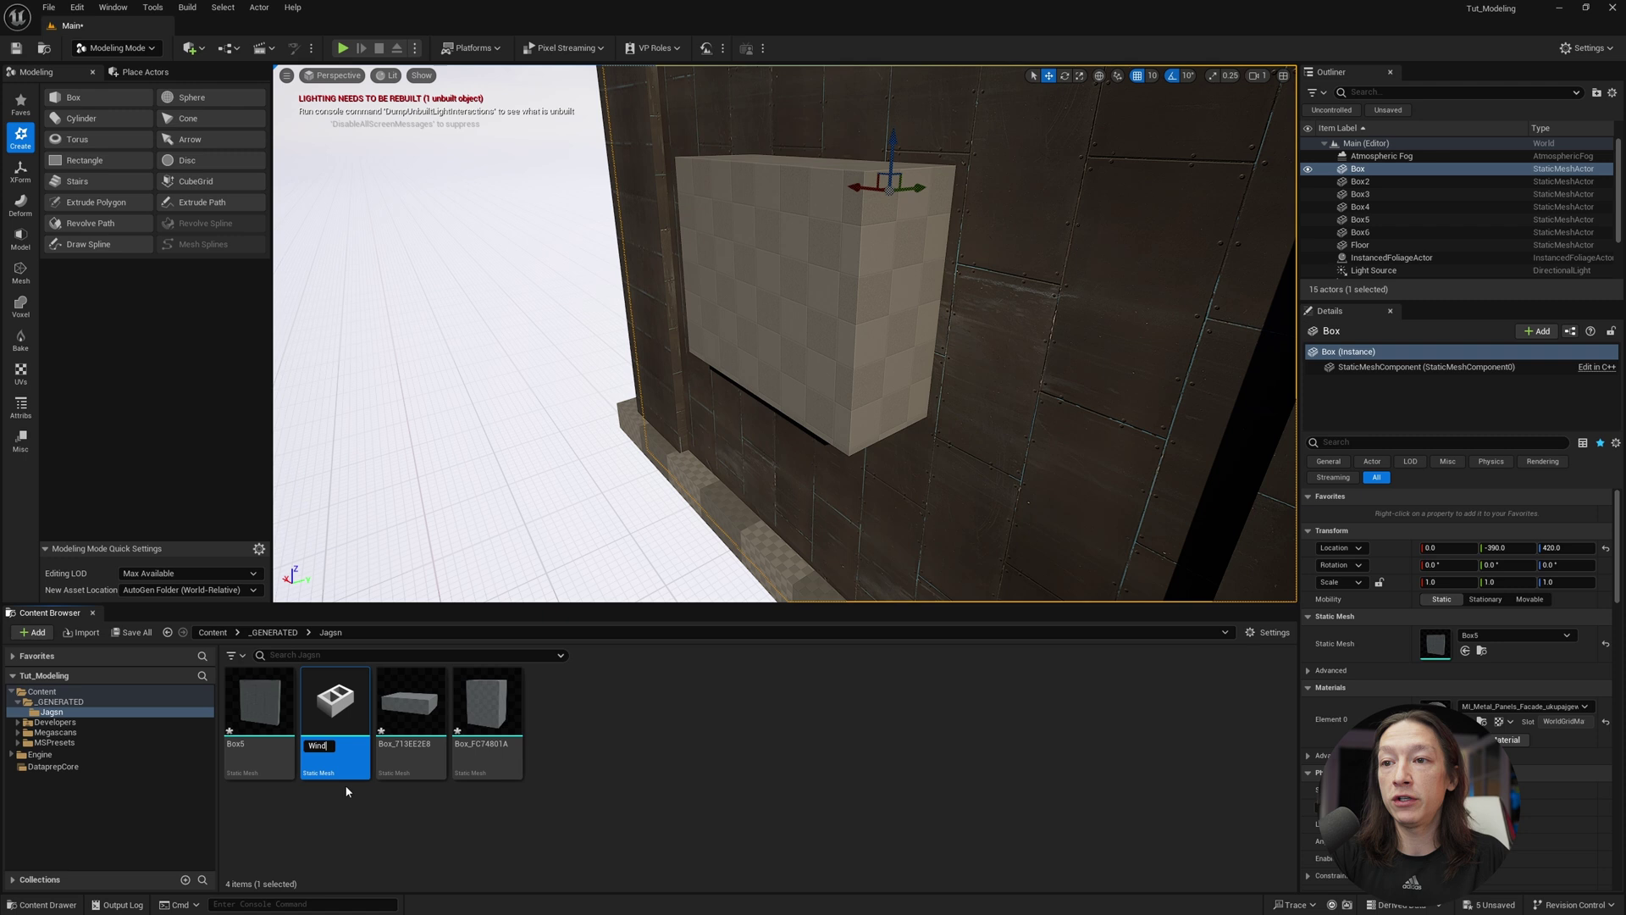
text(WindowWall)
key(Return)
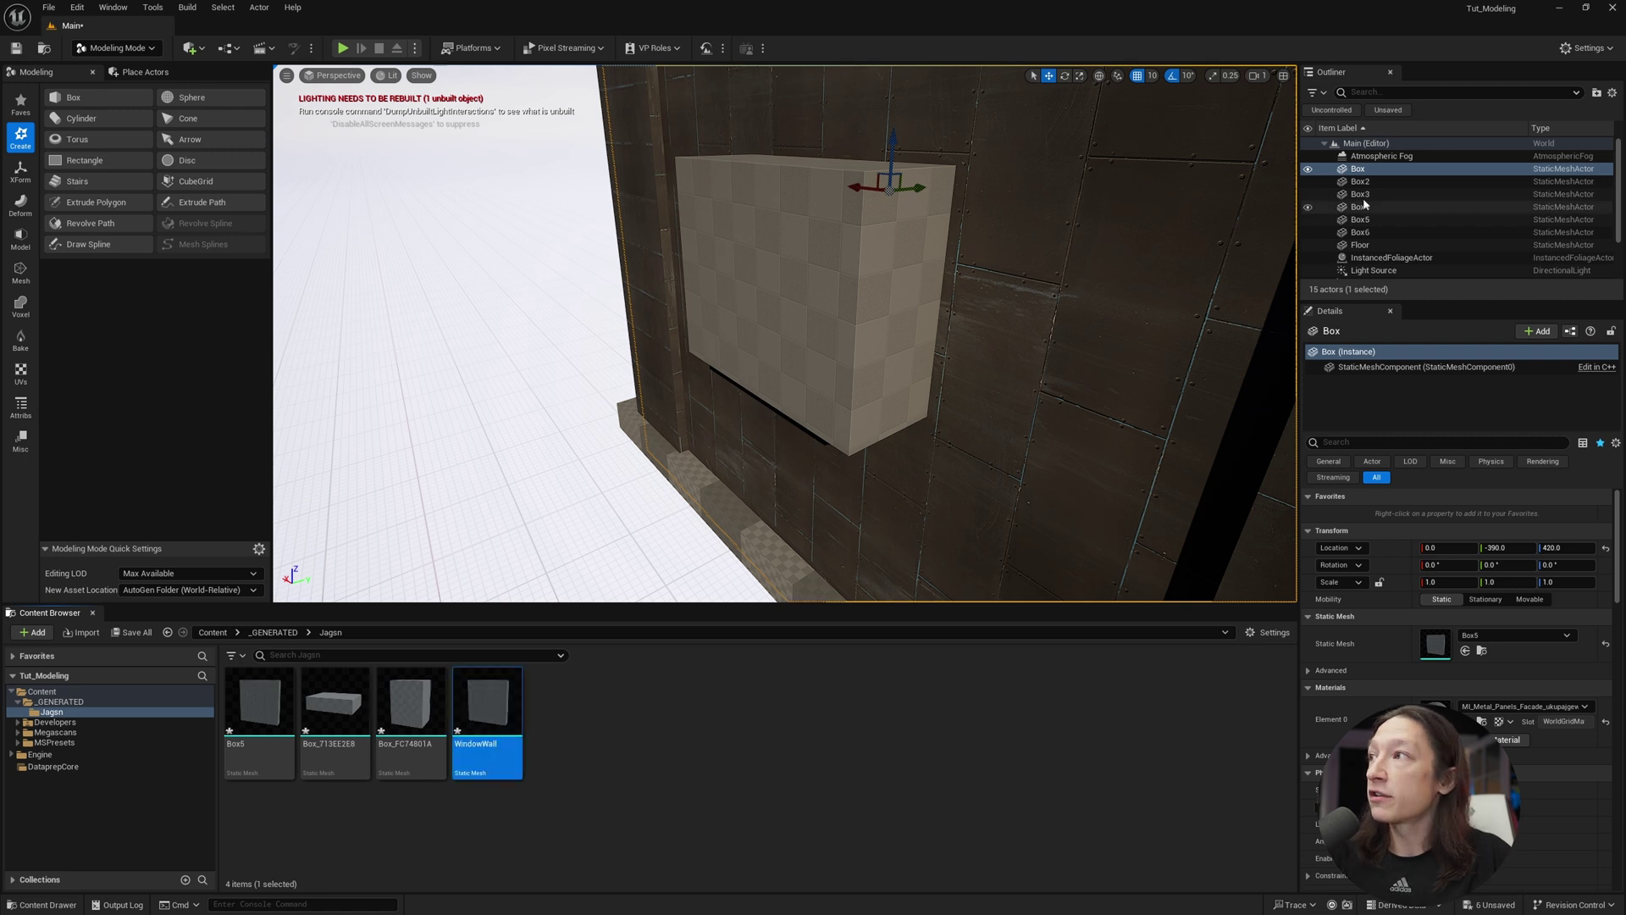
drag(487, 703, 1447, 646)
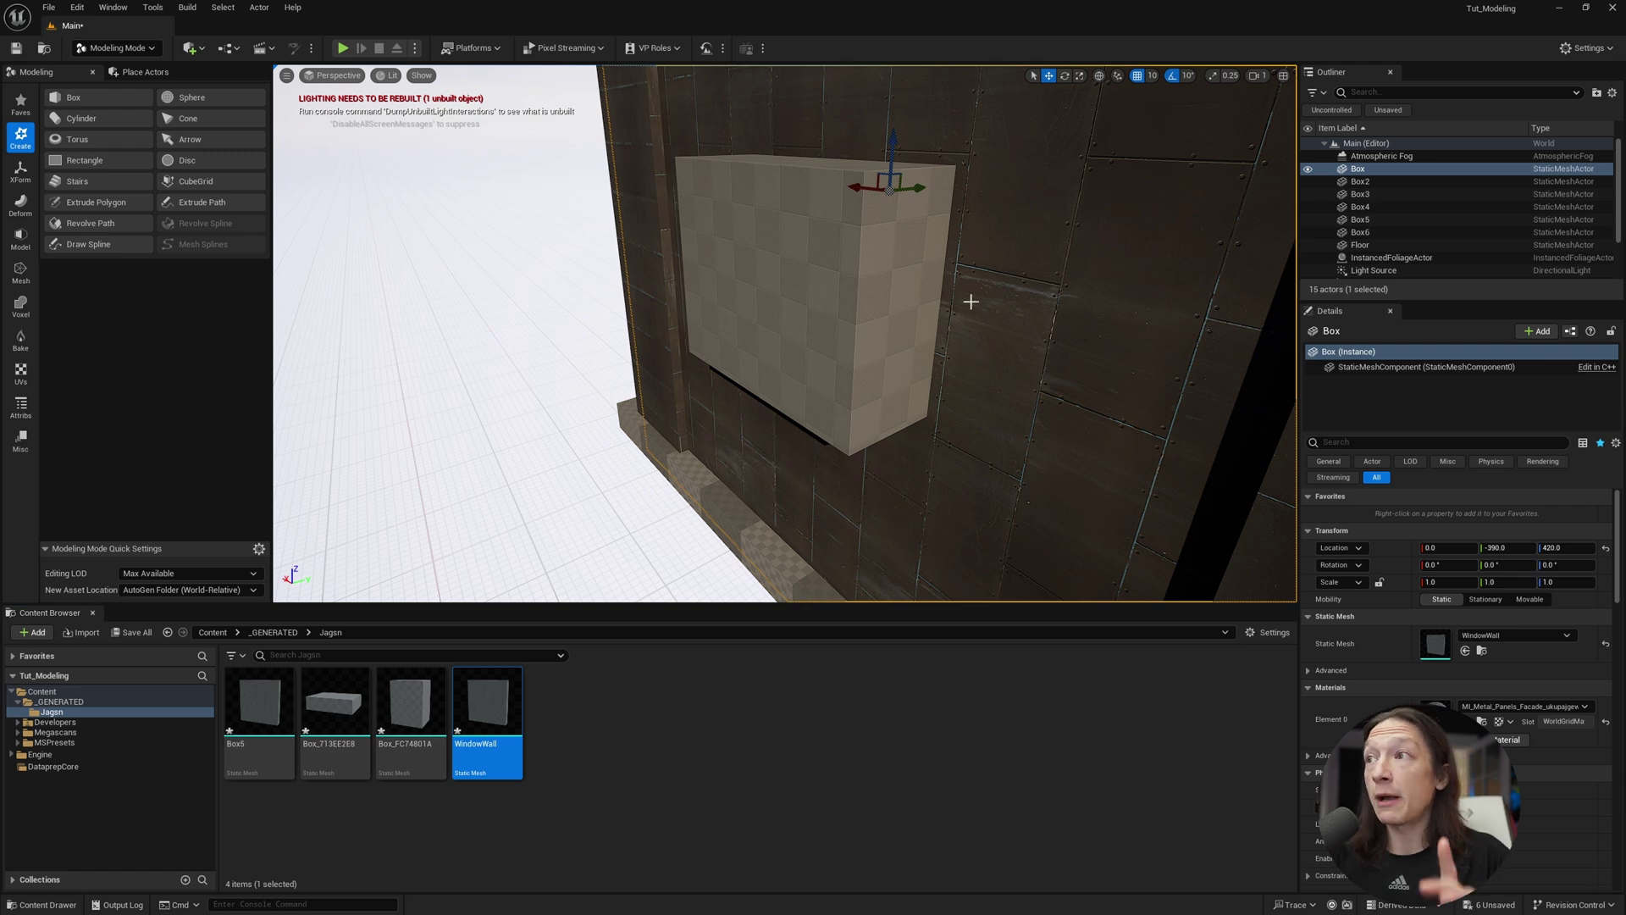
Select the Box wall together with the protruding Box6 and start a Boolean with the Difference A - B operation
click(904, 315)
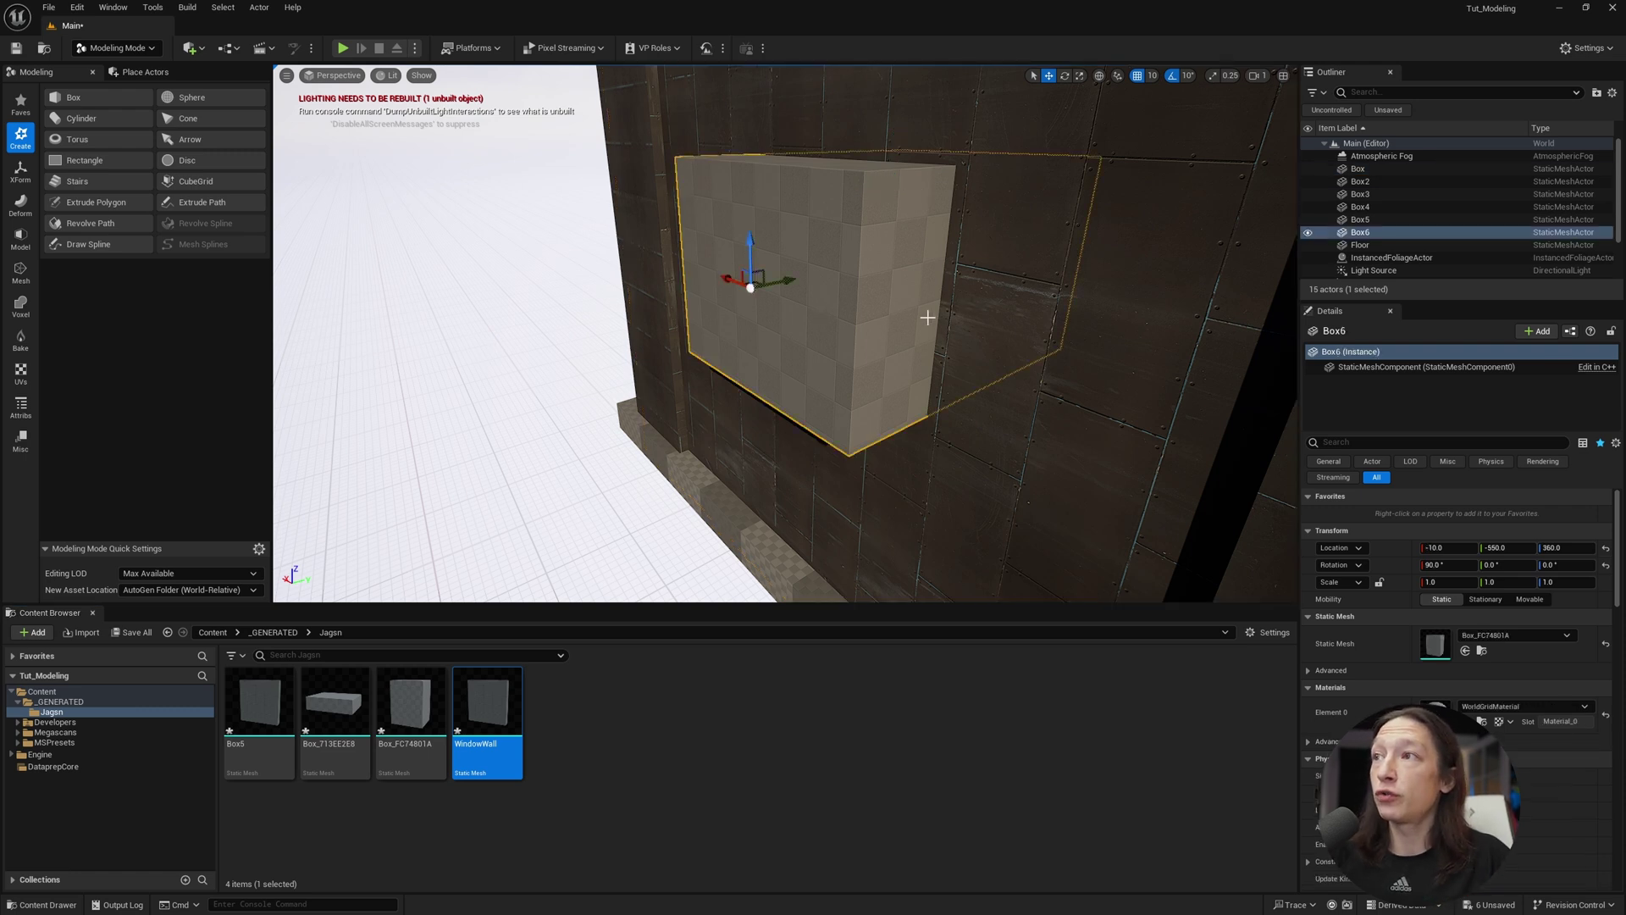
click(1033, 334)
right_drag(1034, 361, 1062, 305)
key(s)
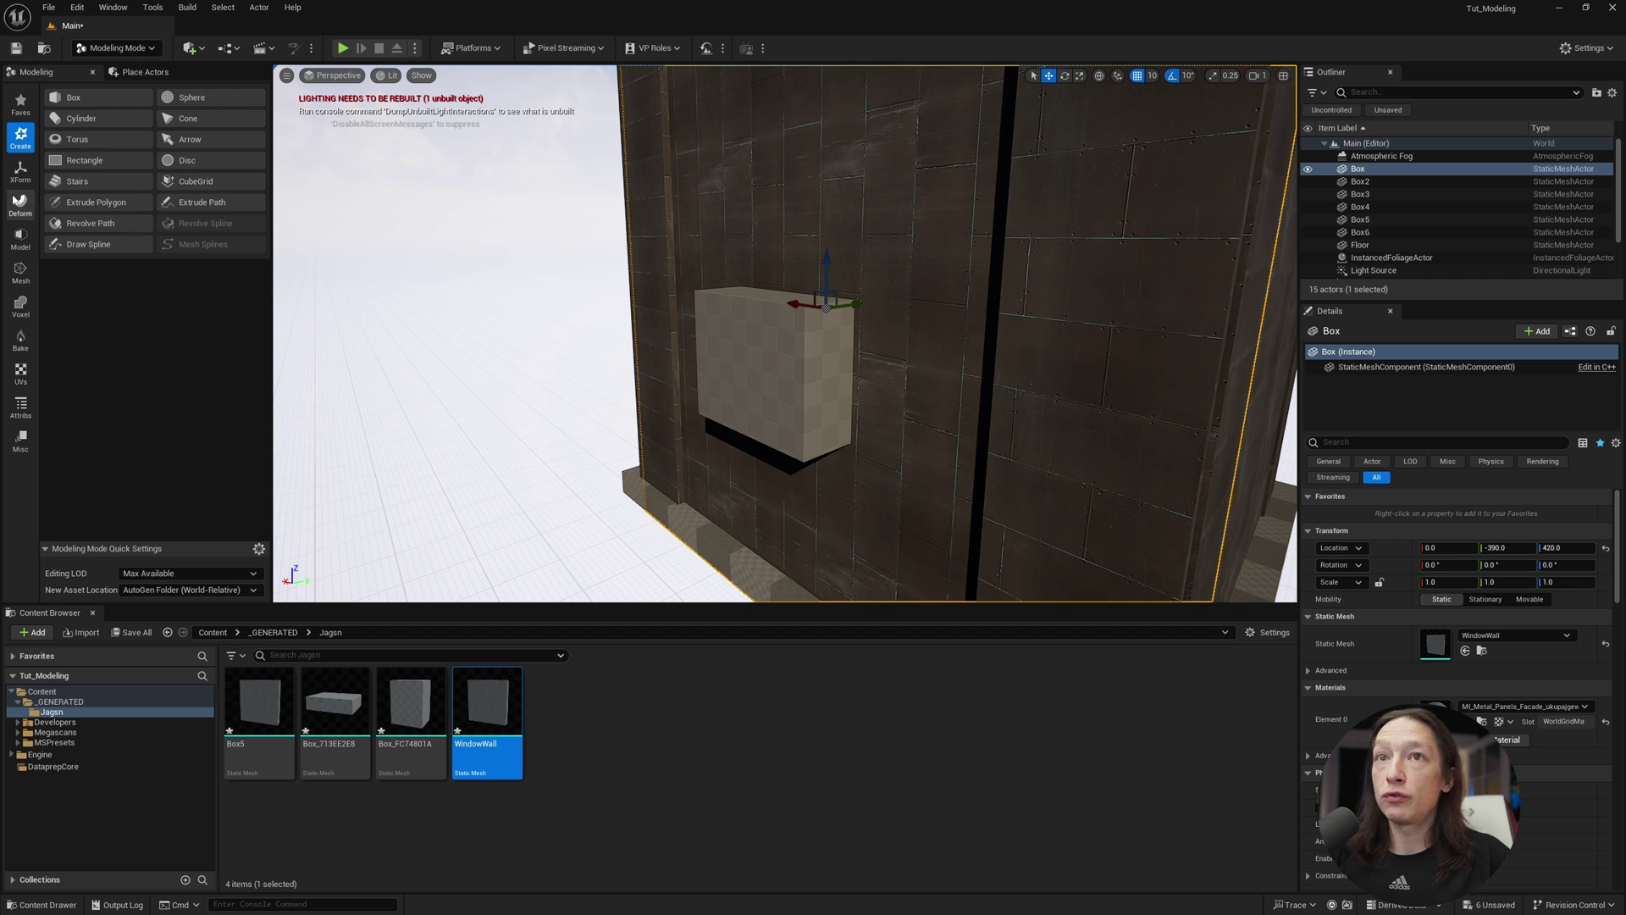
click(21, 207)
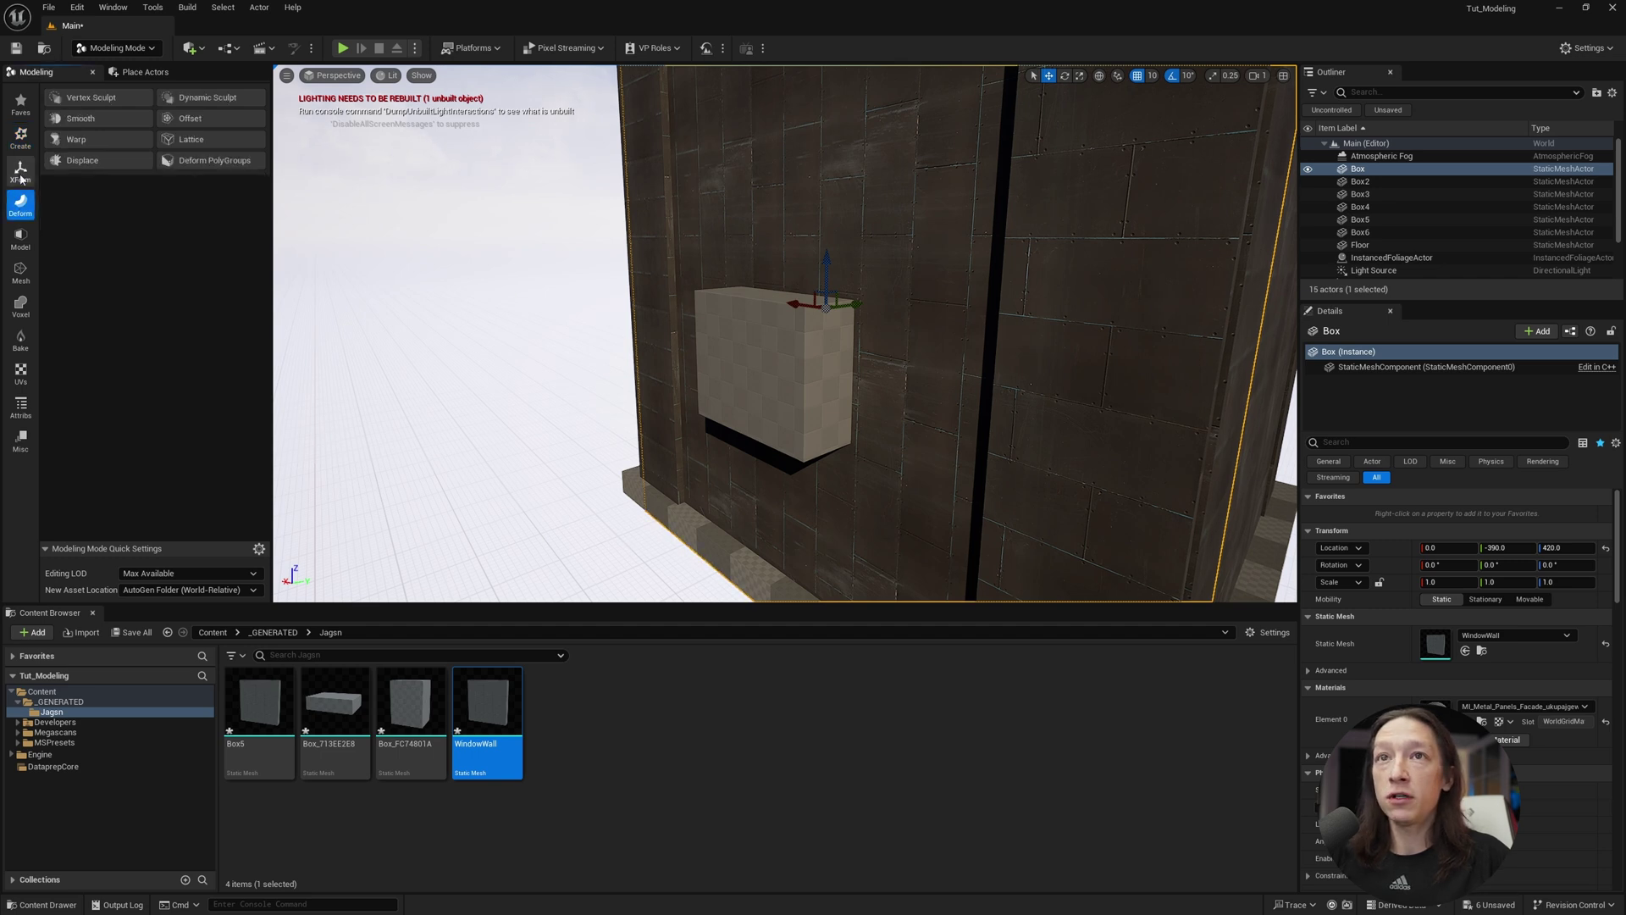
click(21, 237)
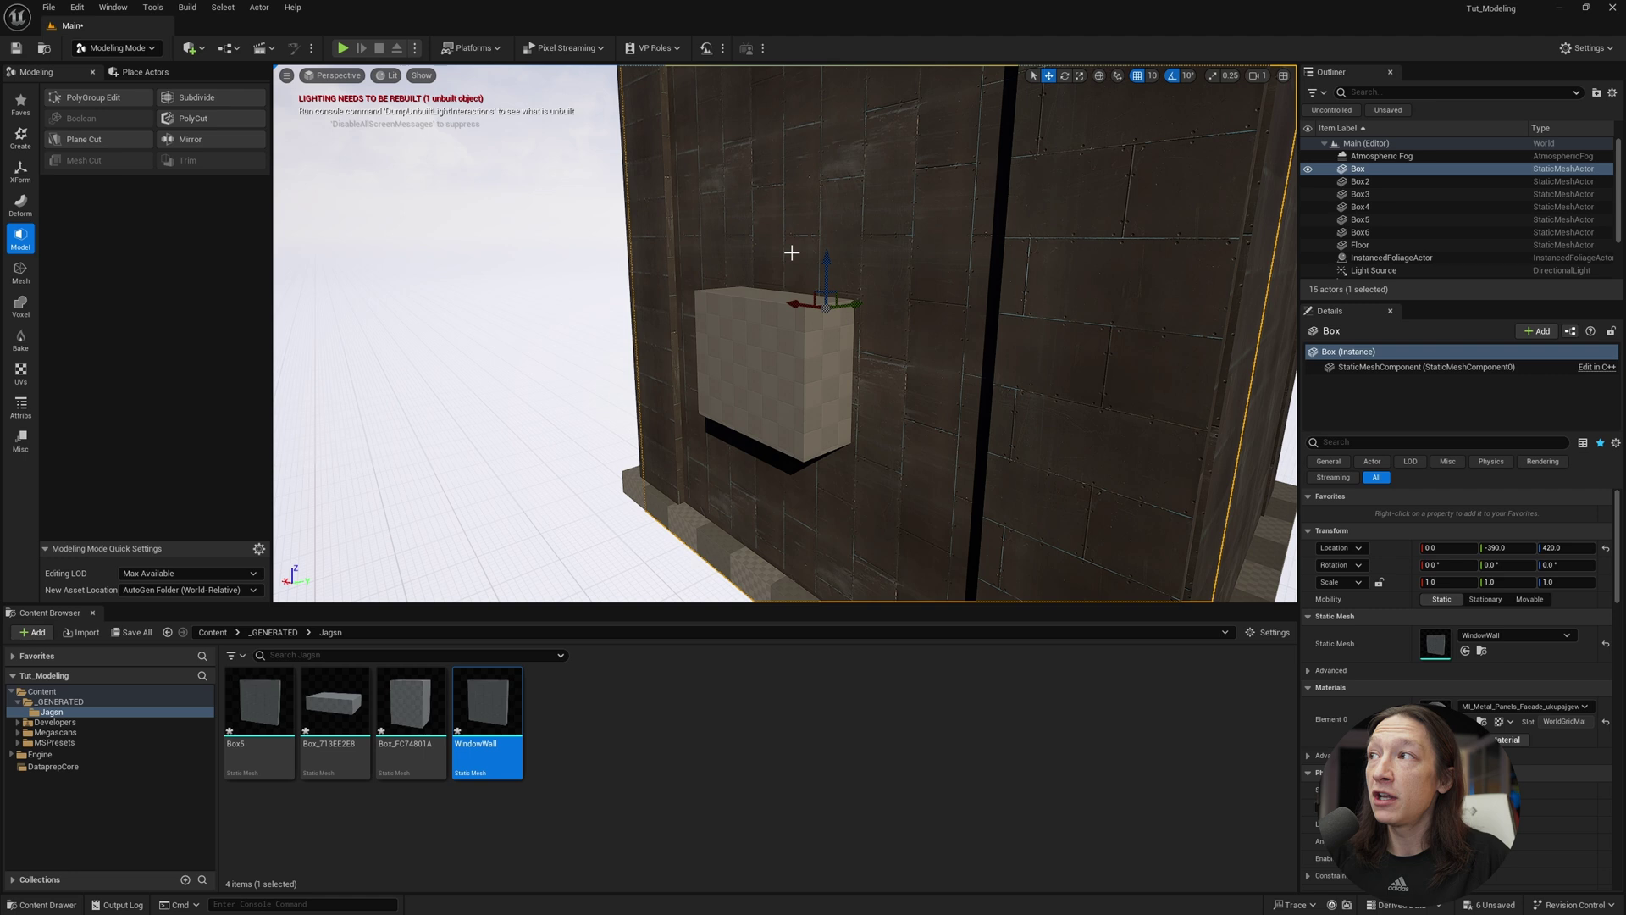
right_drag(813, 210, 816, 127)
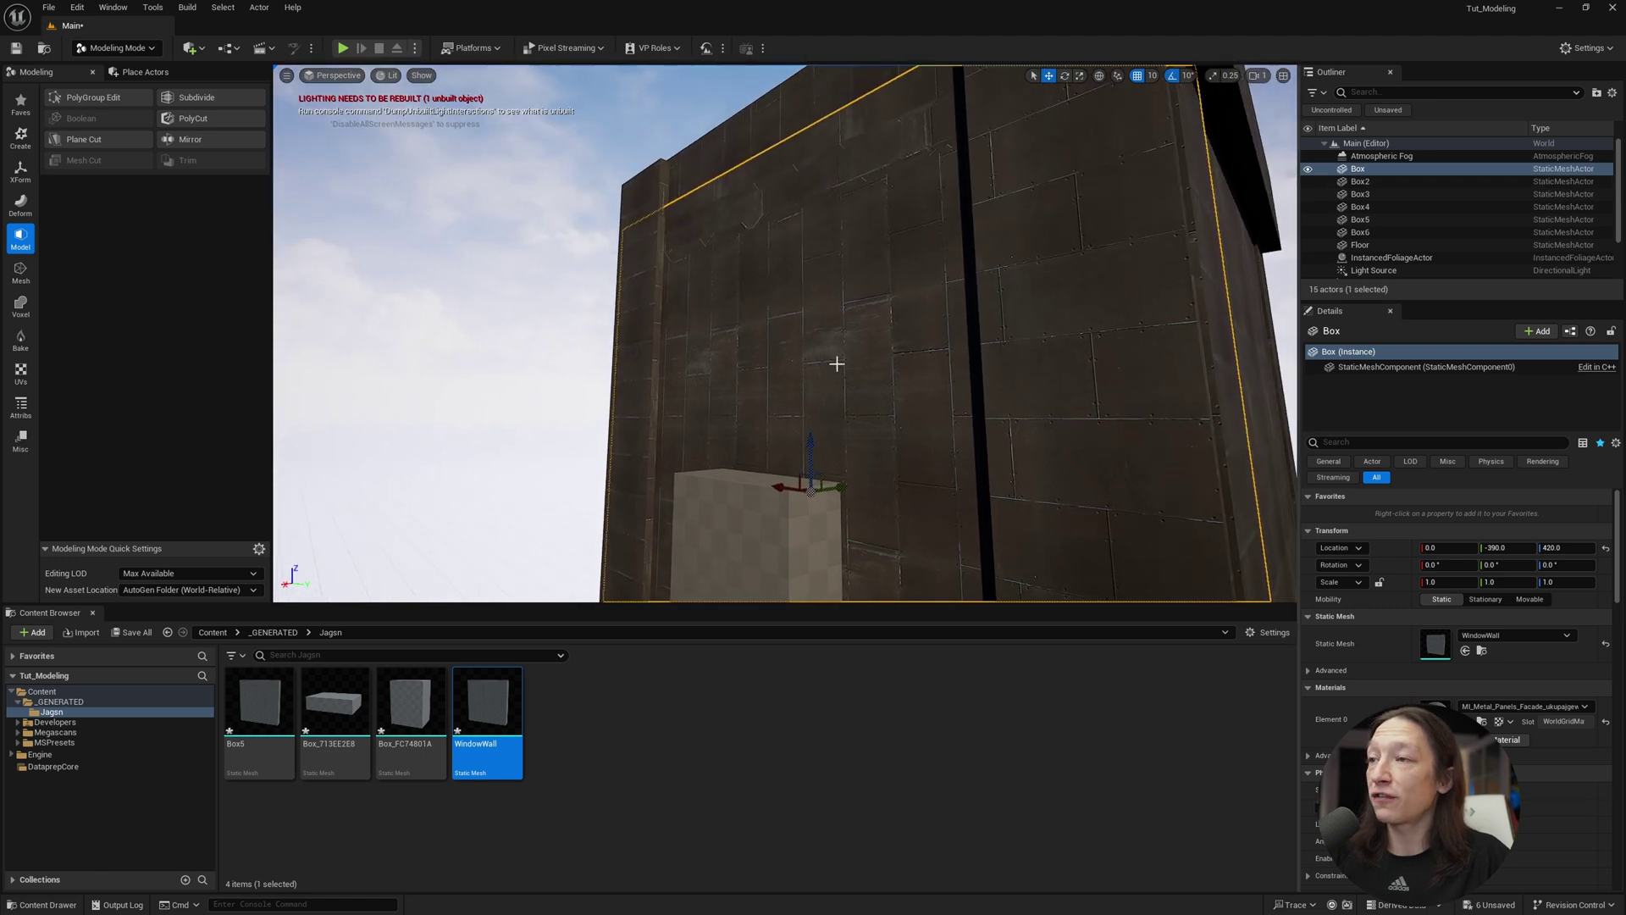
right_drag(837, 363, 838, 373)
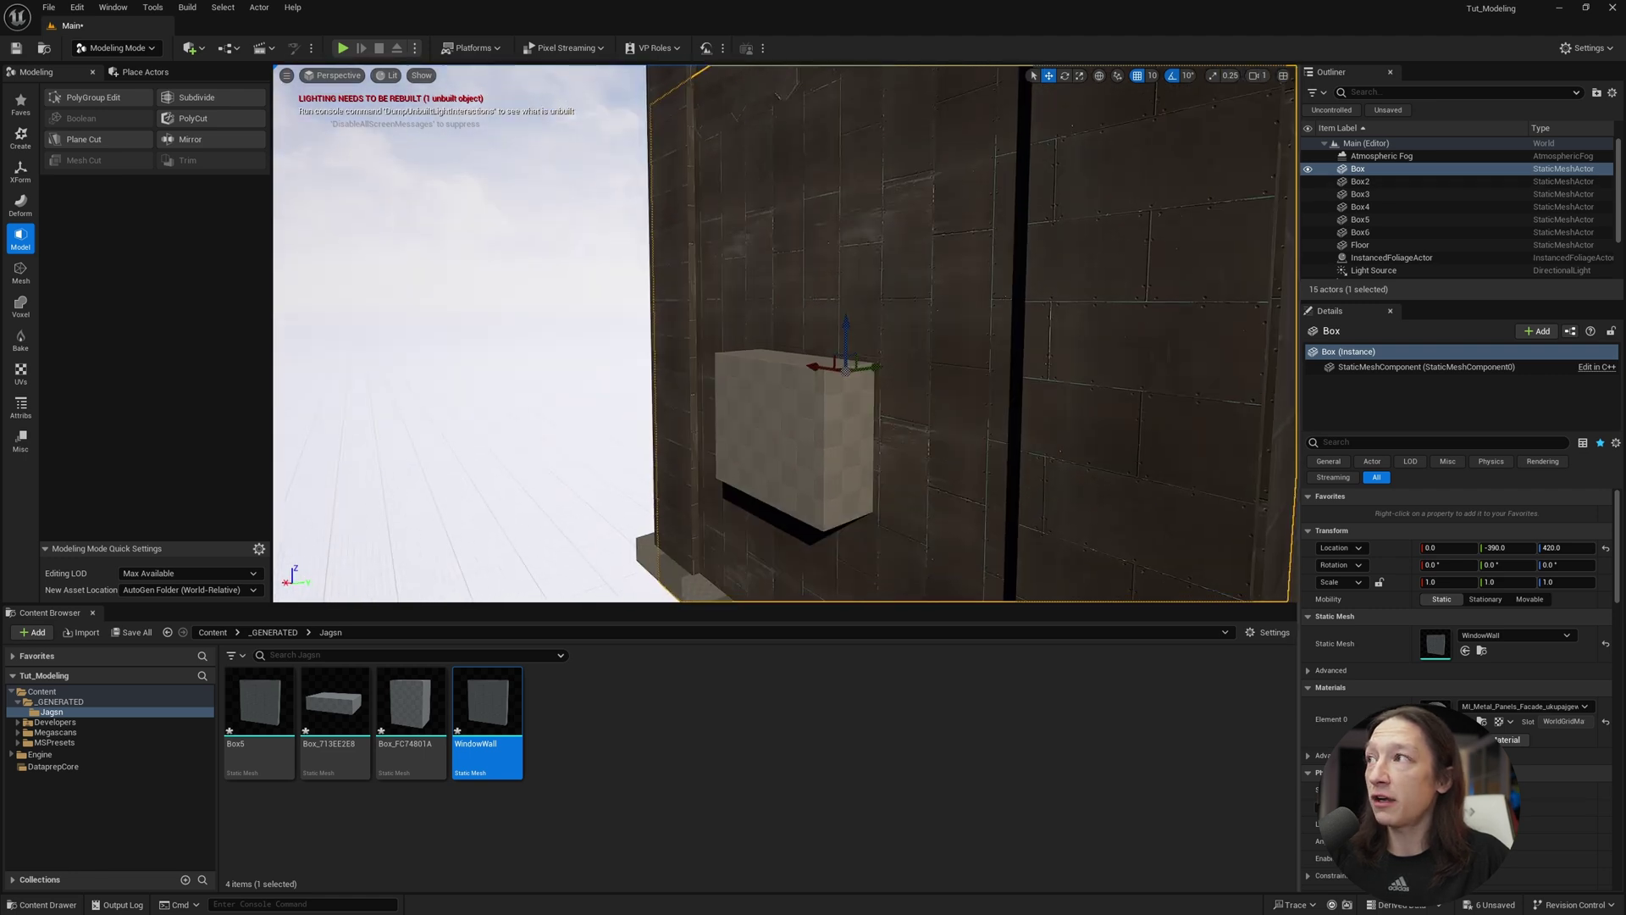
ctrl+click(809, 435)
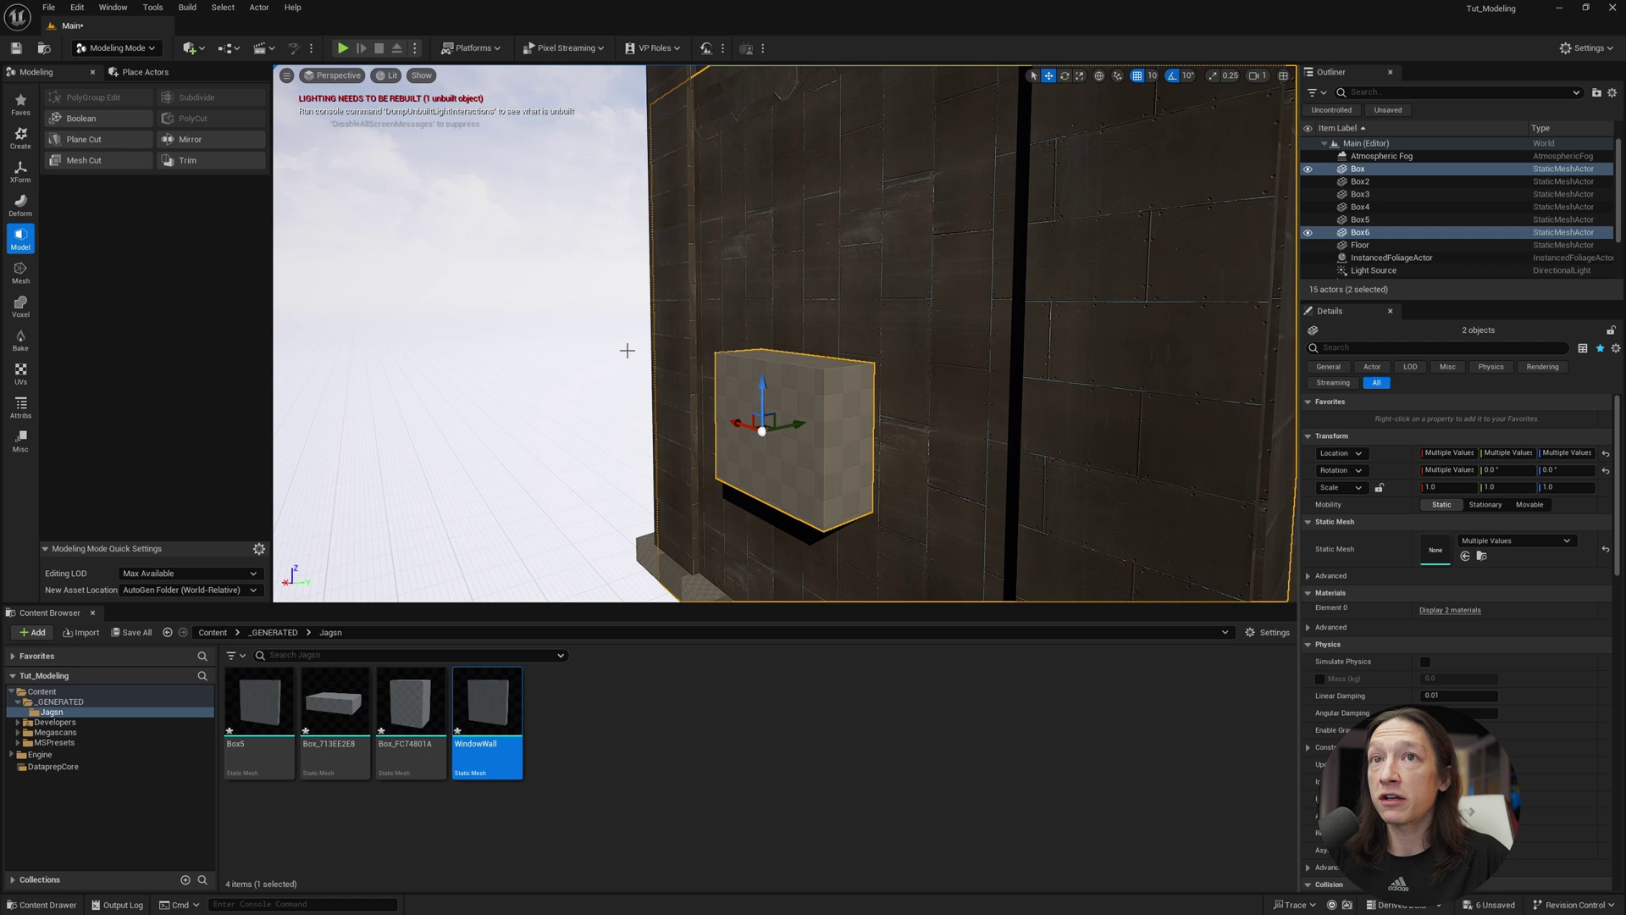
click(76, 124)
Raise the cutting box to Z 440, scale it uniformly to about 1.36, and accept the Boolean to cut the window opening
right_drag(572, 284, 707, 334)
key(w)
key(s)
key(s)
key(d)
right_drag(829, 356, 830, 360)
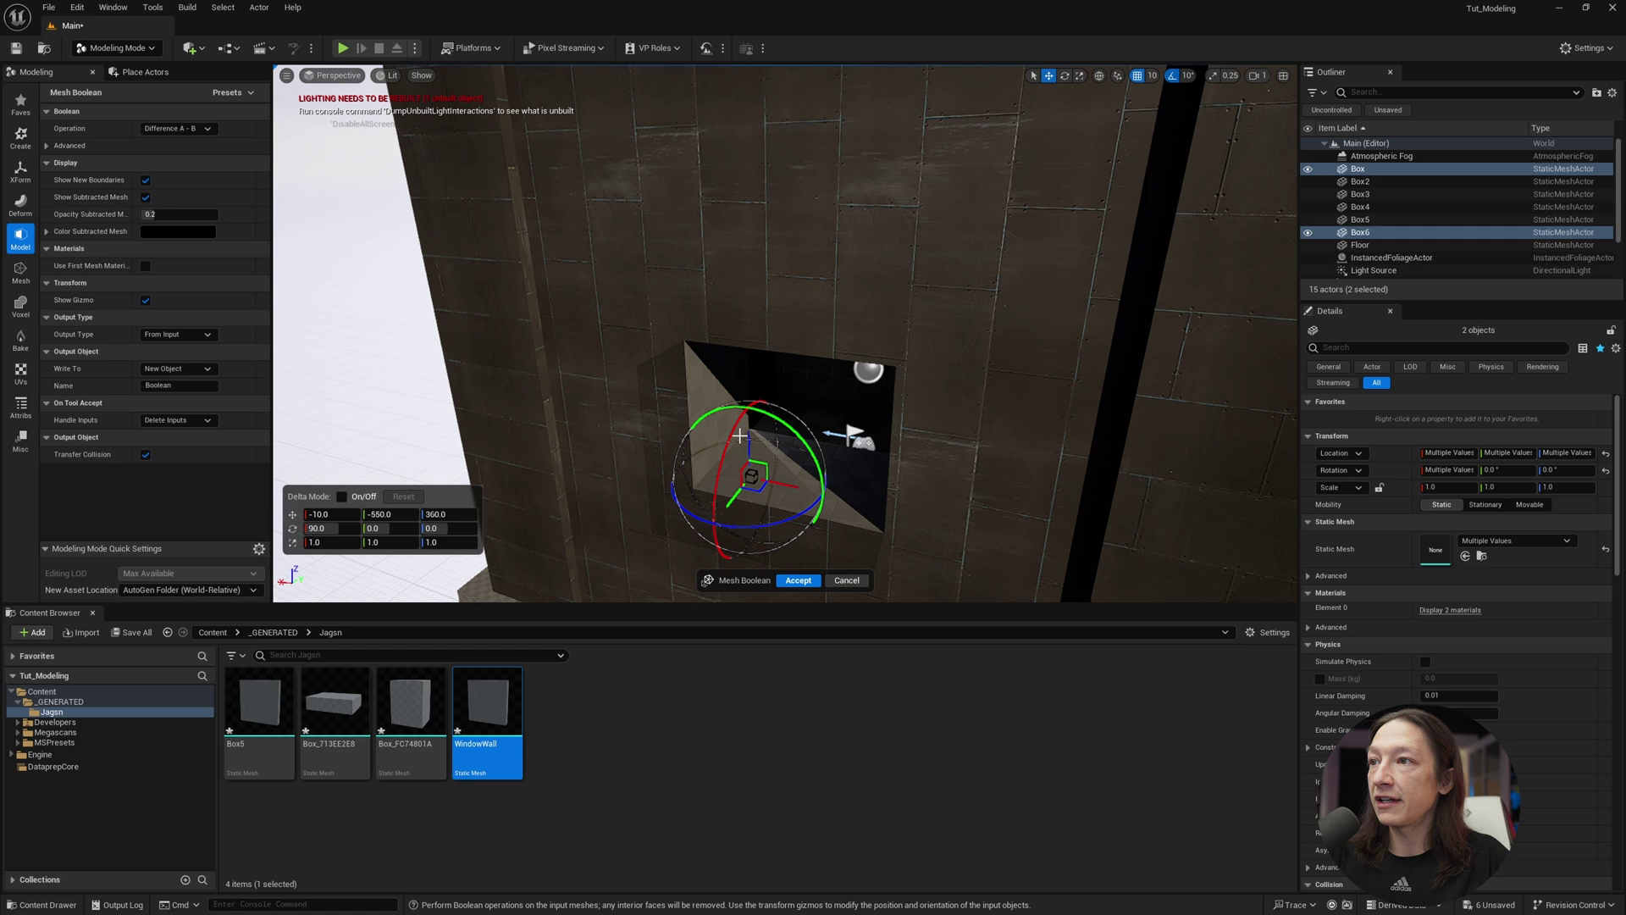
drag(748, 441, 769, 393)
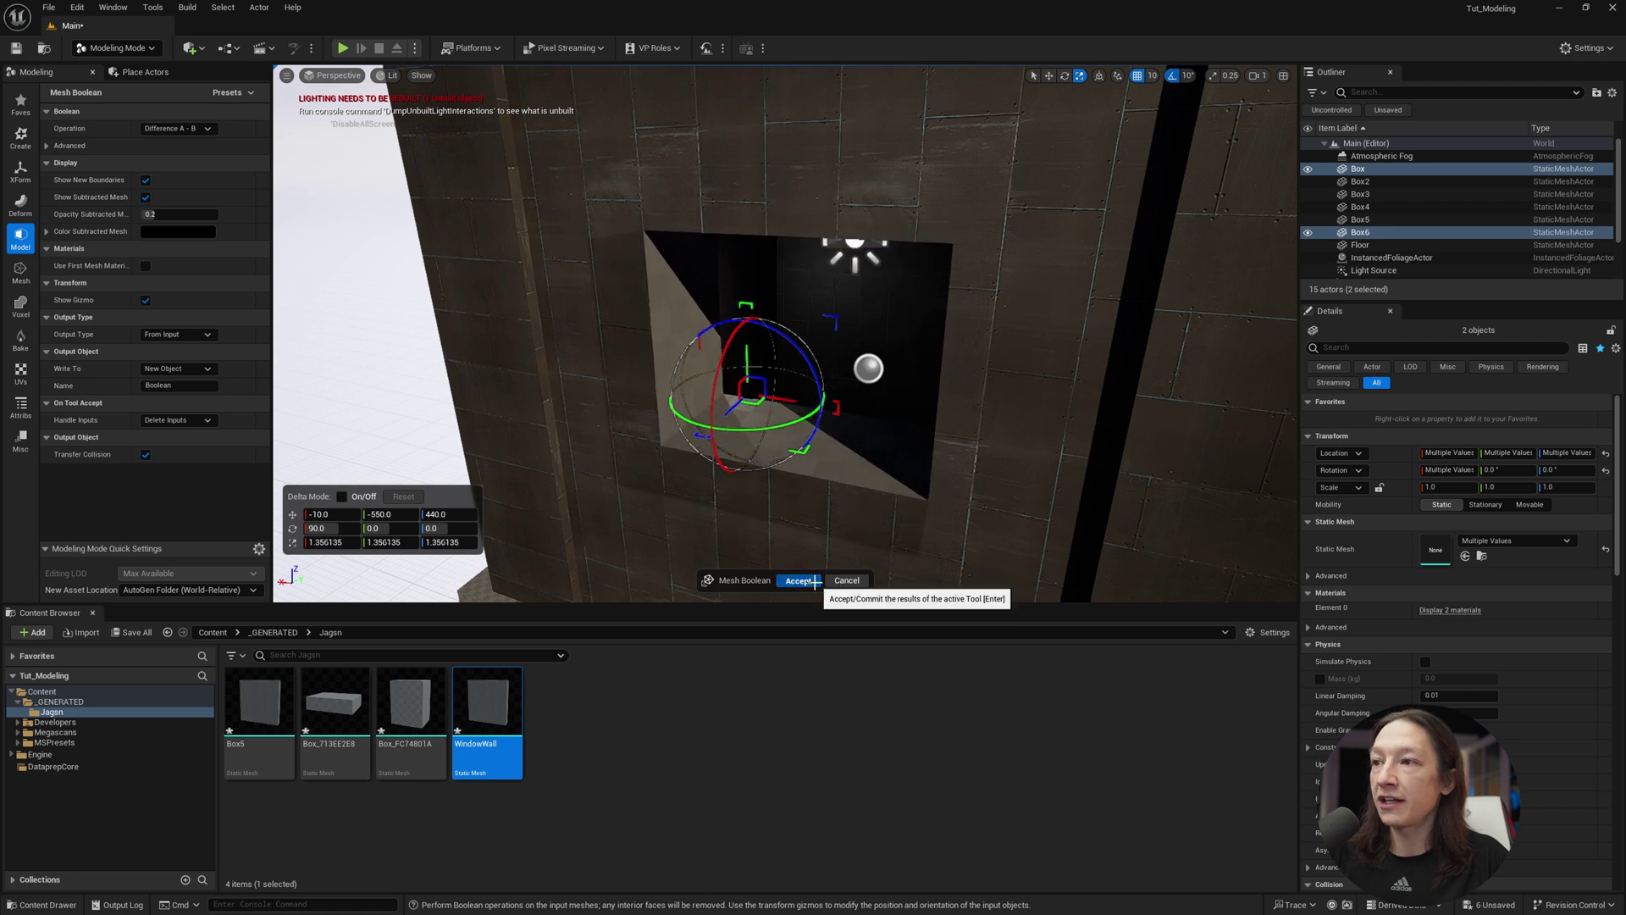
click(809, 581)
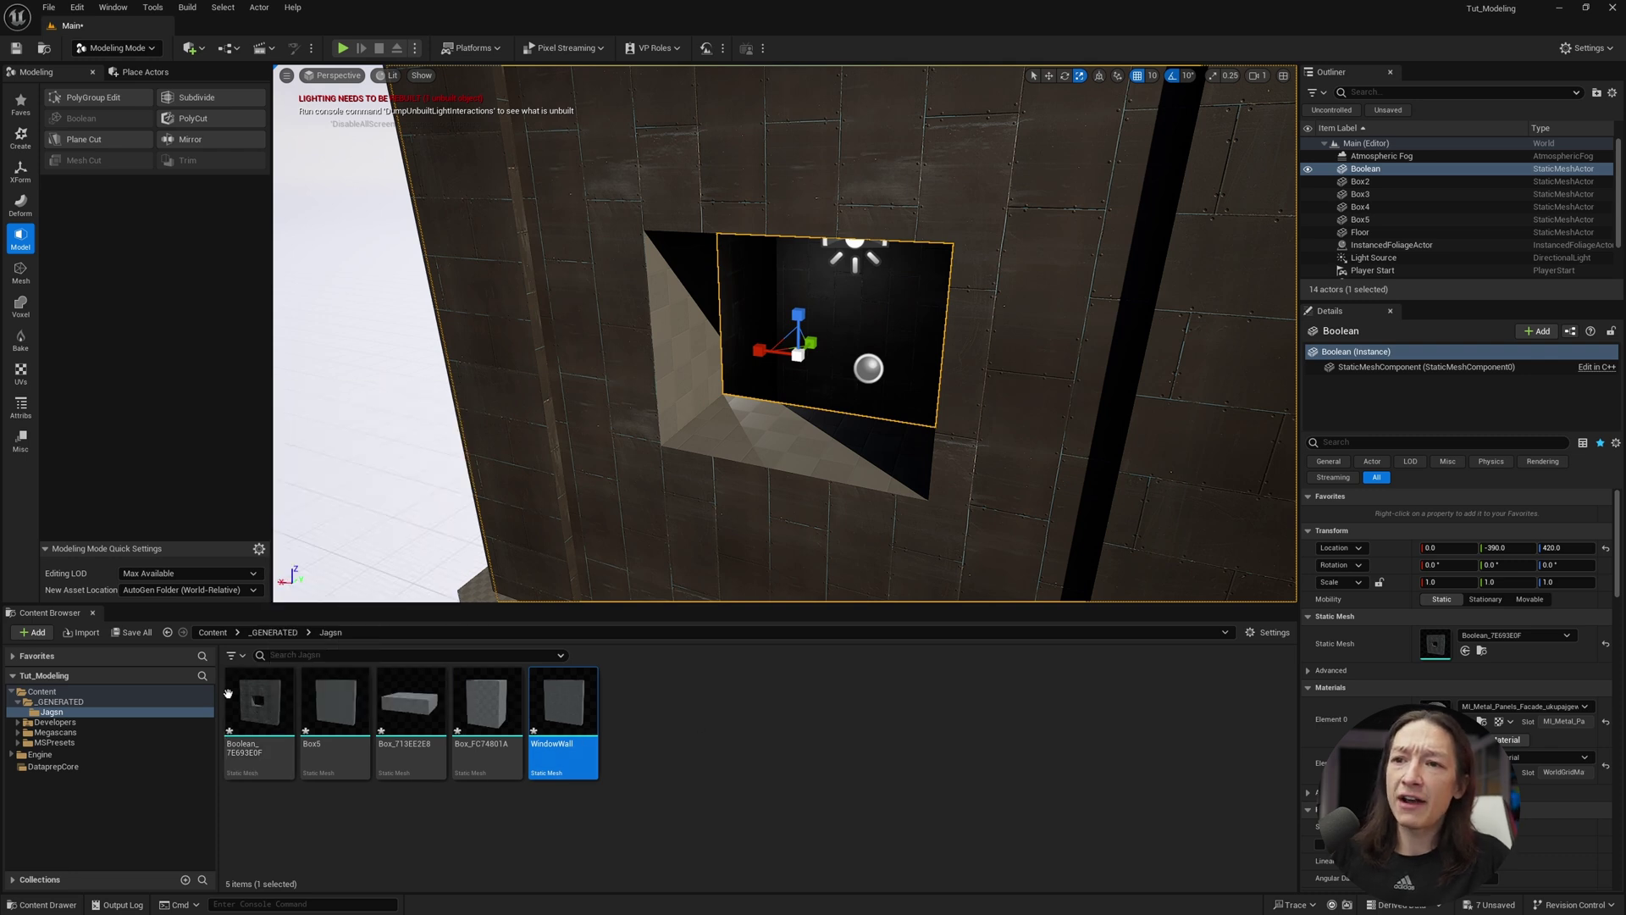
Rotate the sun's directional light to several angles to test how sunlight falls through the window opening into the room
mouse_move(713, 400)
right_down()
mouse_move(678, 415)
mouse_move(703, 466)
mouse_move(713, 400)
right_up()
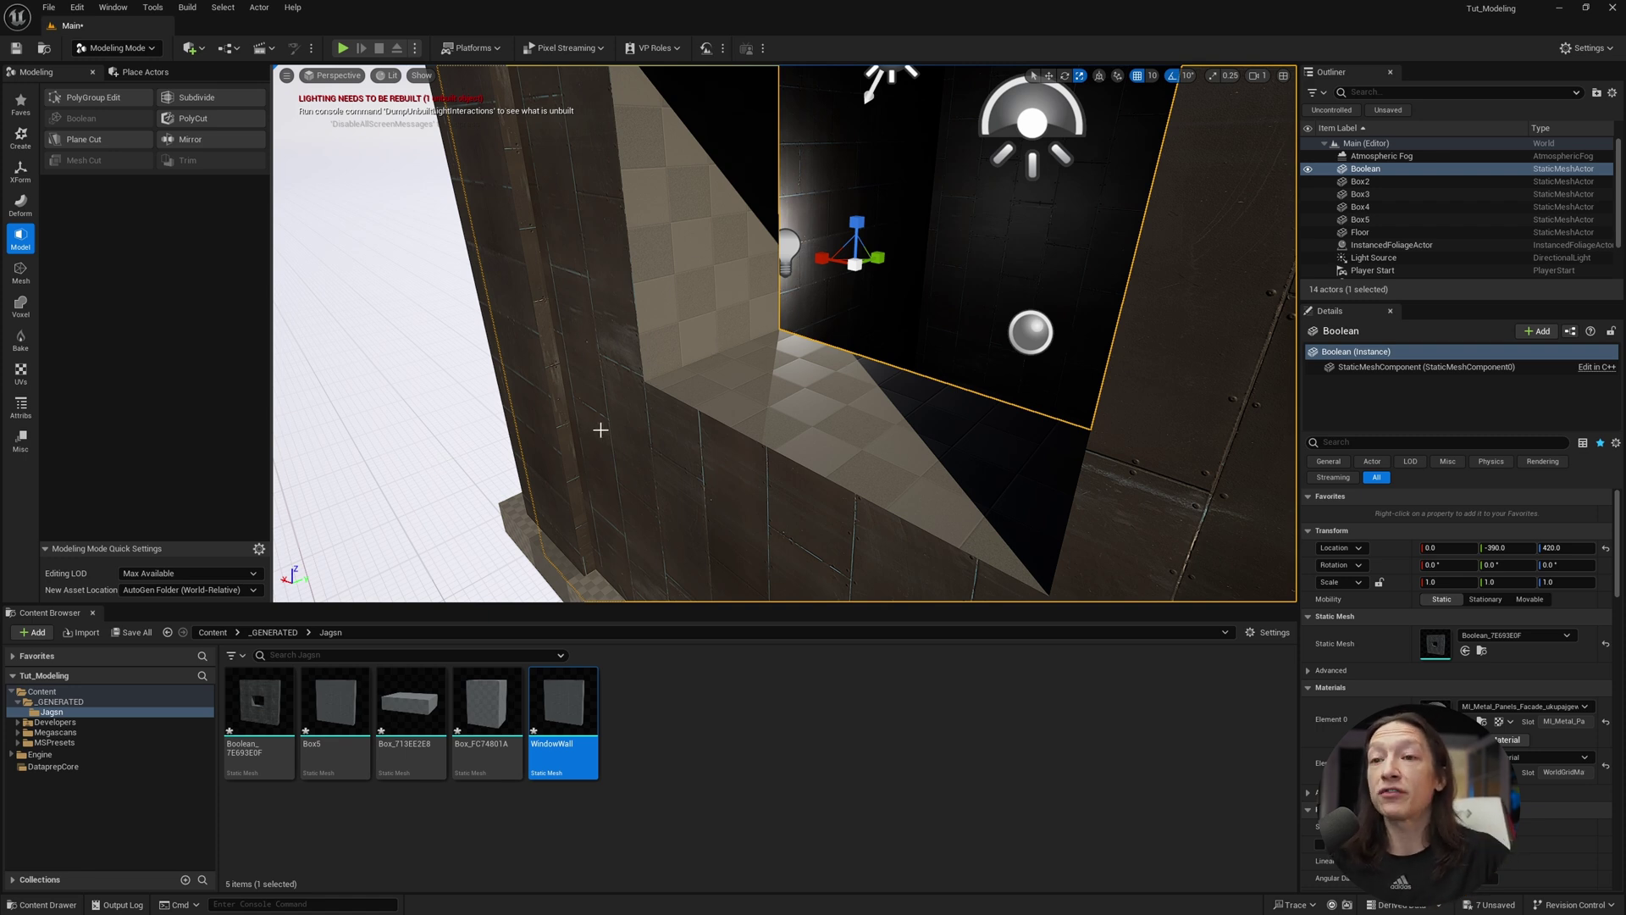
right_drag(703, 284, 762, 241)
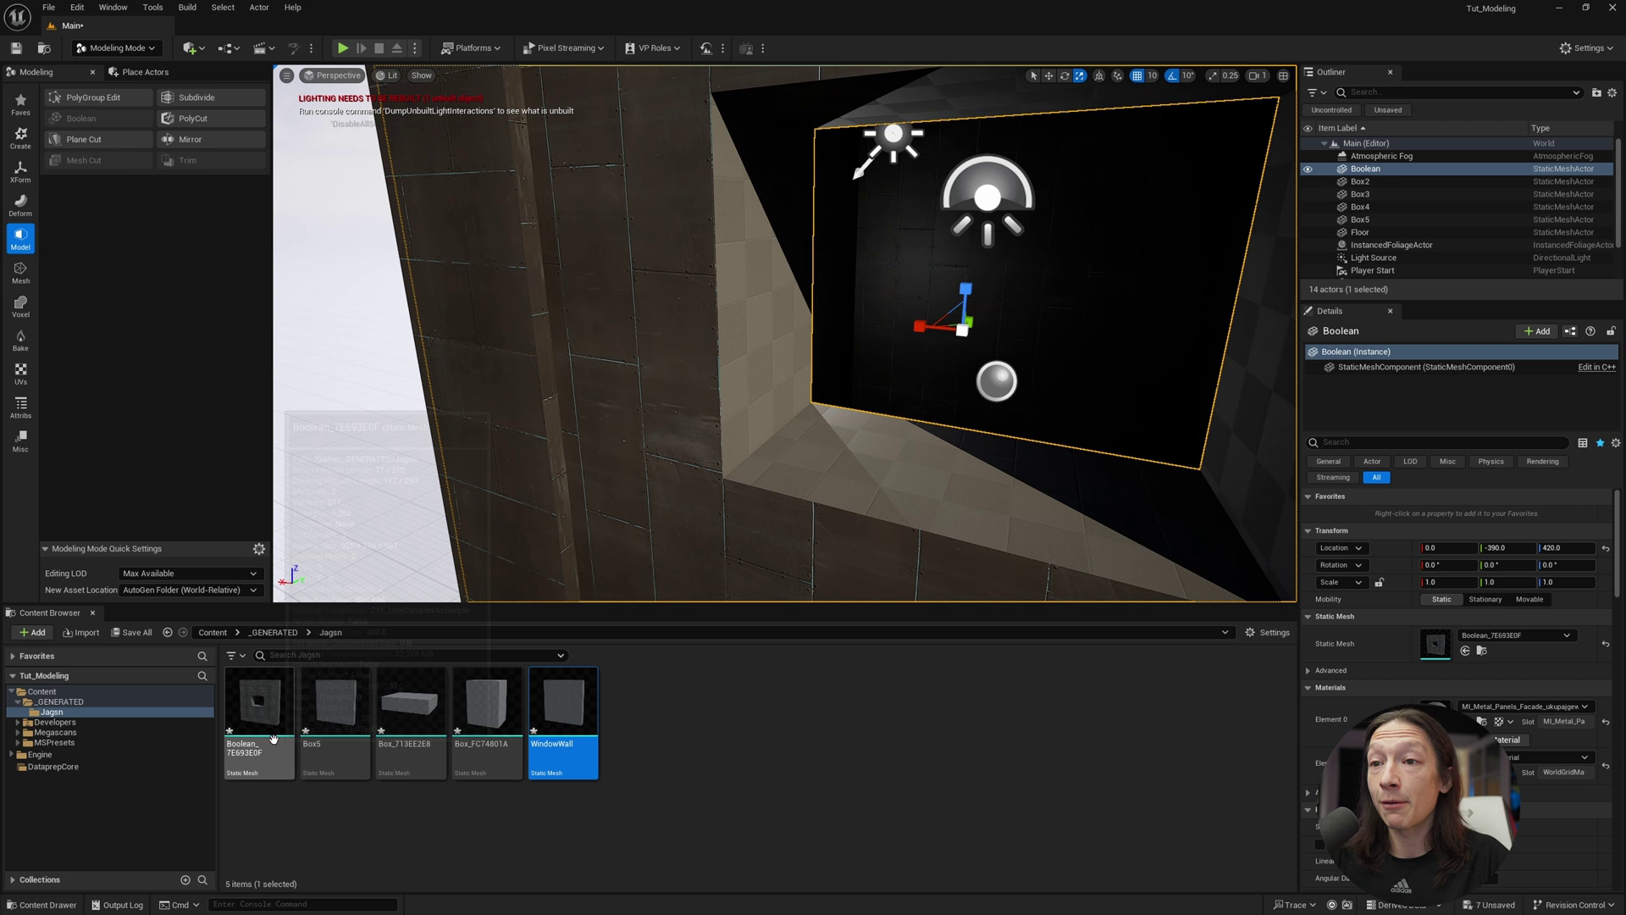
key(w)
right_drag(834, 382, 542, 390)
right_drag(720, 508, 840, 390)
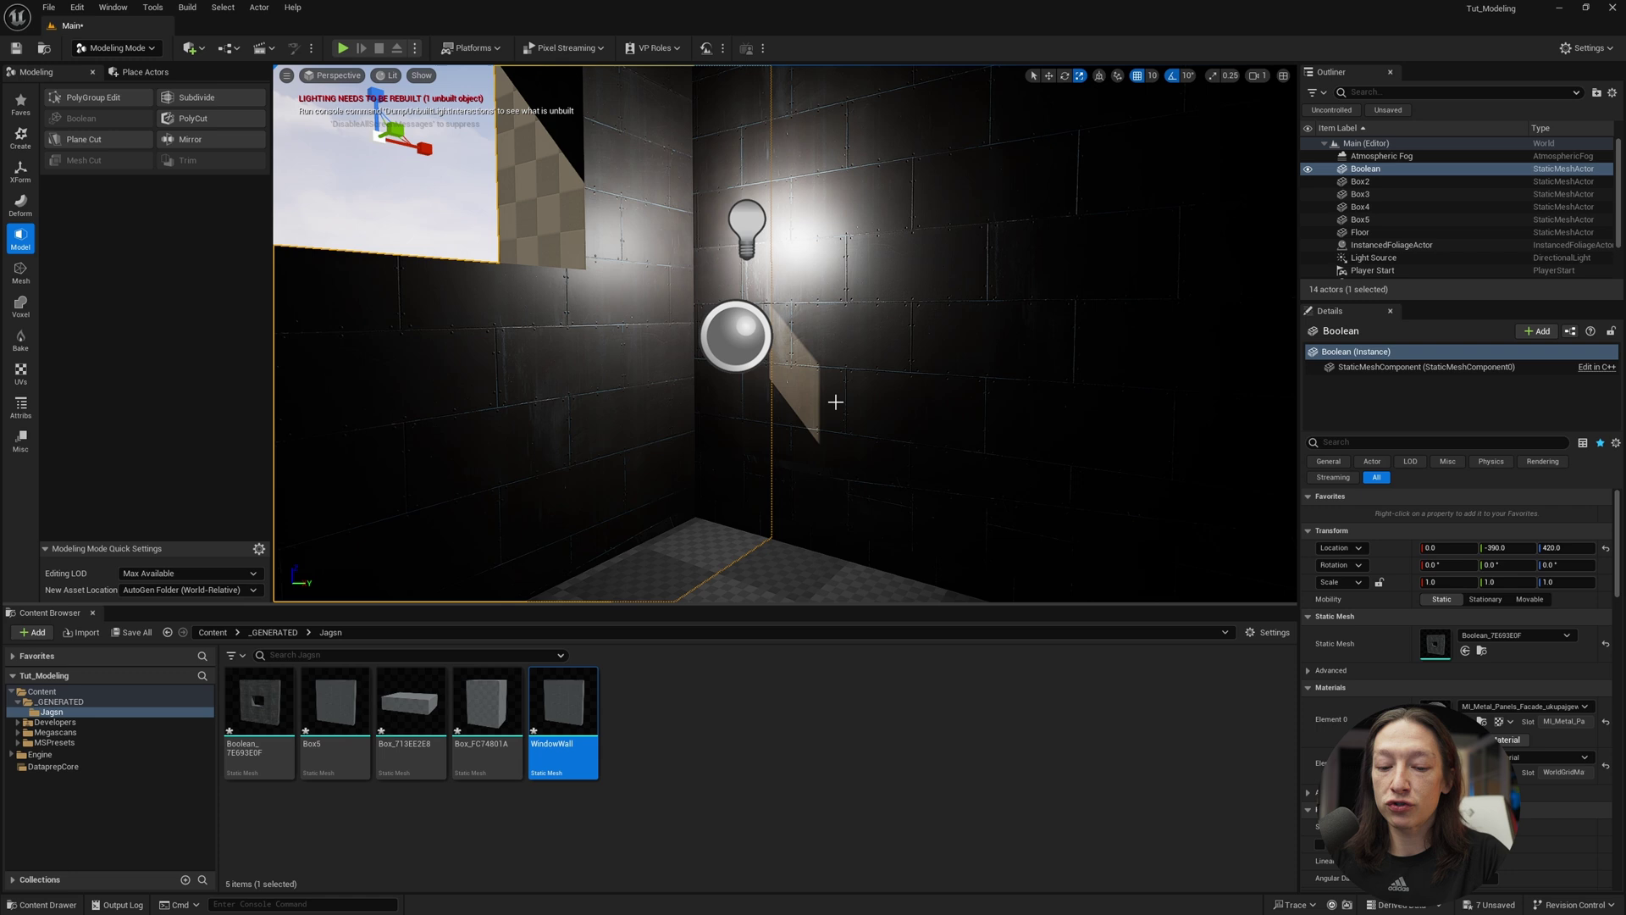
key(ctrl+l)
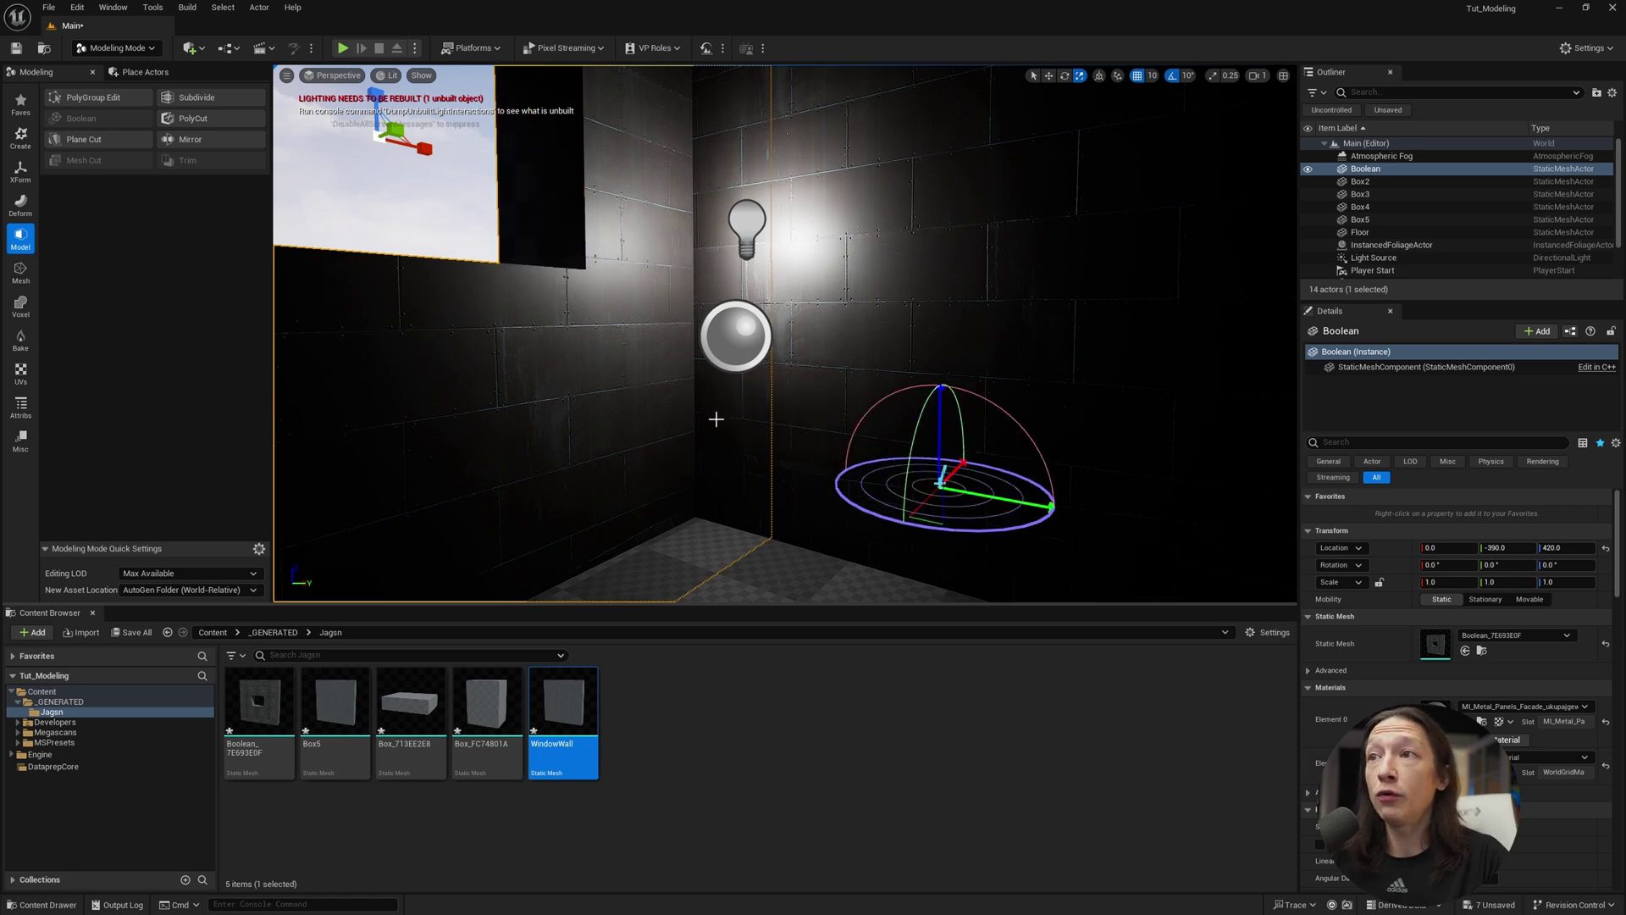
key(ctrl+l)
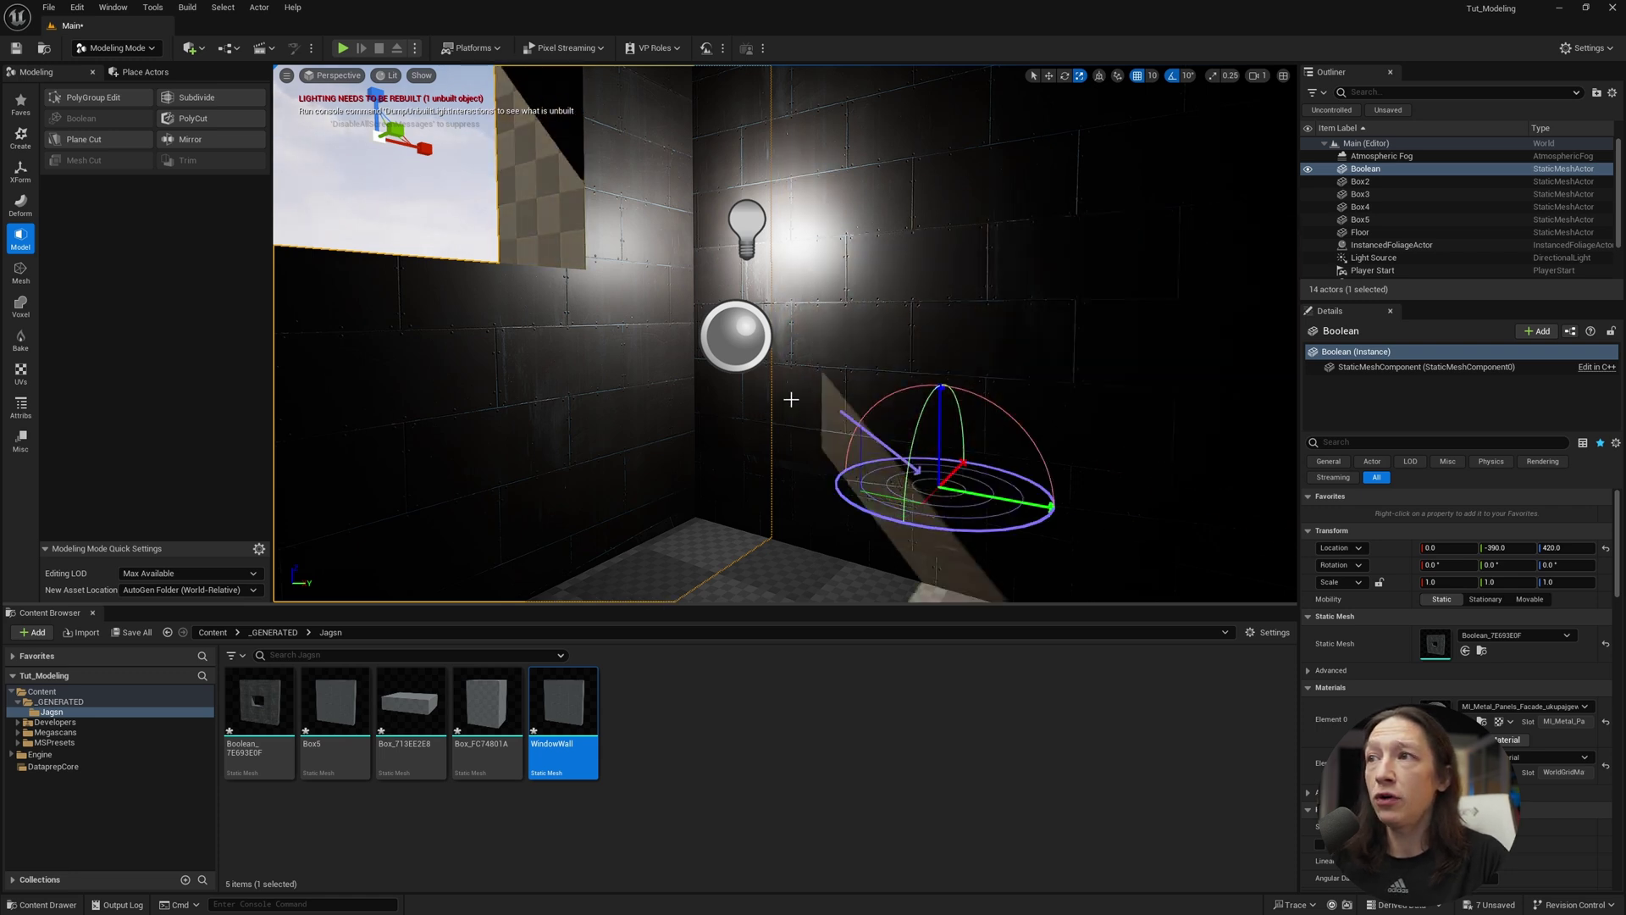
ctrl+drag(794, 335, 754, 450)
ctrl+drag(907, 437, 817, 429)
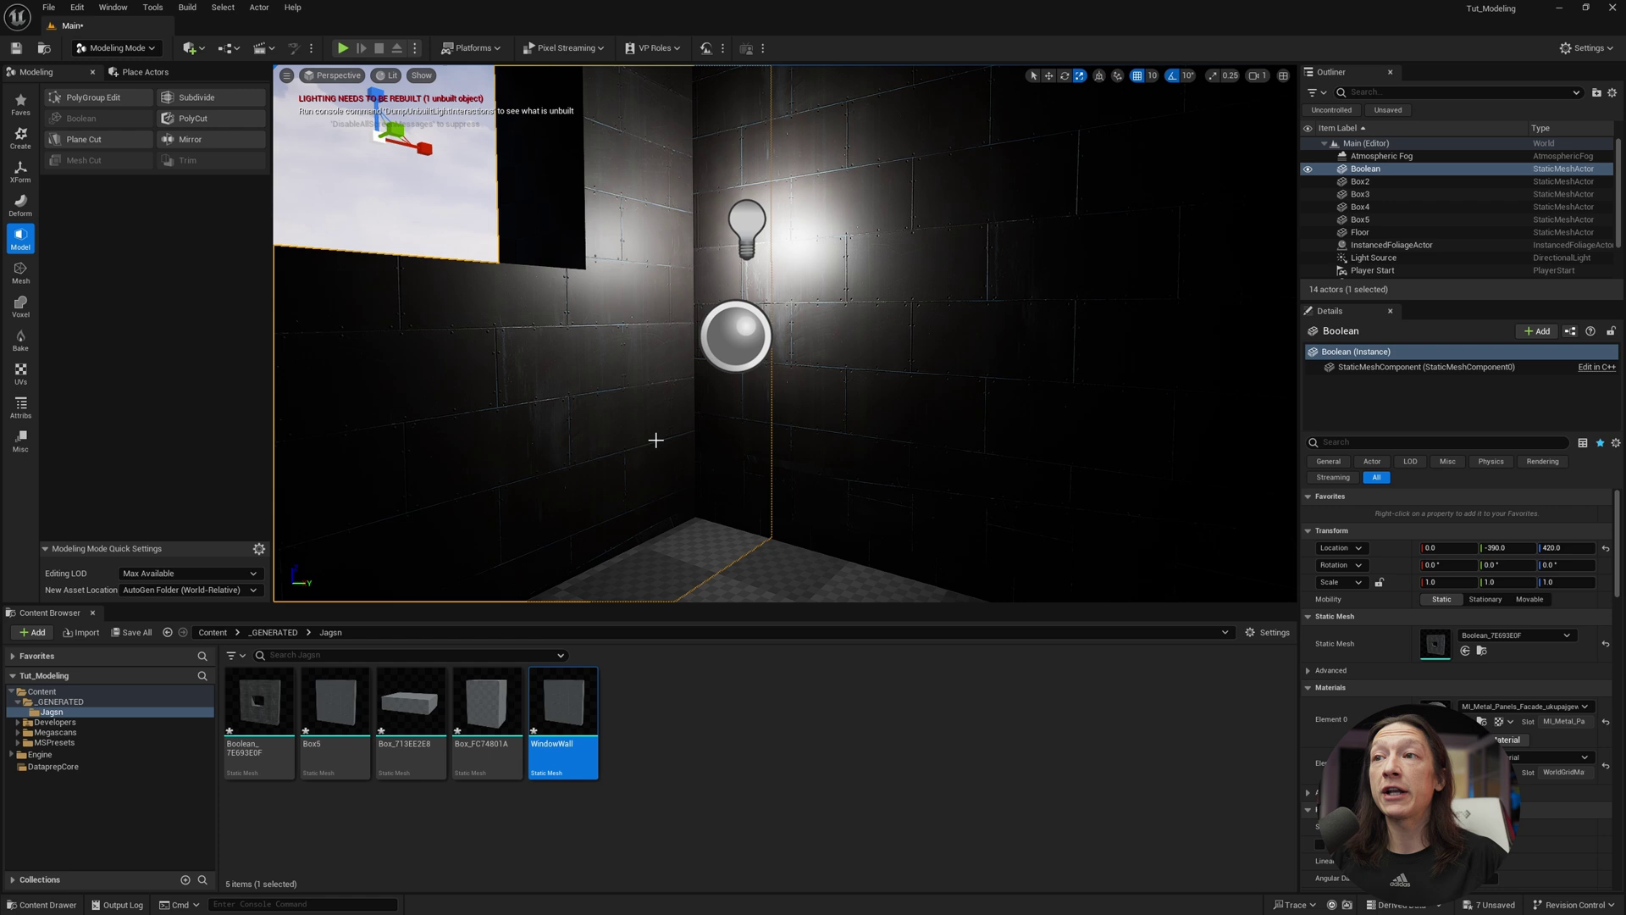
key(a)
mouse_move(657, 445)
right_down()
mouse_move(669, 435)
mouse_move(657, 444)
right_up()
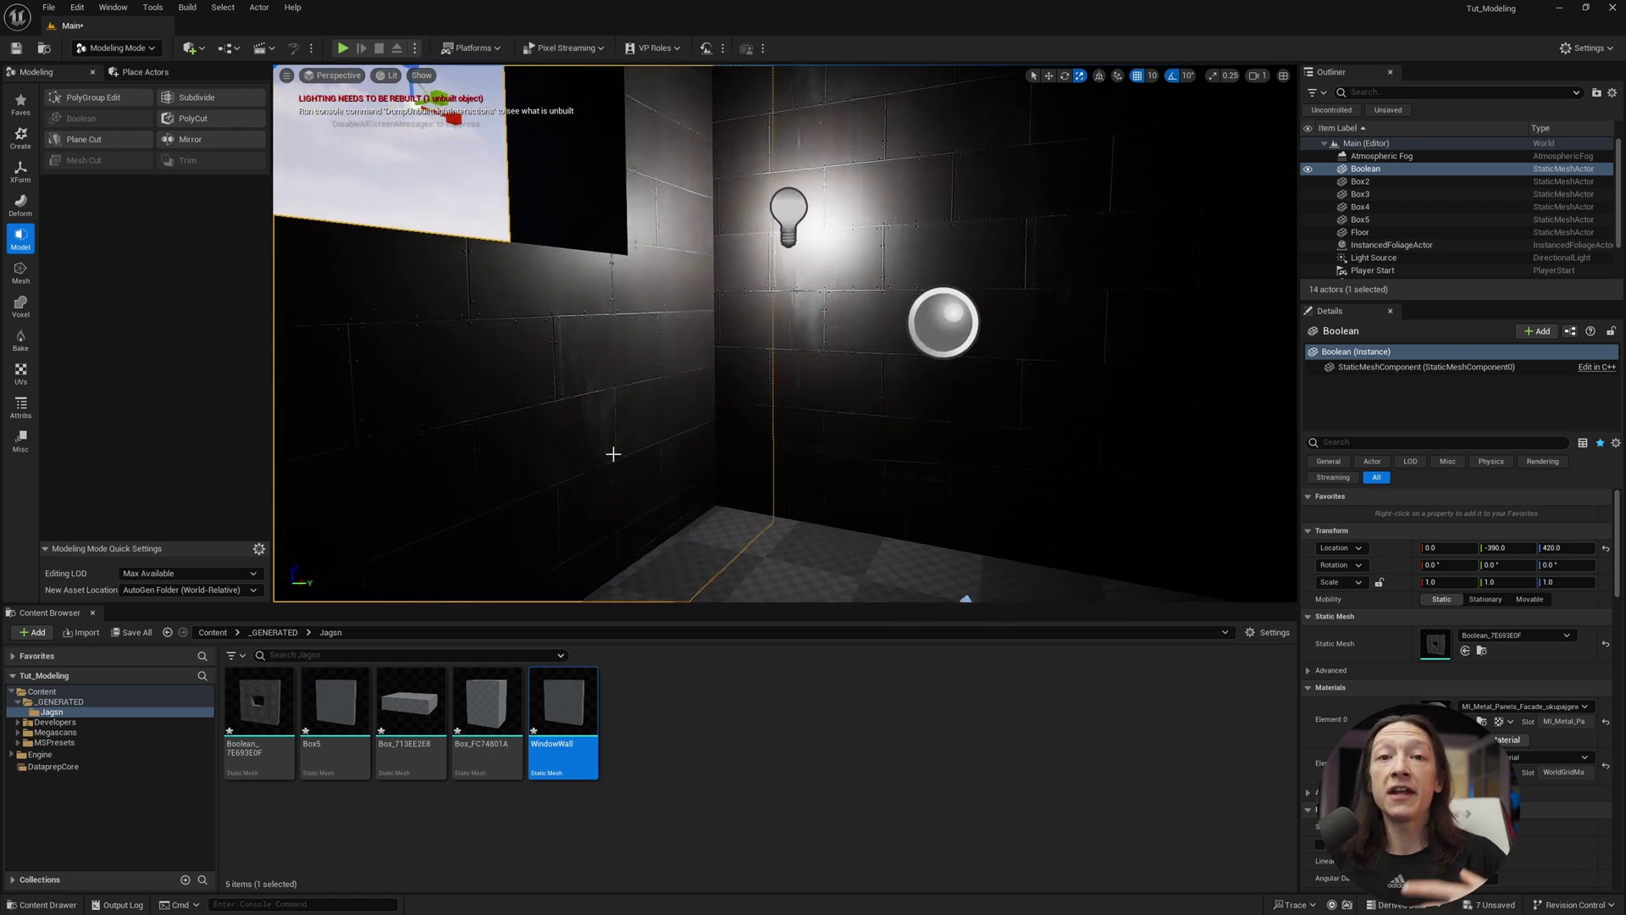